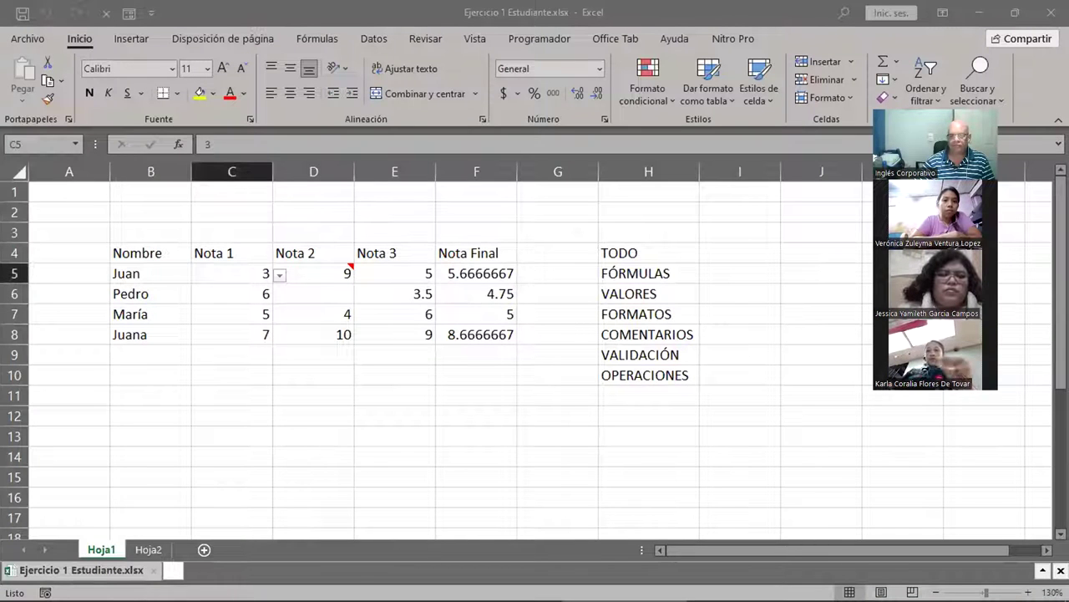
- Select the grade table B4:F8, then each column from Nombre through Nota Final
scroll(435, 351, "up", 2, "ctrl")
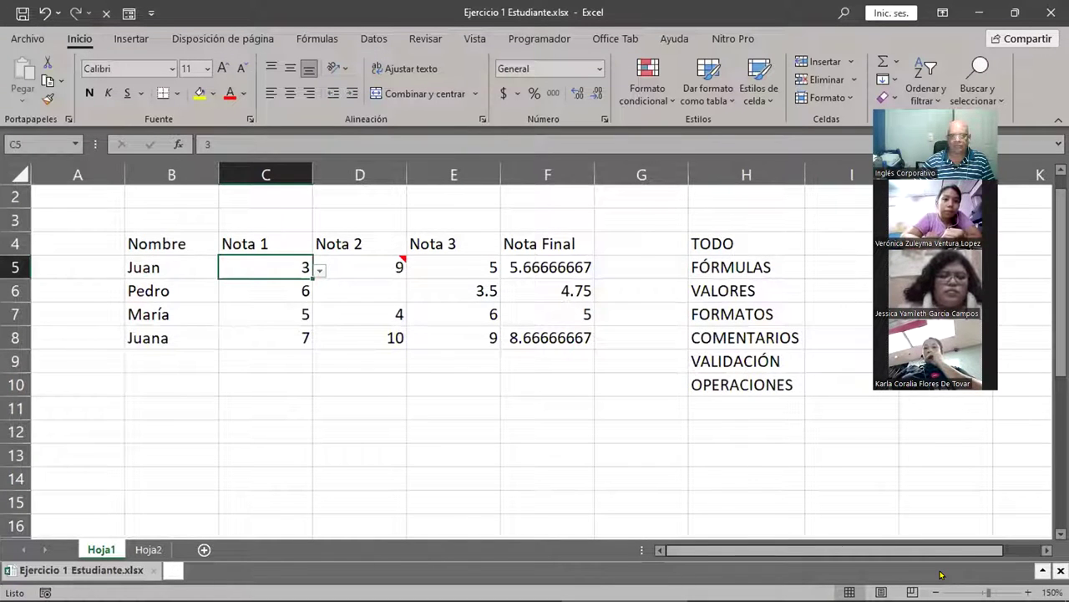
scroll(535, 351, "right", 1)
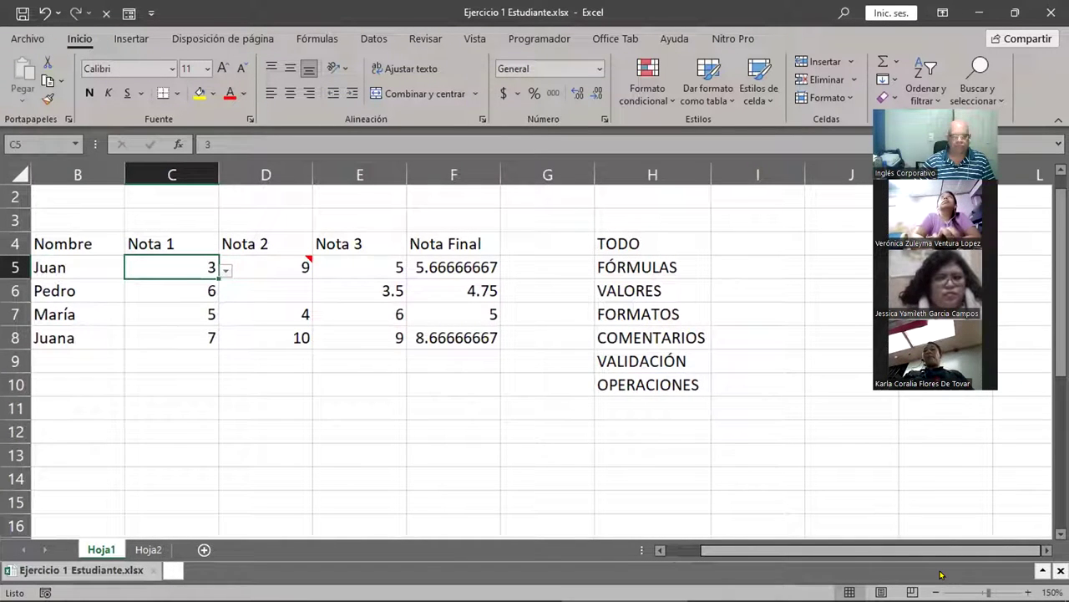
left_click_drag(103, 243, 472, 340)
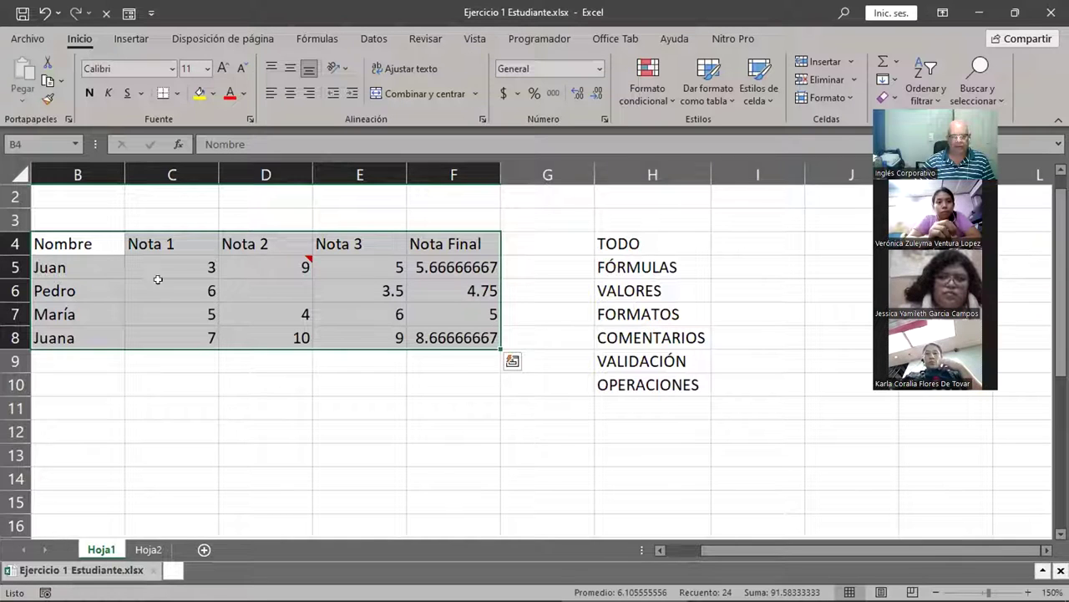
left_click_drag(83, 243, 74, 337)
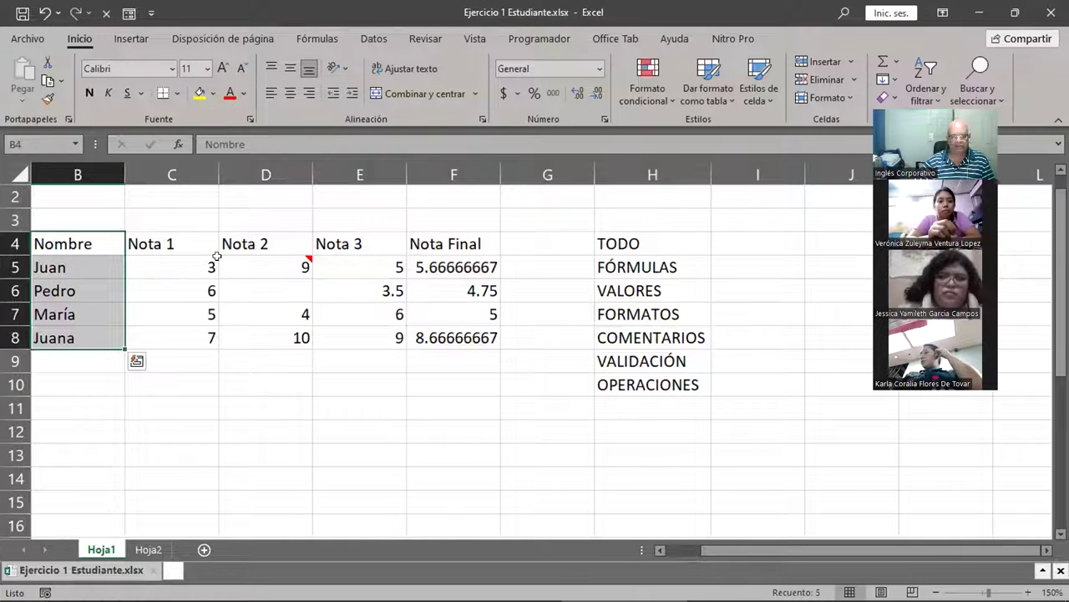
left_click_drag(170, 244, 181, 330)
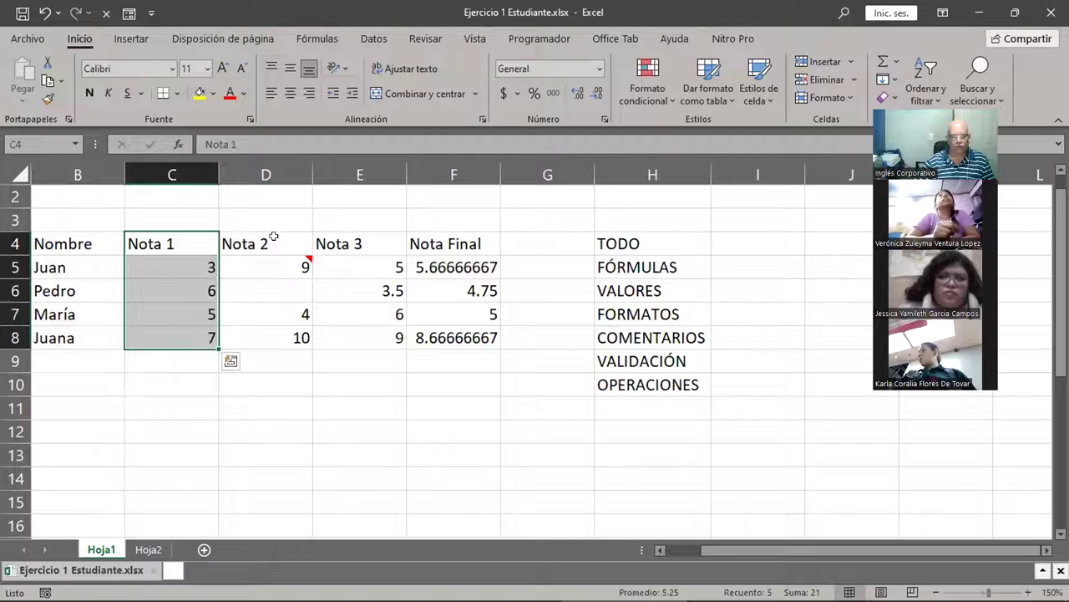
left_click_drag(268, 243, 293, 339)
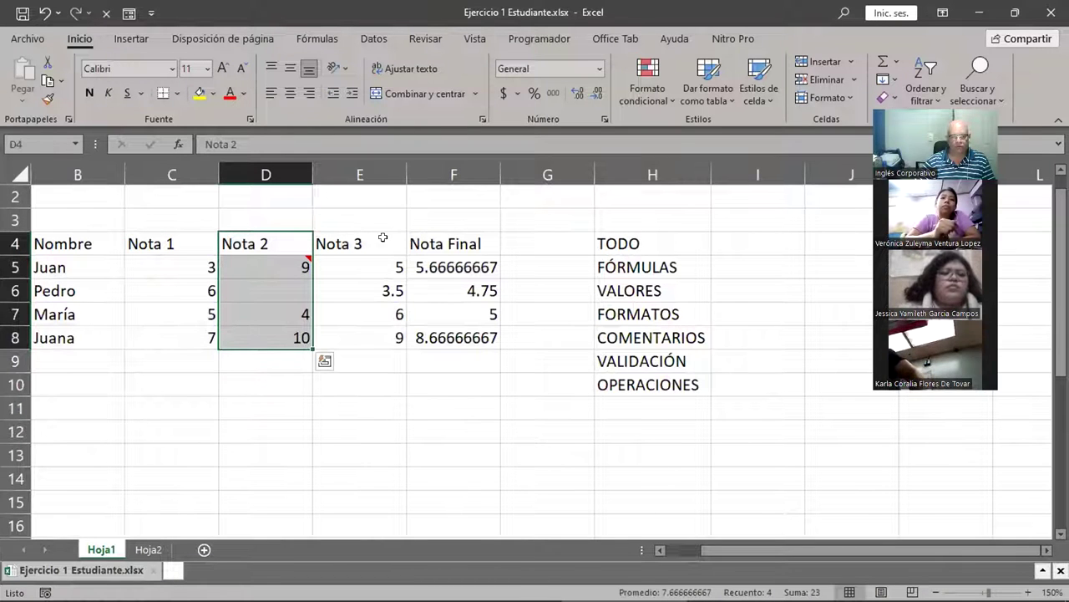
left_click_drag(383, 237, 380, 330)
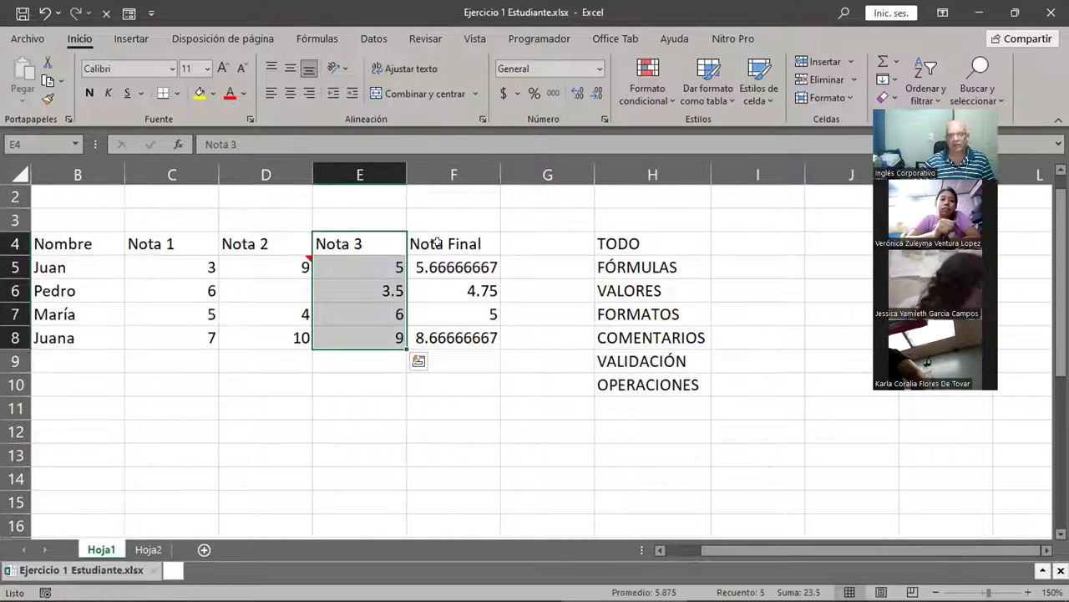
left_click_drag(437, 242, 444, 333)
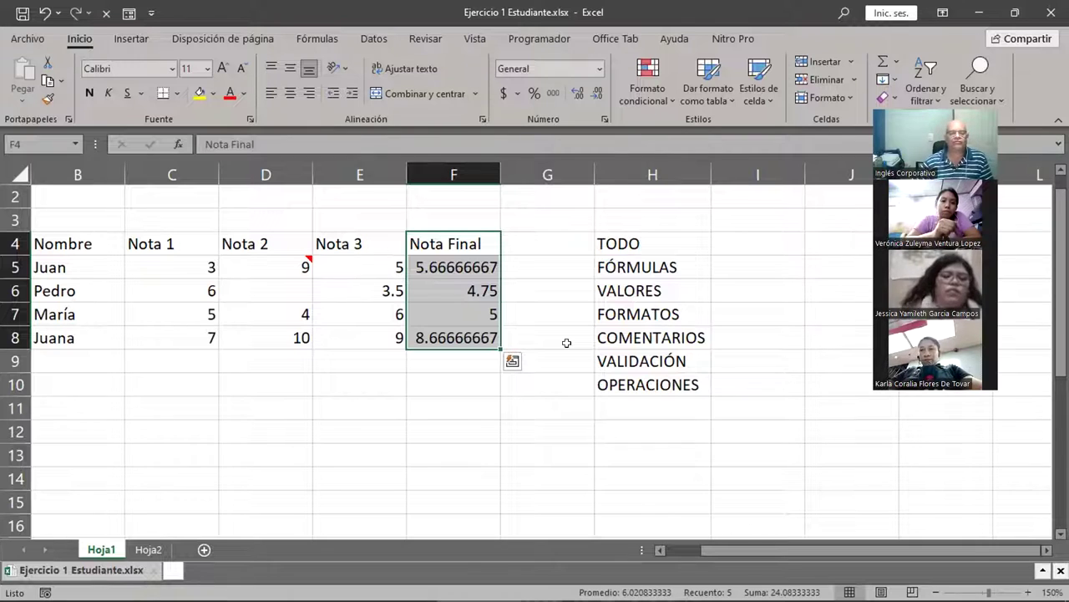
- Try Juan's Nota 1 in C5 at 5, 7 and 9 from its validation list
left_click(182, 257)
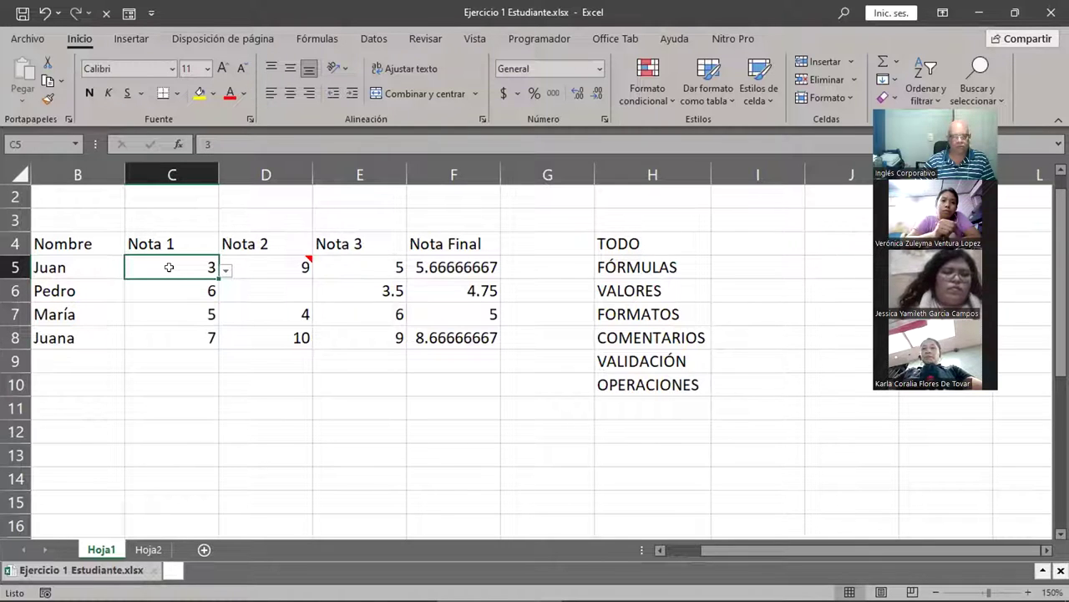
left_click(227, 271)
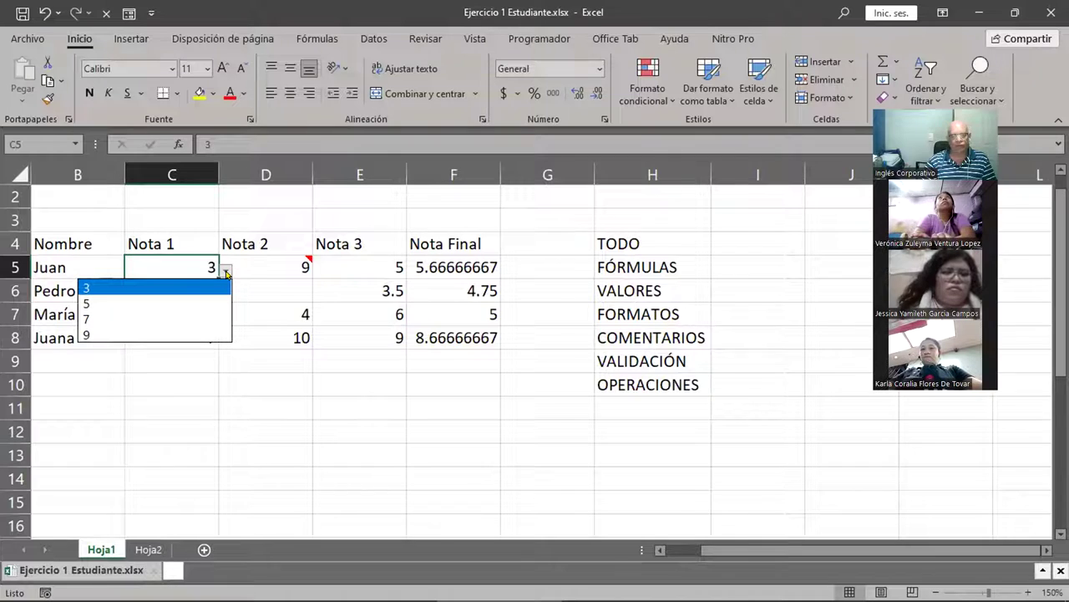
left_click(87, 302)
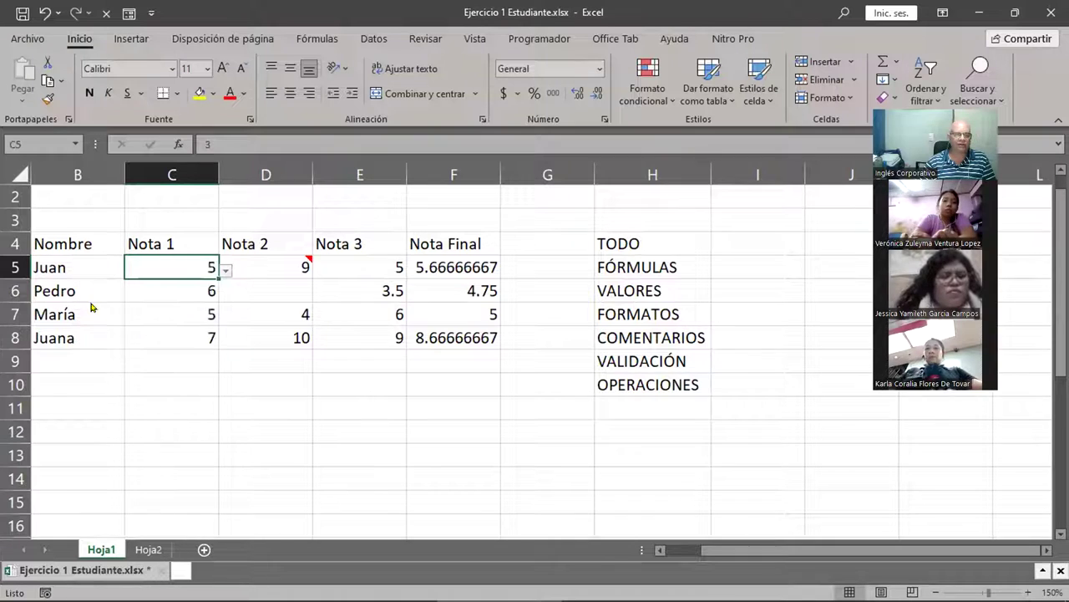
left_click(224, 270)
left_click(92, 313)
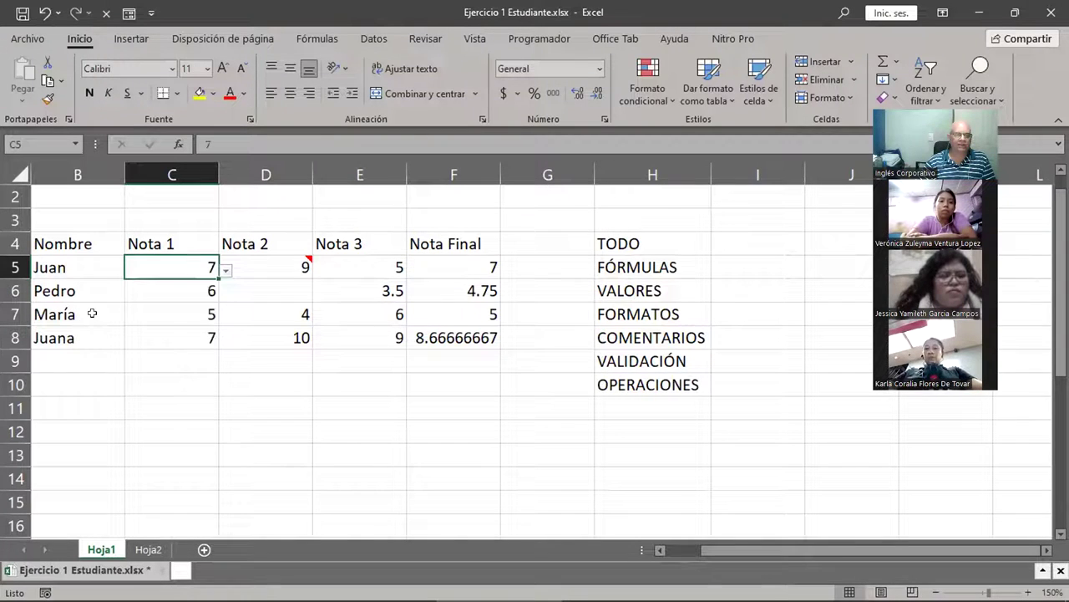
left_click(226, 270)
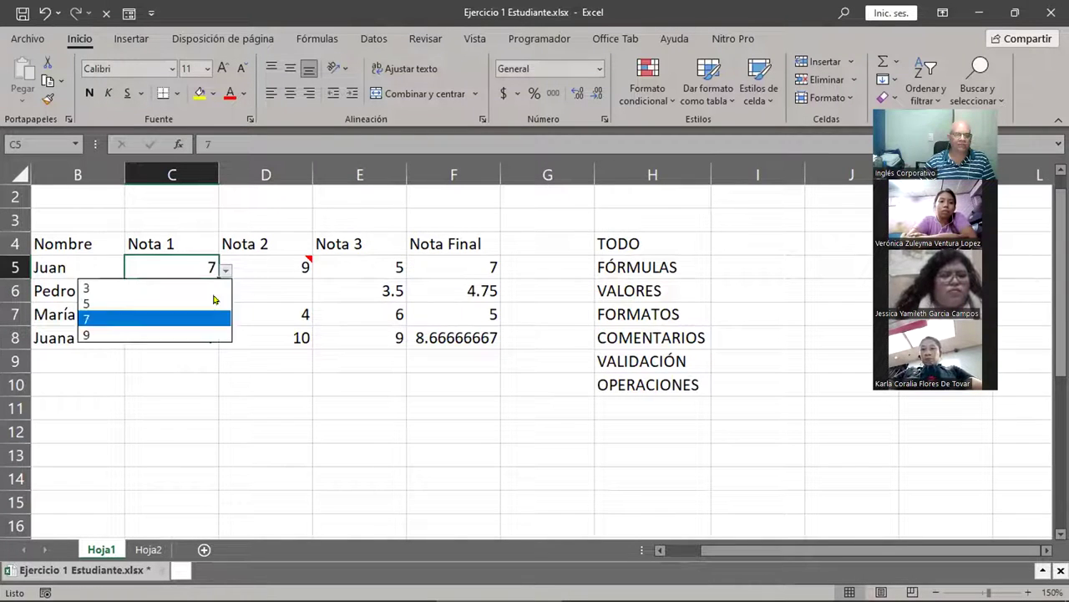
left_click(122, 333)
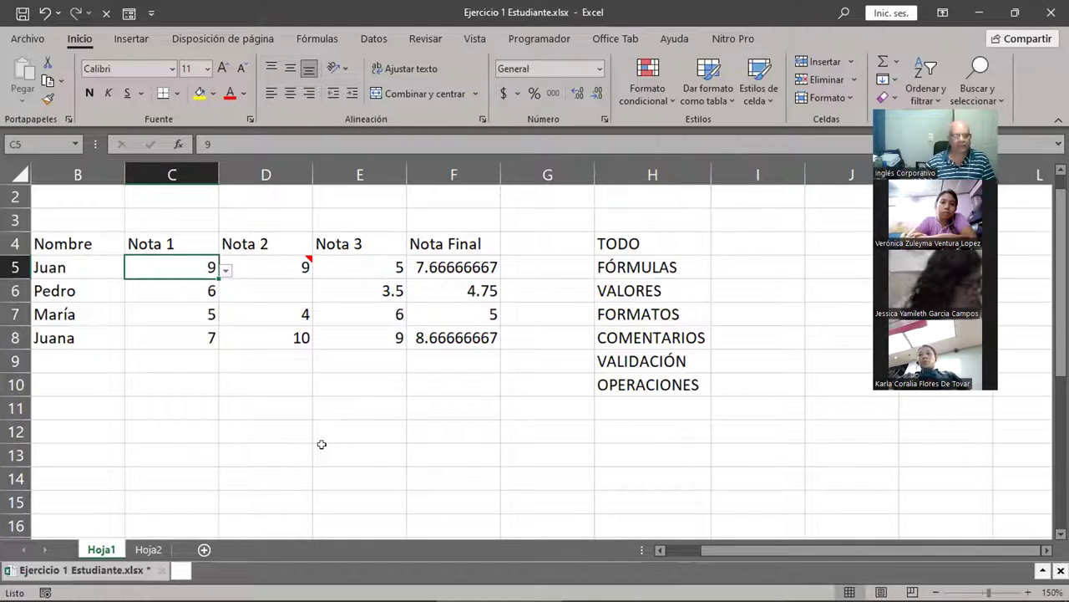
- Set Juan's Nota 1 back to 7 from the C5 dropdown
left_click(225, 270)
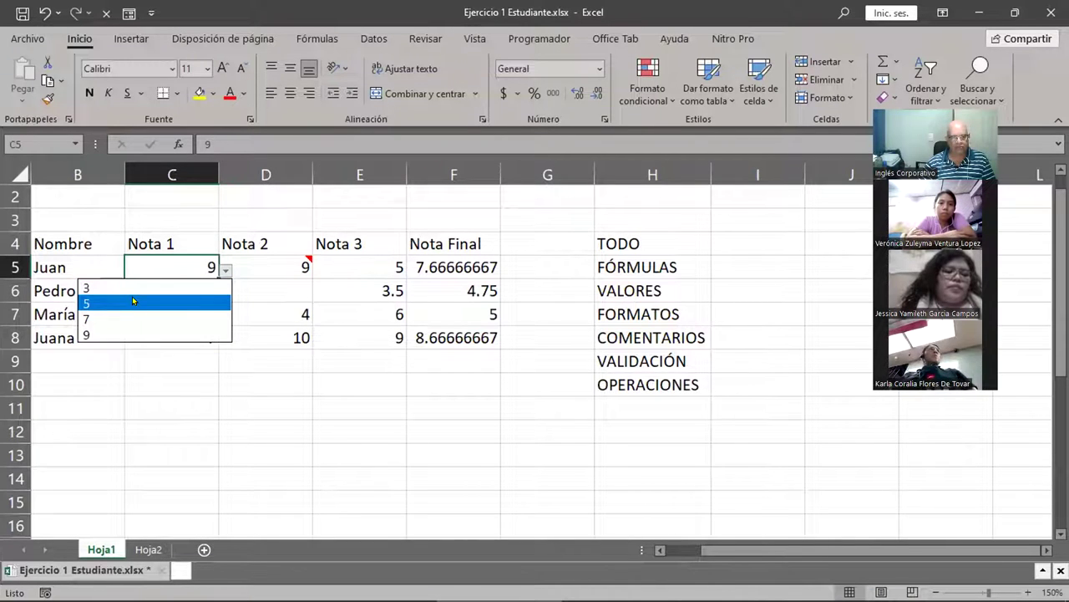
left_click(199, 383)
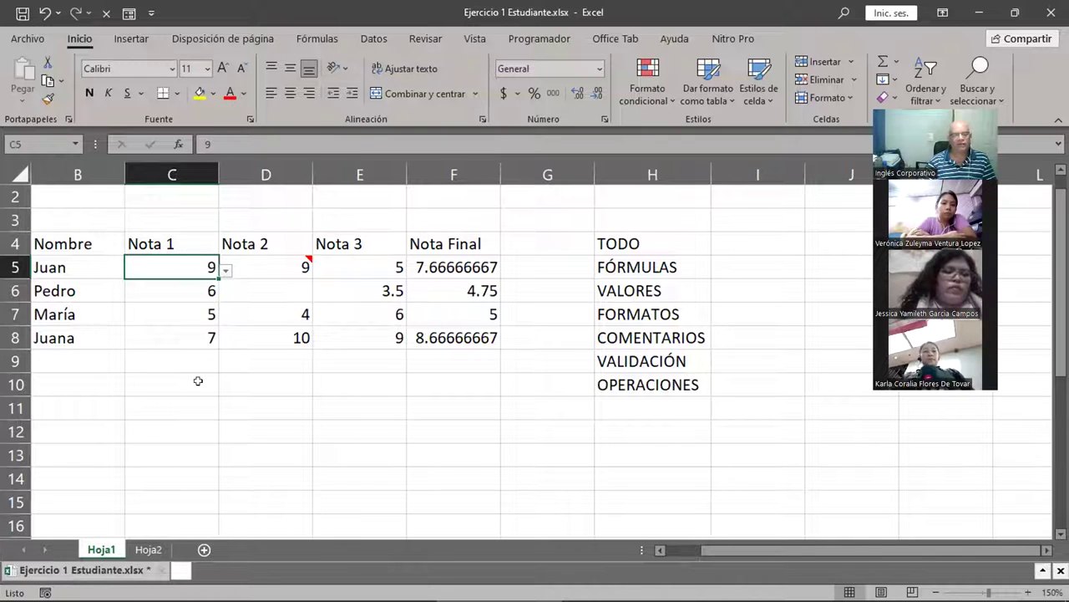
left_click(226, 270)
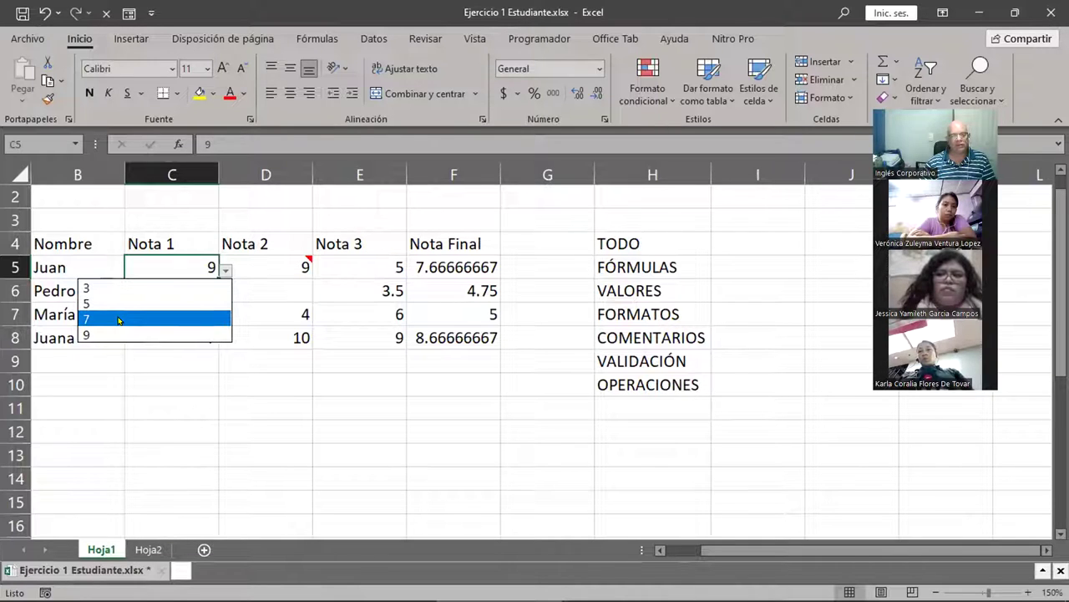
left_click(121, 319)
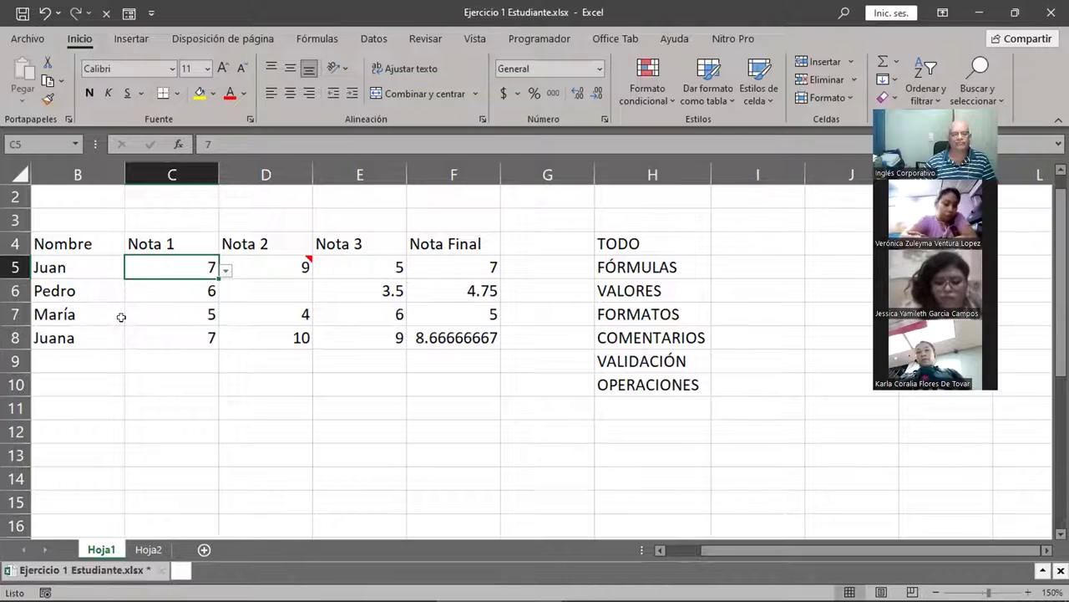
- Read the comment on Juan's Nota 2 in D5, then open the context menu on D8
left_click(273, 267)
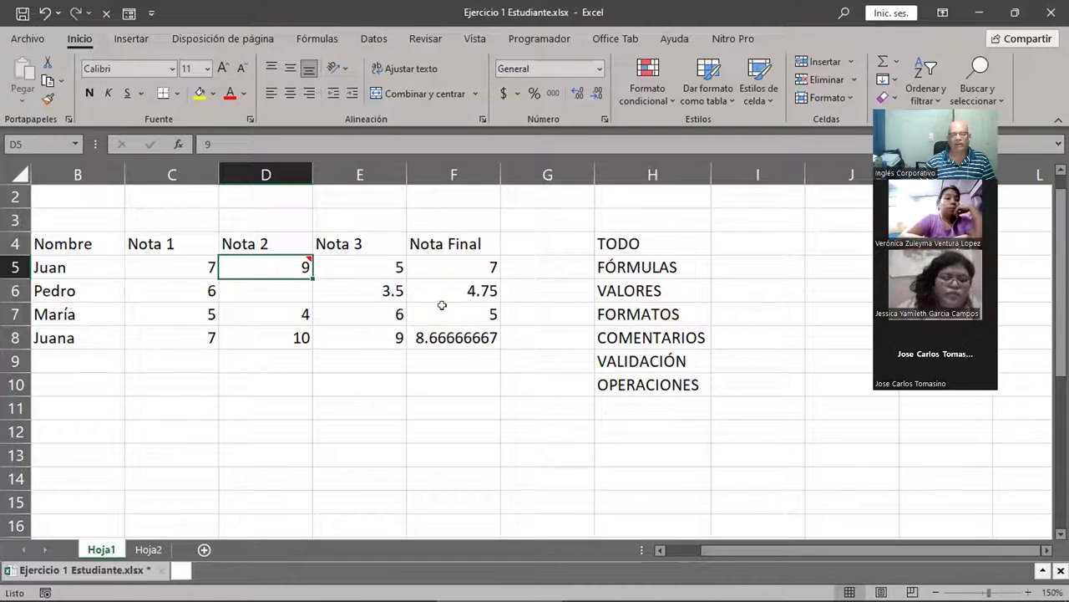
mouse_move(272, 263)
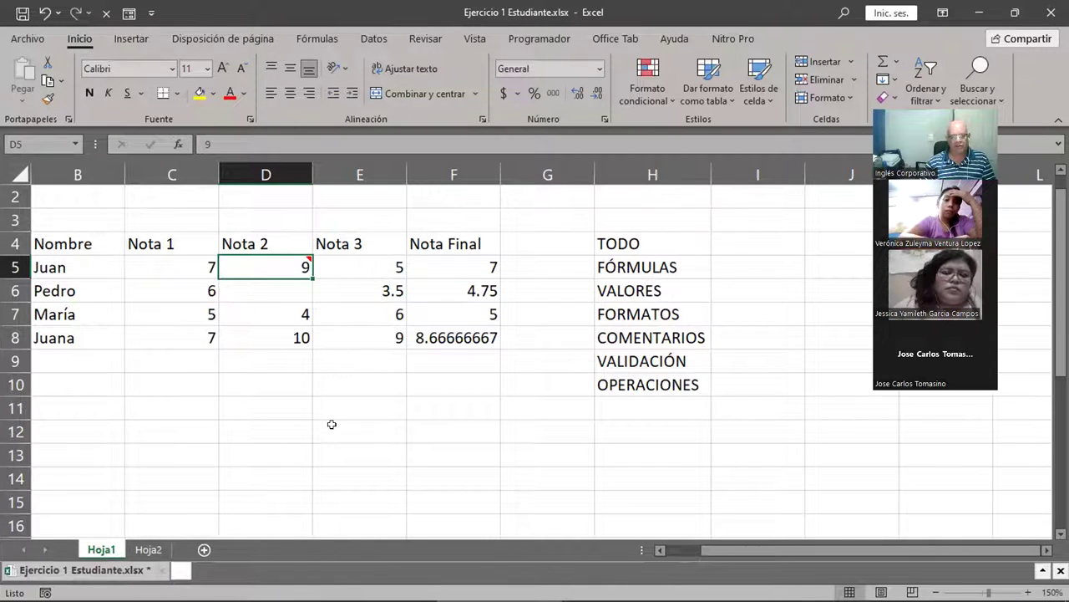
left_click(269, 331)
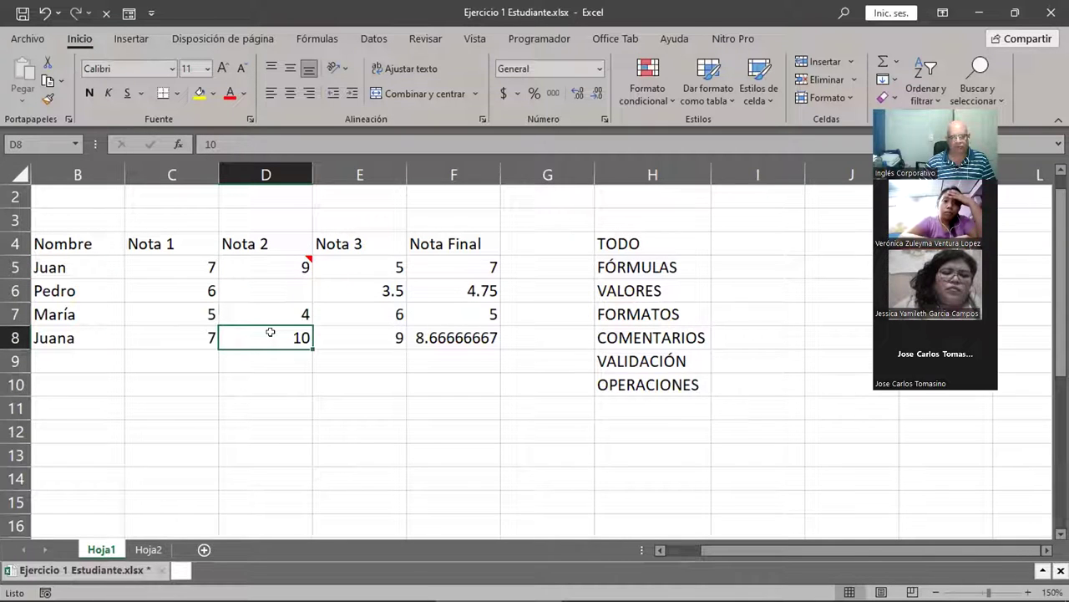
right_click(271, 336)
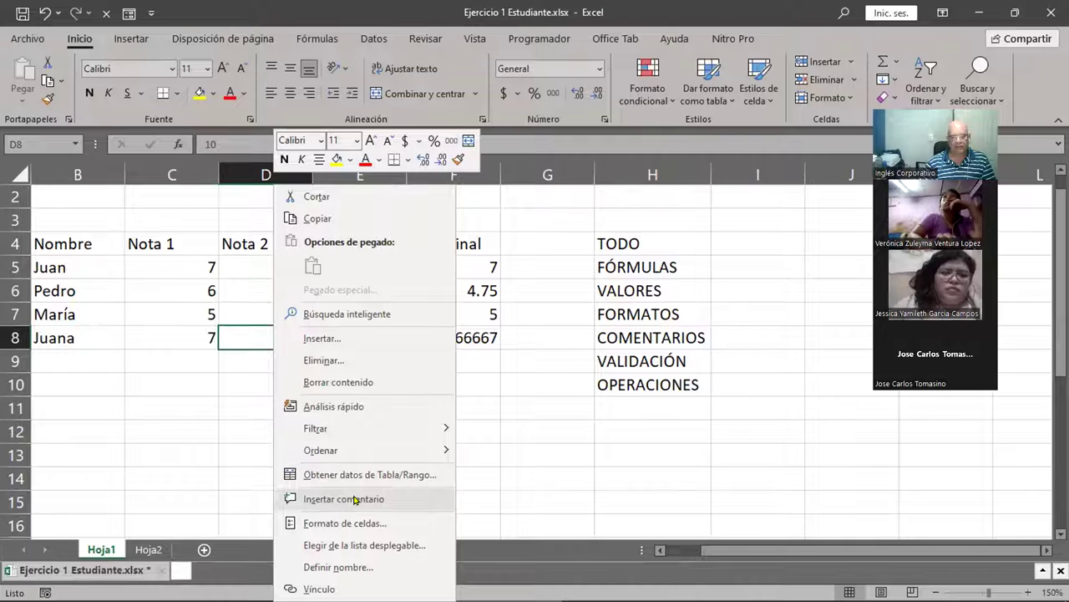
- Insert a new comment on D8 and select its author label
left_click(354, 499)
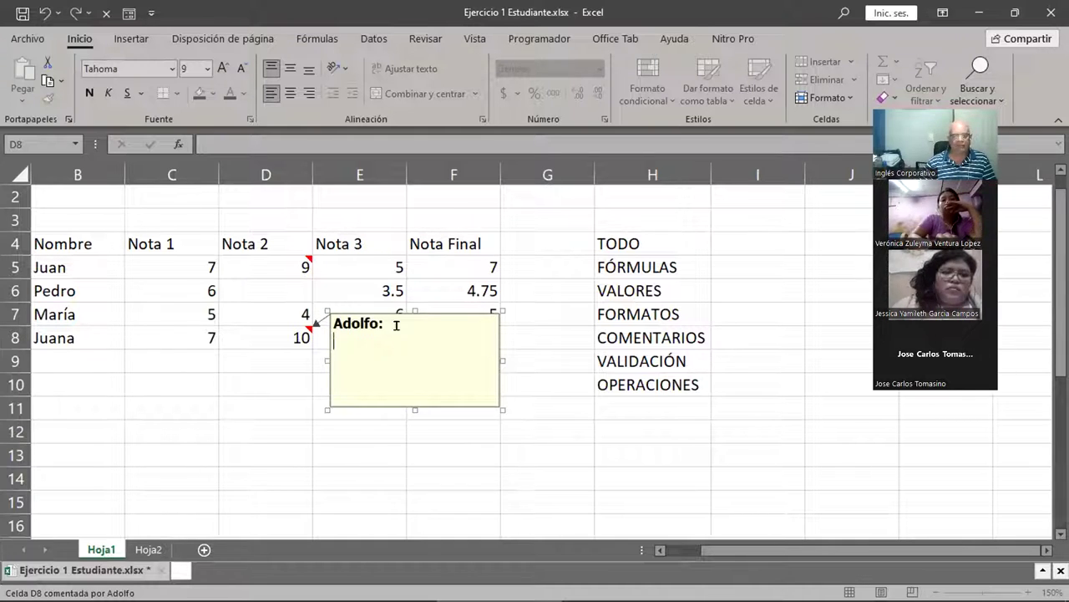
left_click_drag(386, 317, 280, 304)
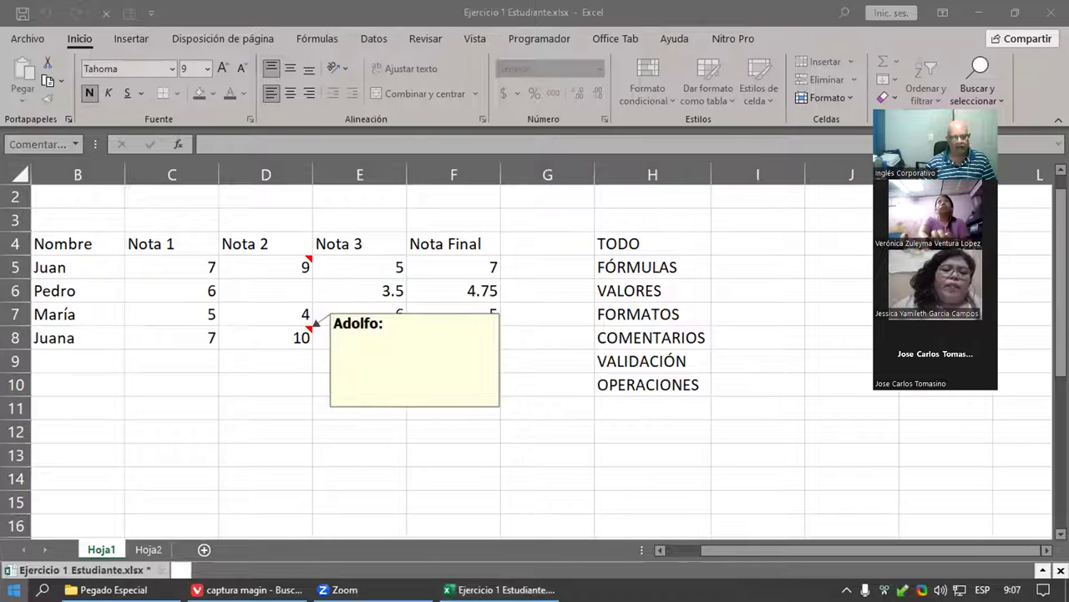
left_click(13, 590)
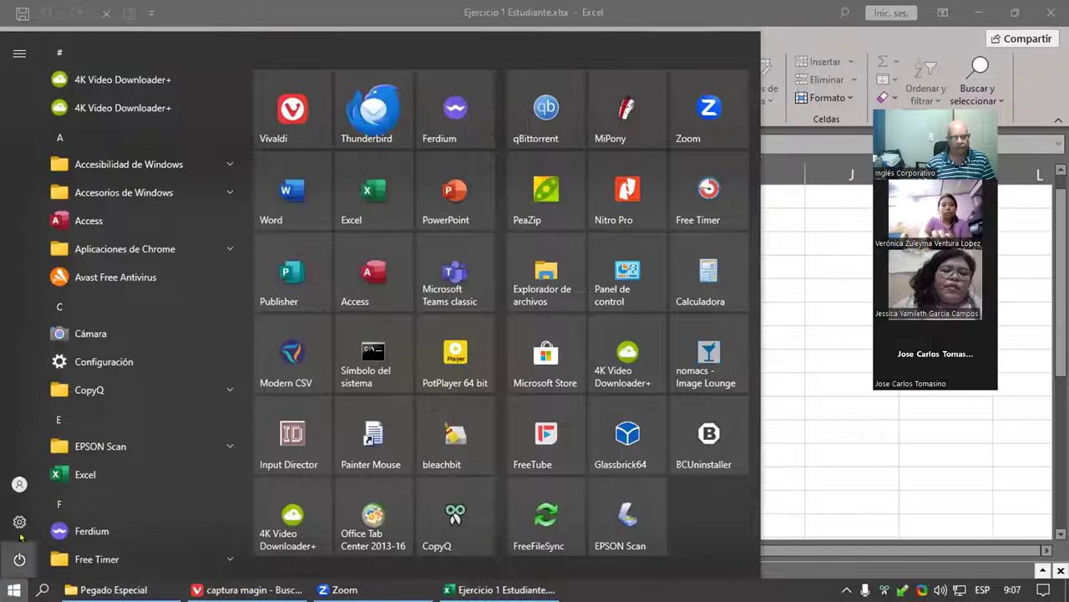
mouse_move(19, 484)
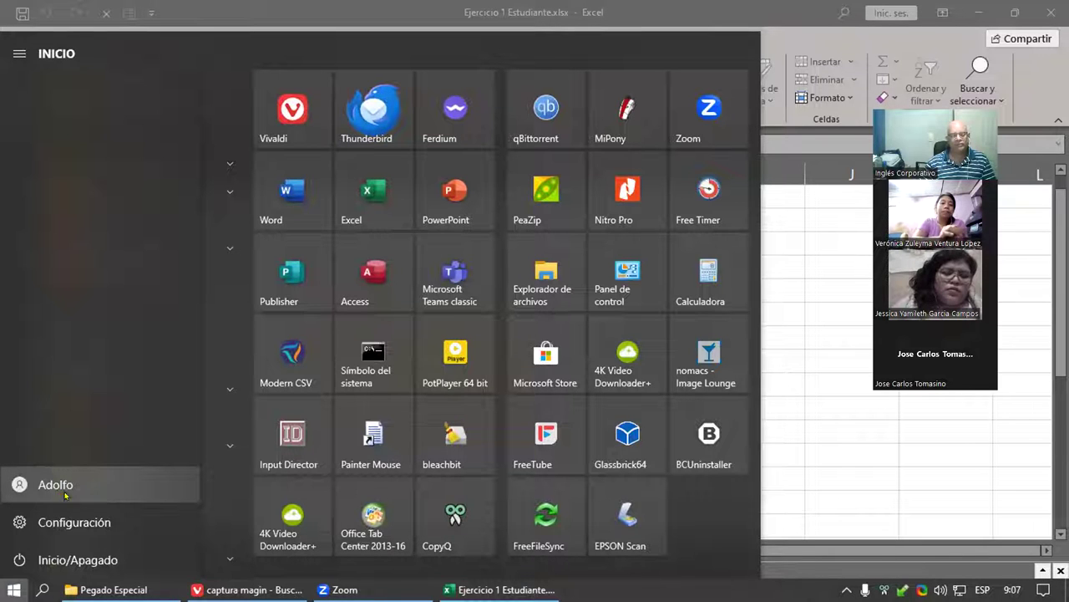
left_click(500, 593)
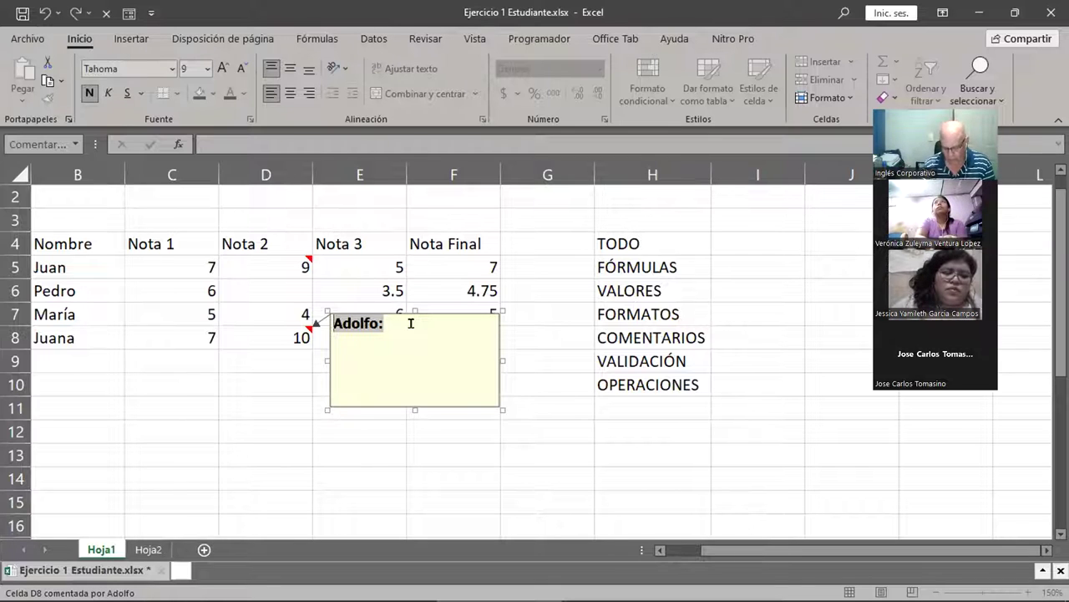
- Replace the D8 comment's author label with 'Esto es un 10' and close the comment
key("BackSpace")
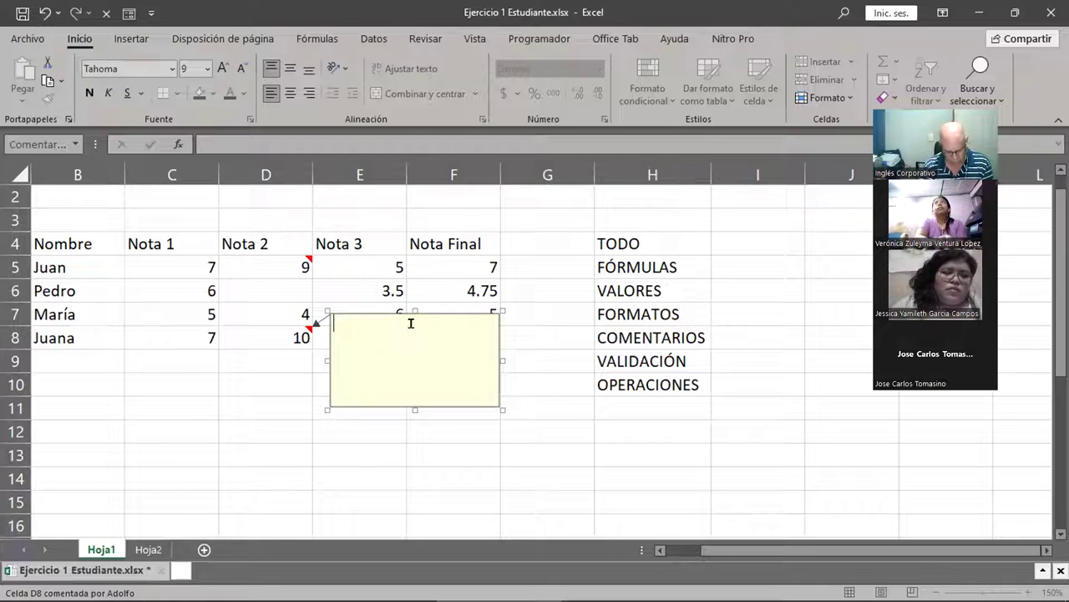
type("Est")
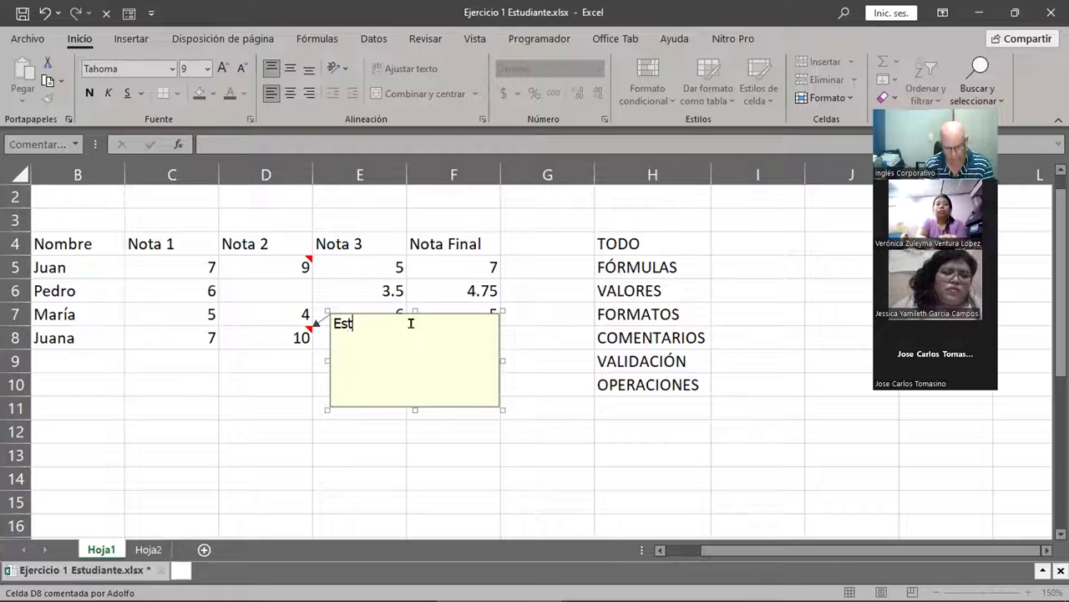
type("o es un ")
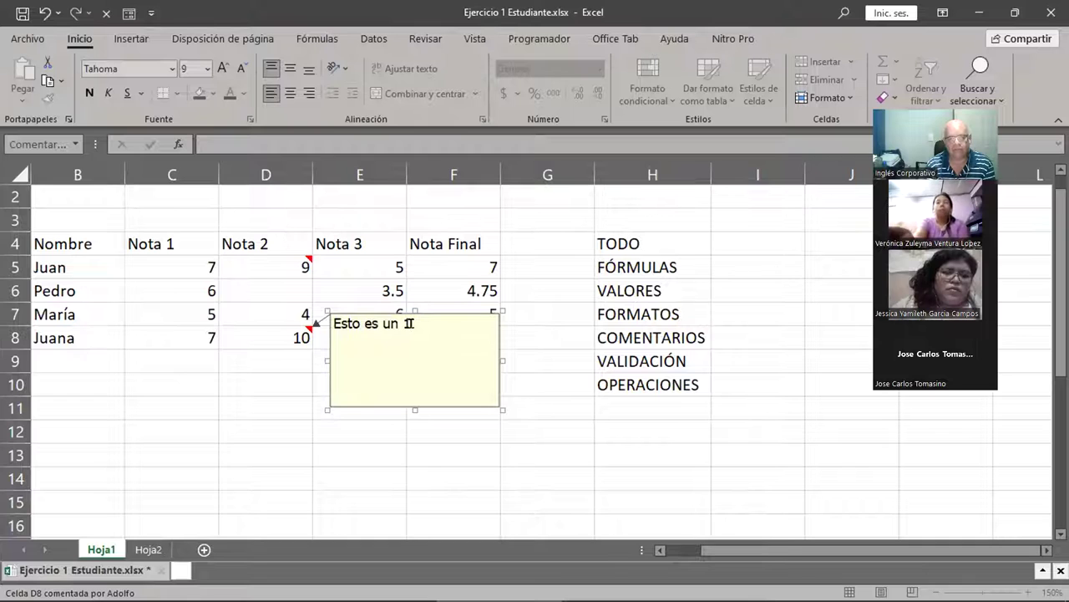
type("co")
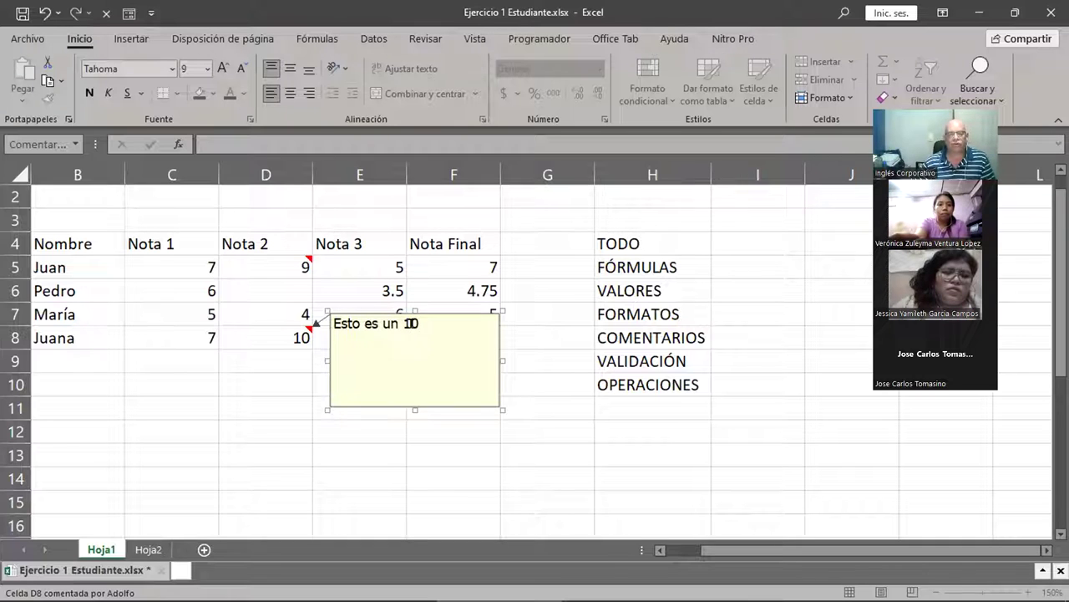
left_click(272, 374)
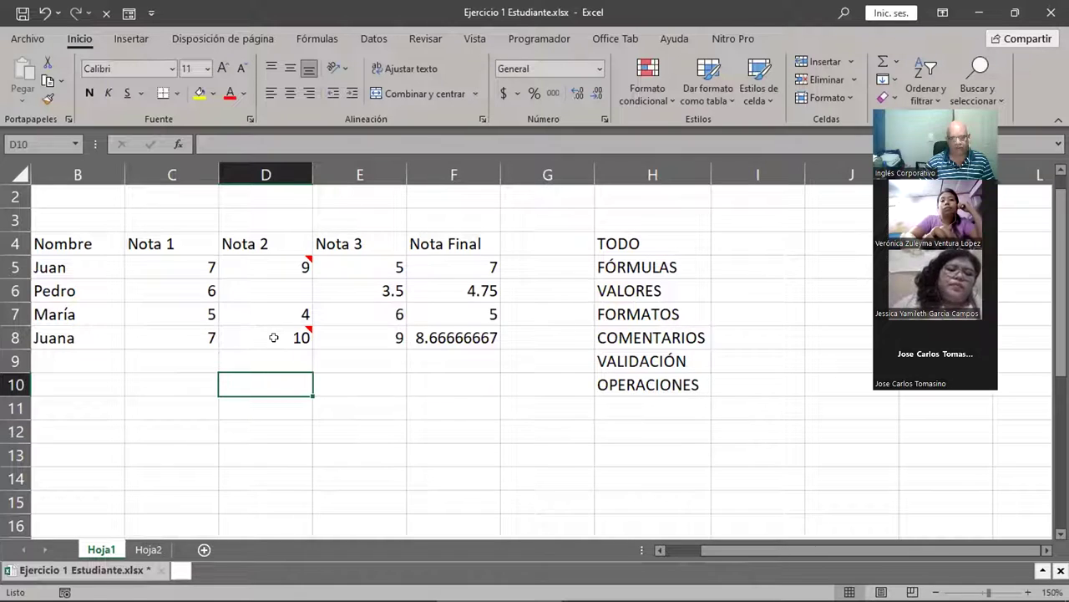
mouse_move(273, 337)
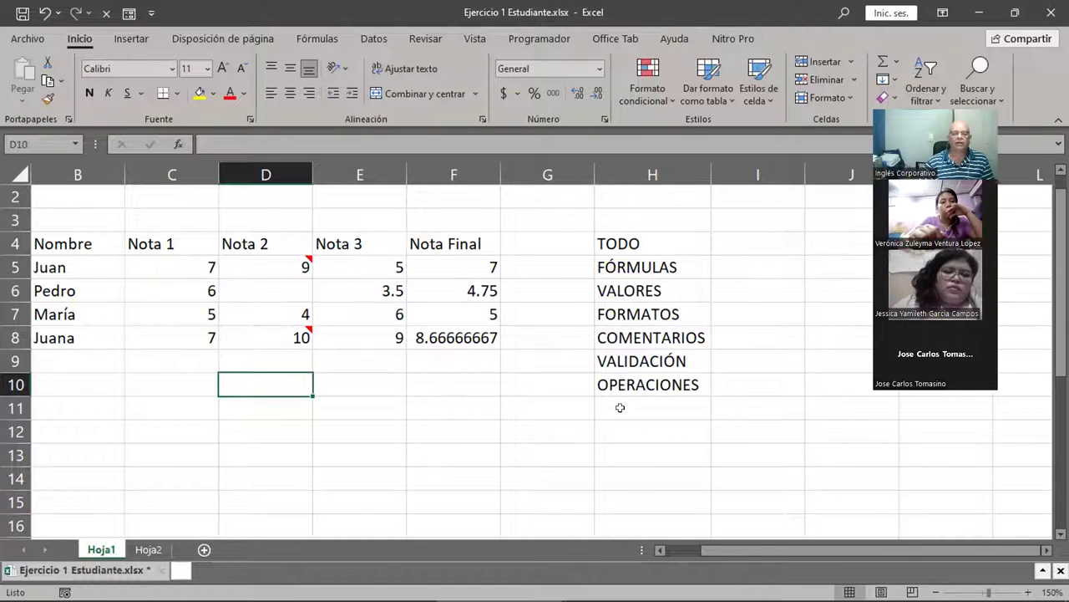
left_click(443, 266)
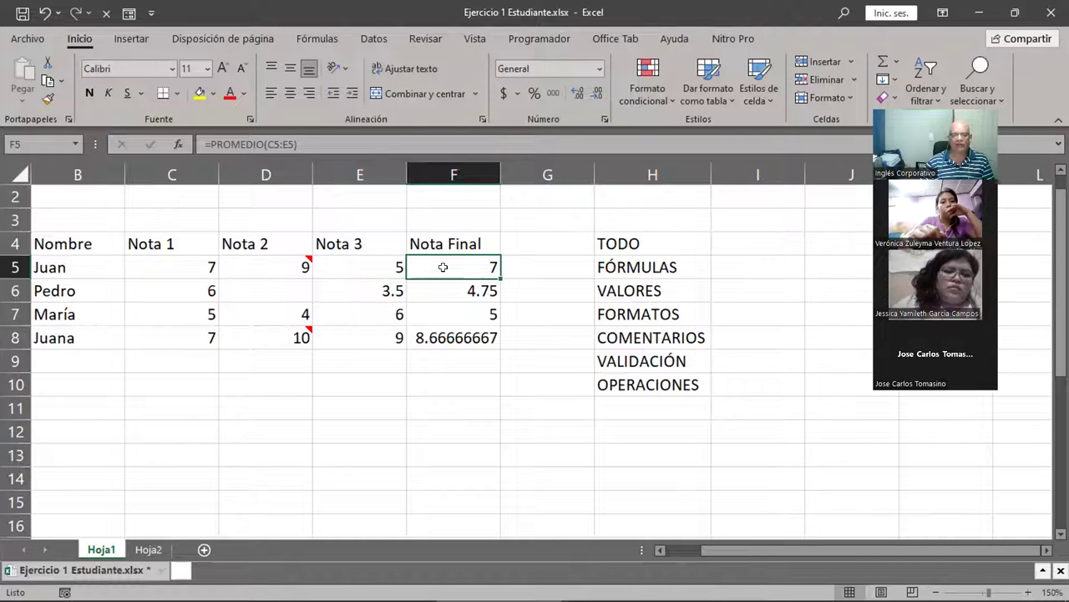
- Review each PROMEDIO formula in F5:F8, then fill F5's formula down to F8
double_click(443, 267)
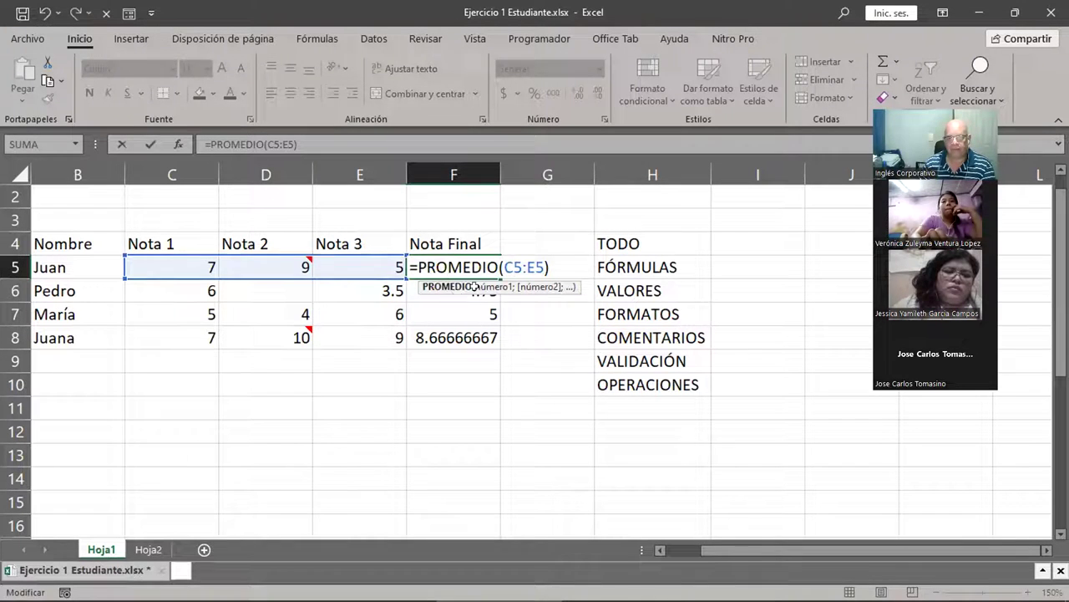
key("Return")
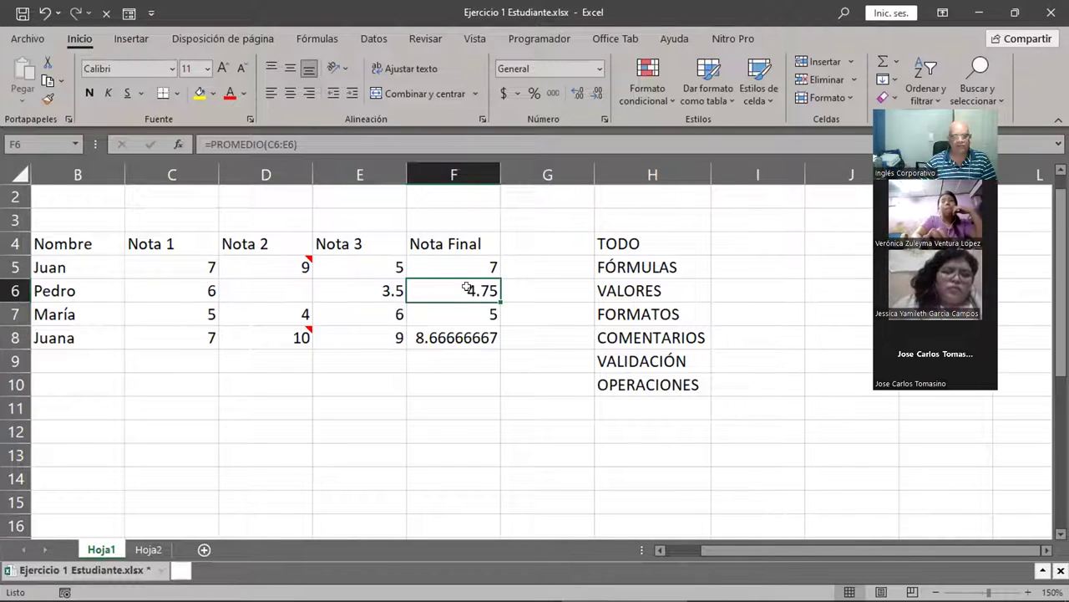
key("F2")
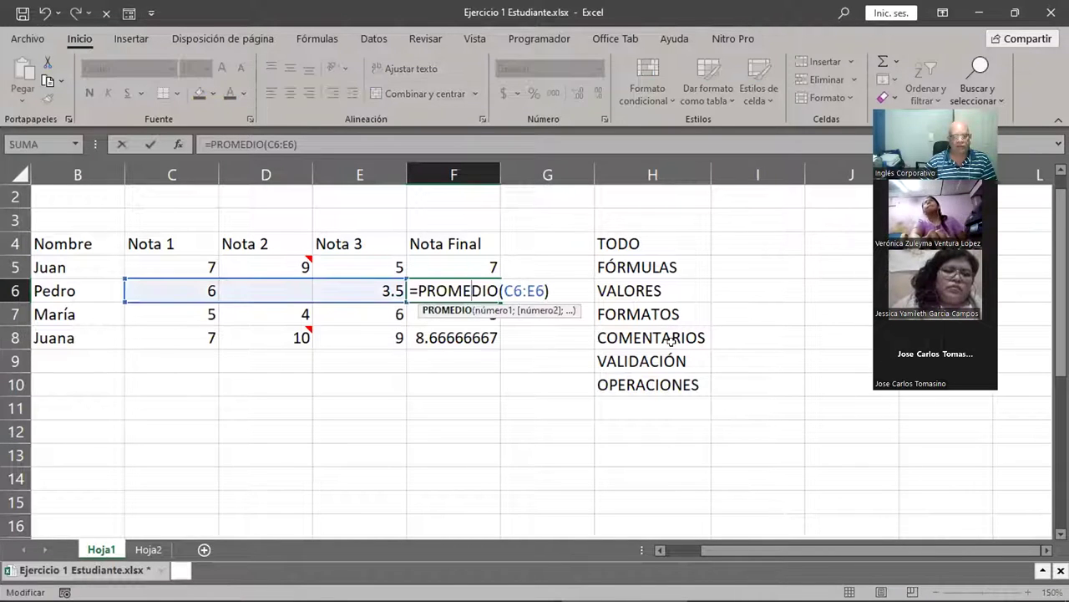
key("Return")
double_click(428, 314)
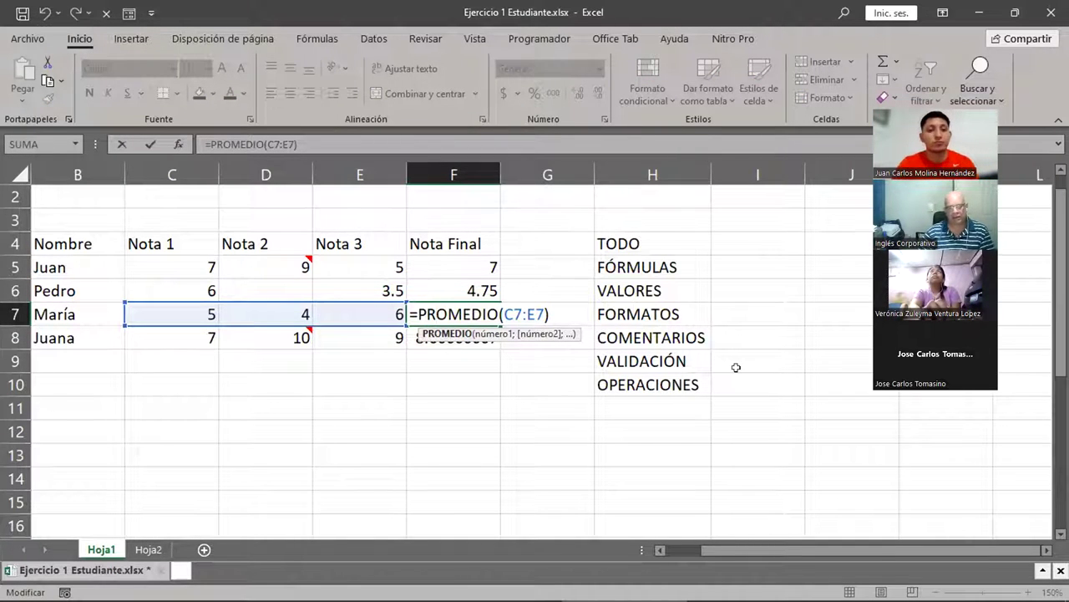
key("Escape")
double_click(461, 338)
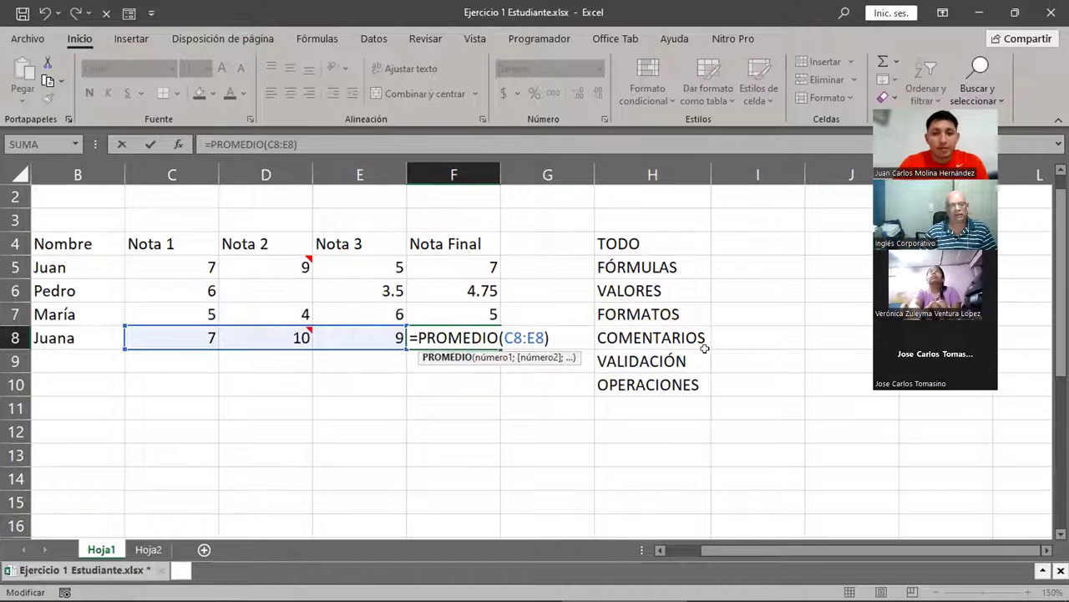
key("Escape")
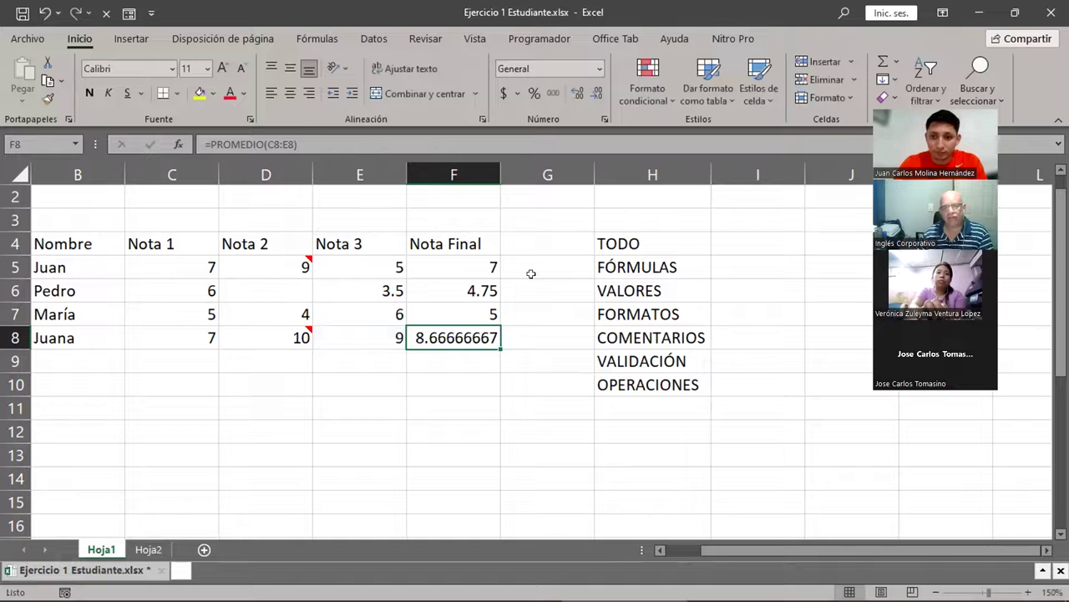
left_click(474, 268)
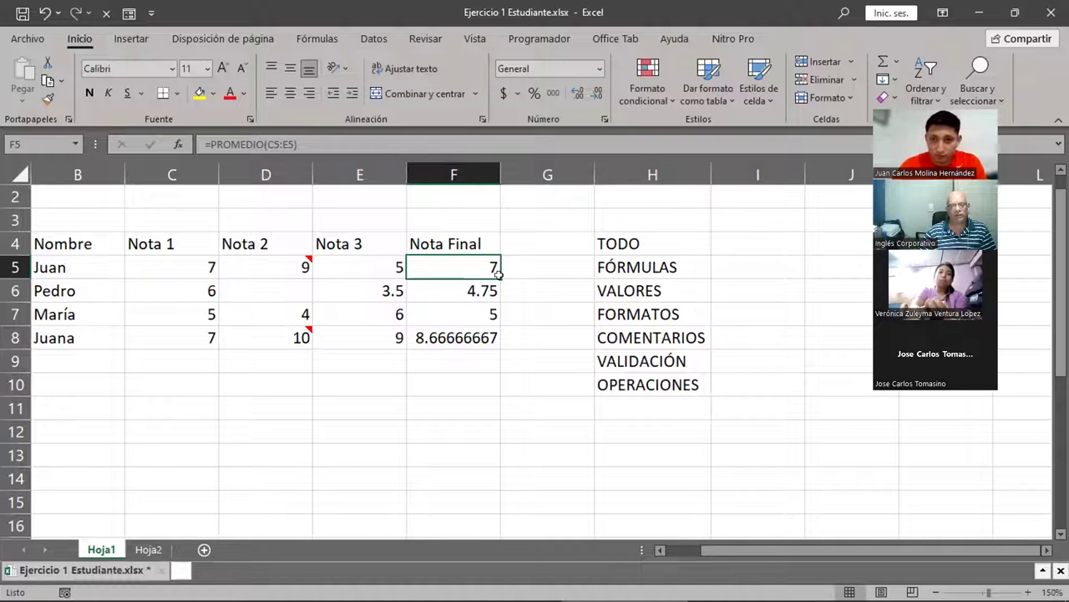
left_click_drag(497, 274, 494, 336)
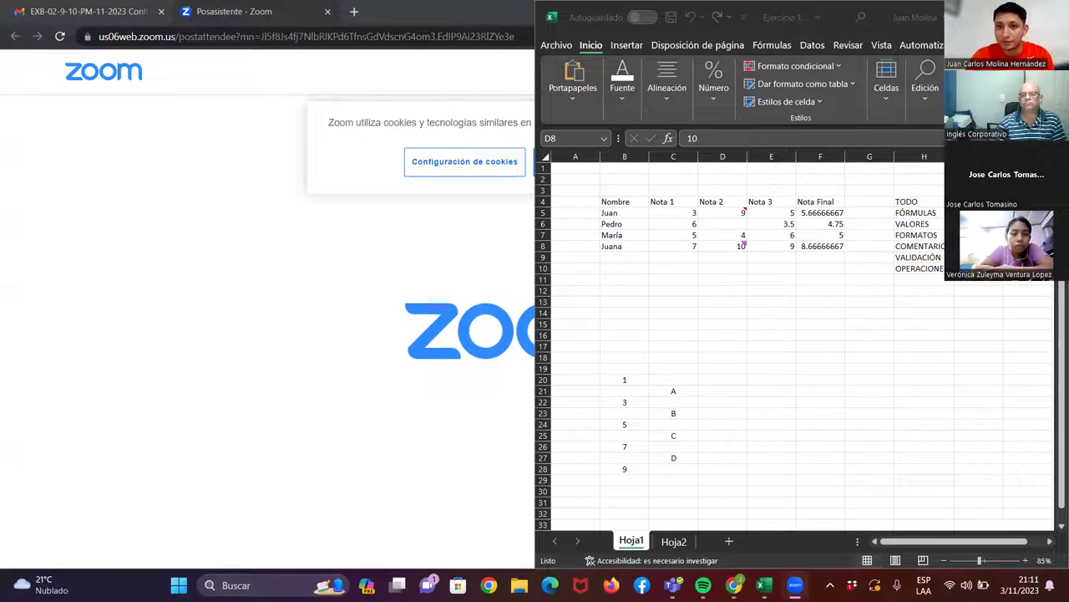
- Maximize the workbook window, preview D8's comment, and add a Nueva nota to E8
key("super+Up")
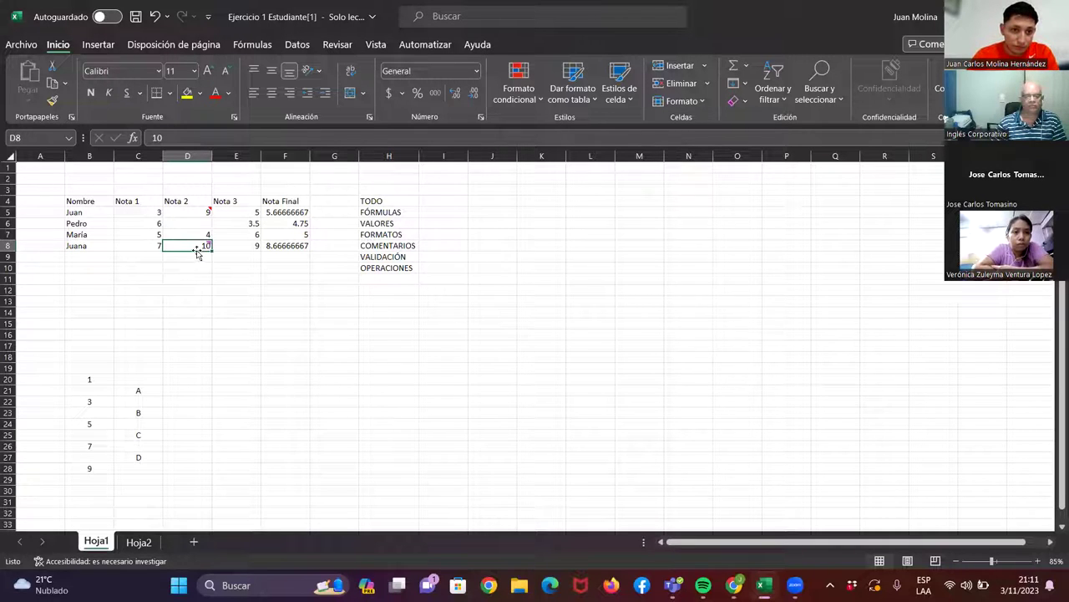
mouse_move(200, 244)
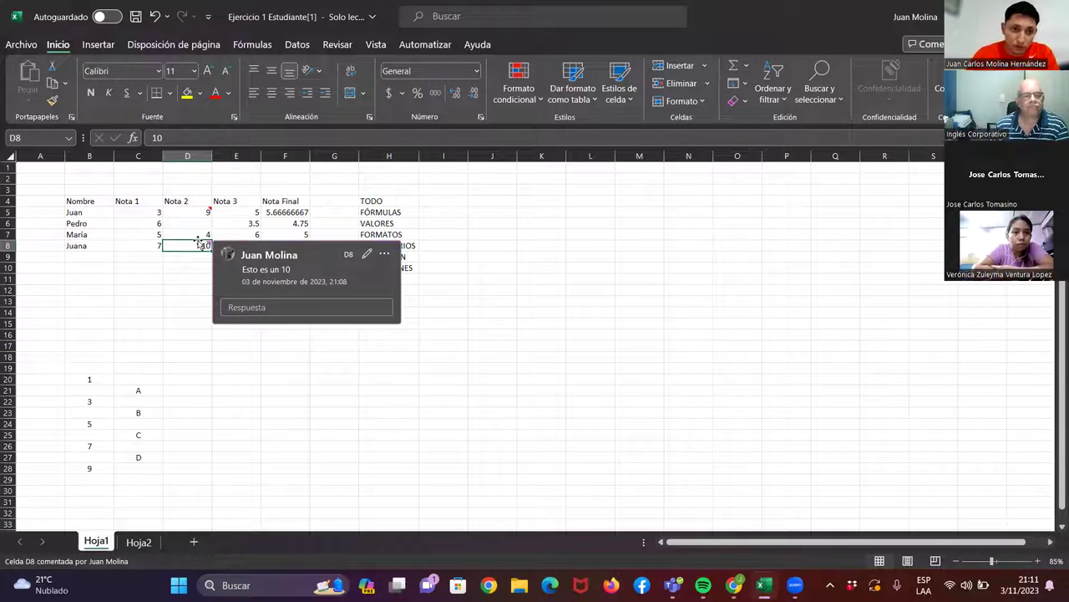
left_click(255, 253)
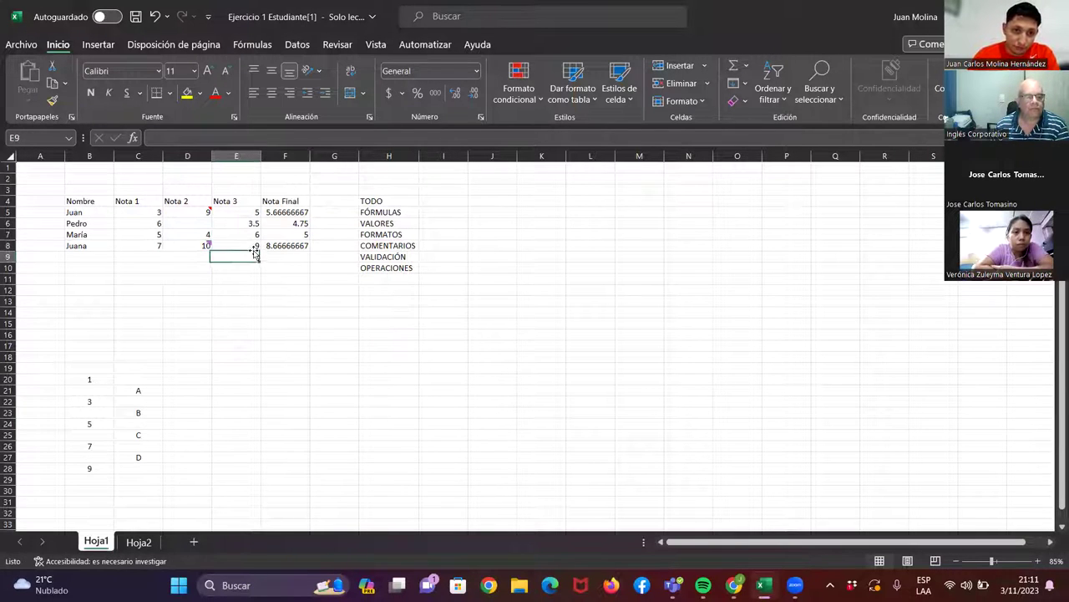
left_click(252, 246)
right_click(252, 246)
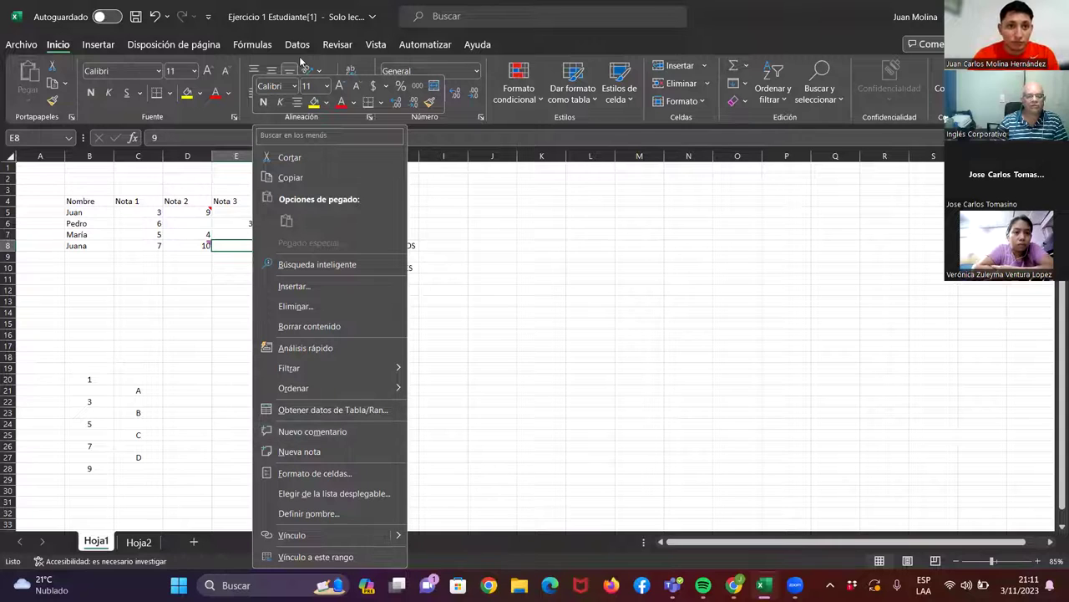
left_click(235, 243)
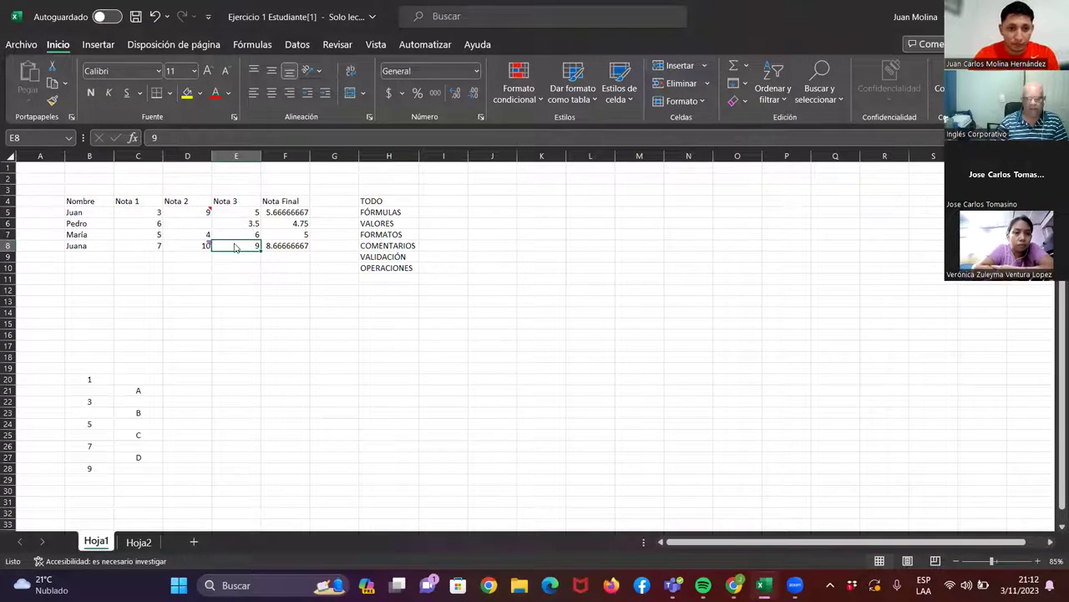
right_click(235, 247)
left_click(312, 454)
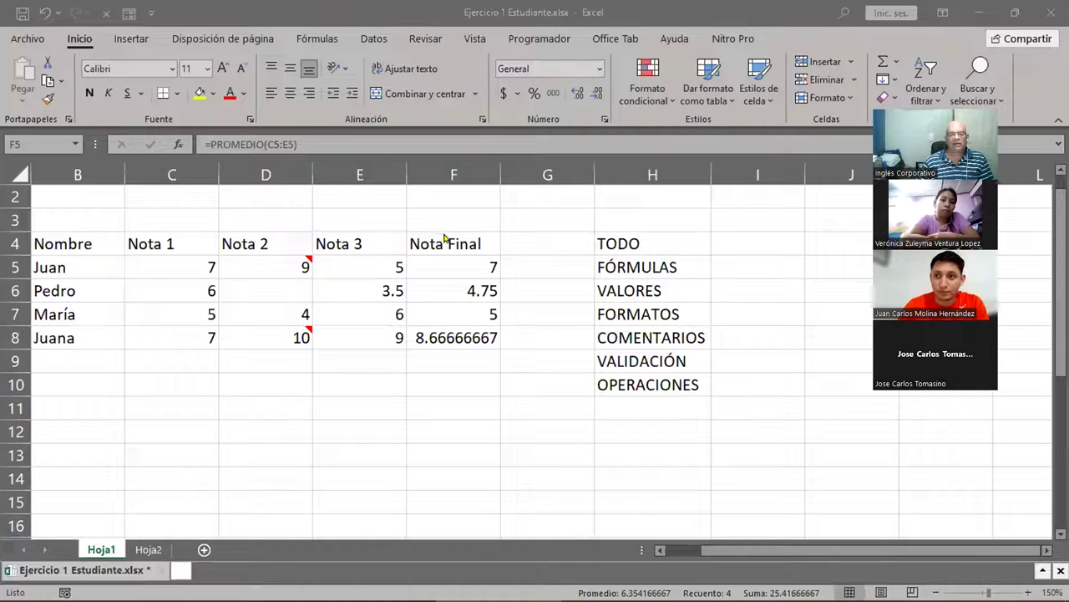
left_click(453, 268)
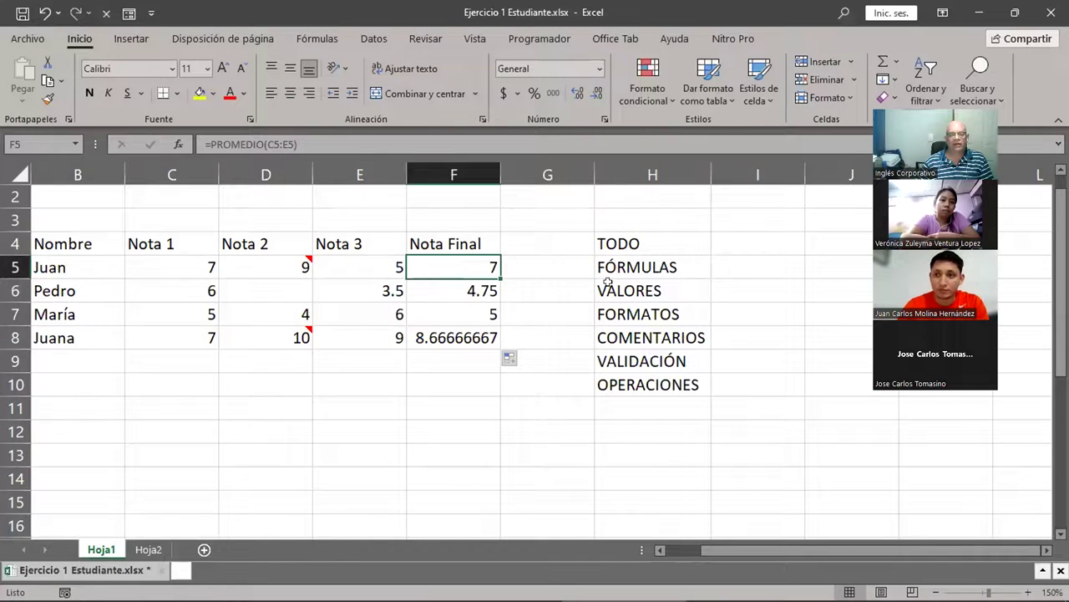
double_click(454, 260)
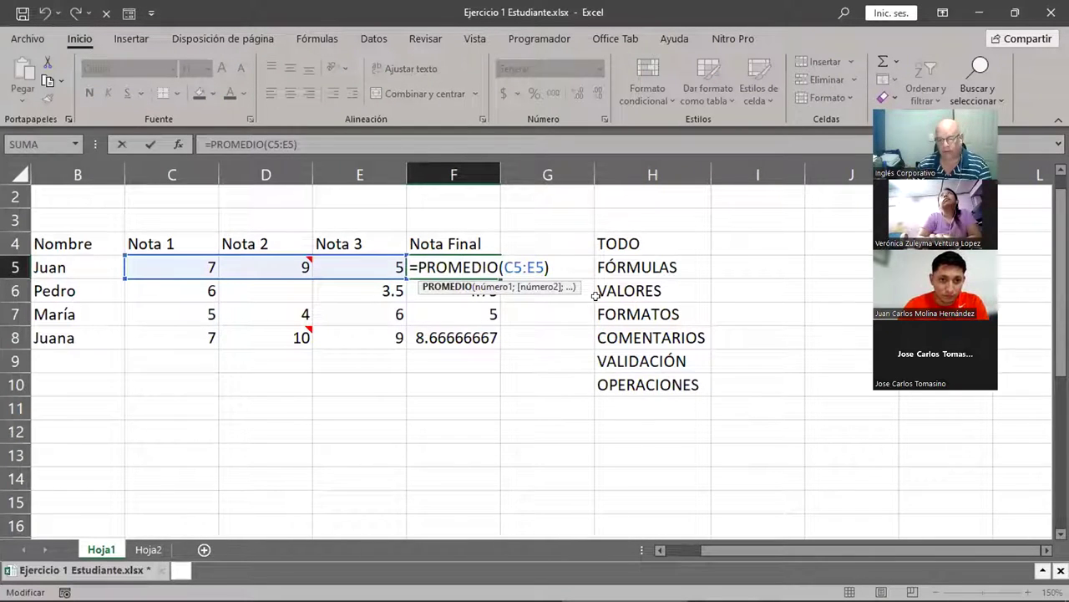
key("Escape")
scroll(730, 358, "down", 3)
scroll(730, 358, "up", 3)
left_click_drag(750, 242, 761, 372)
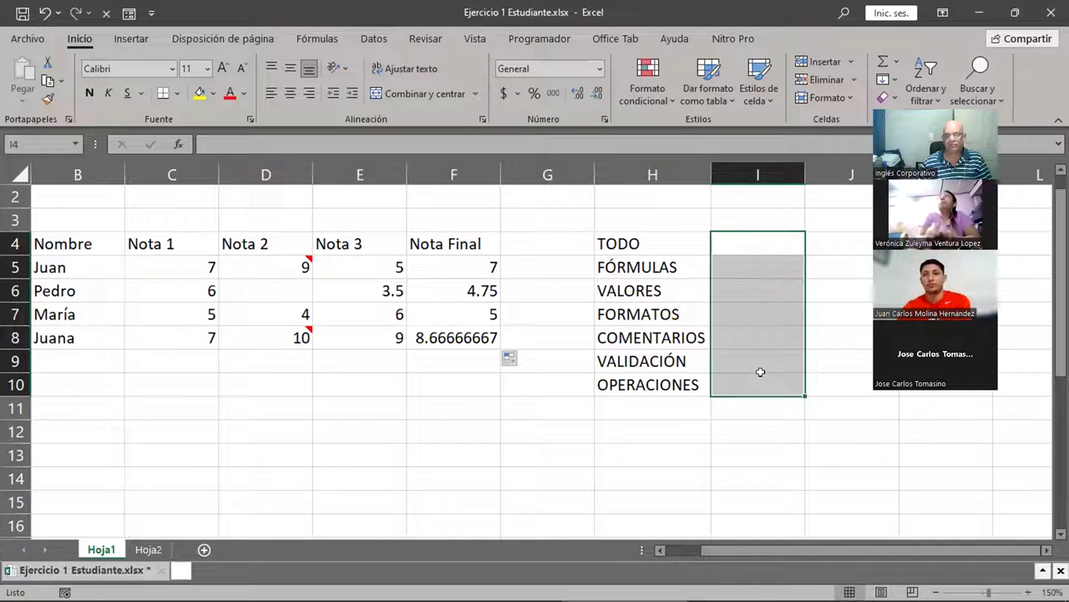
left_click(770, 238)
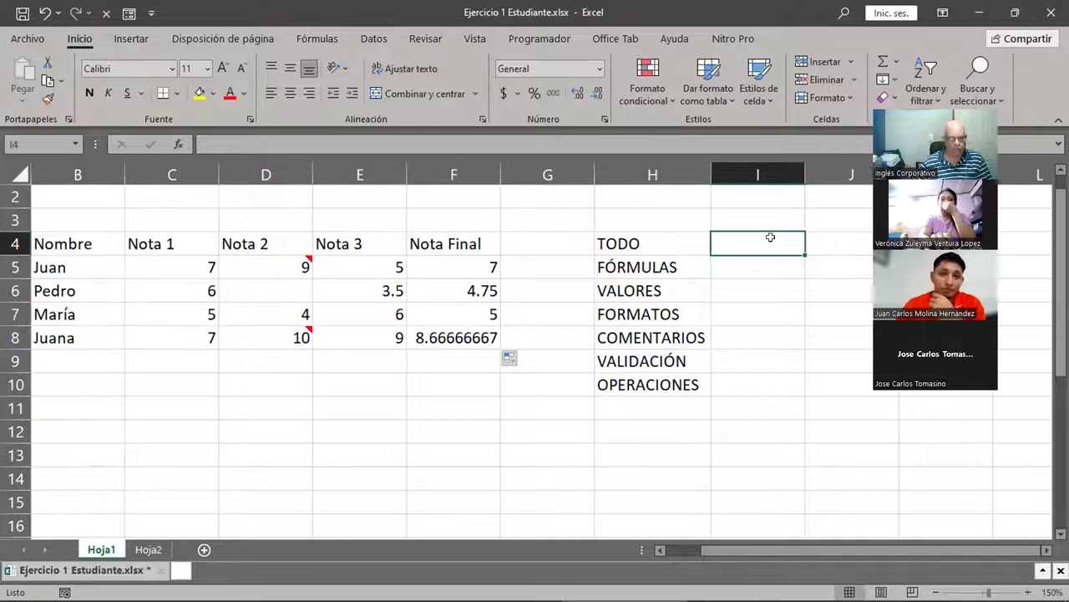
left_click(756, 269)
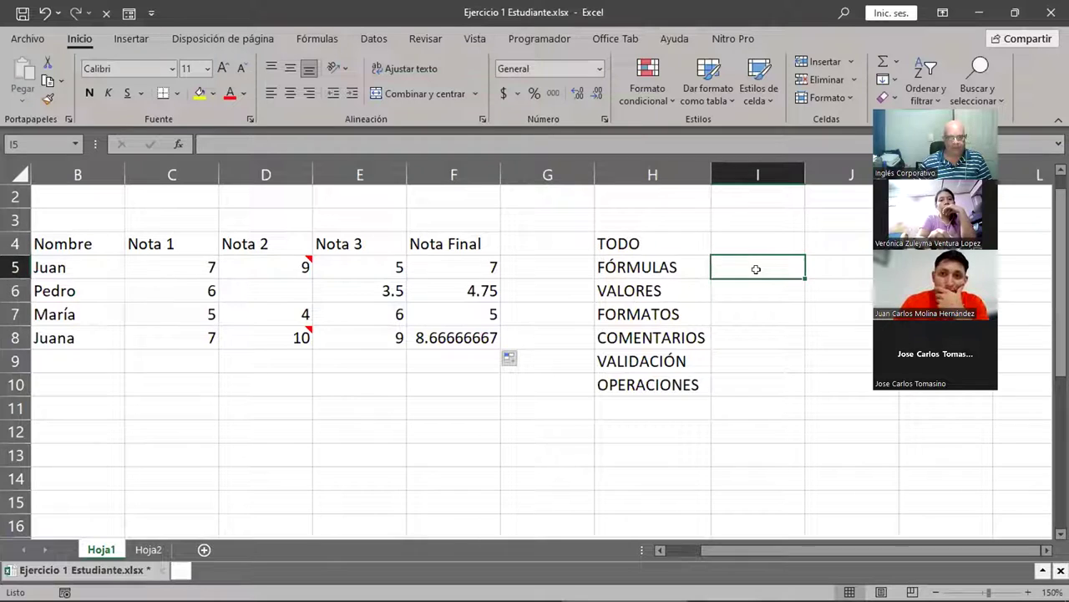
left_click(755, 287)
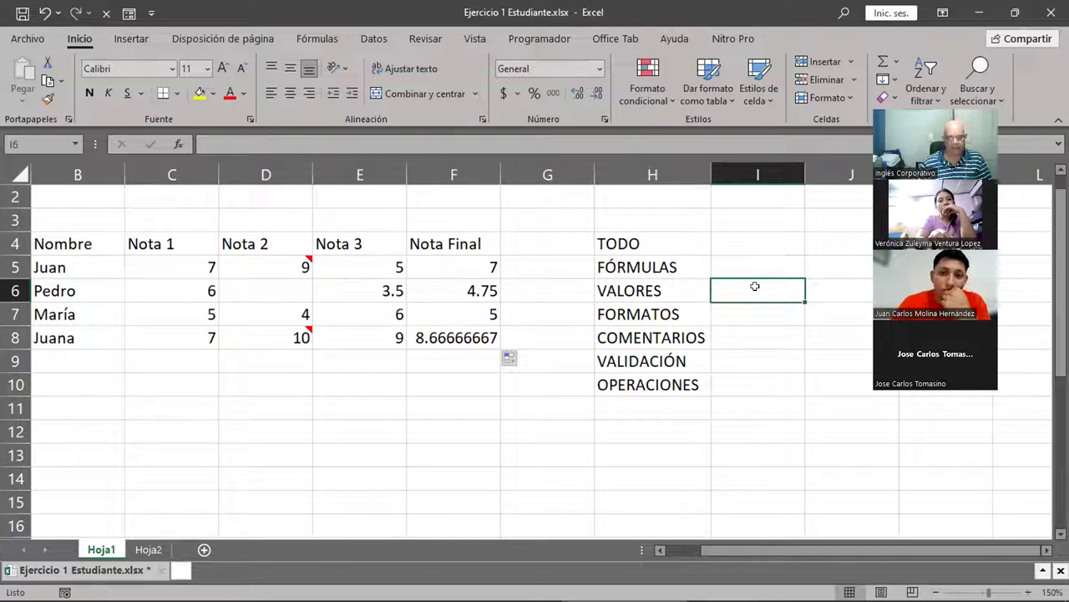
left_click(749, 313)
left_click(743, 337)
left_click(736, 359)
left_click(733, 375)
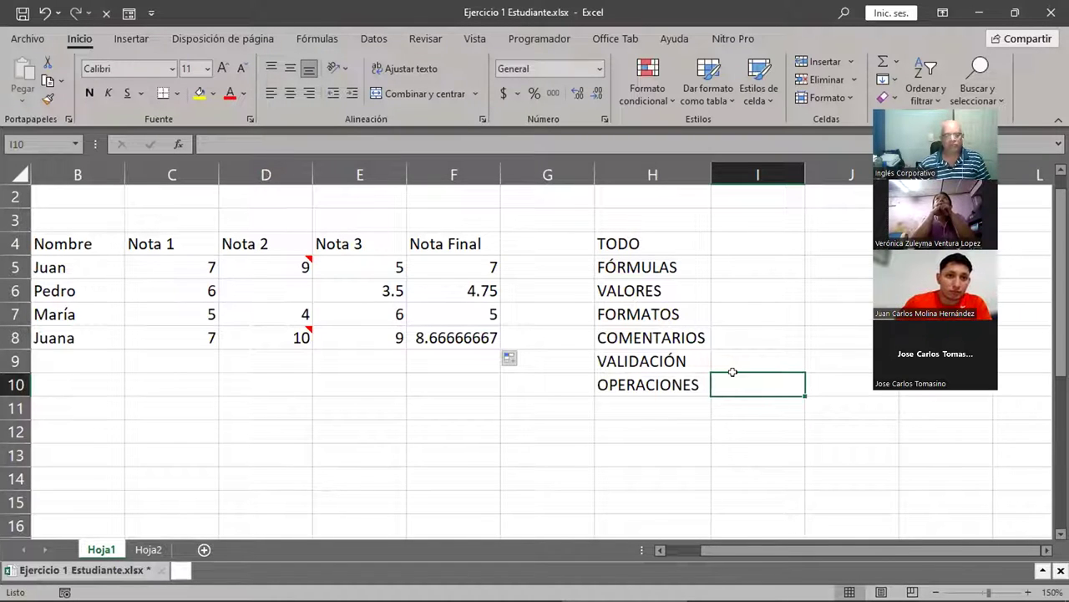
left_click(85, 287)
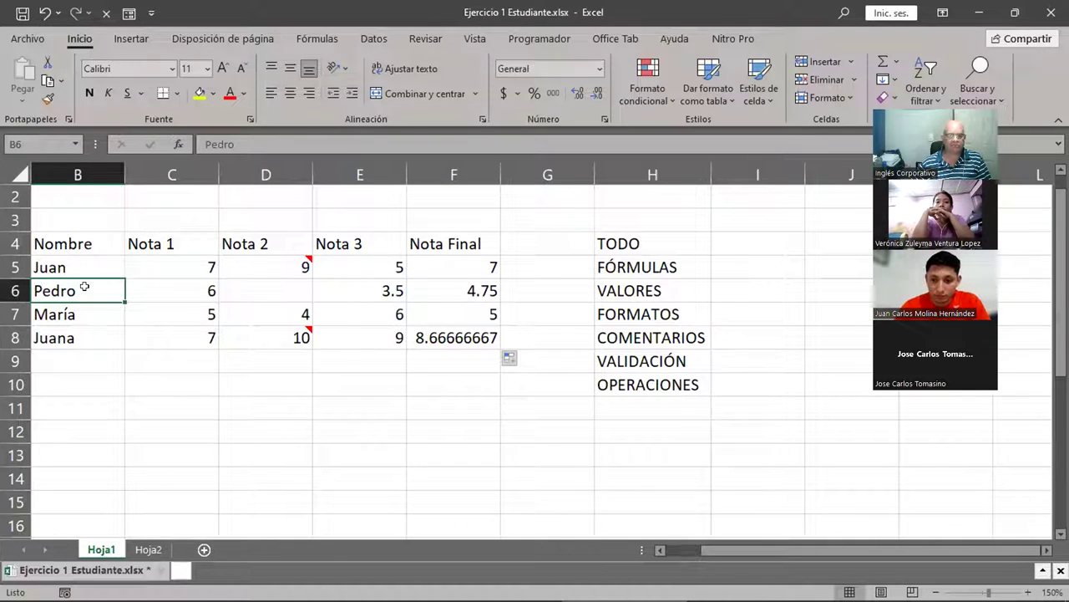
left_click(775, 244)
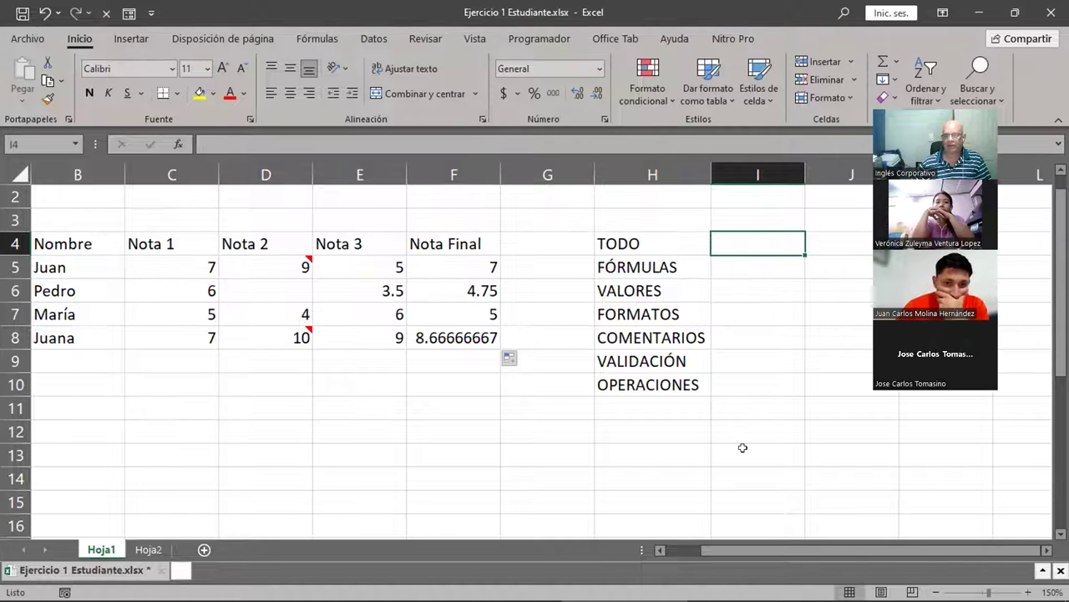
- Format headers B4:F4 (Nombre to Nota Final) with blue fill, white font, centred alignment
scroll(743, 447, "left", 1)
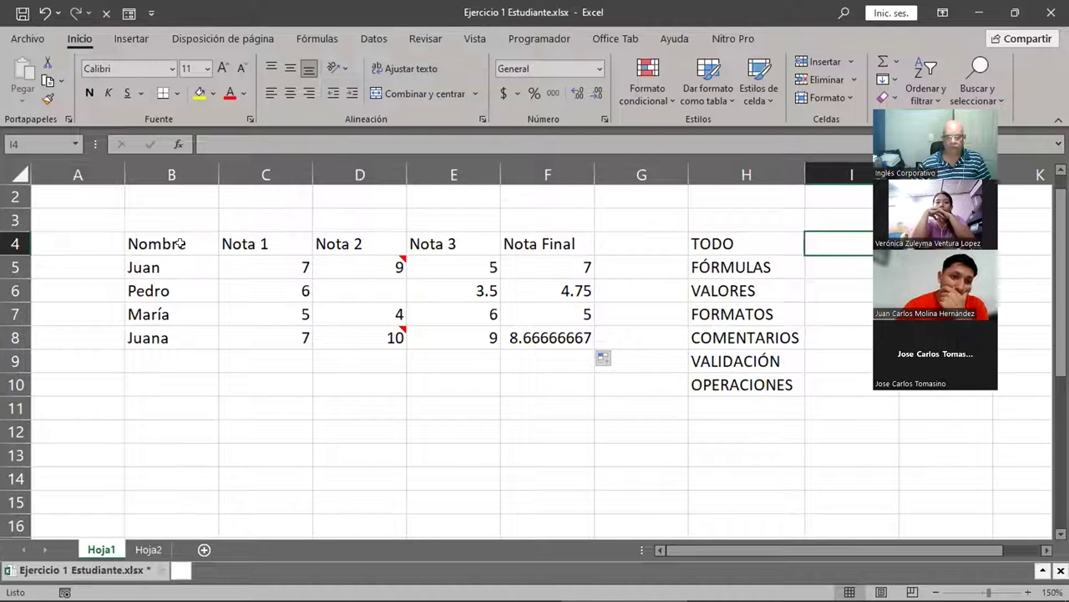
scroll(180, 242, "up", 1)
left_click_drag(158, 267, 564, 267)
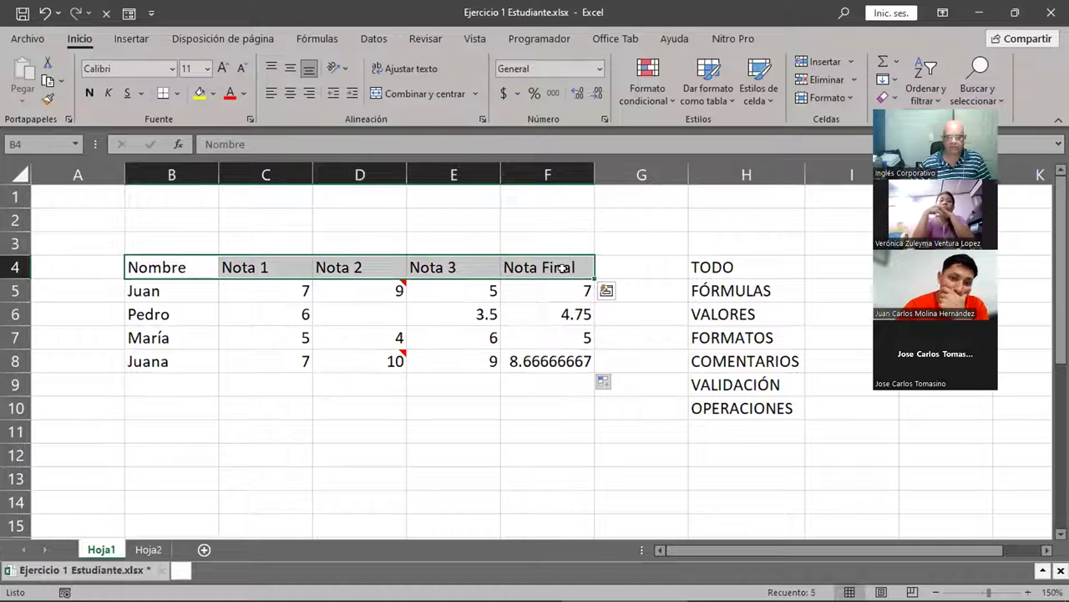
left_click(214, 93)
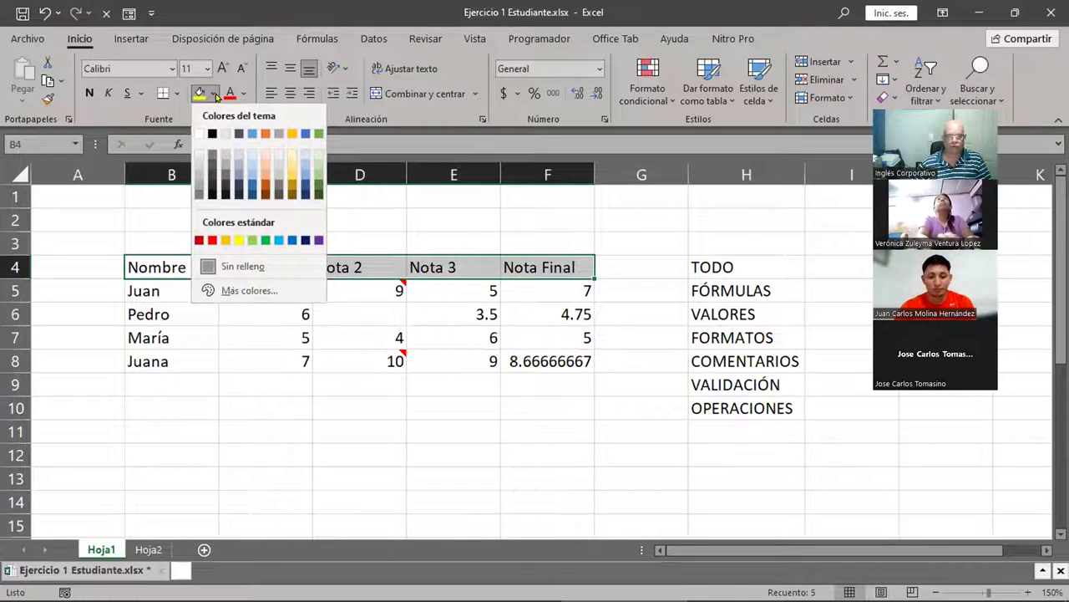
left_click(293, 240)
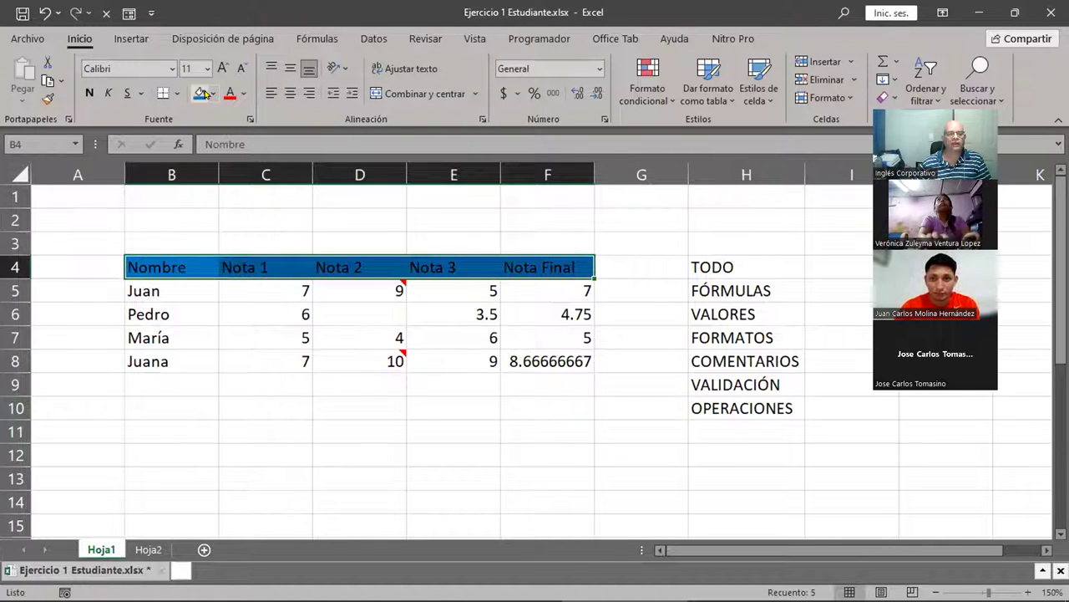
left_click(243, 94)
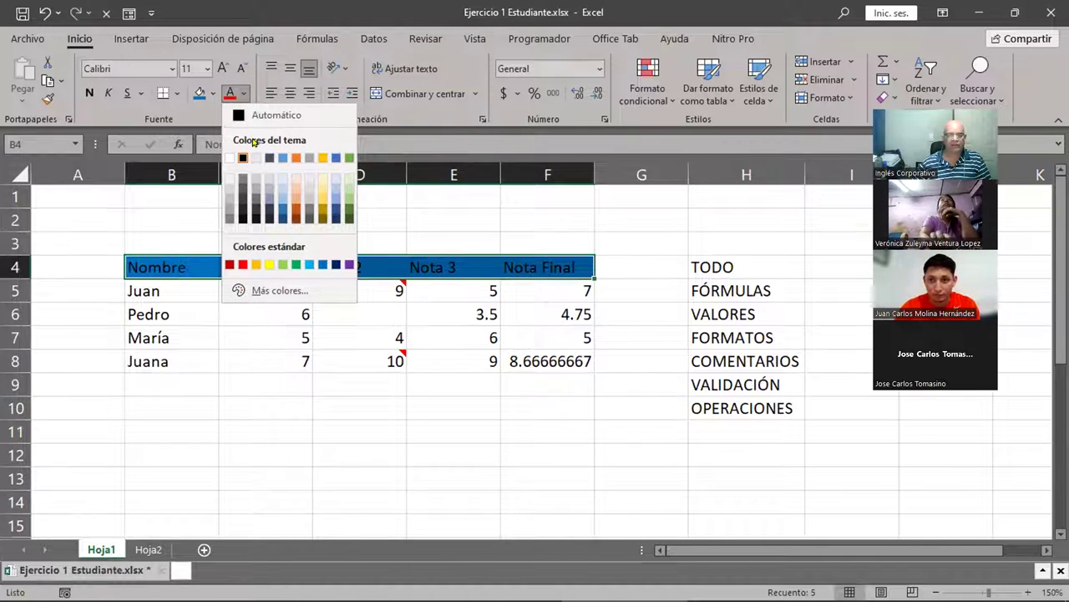
left_click(229, 158)
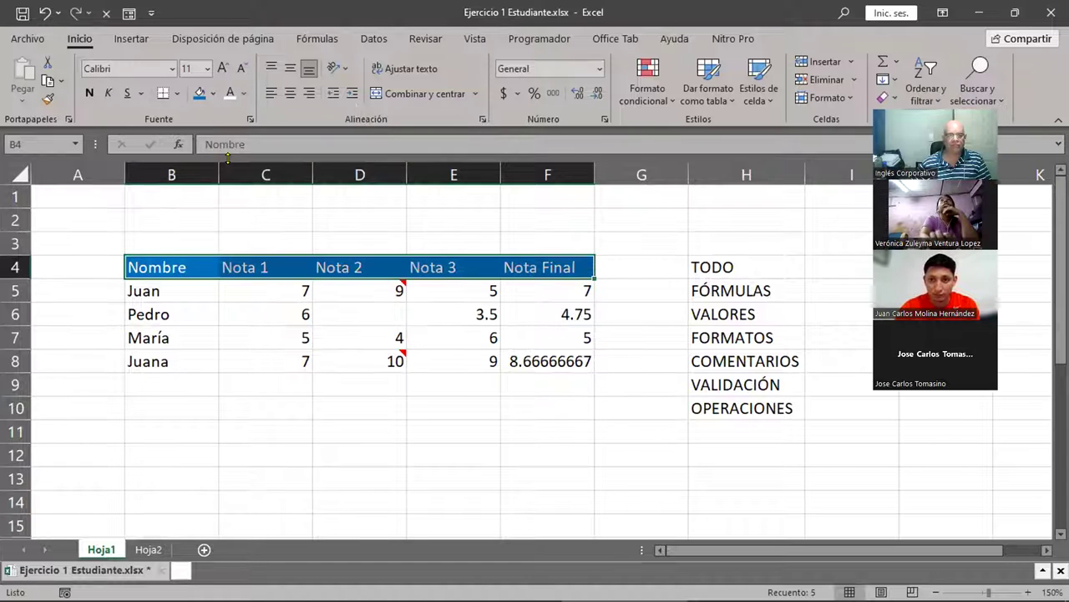
left_click(291, 95)
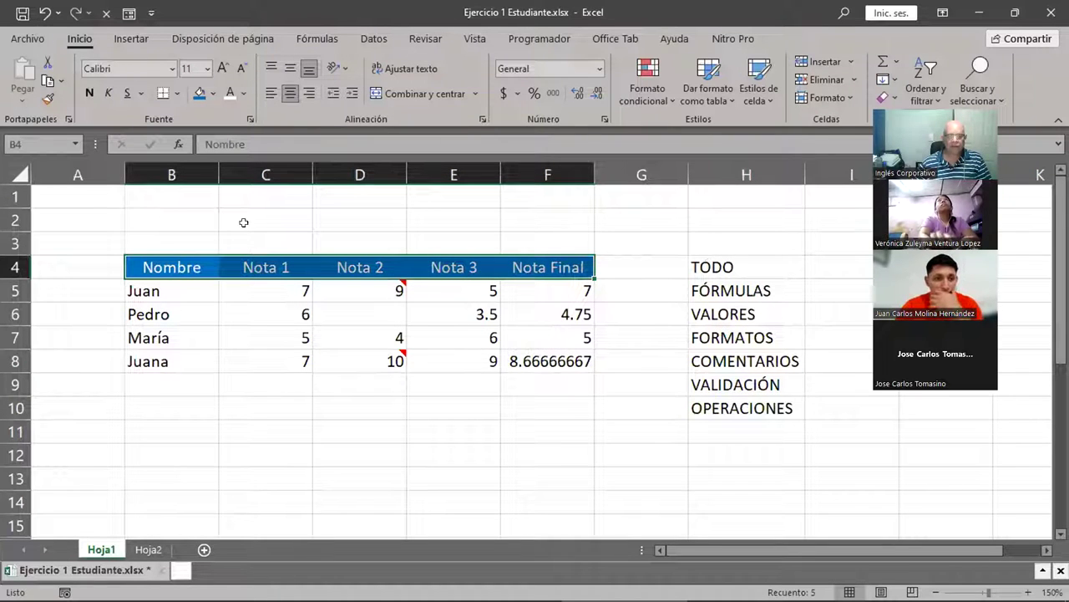
- Fill Pedro's row B6:F6 with Verde claro (light green), then select B6
left_click_drag(172, 312, 543, 315)
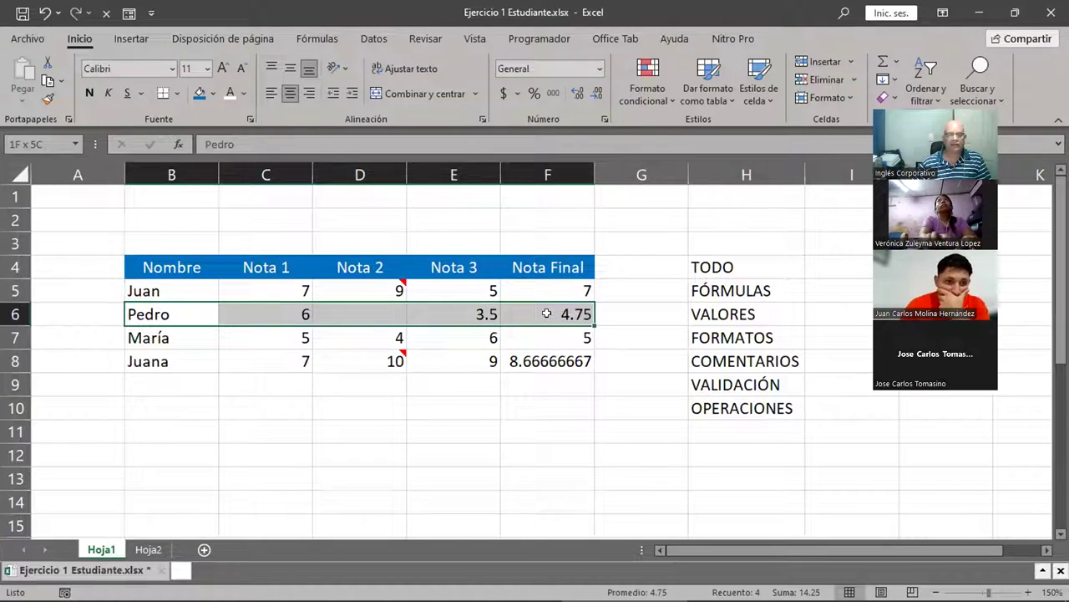
left_click(216, 95)
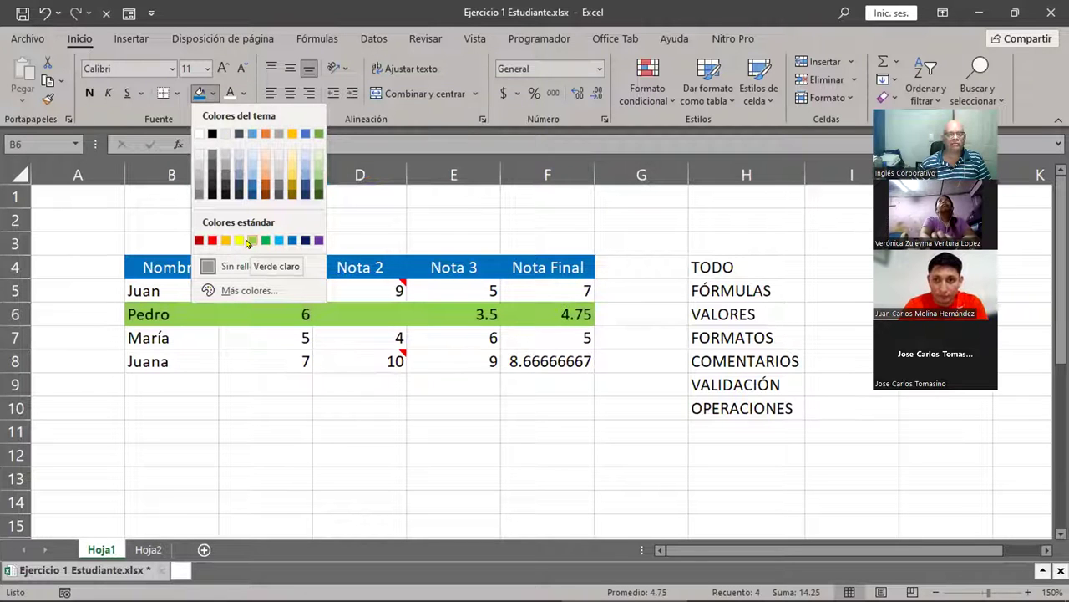
left_click(248, 241)
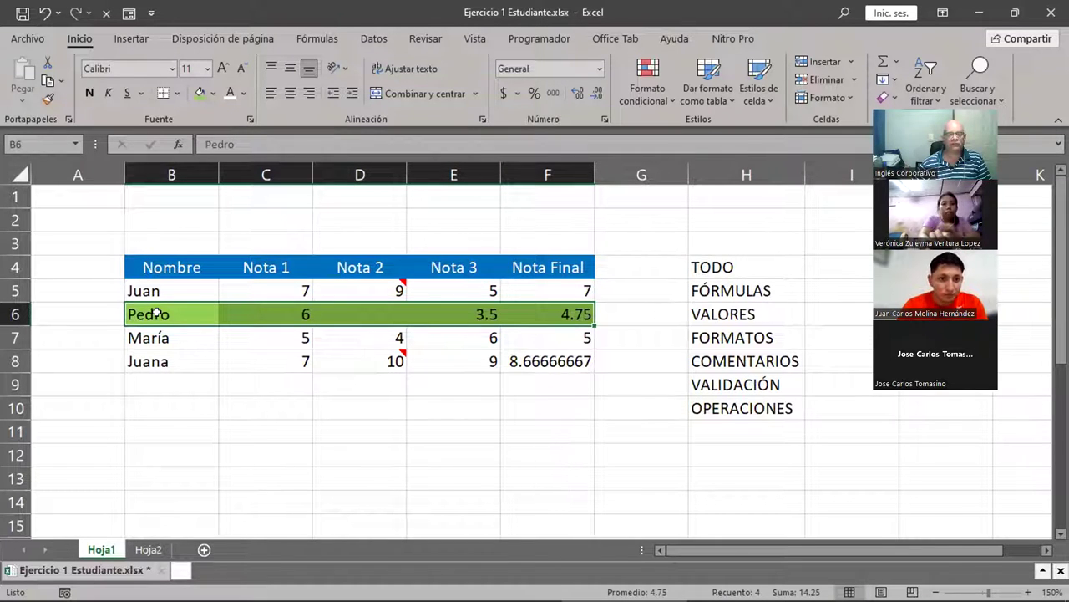
left_click(156, 312)
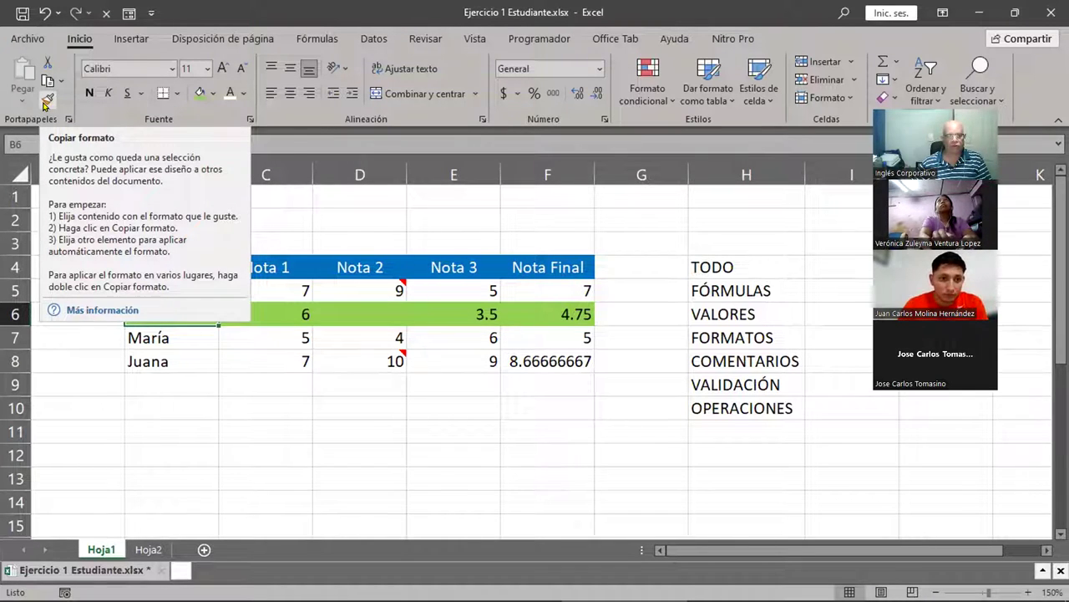
- Copy B6's green formatting onto Juana's row B8:F8 with Format Painter, then select B4:F8
left_click(46, 102)
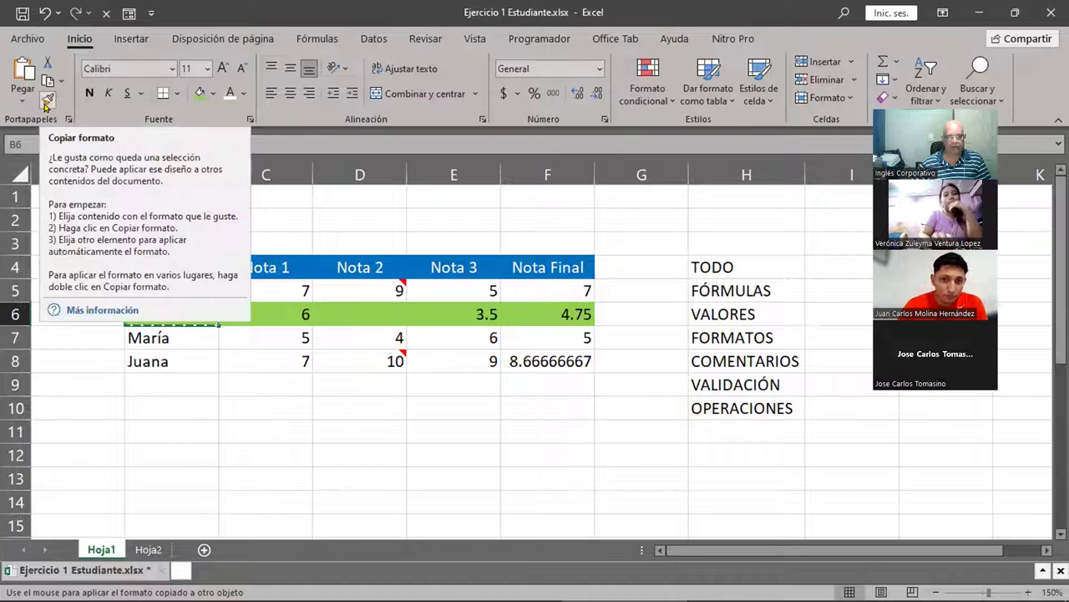
left_click_drag(176, 361, 545, 357)
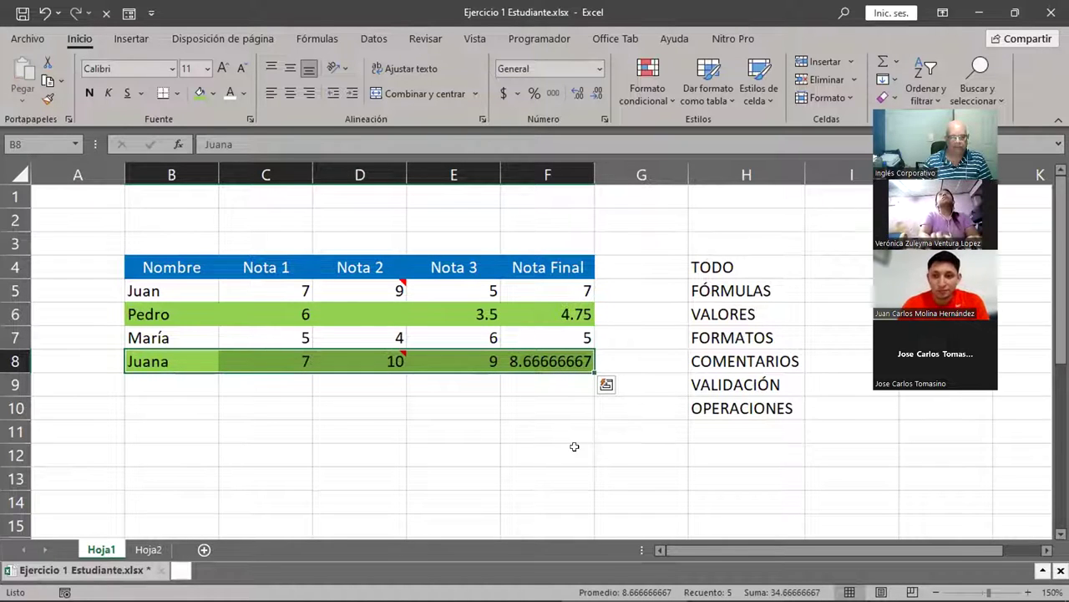
key("Escape")
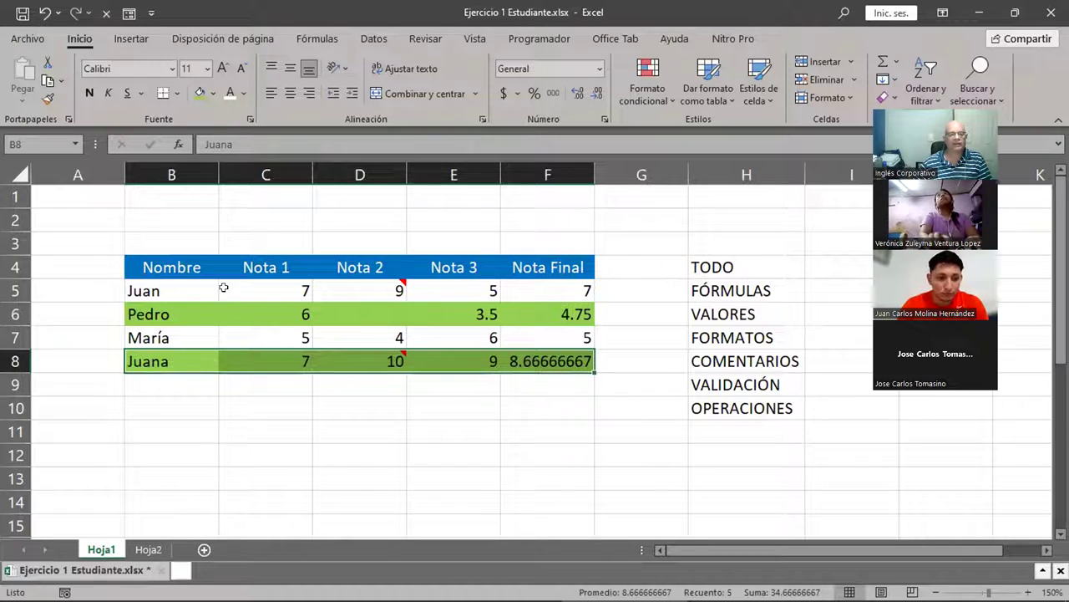
left_click_drag(172, 269, 361, 347)
left_click_drag(533, 366, 567, 360)
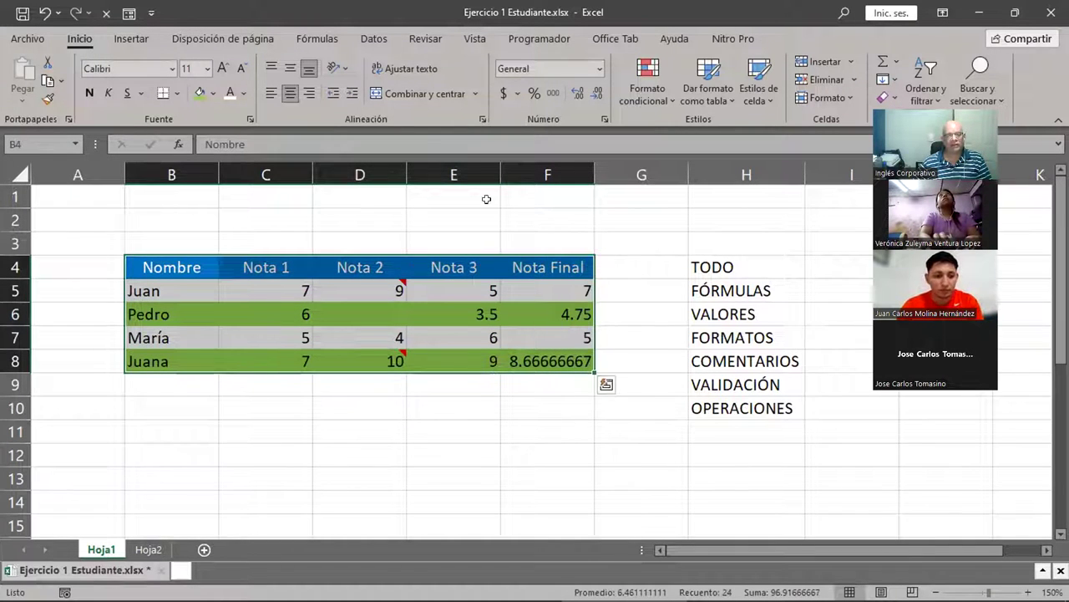
- Apply Todos los bordes to B4:F8, then select Pedro's name cell and I4
left_click(180, 95)
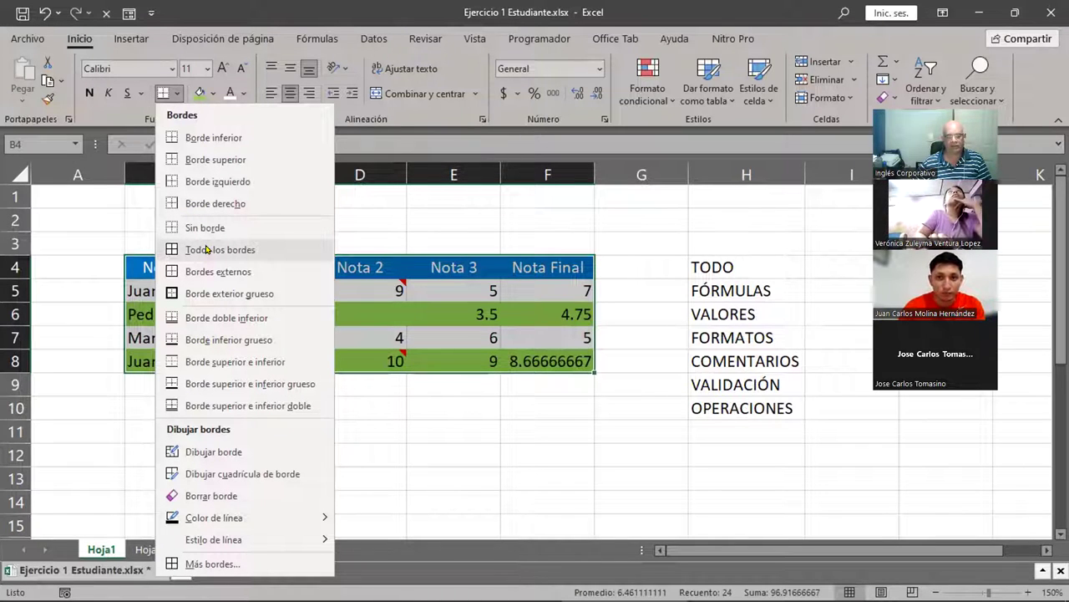
left_click(207, 249)
left_click(359, 335)
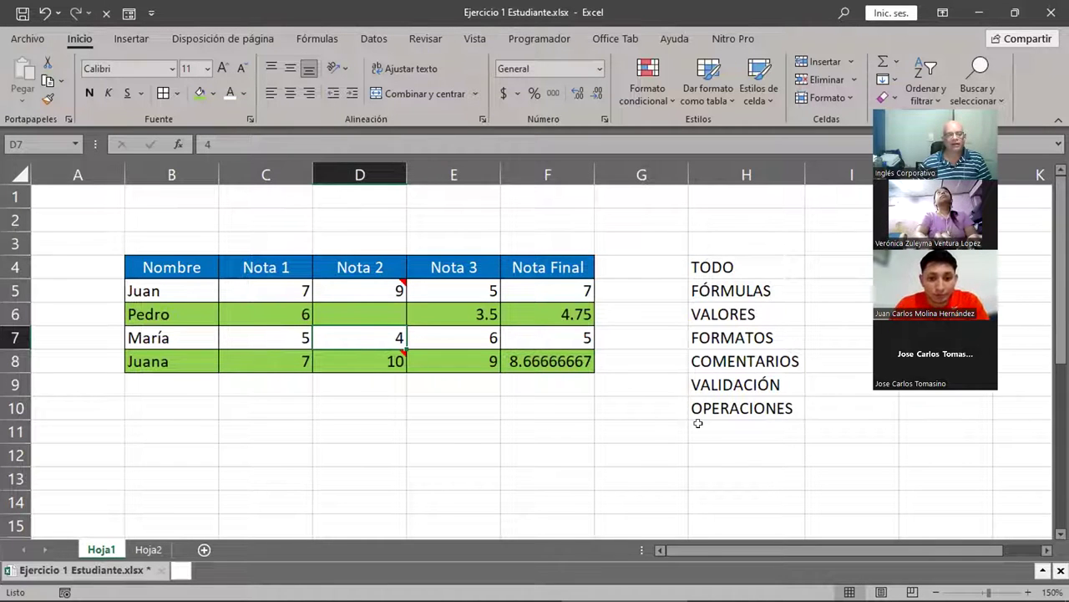
left_click(153, 311)
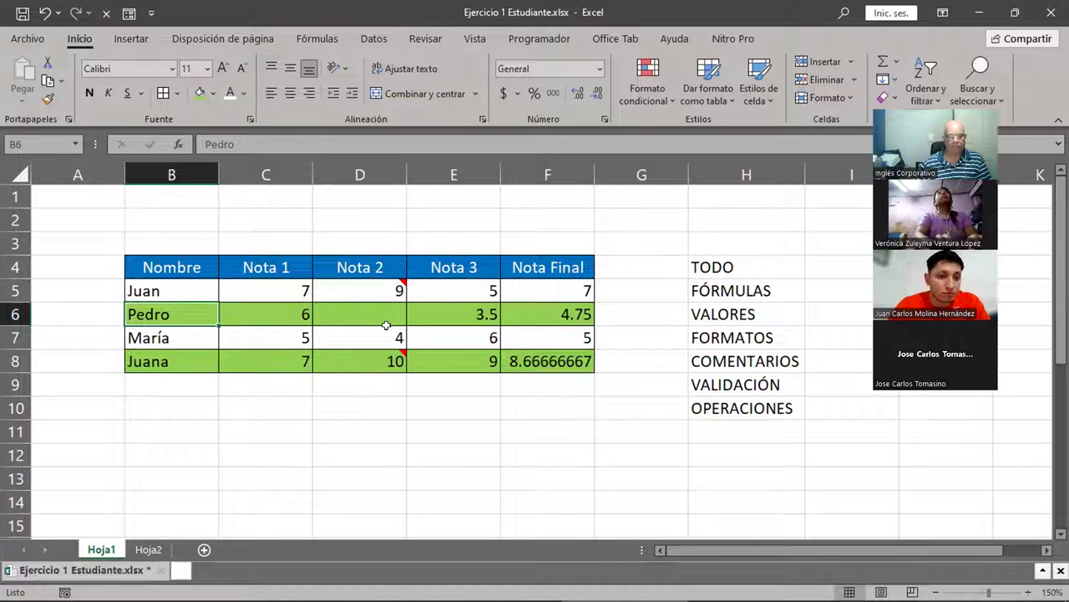
left_click(832, 259)
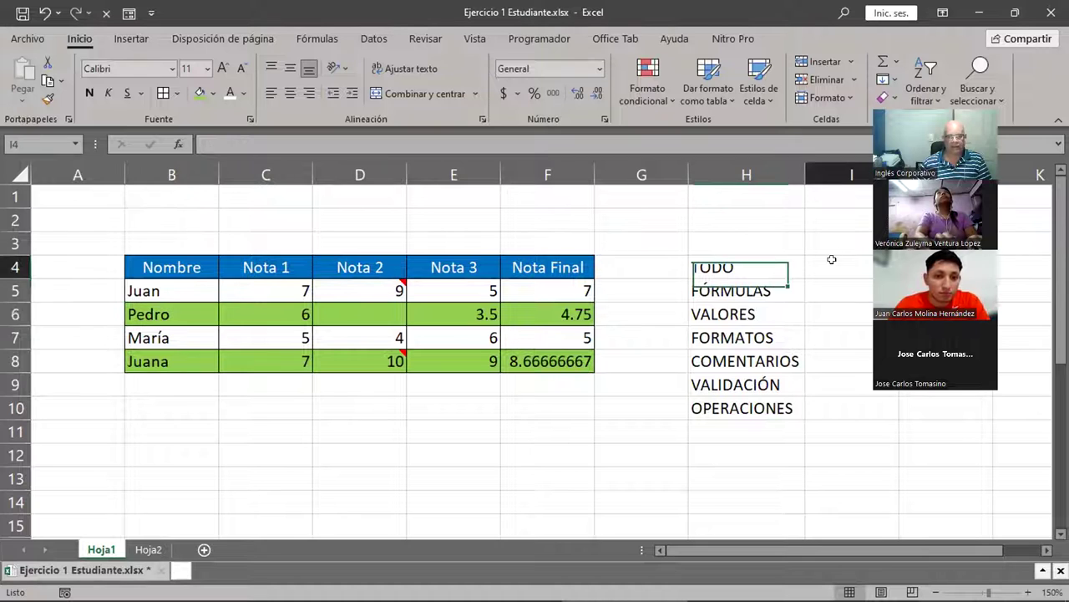
- Copy the student name cell B6 and select I4 as the paste destination
left_click_drag(909, 550, 940, 556)
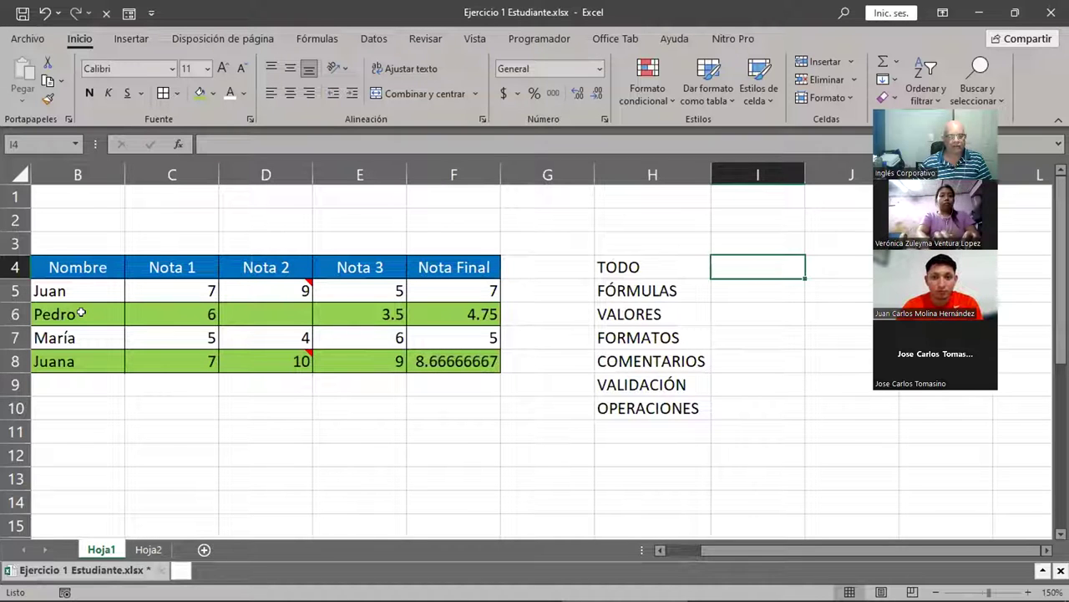
left_click(81, 314)
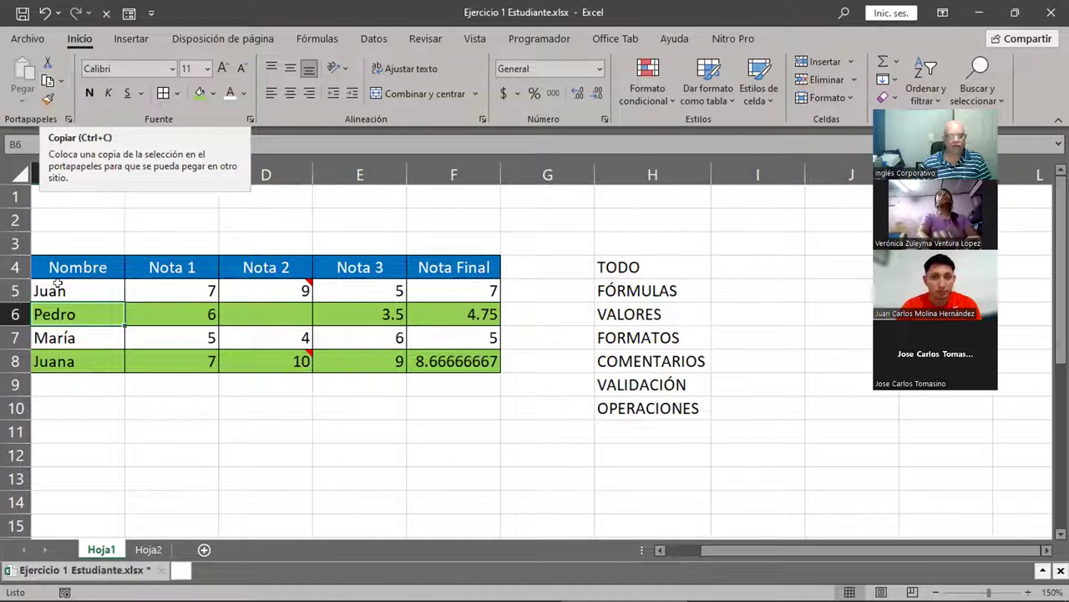
right_click(95, 312)
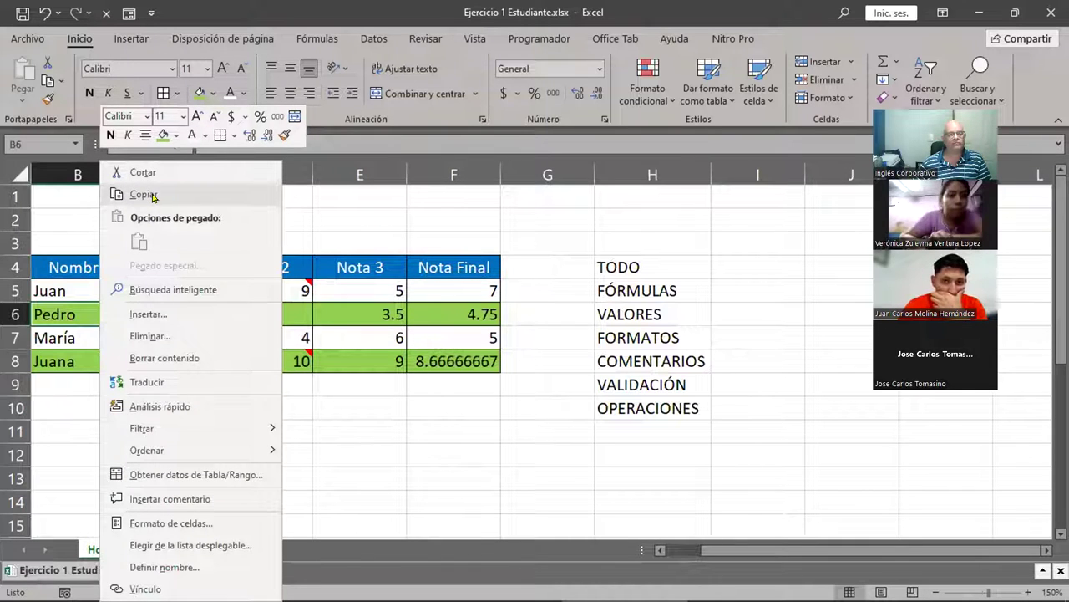
left_click(143, 194)
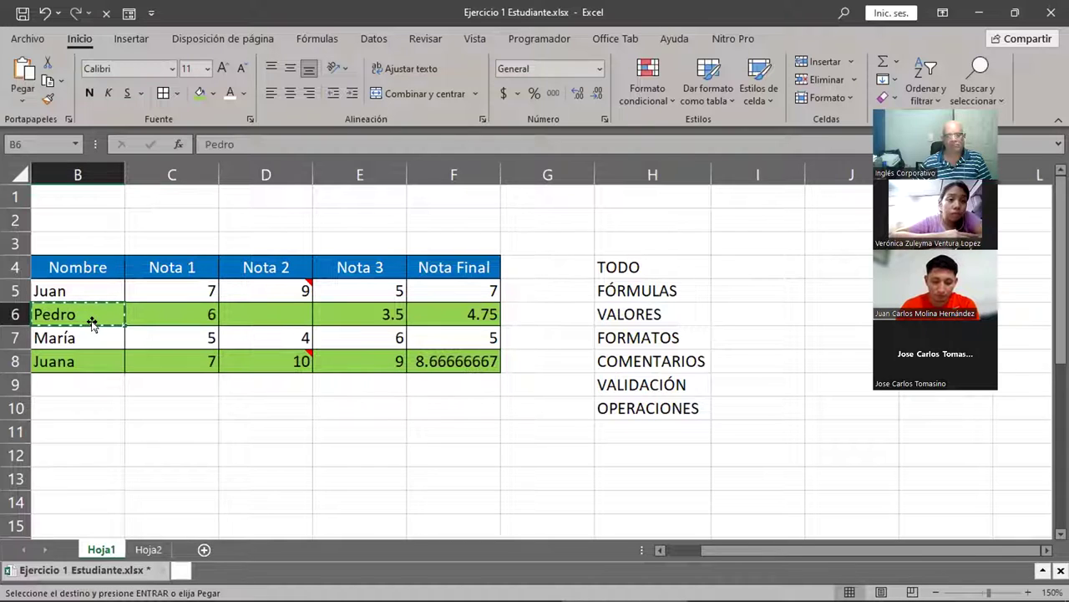
left_click(759, 261)
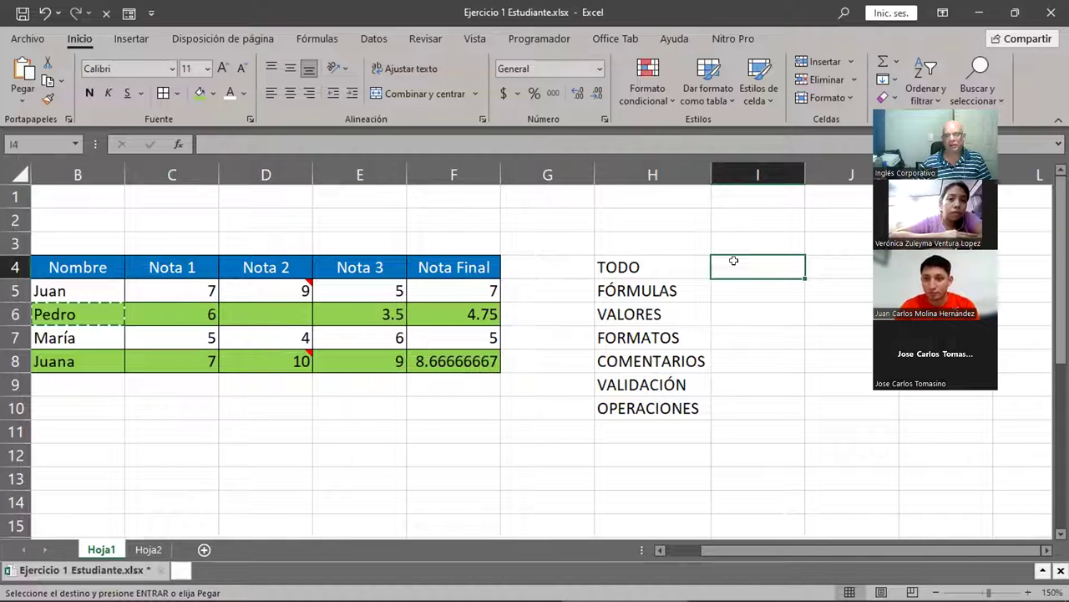
right_click(736, 267)
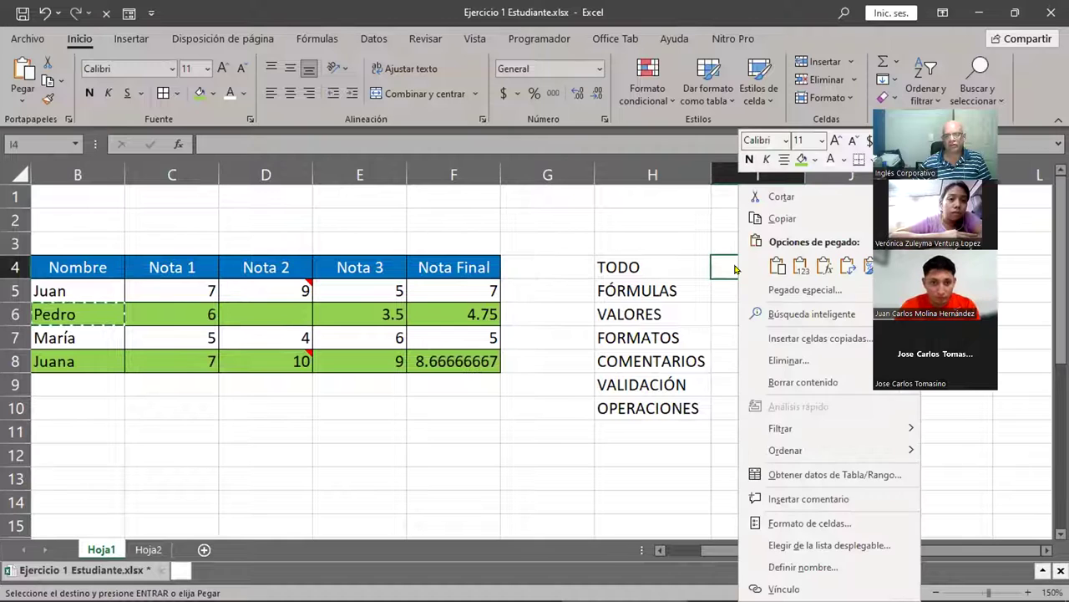
left_click(777, 266)
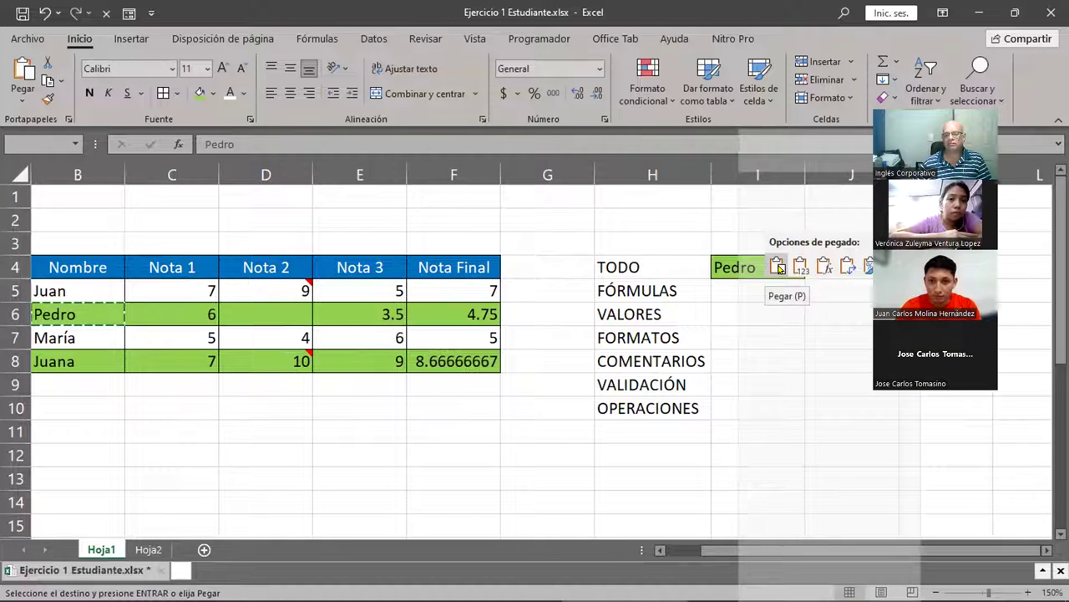
key("ctrl+z")
right_click(740, 267)
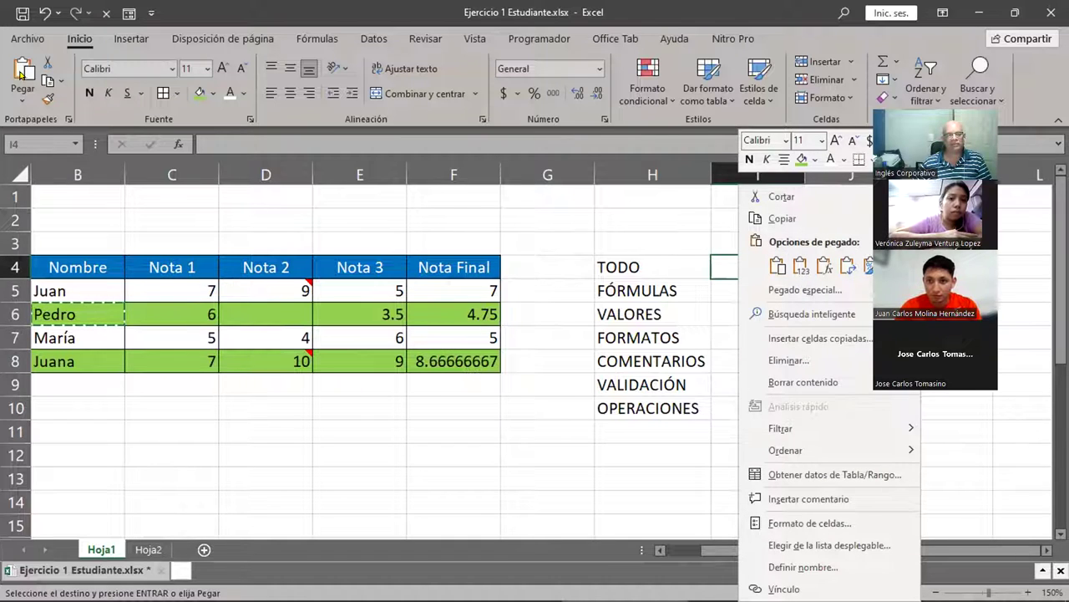
left_click(22, 77)
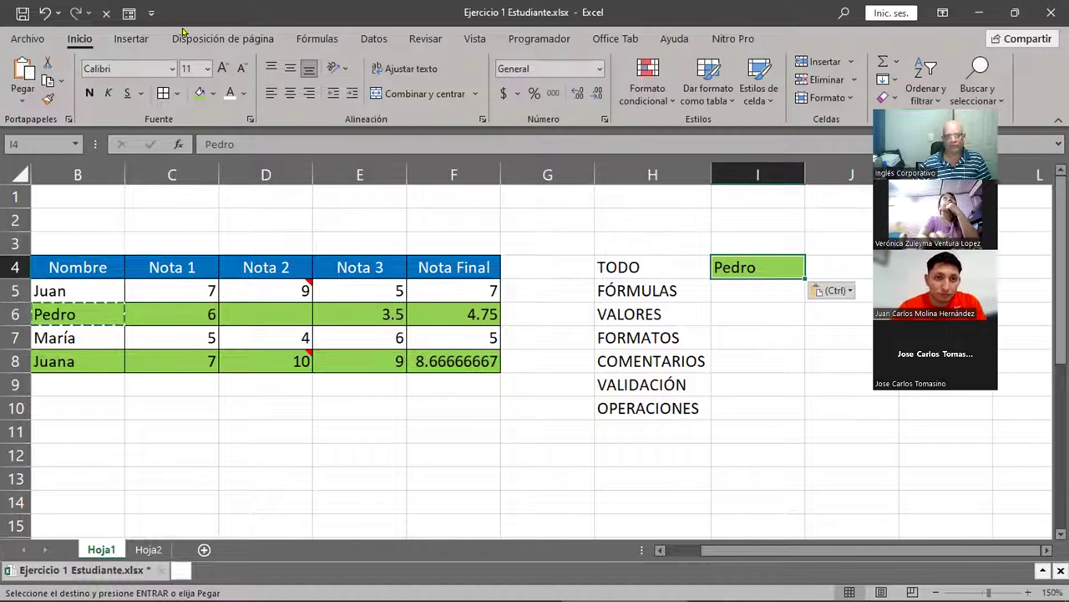
left_click(44, 14)
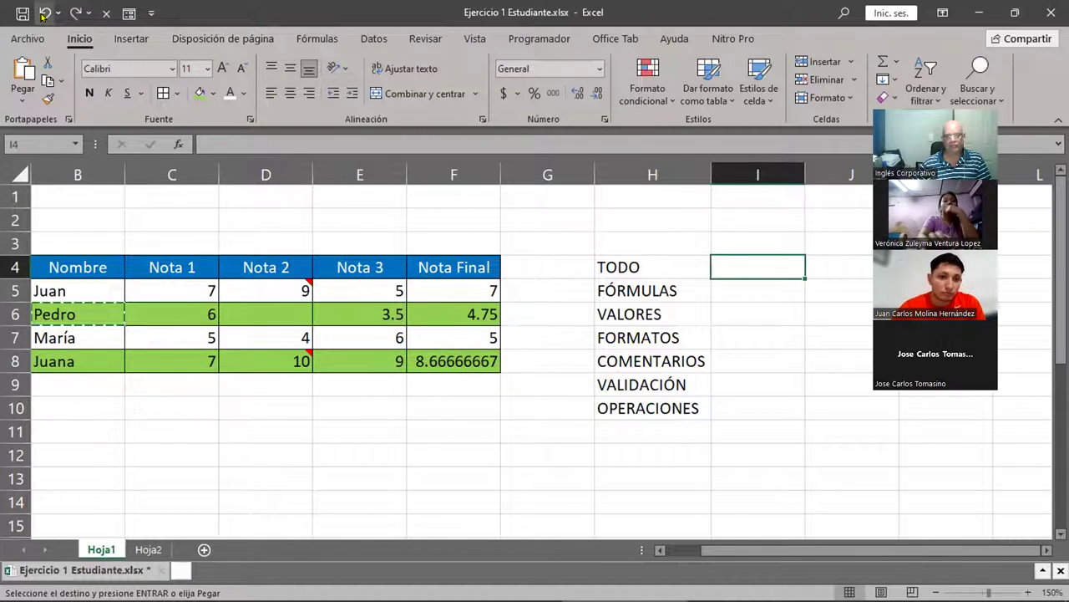
key("ctrl+v")
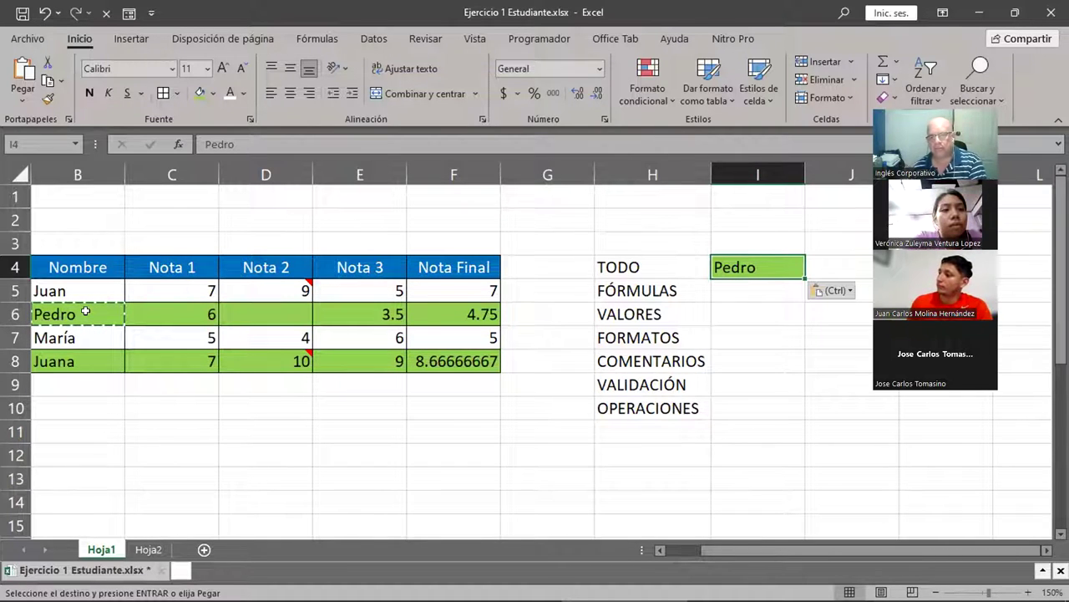
left_click(44, 14)
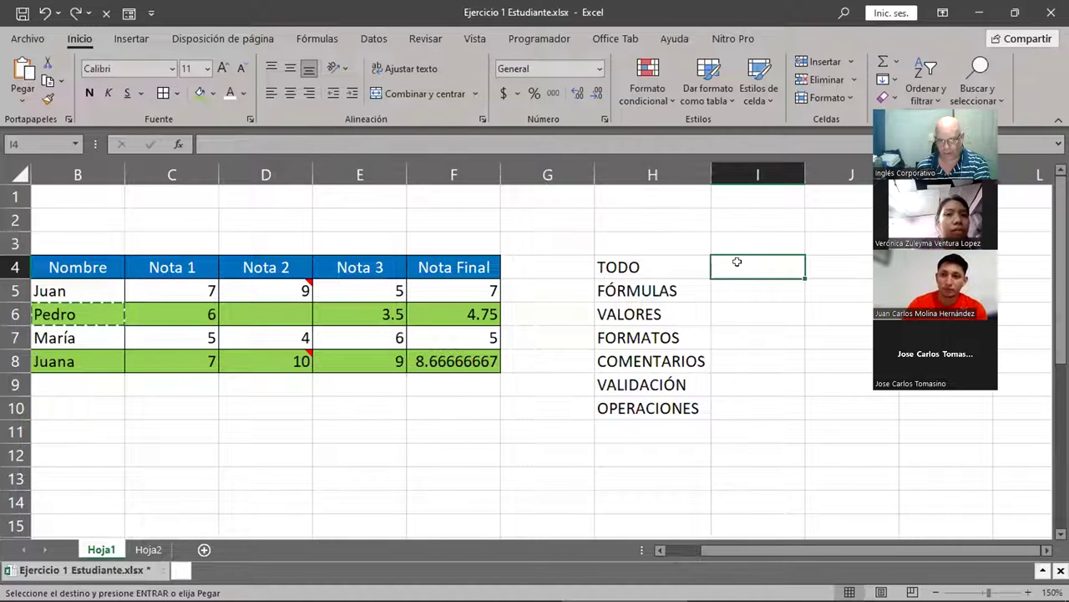
- Paste Special with Todo into I4, bringing B6's name and light green fill
right_click(742, 267)
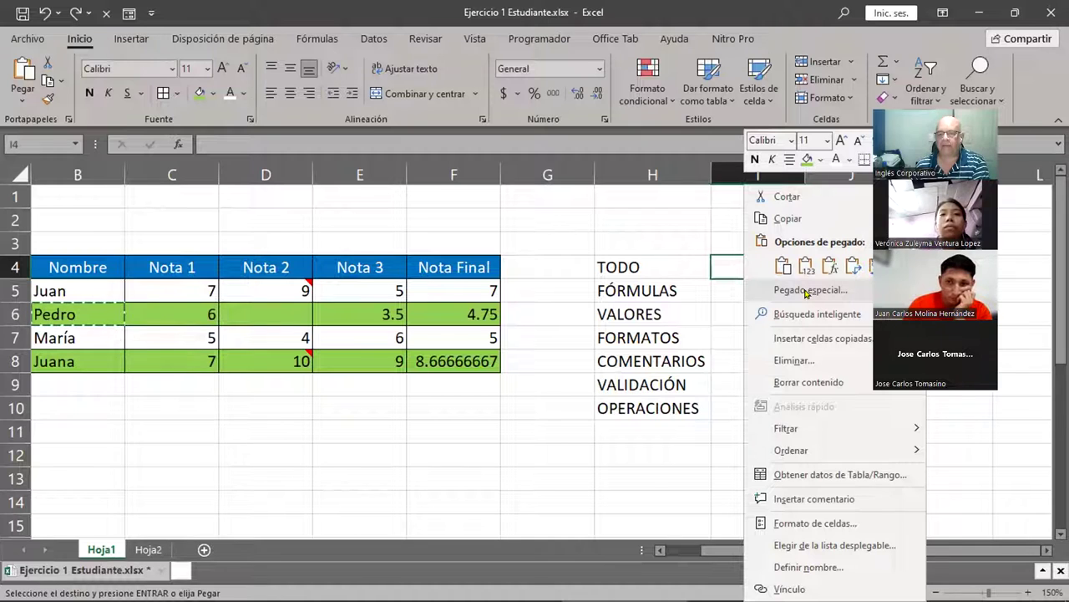
left_click(806, 290)
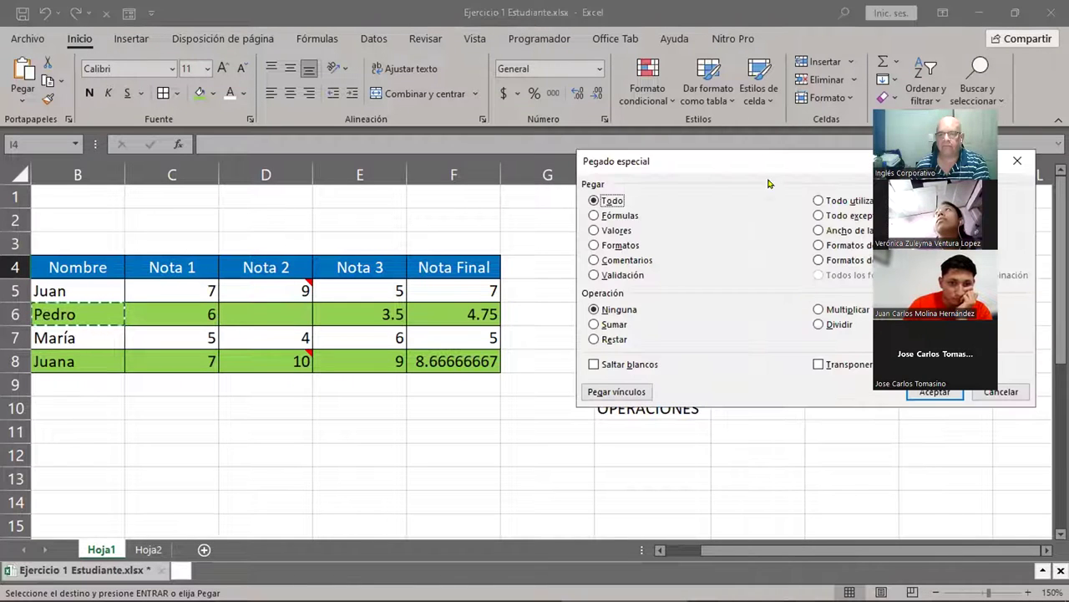
left_click_drag(727, 167, 380, 85)
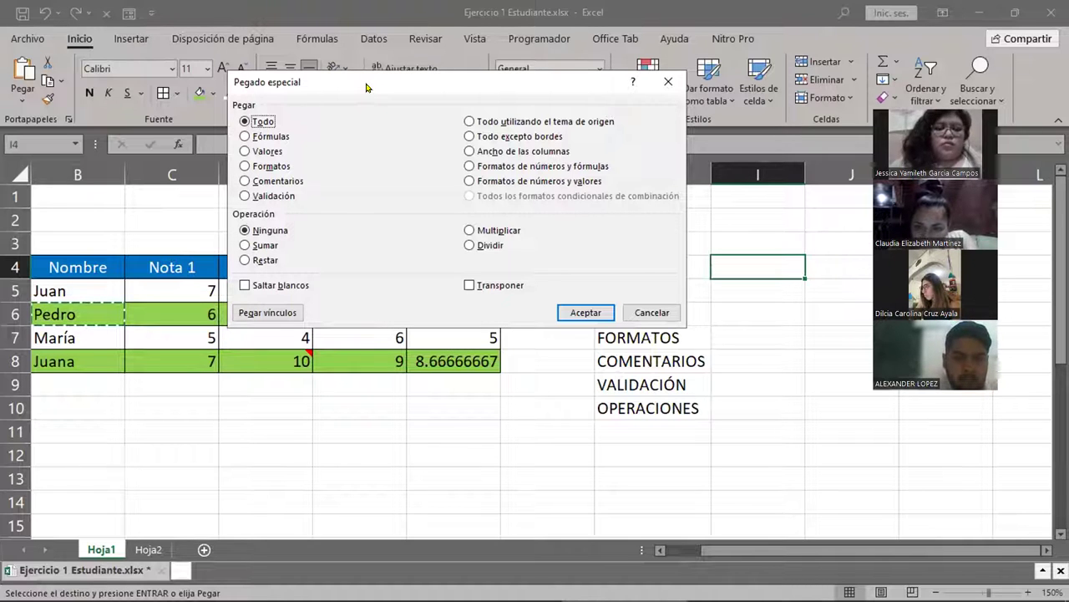
left_click_drag(365, 86, 230, 20)
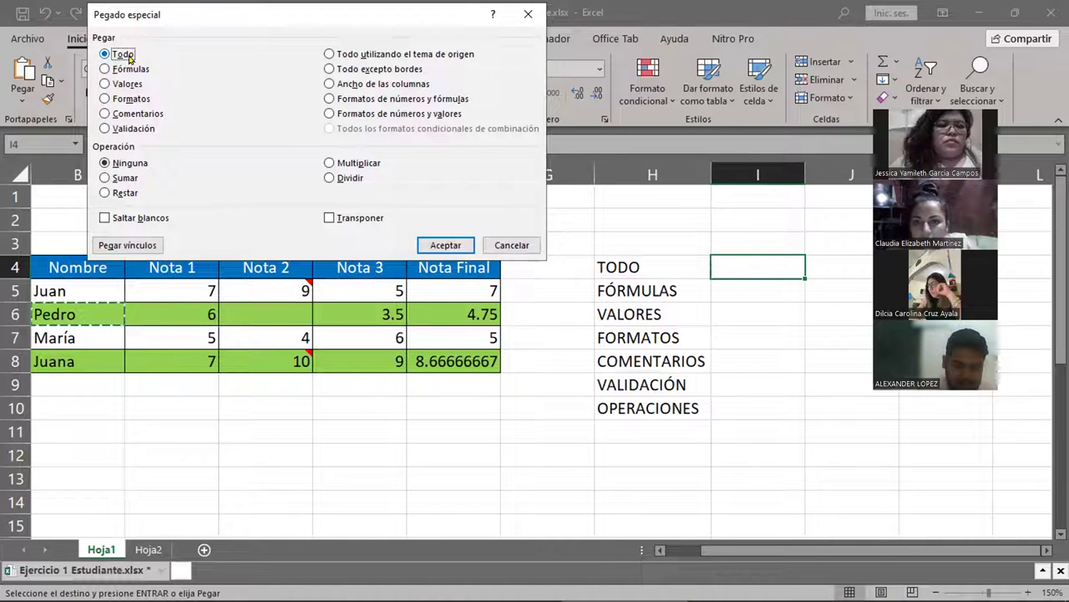
left_click(445, 245)
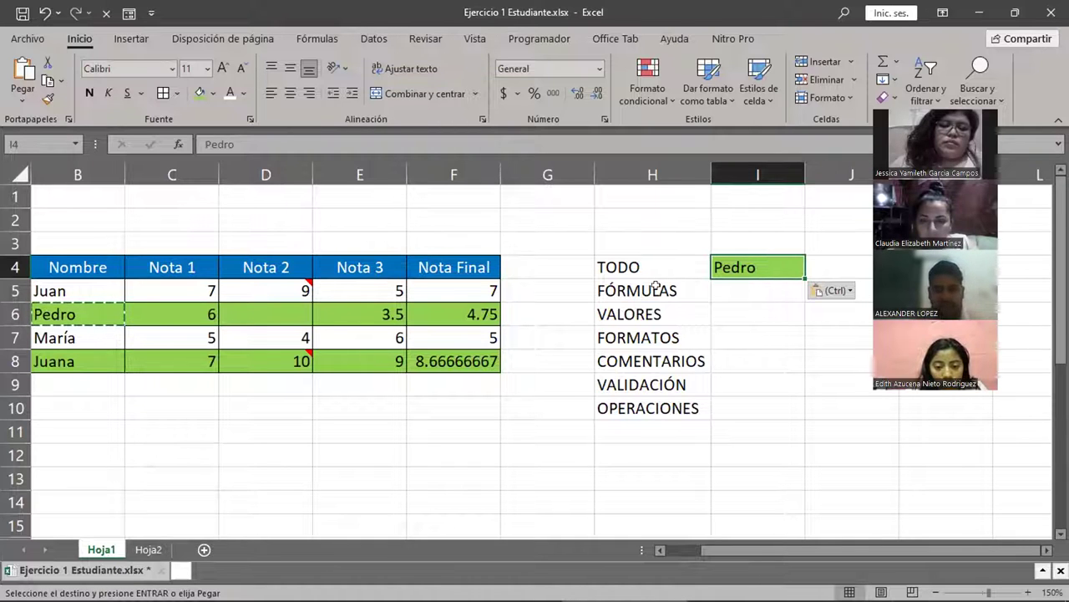
left_click_drag(657, 287, 761, 284)
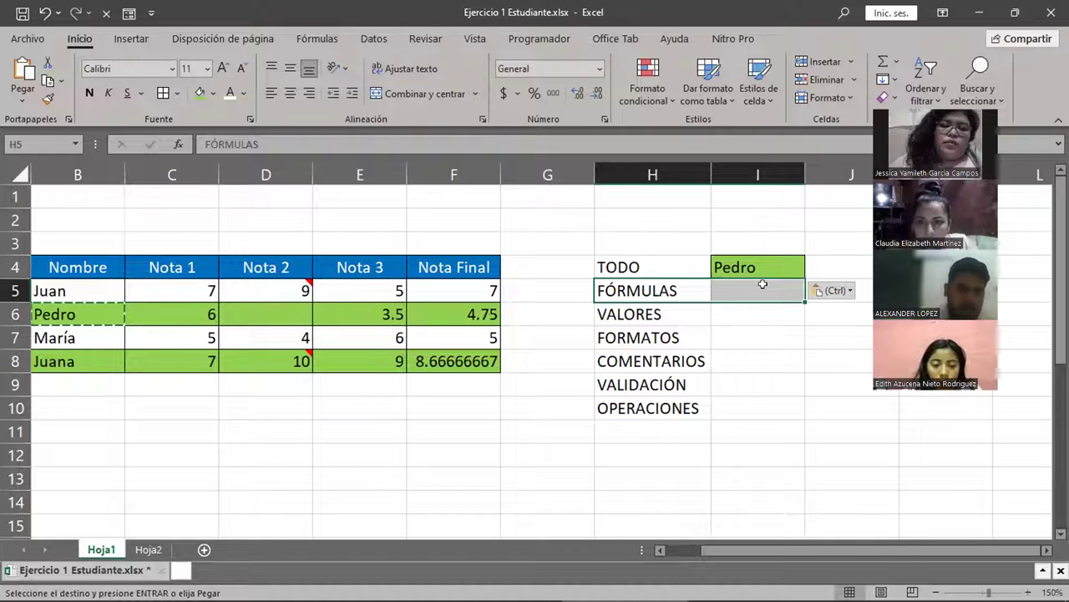
left_click(763, 284)
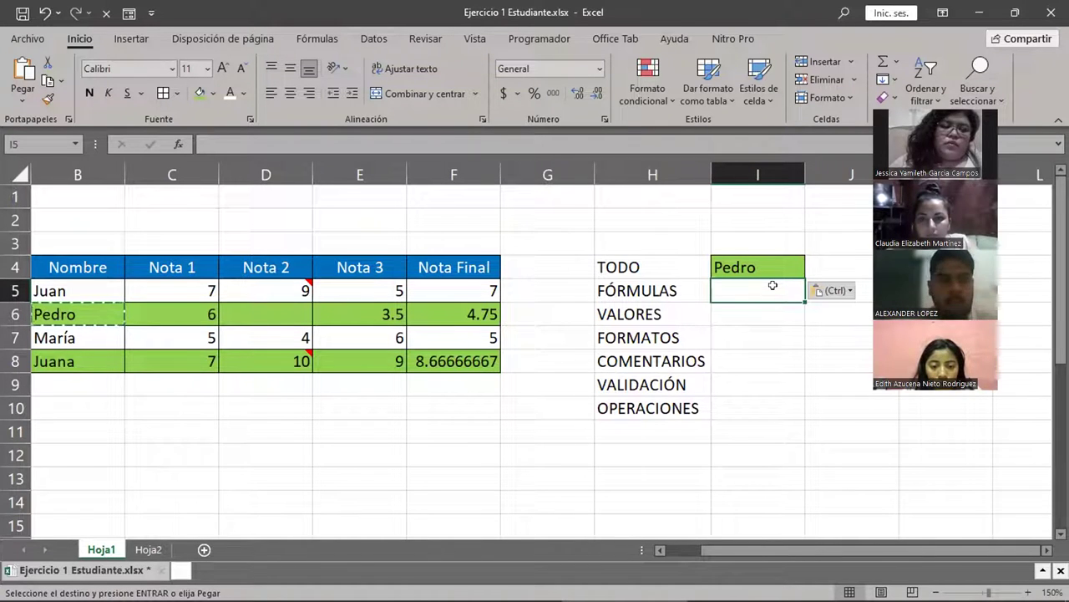
left_click(433, 285)
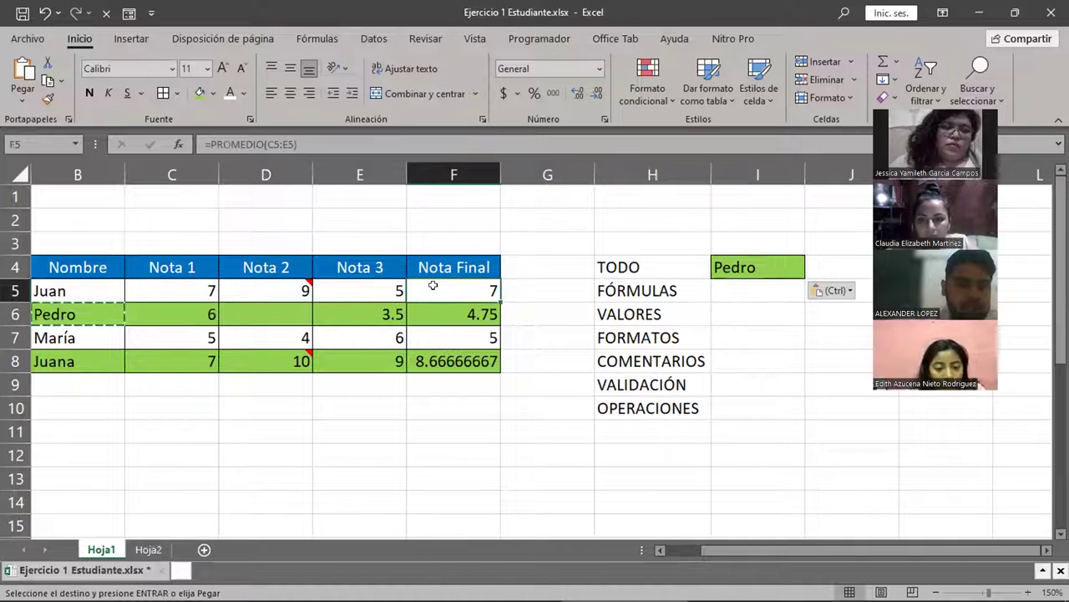
double_click(433, 286)
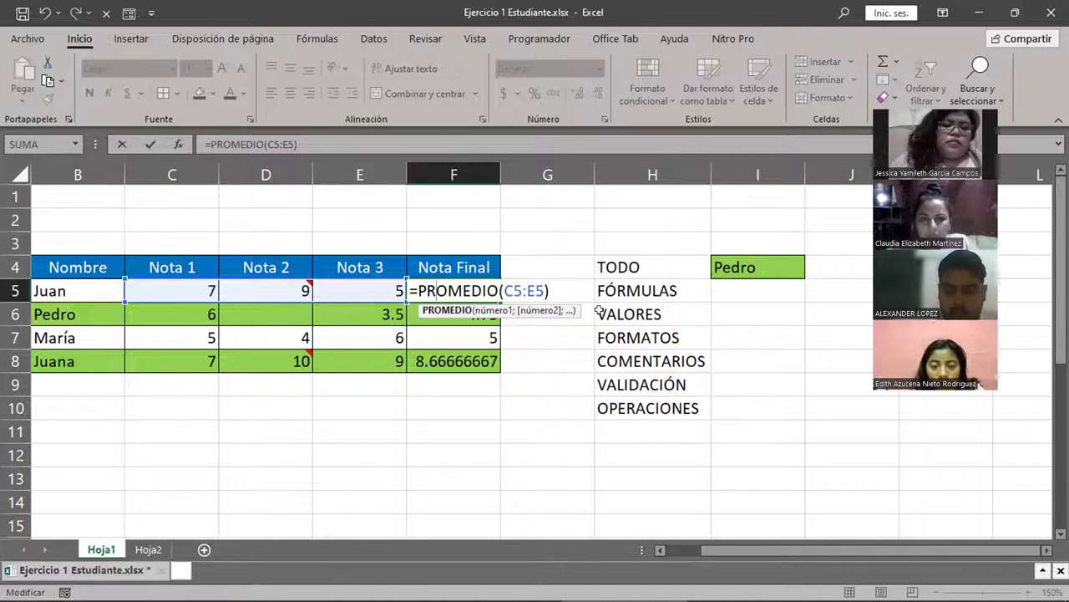
key("ctrl+Return")
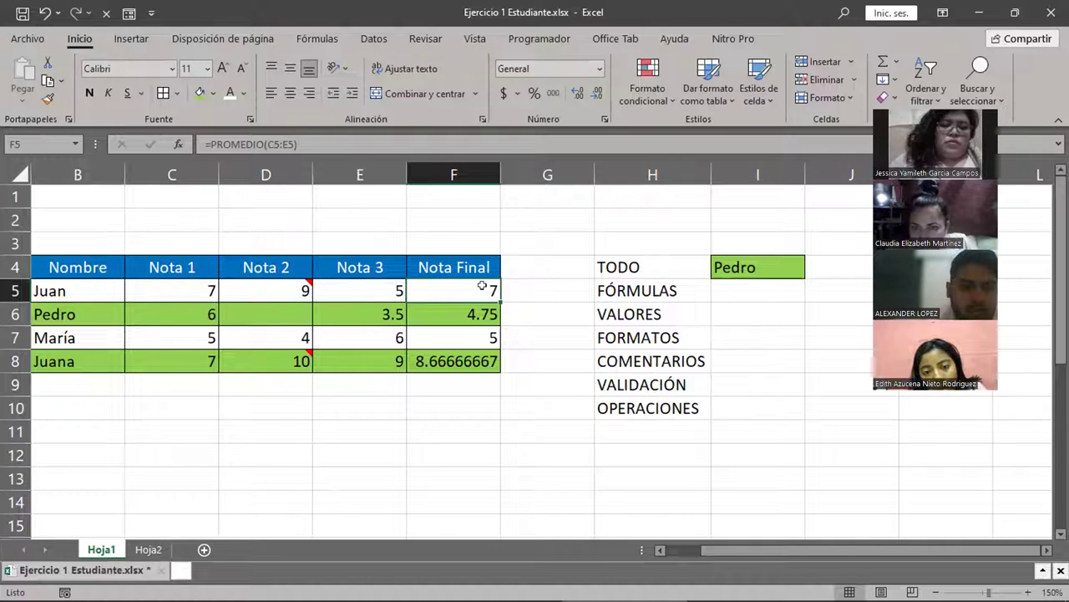
- Copy F5 and paste only its formula into I5, giving =PROMEDIO(F5:H5) showing 7
right_click(459, 294)
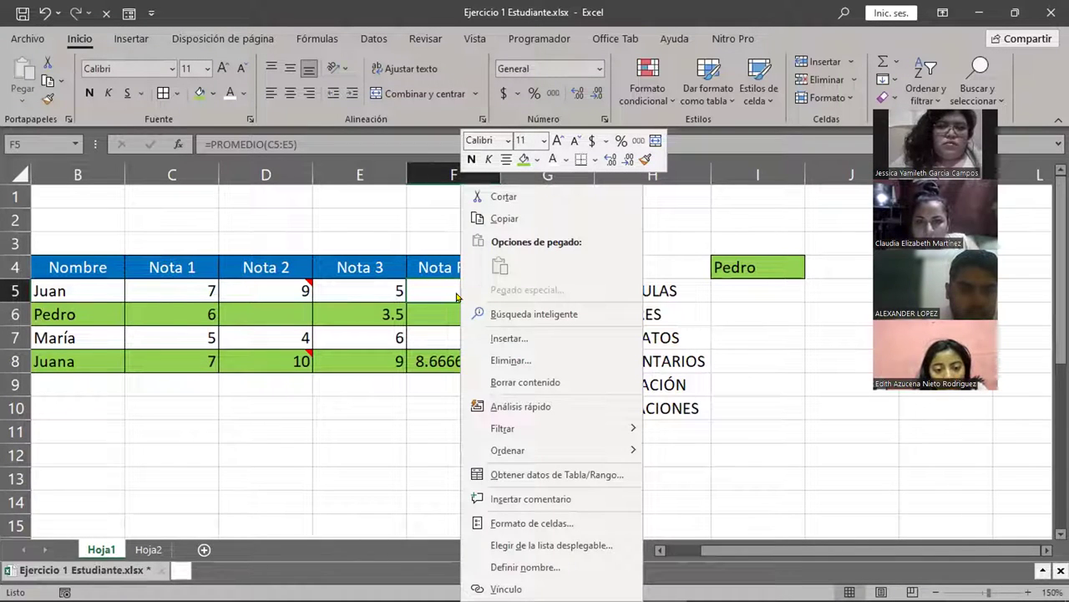
left_click(505, 217)
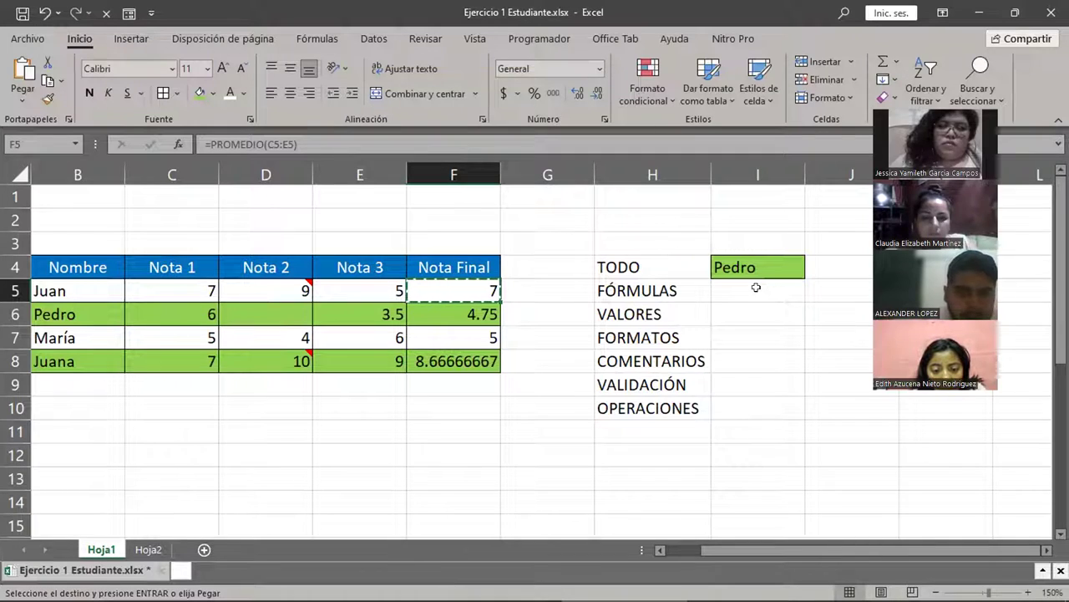
left_click(756, 288)
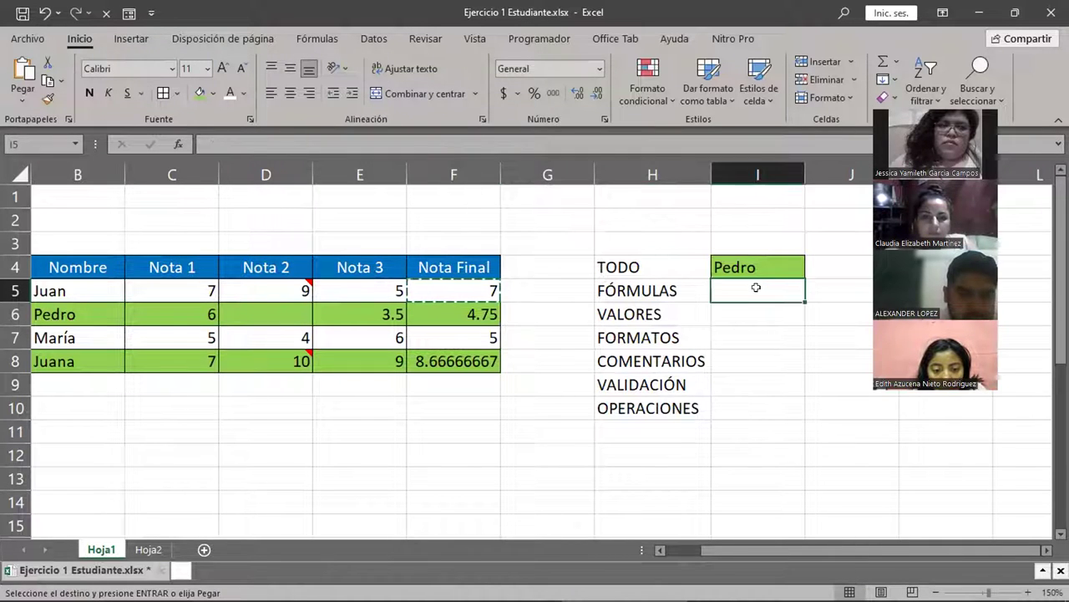
right_click(754, 293)
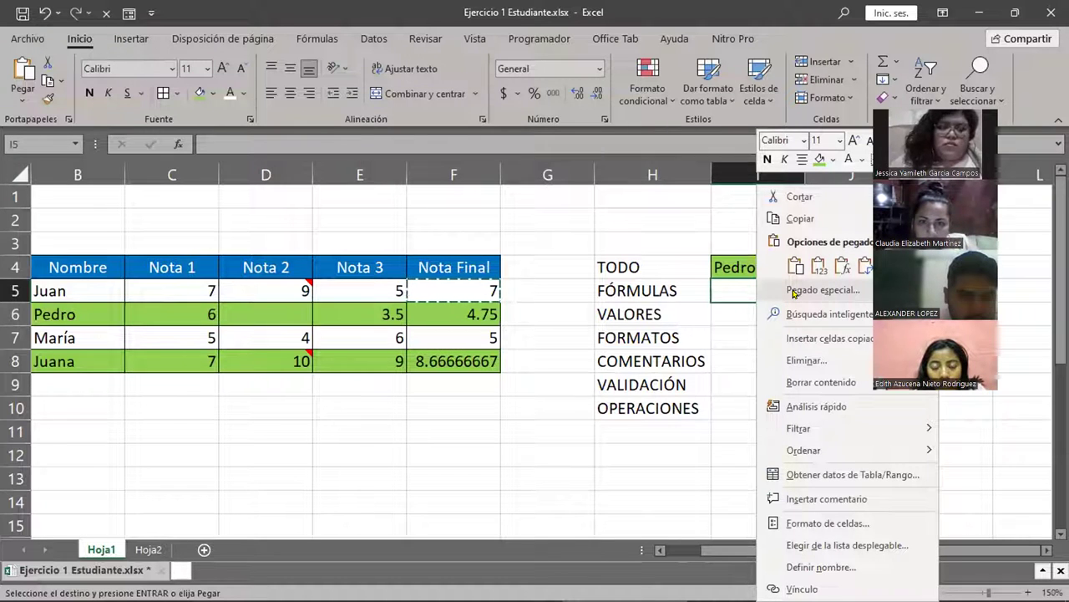
left_click(794, 291)
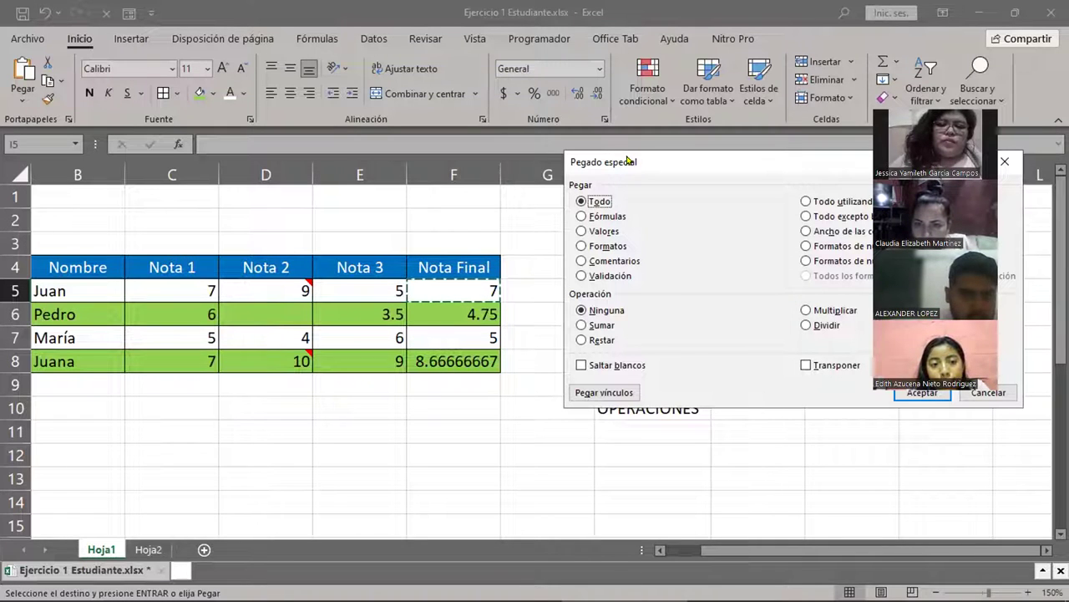
left_click_drag(627, 160, 216, 20)
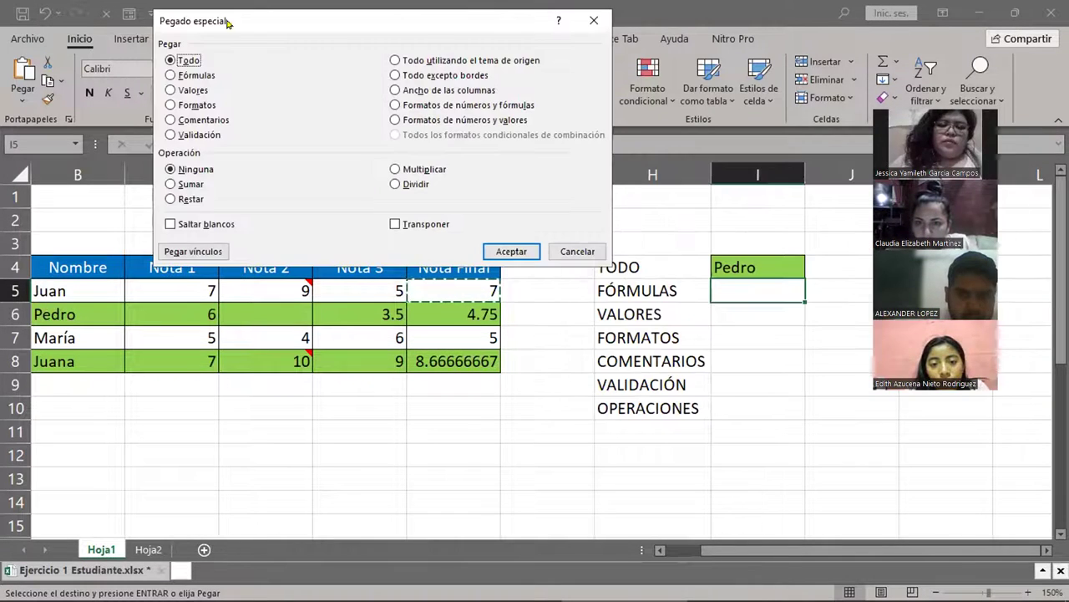
left_click(184, 77)
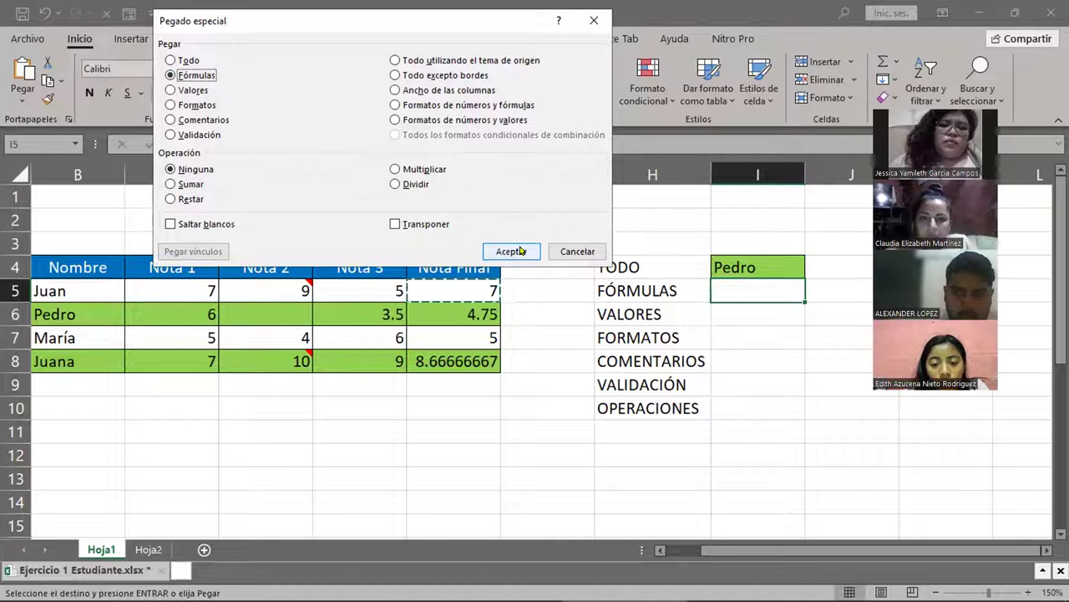
left_click(520, 251)
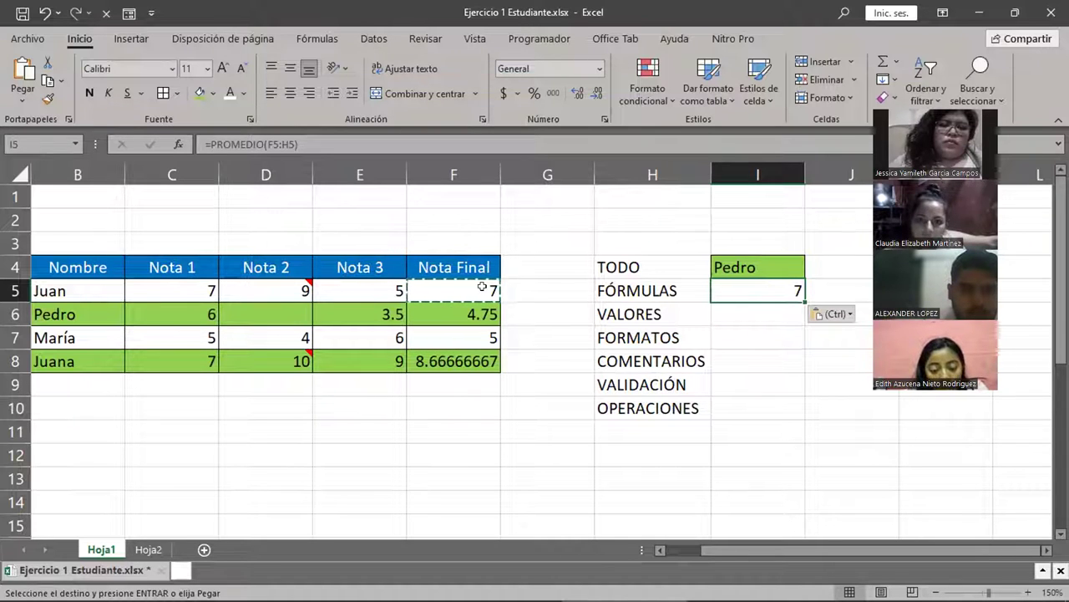
- Compare I5's pasted formula with F5's average formula, then delete I5's contents
key("Escape")
double_click(762, 287)
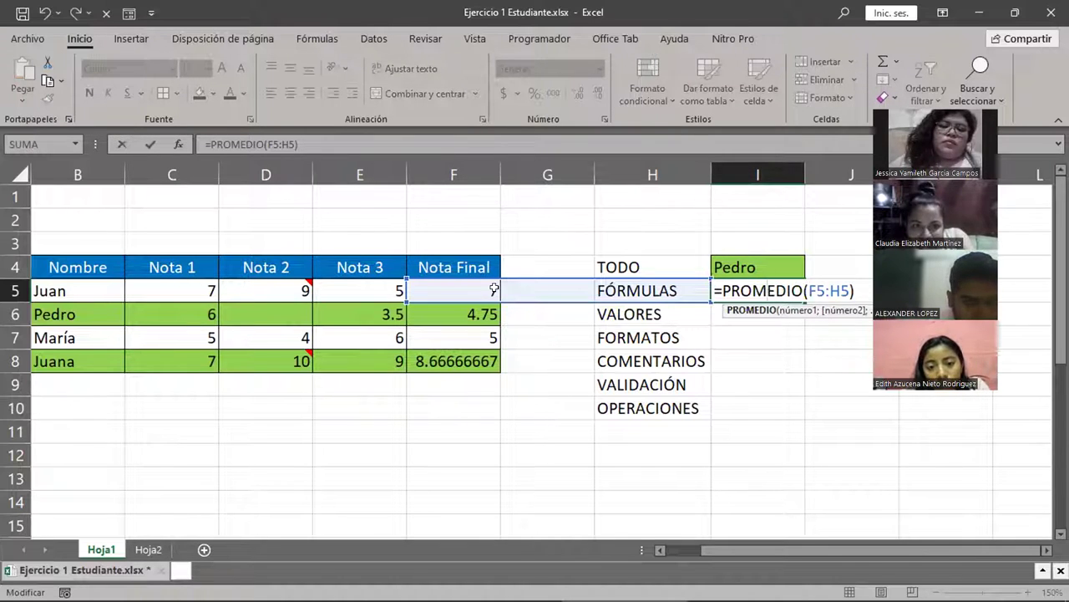
key("Return")
double_click(456, 289)
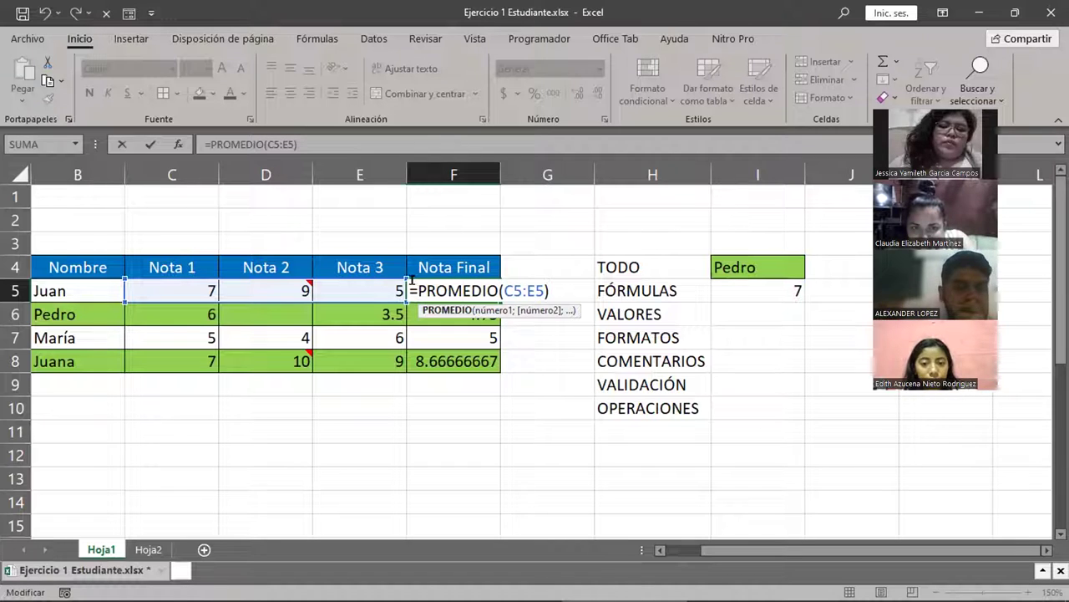
left_click_drag(411, 289, 552, 291)
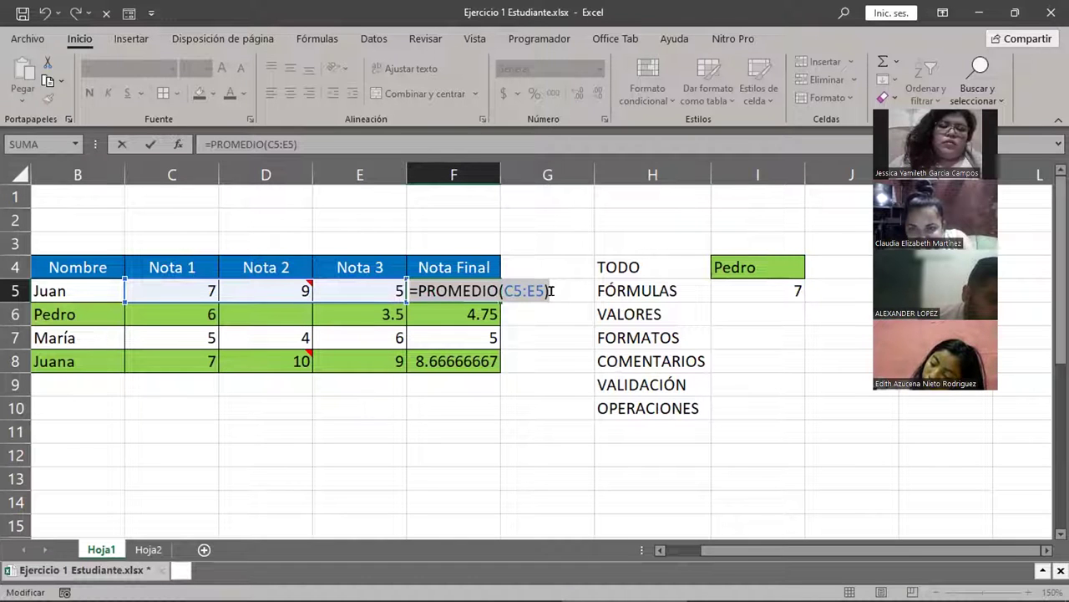
key("Return")
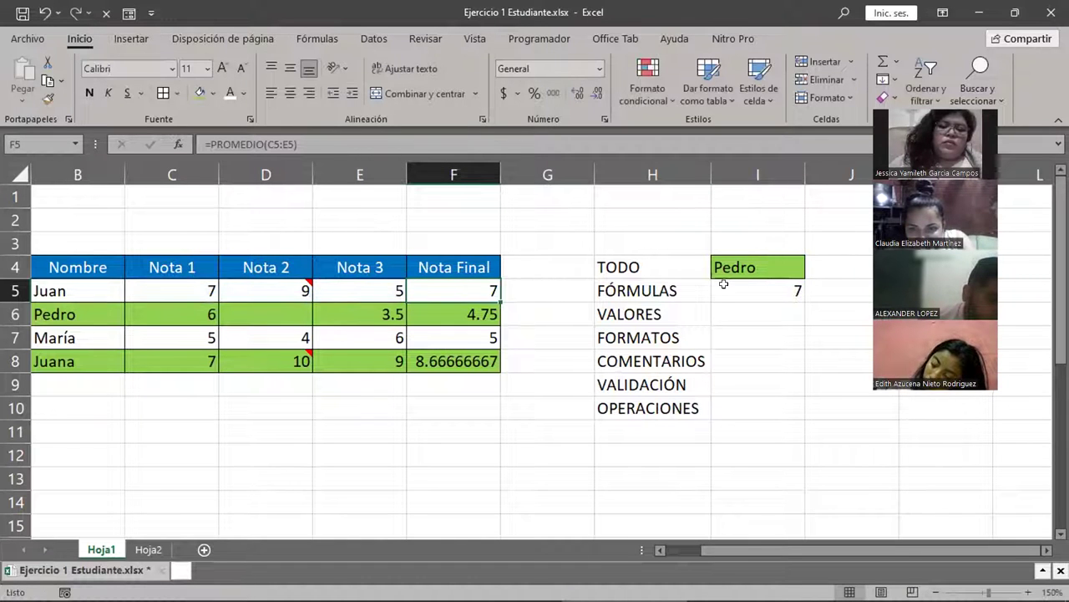
left_click(724, 284)
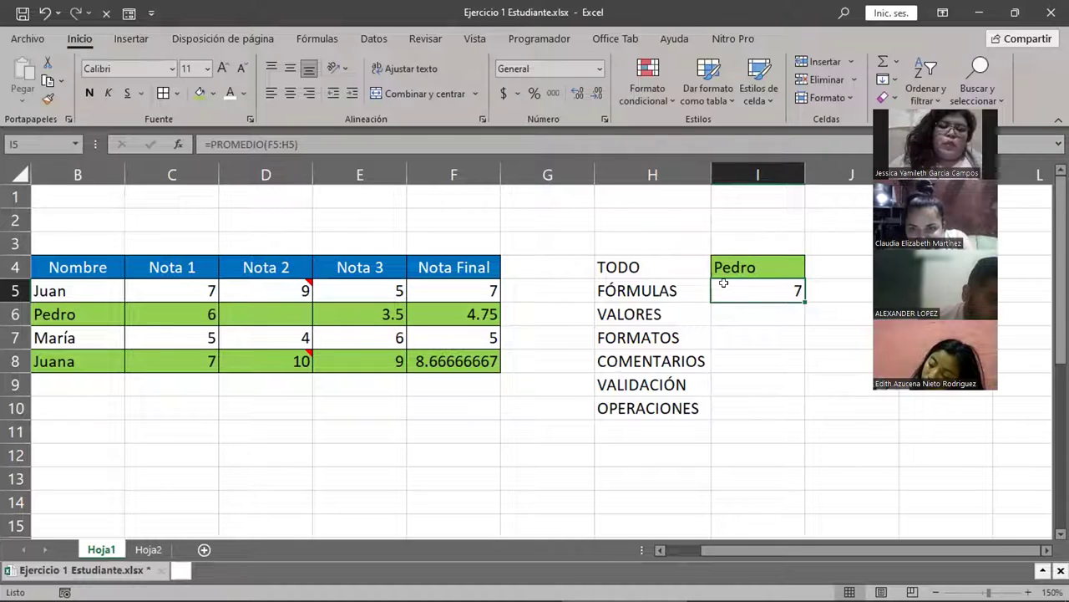
key("Delete")
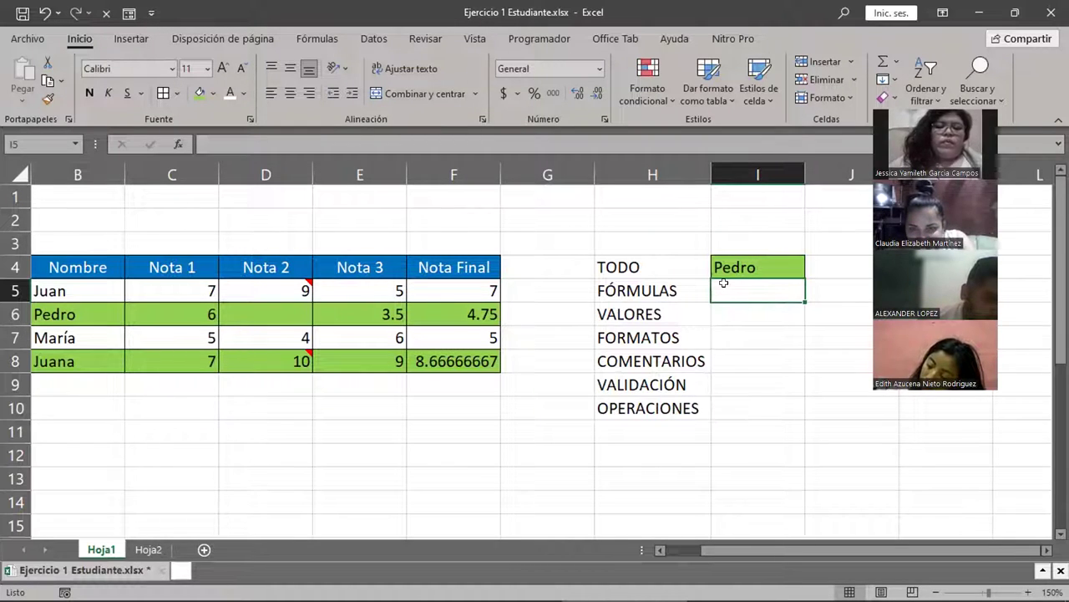
- Copy F6 and paste only its formula (Fórmulas) into I5, showing 7
left_click(451, 311)
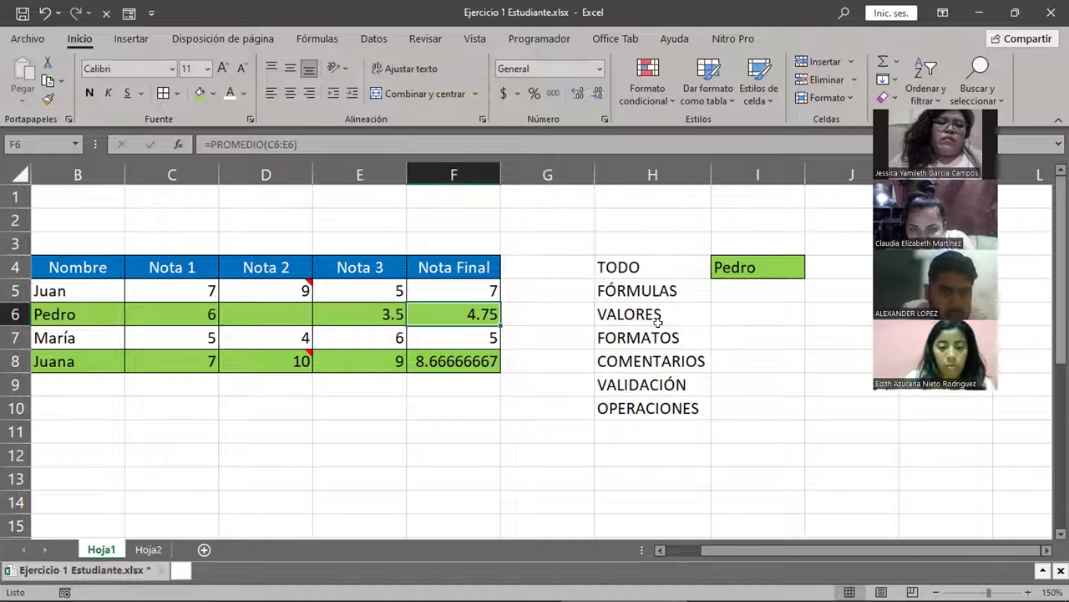
key("ctrl+c")
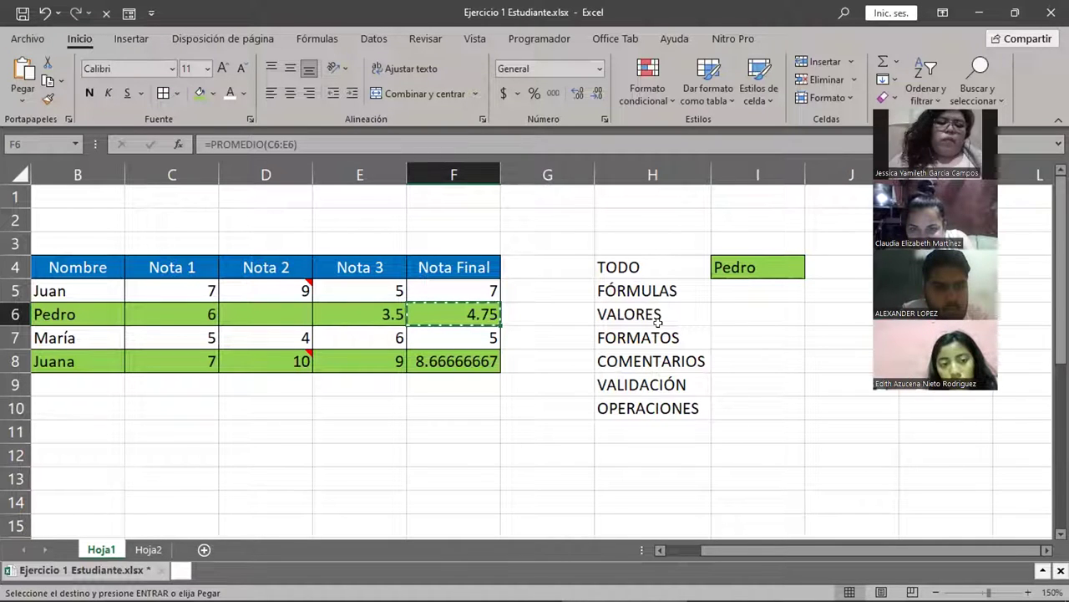
left_click(767, 285)
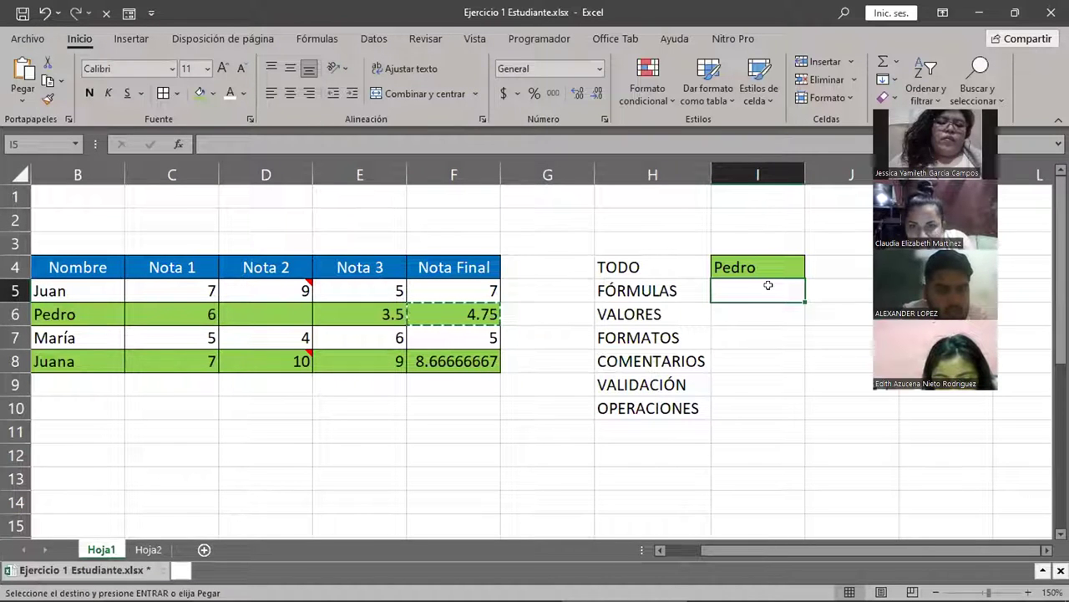
right_click(758, 288)
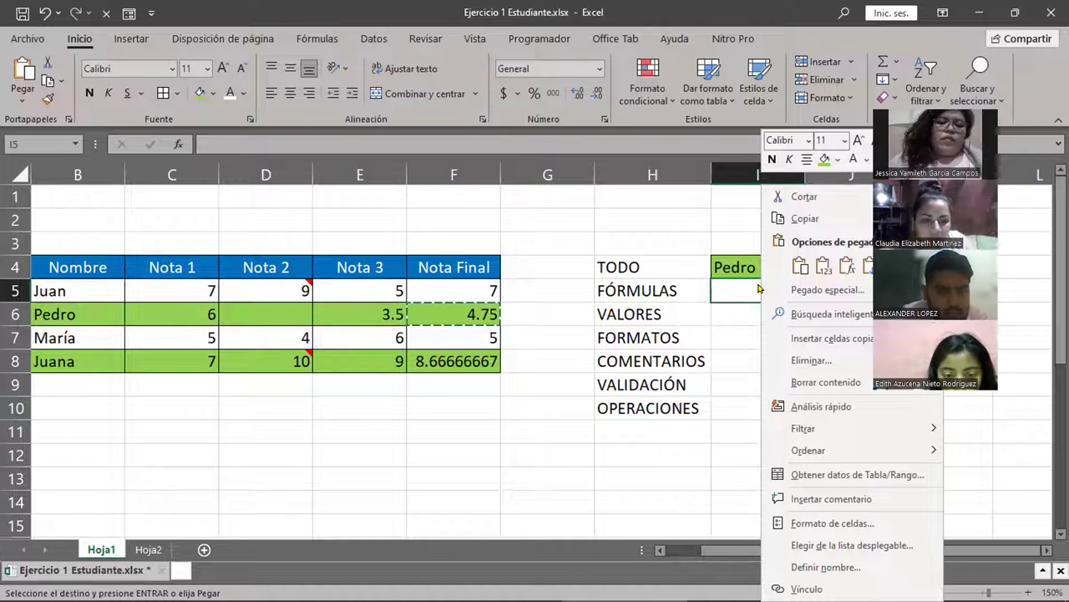
left_click(807, 291)
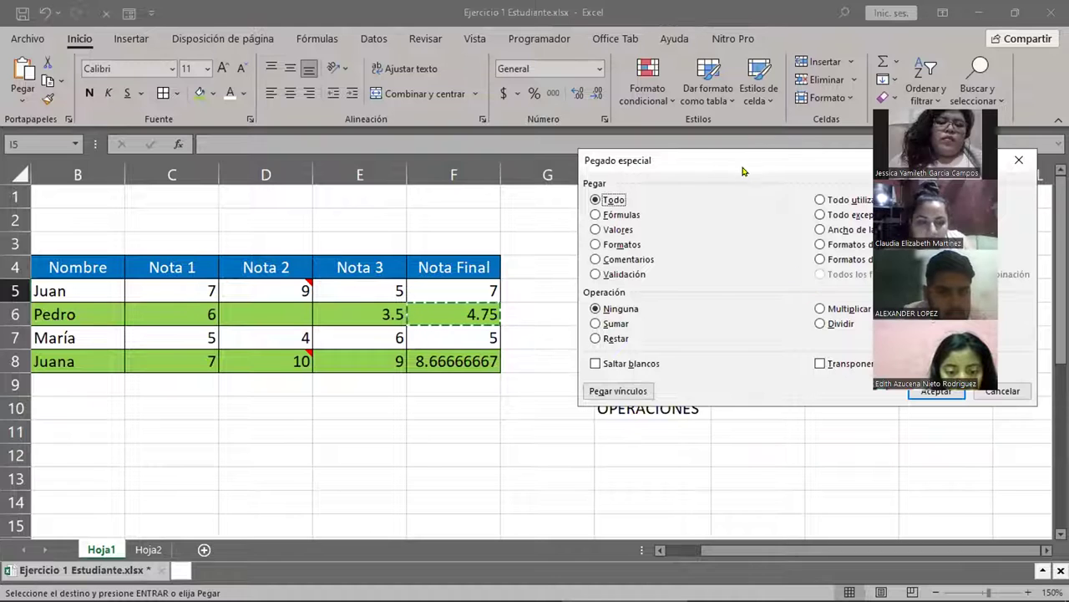
left_click_drag(705, 159, 266, 36)
left_click(181, 92)
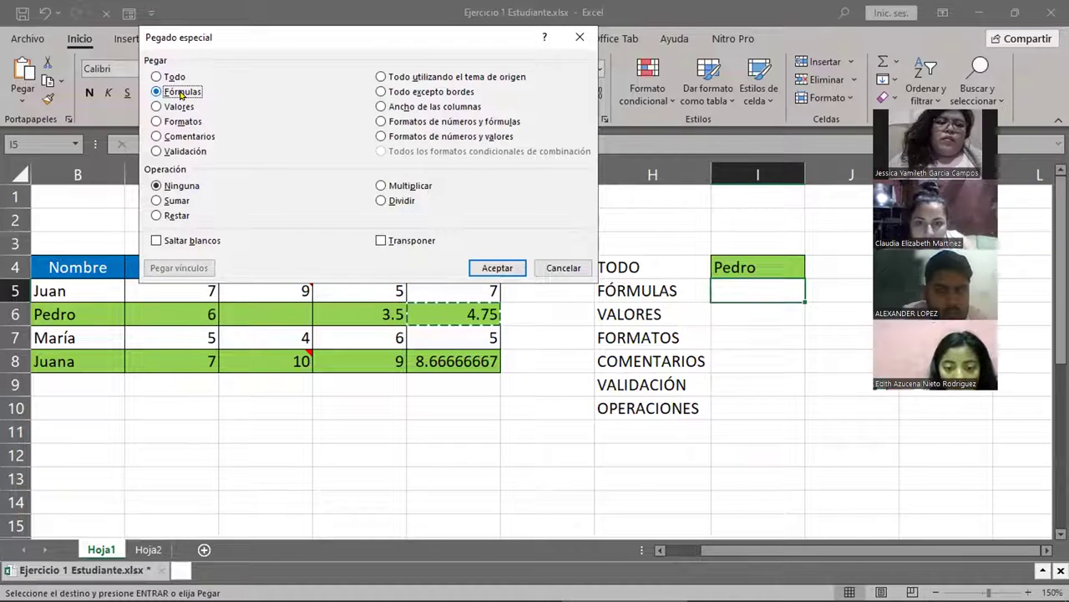
left_click(493, 268)
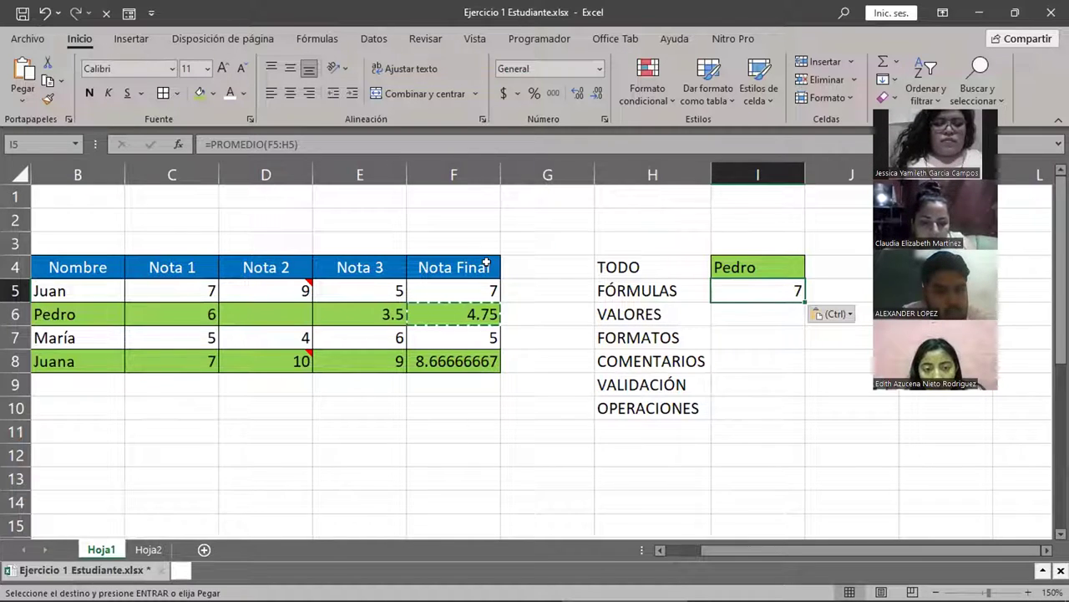
- Check F7's =PROMEDIO(C7:E7) formula showing 5, then copy F7
left_click(752, 313)
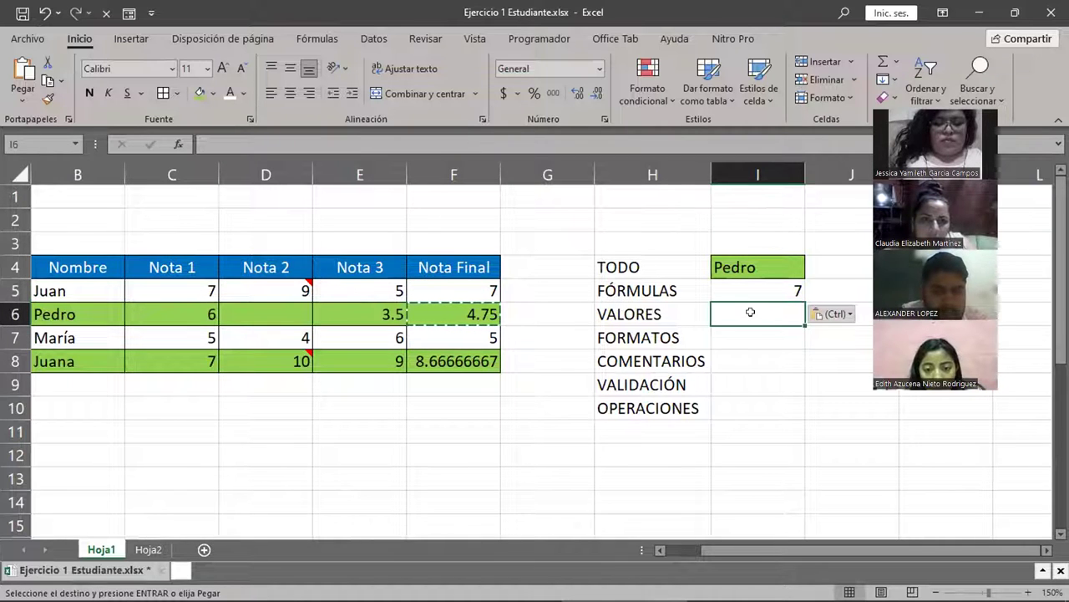
key("Escape")
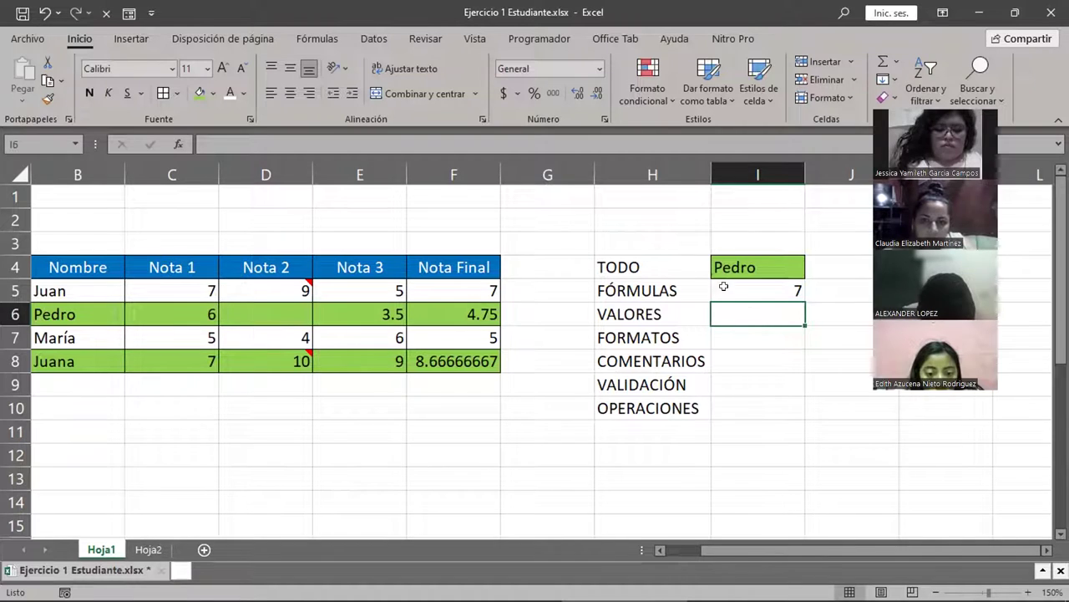
left_click(354, 330)
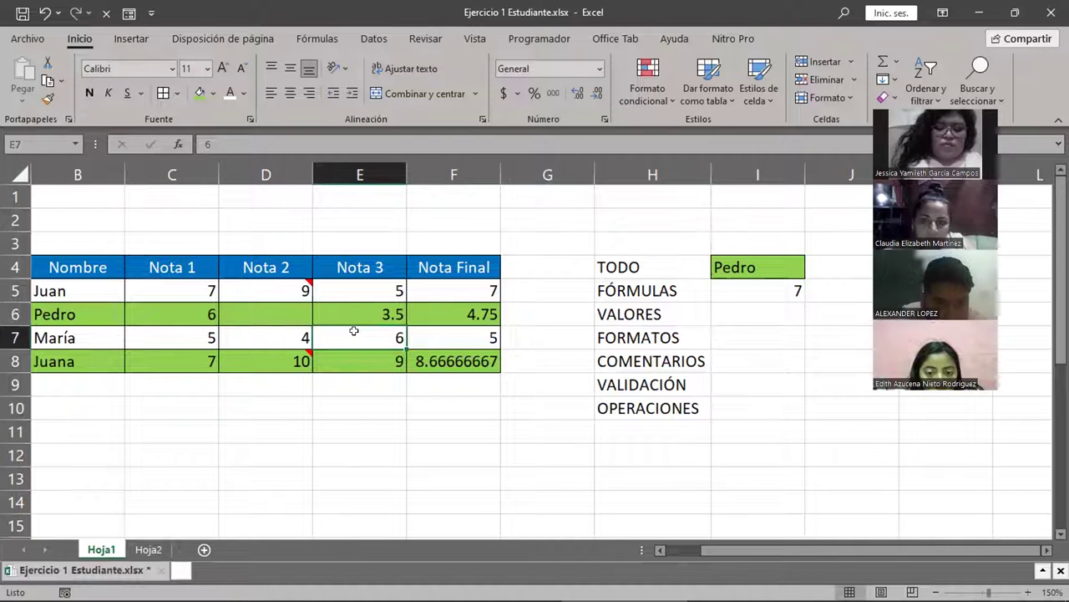
left_click(459, 333)
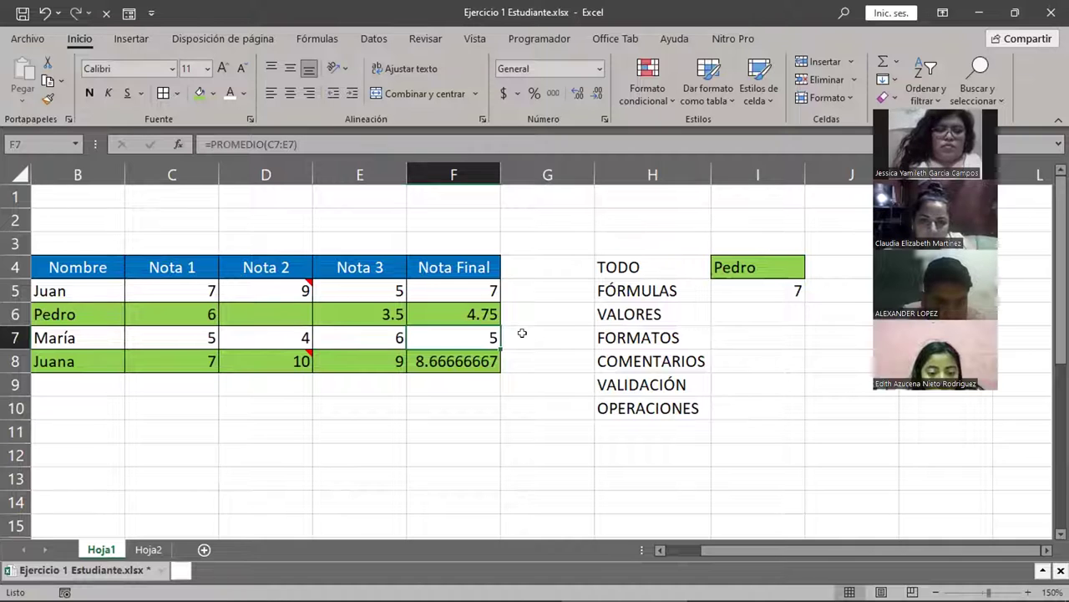
double_click(460, 335)
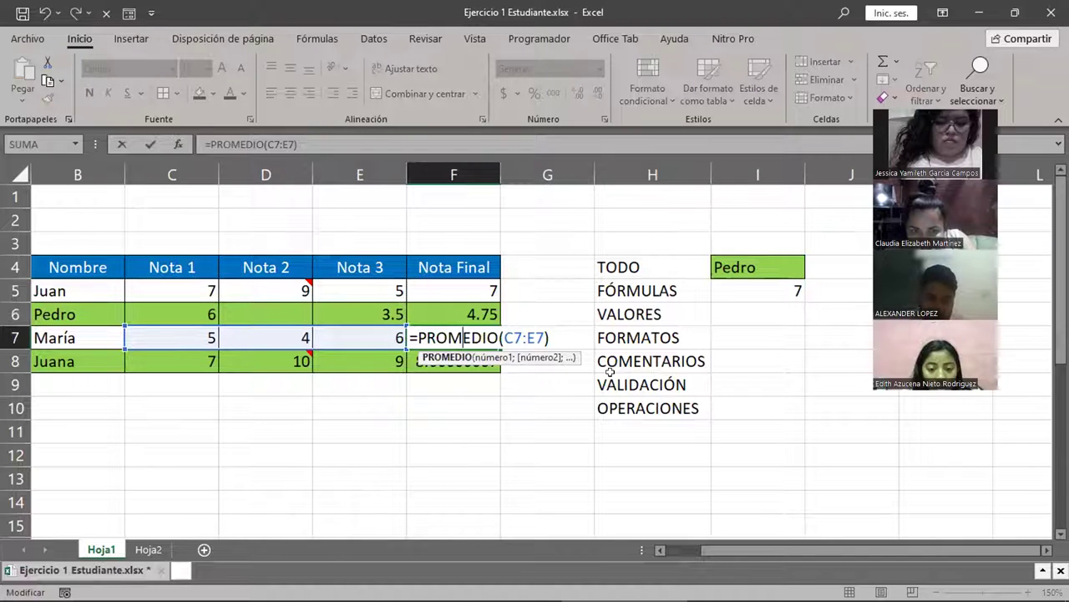
key("ctrl+Return")
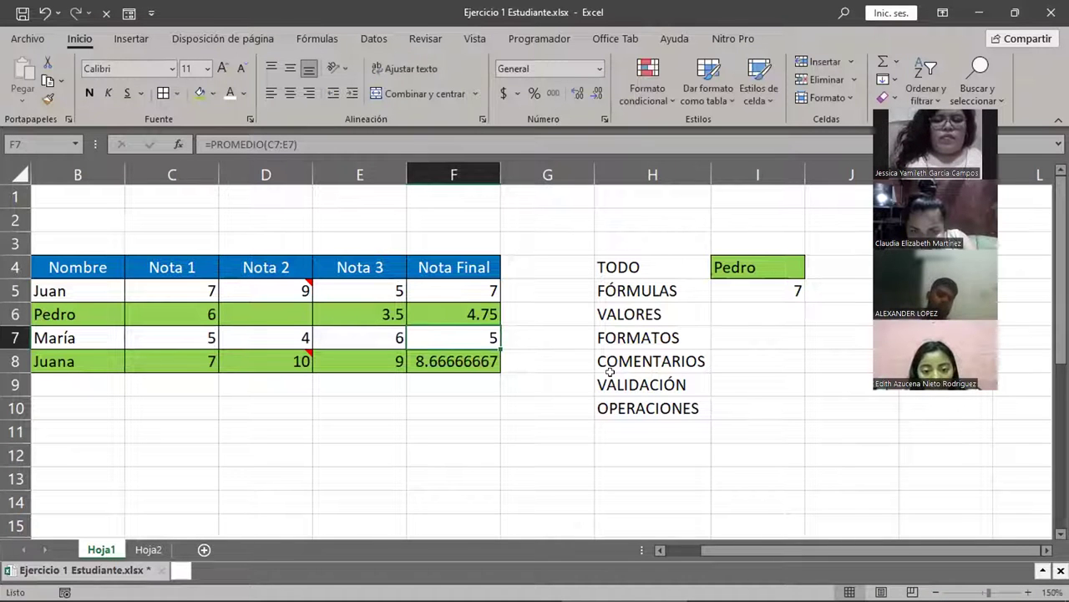
key("ctrl+c")
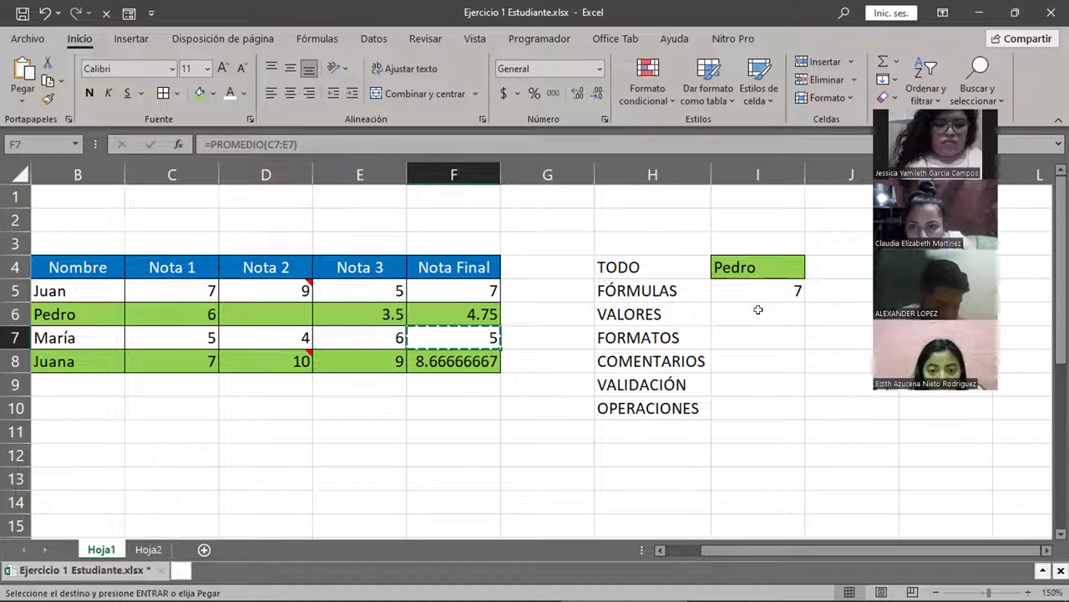
- Paste Special with Valores into I6, giving a plain 5 without formula
left_click(758, 310)
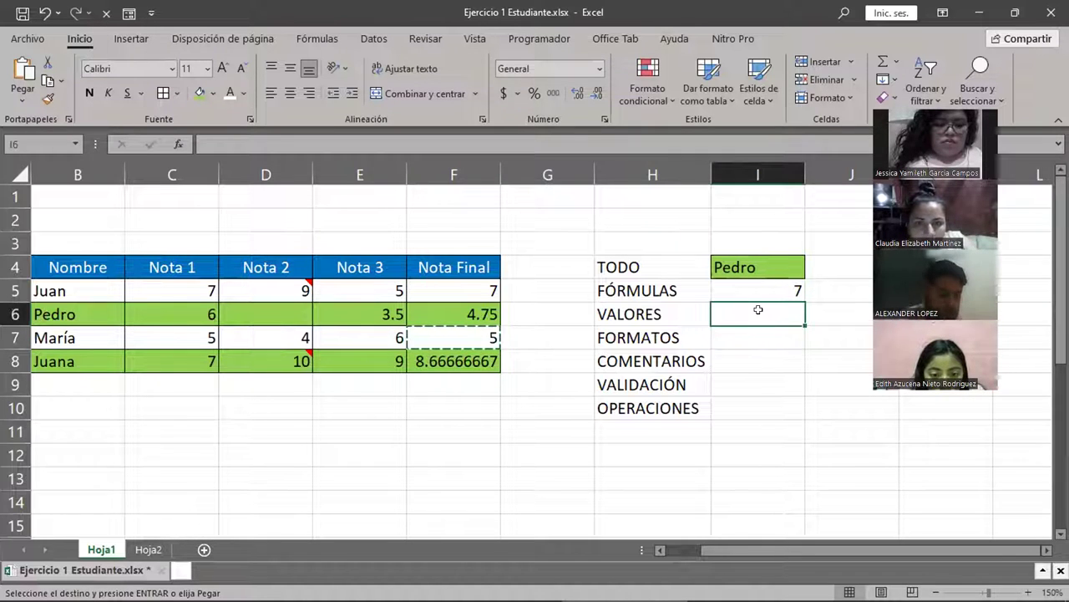
right_click(758, 316)
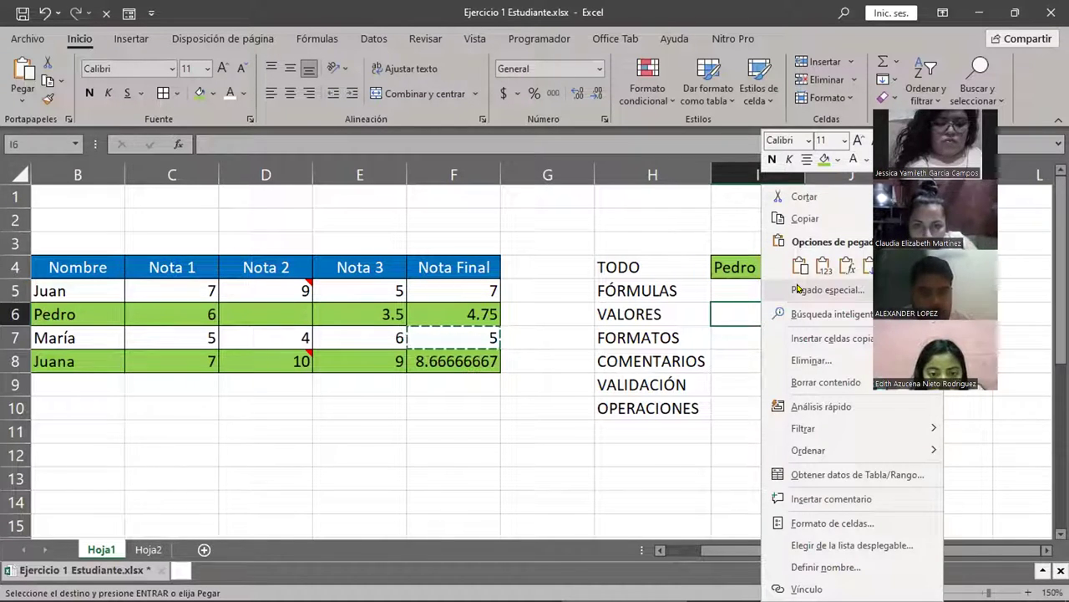
left_click(797, 288)
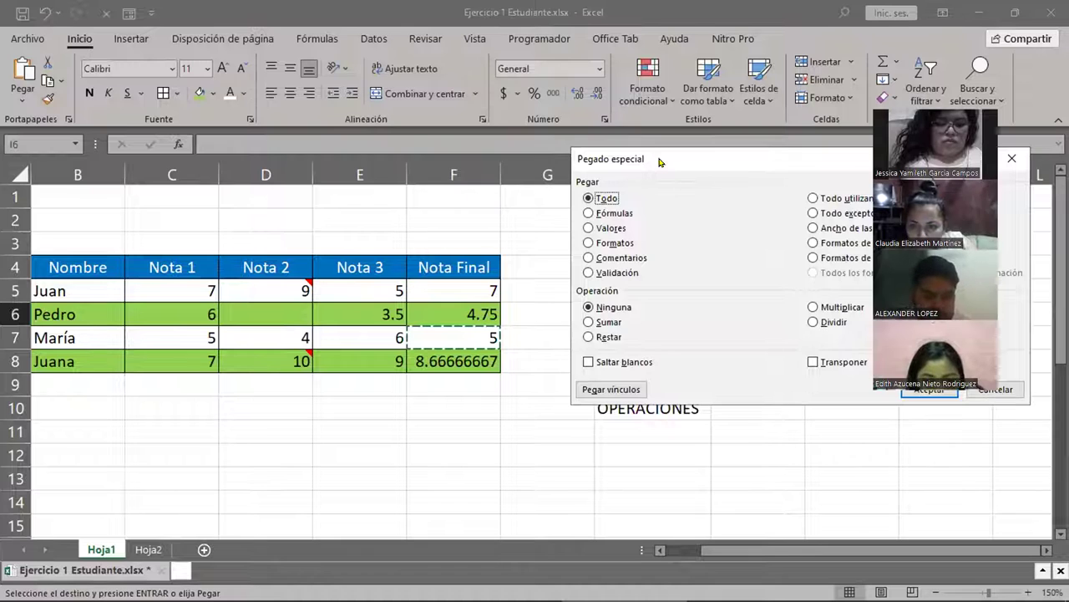
left_click_drag(658, 161, 225, 41)
left_click(170, 111)
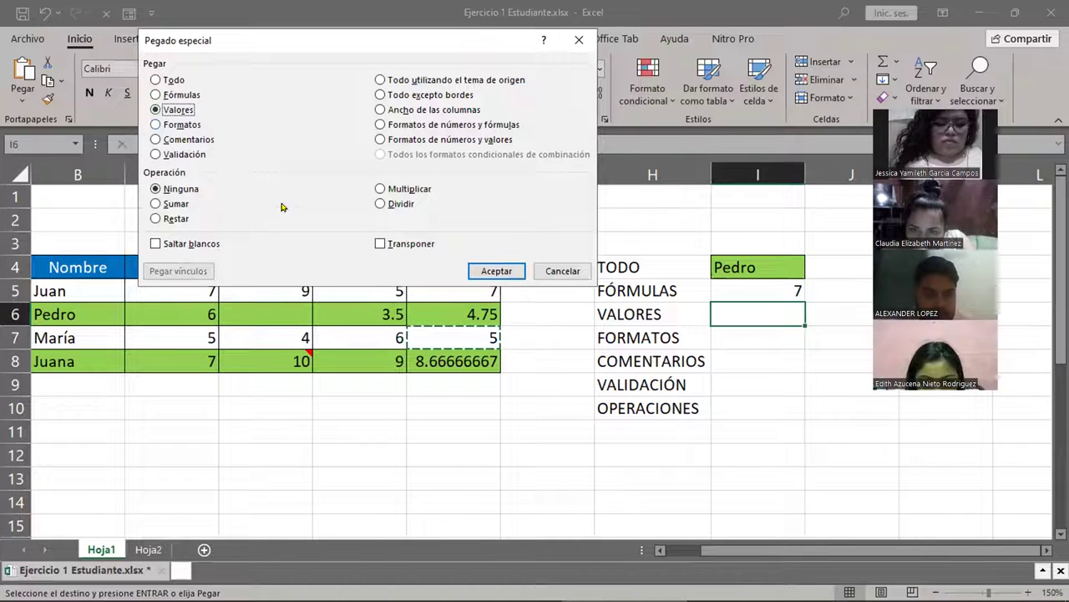
left_click(495, 271)
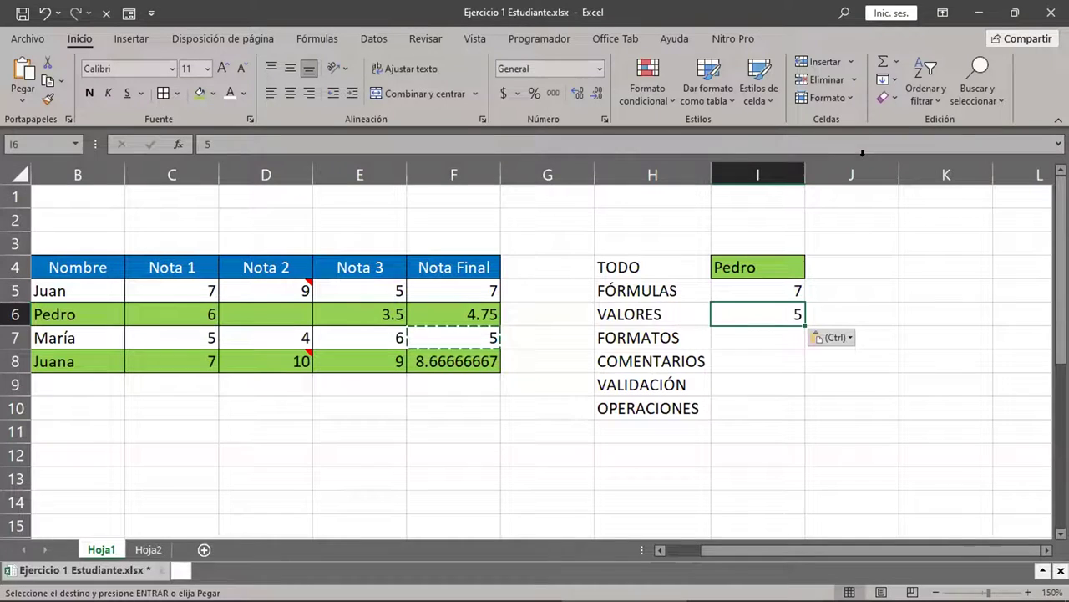
key("F2")
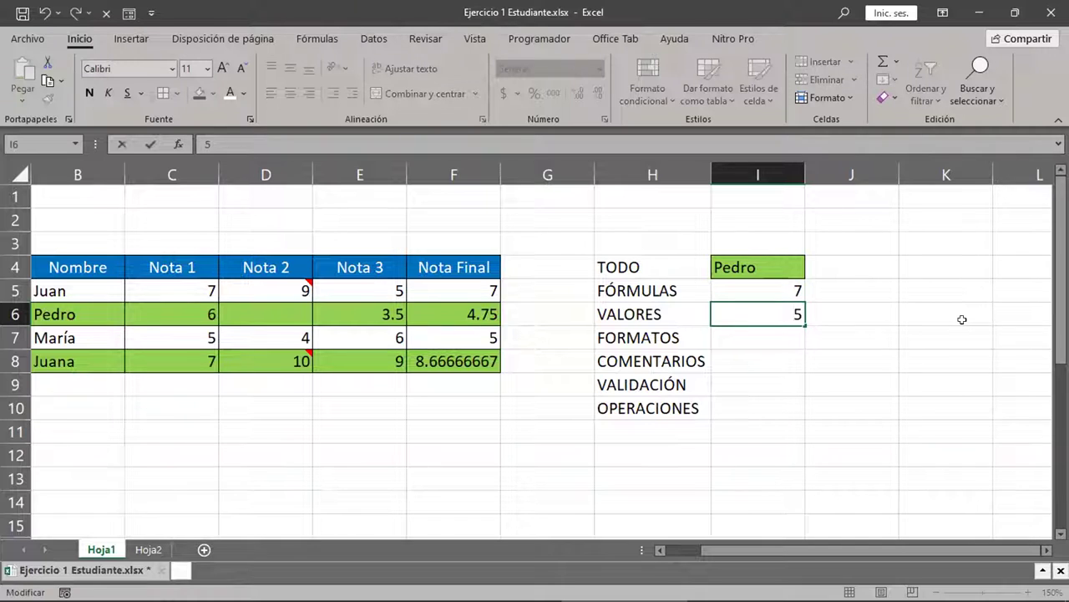
key("Escape")
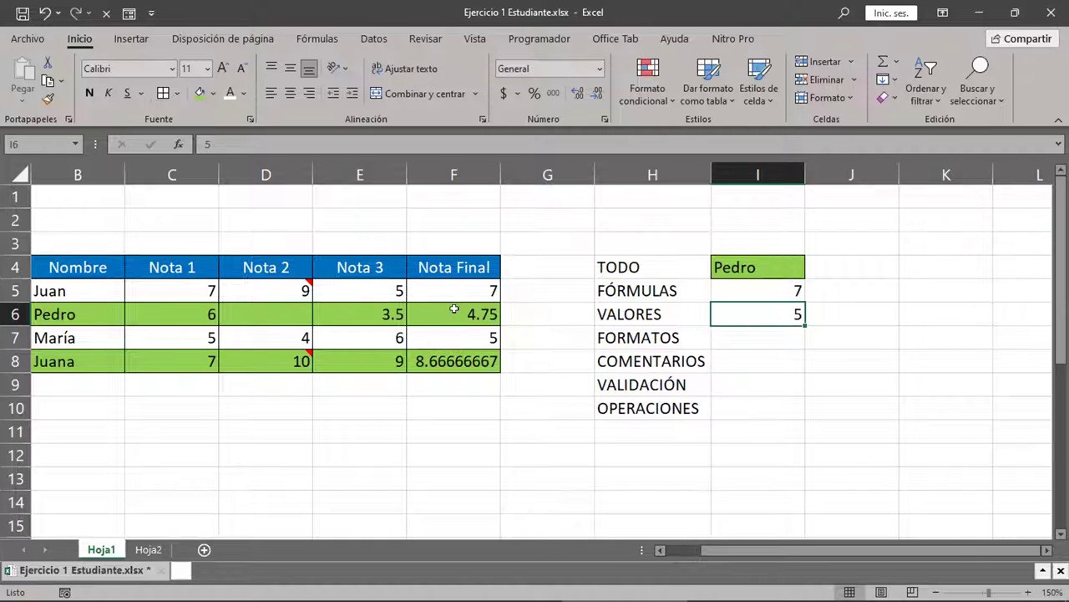
left_click(356, 267)
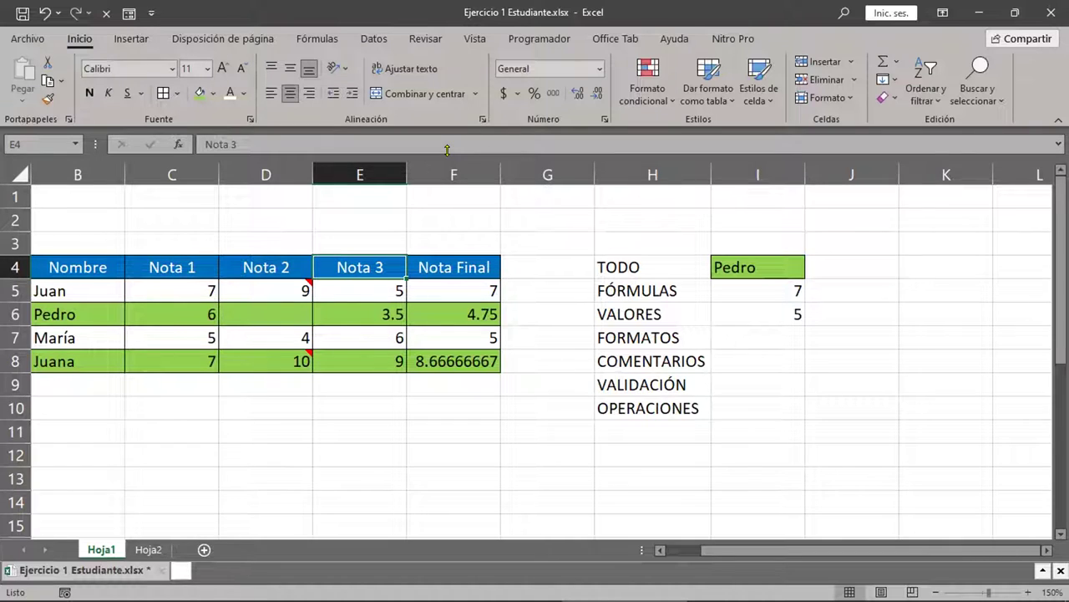
- Copy the Nota 3 header cell E4 and select I7 beside FORMATOS
key("ctrl+c")
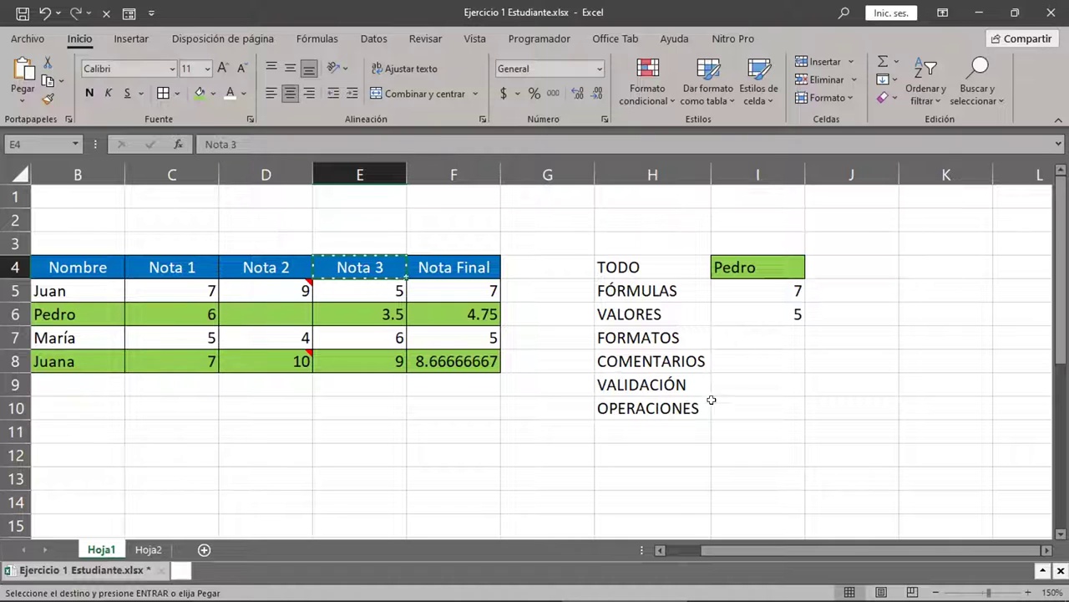
left_click(760, 334)
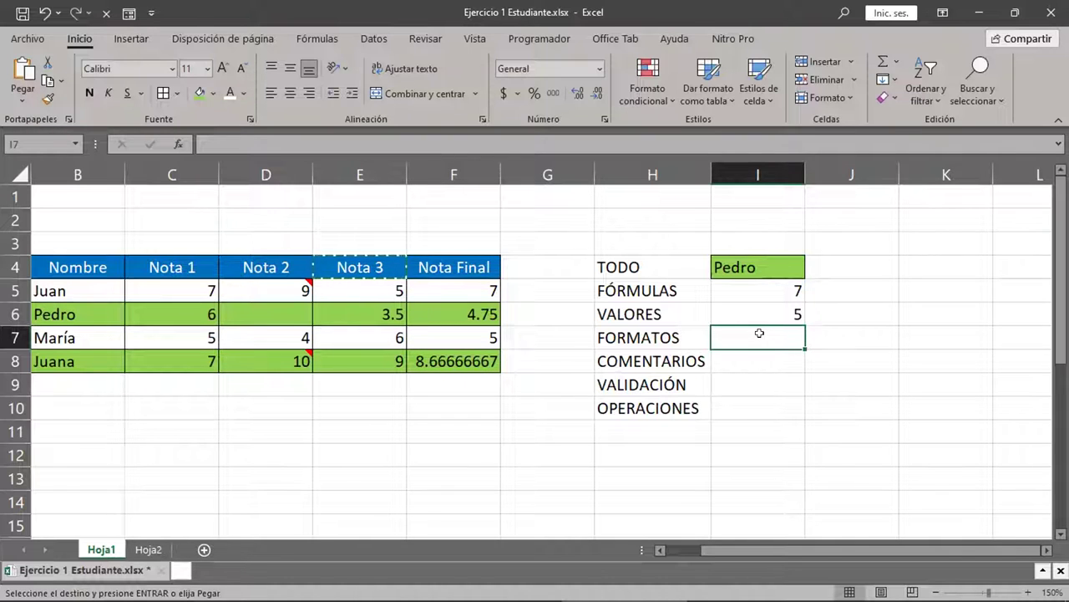
- Paste only E4's blue header formatting into I7 via Pegado especial, Formatos
right_click(764, 337)
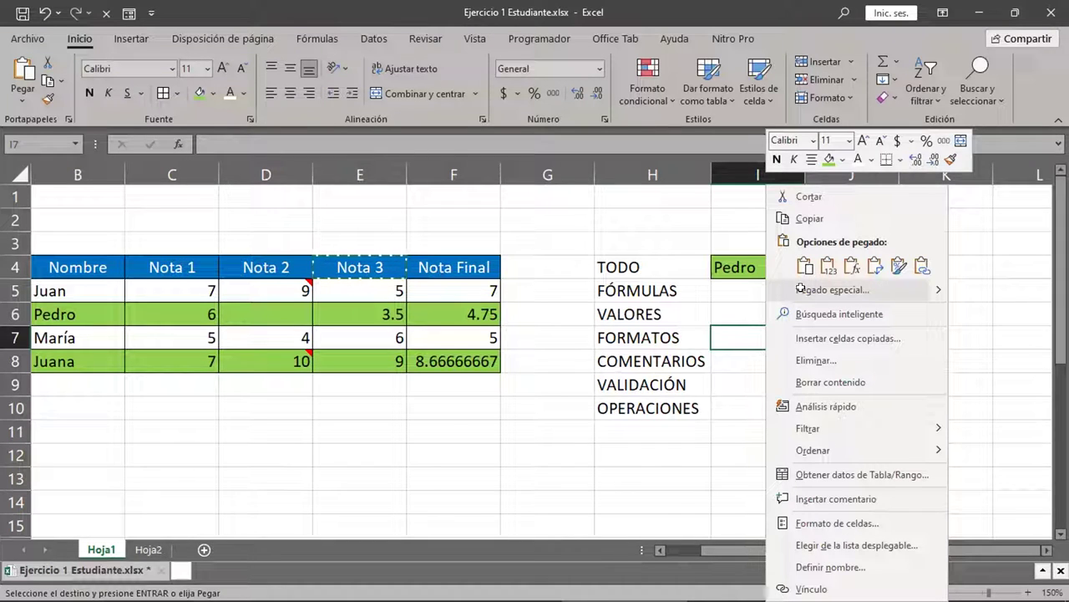
left_click(806, 290)
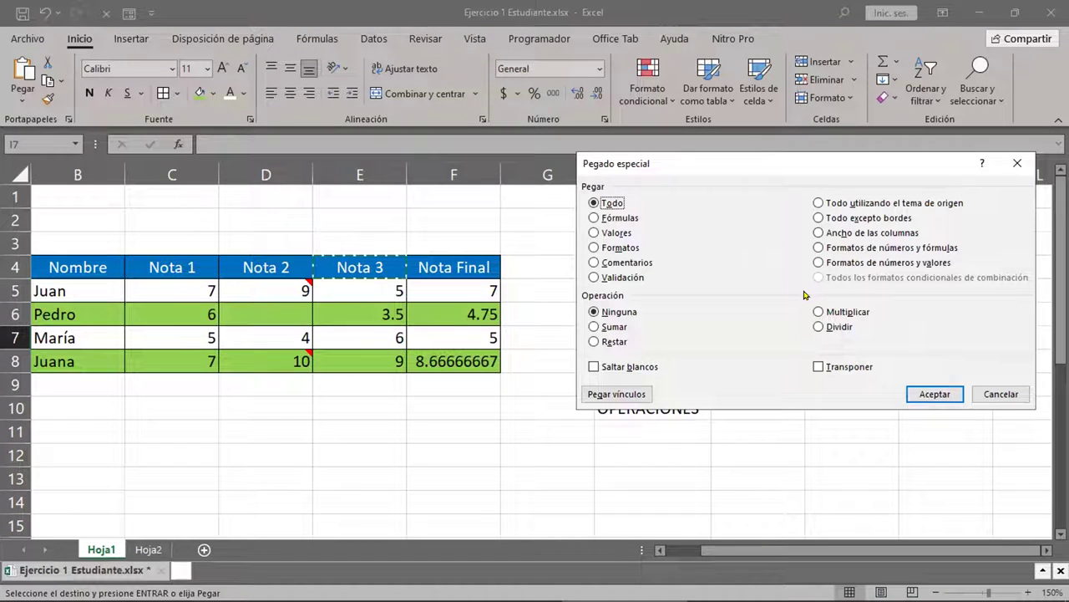
left_click(614, 247)
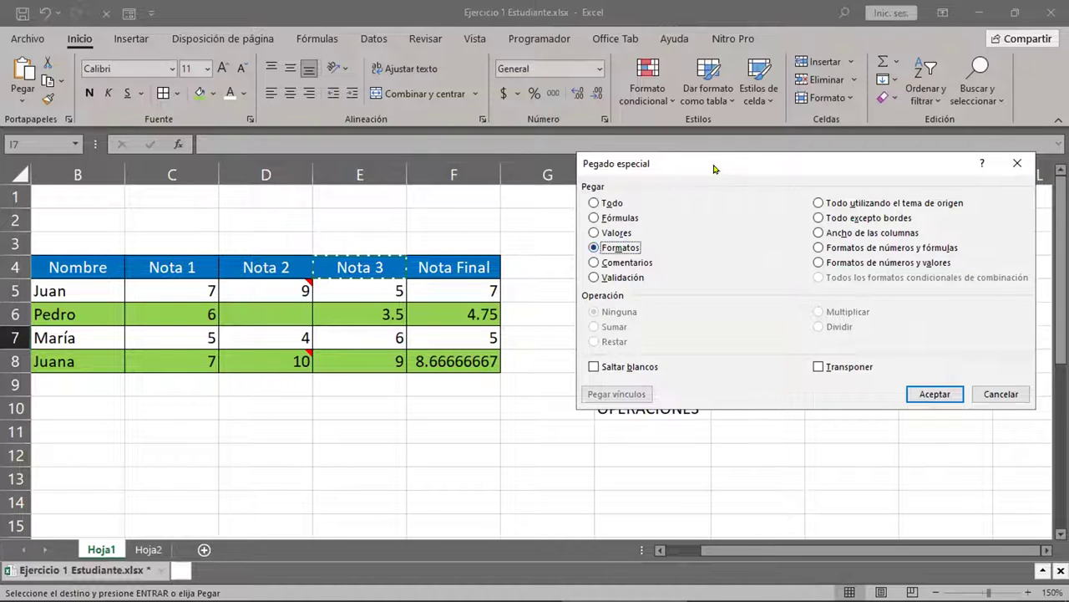
left_click_drag(714, 169, 198, 61)
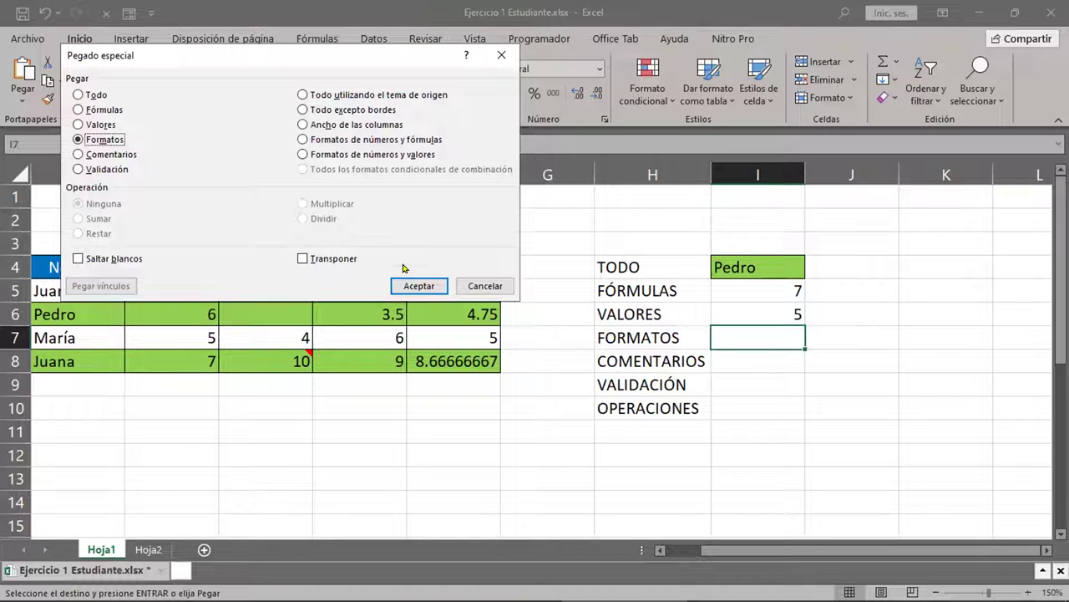
left_click(407, 289)
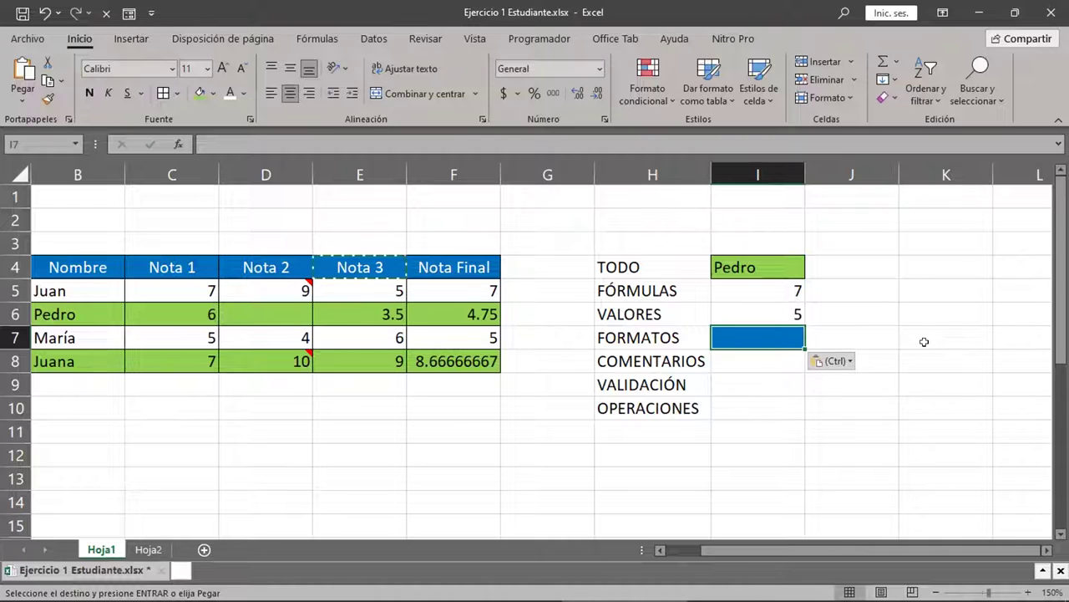
- Enter 'Hola' in I7 and compare its header style with Nota 3 in E4
type("Holk")
key("BackSpace")
type("a")
key("Return")
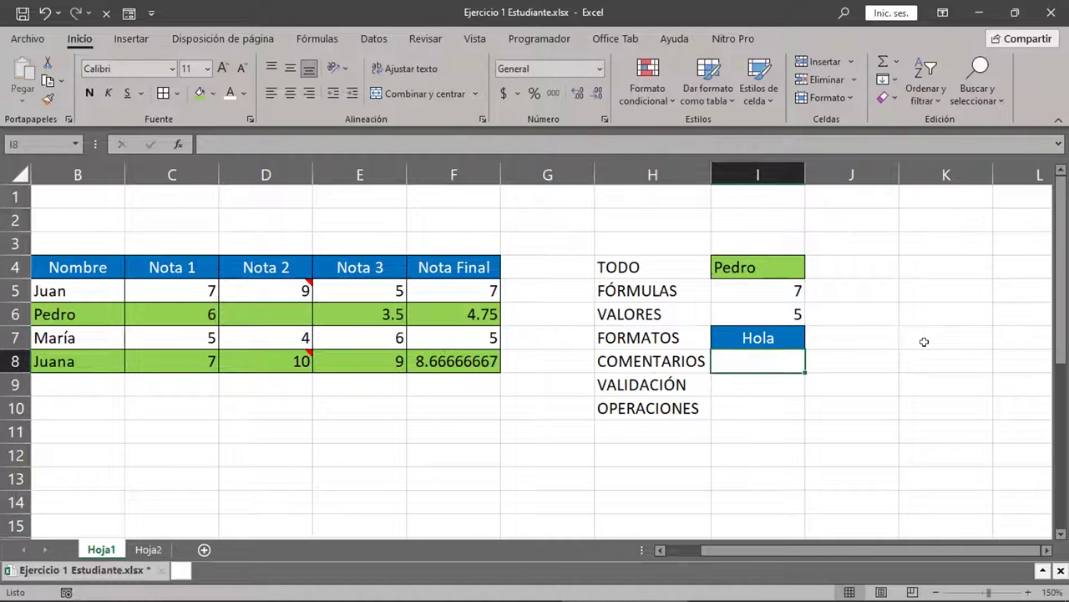
left_click(361, 264)
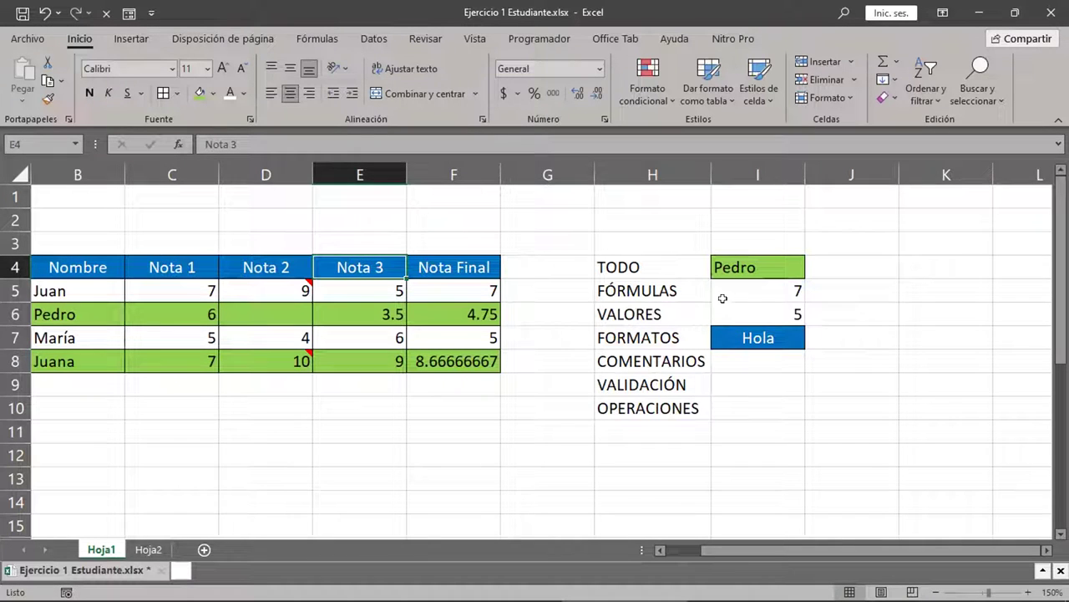
left_click(782, 335)
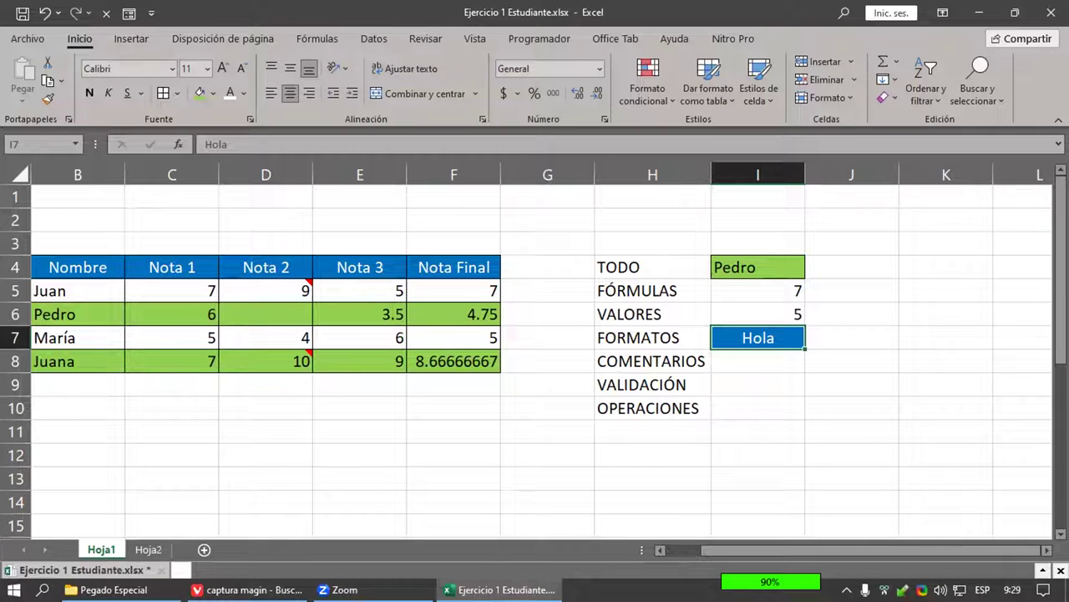
- Review the comments on D5 and D8, then copy D5 with its 'Comentario de prueba' note
left_click(750, 352)
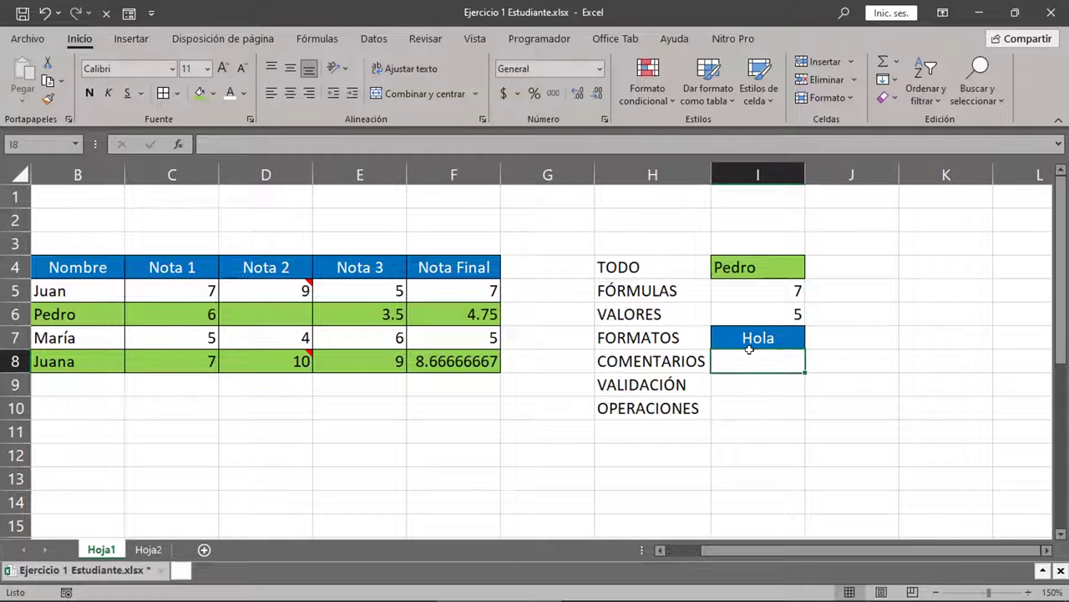
left_click(235, 286)
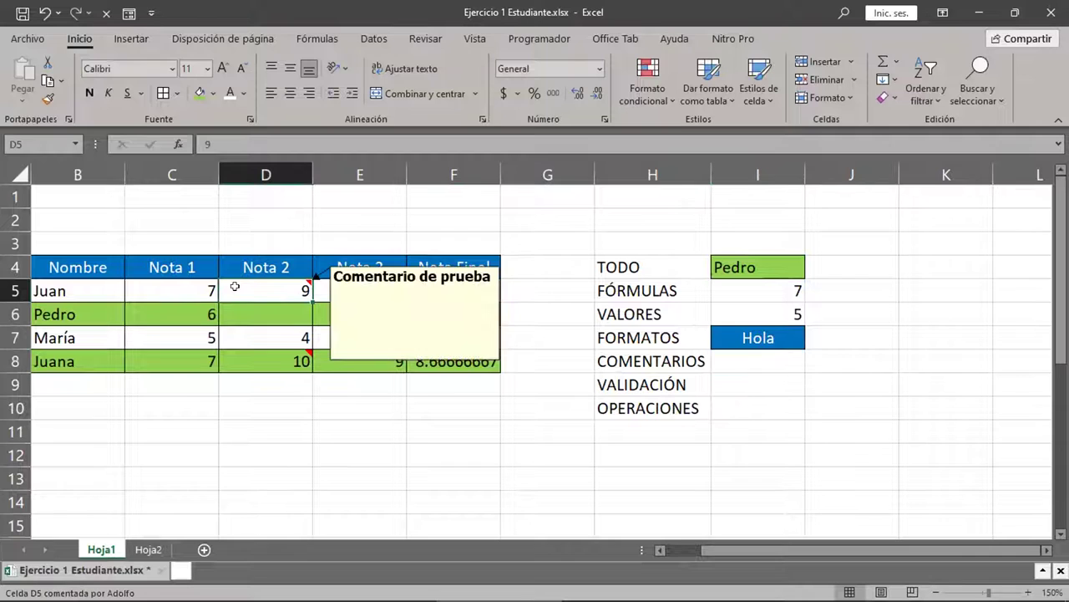
left_click(272, 349)
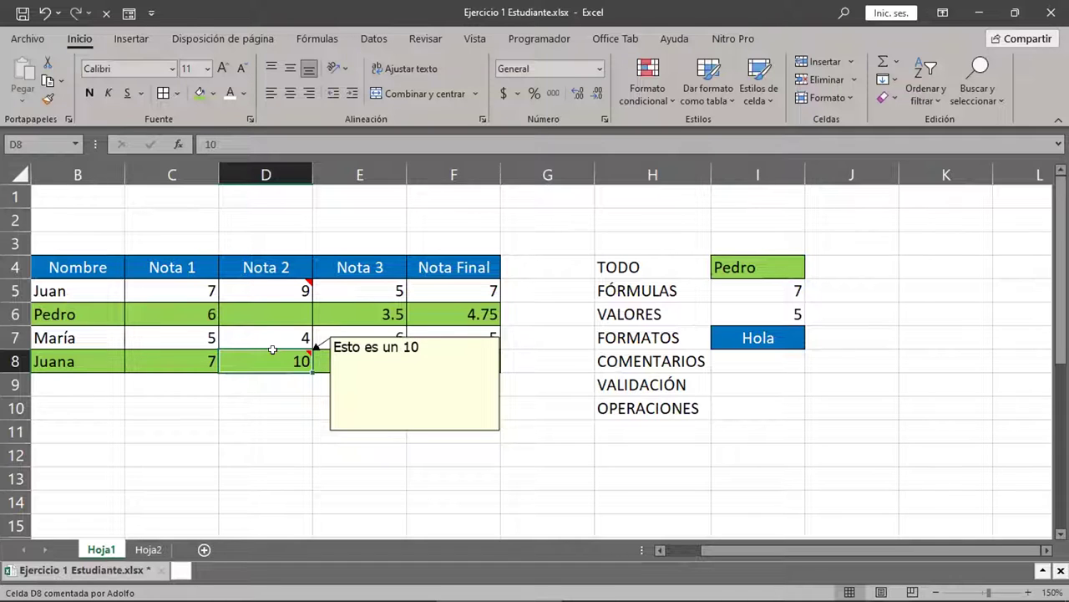
left_click(273, 284)
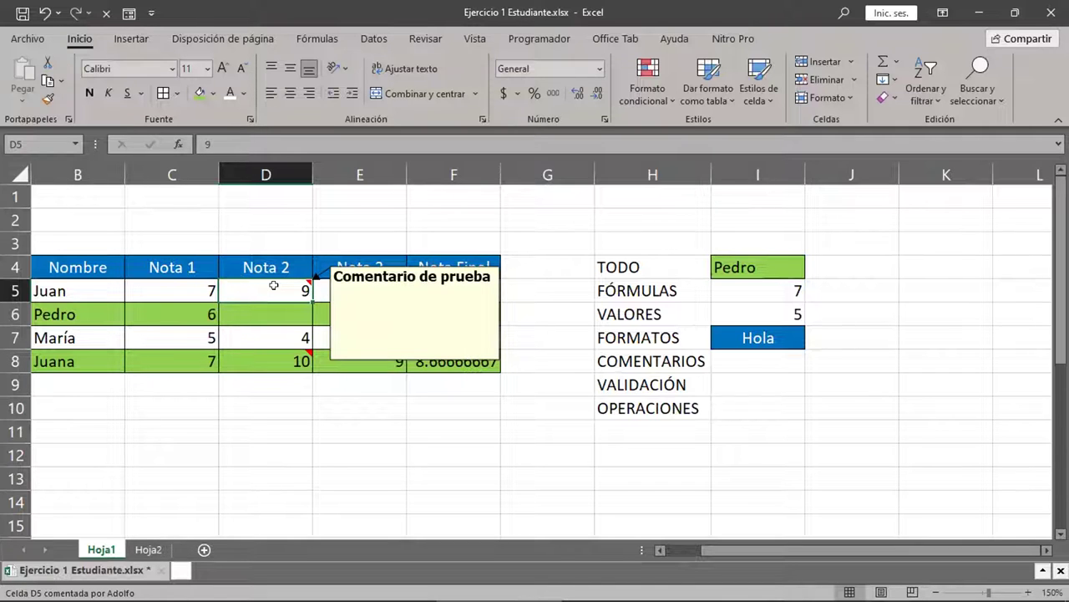
left_click(734, 358)
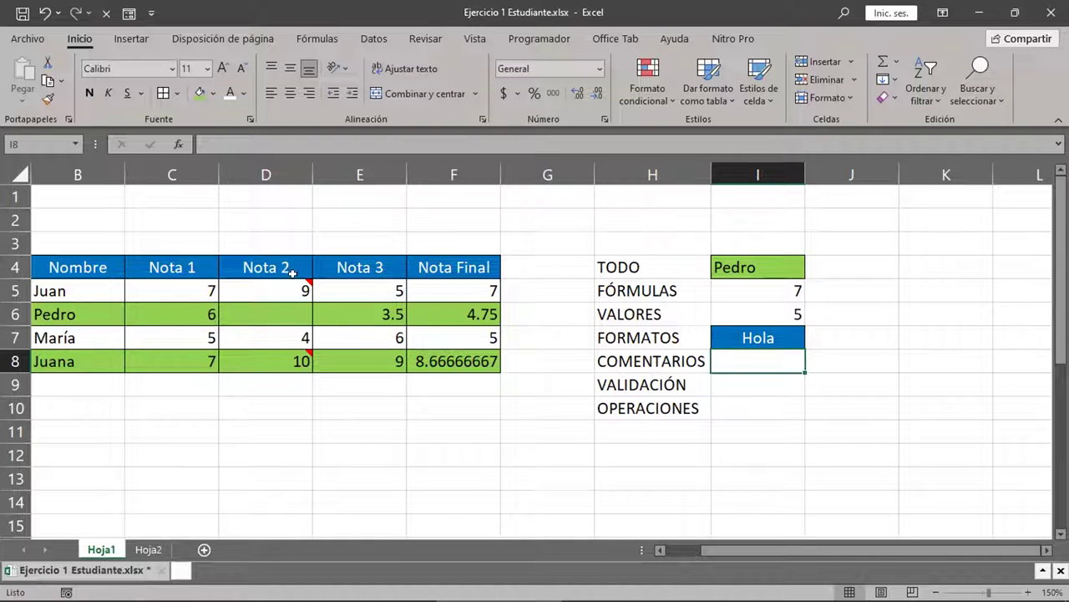
left_click(261, 286)
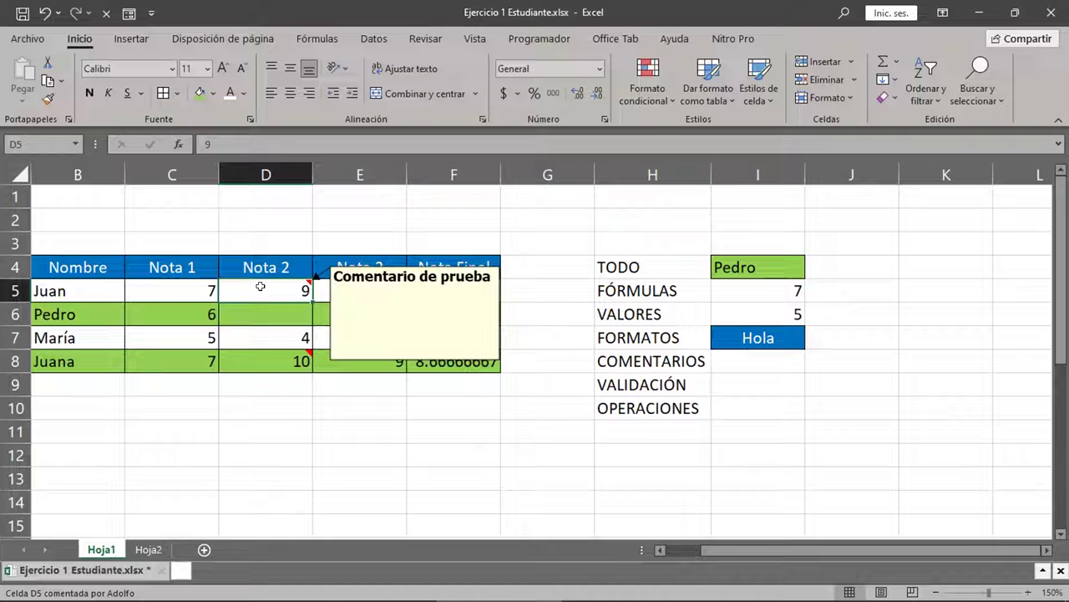
key("ctrl+c")
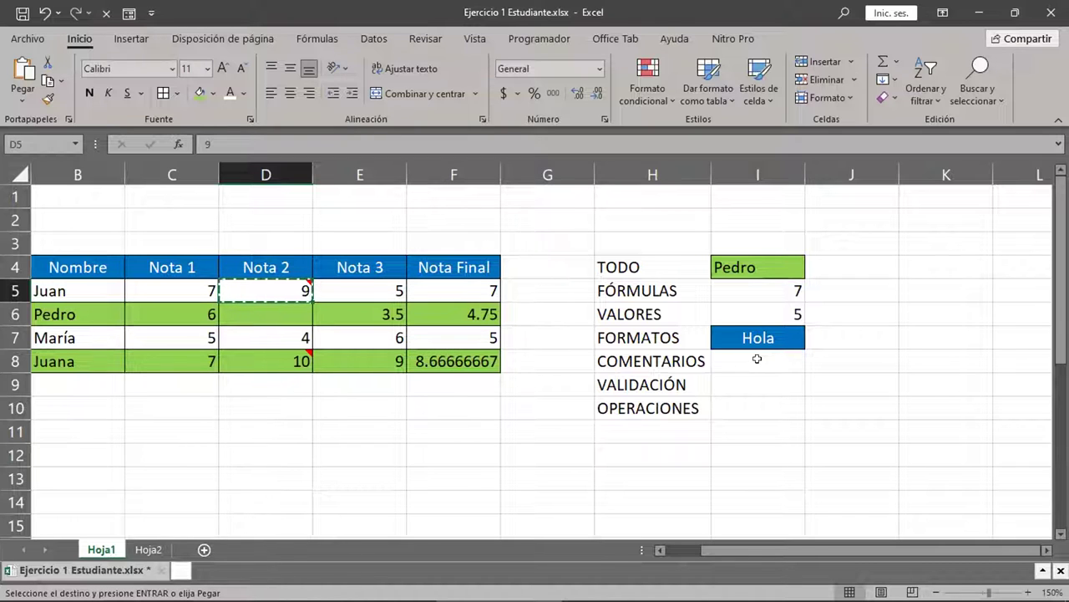
- Paste only D5's comment into I8 via Pegado especial, Comentarios
left_click(757, 358)
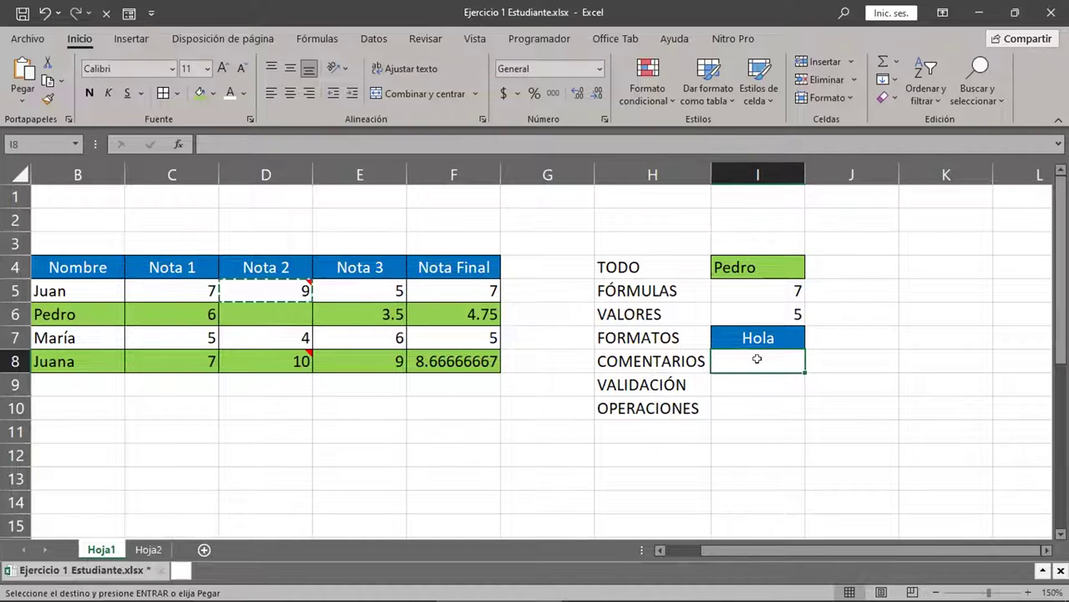
right_click(758, 361)
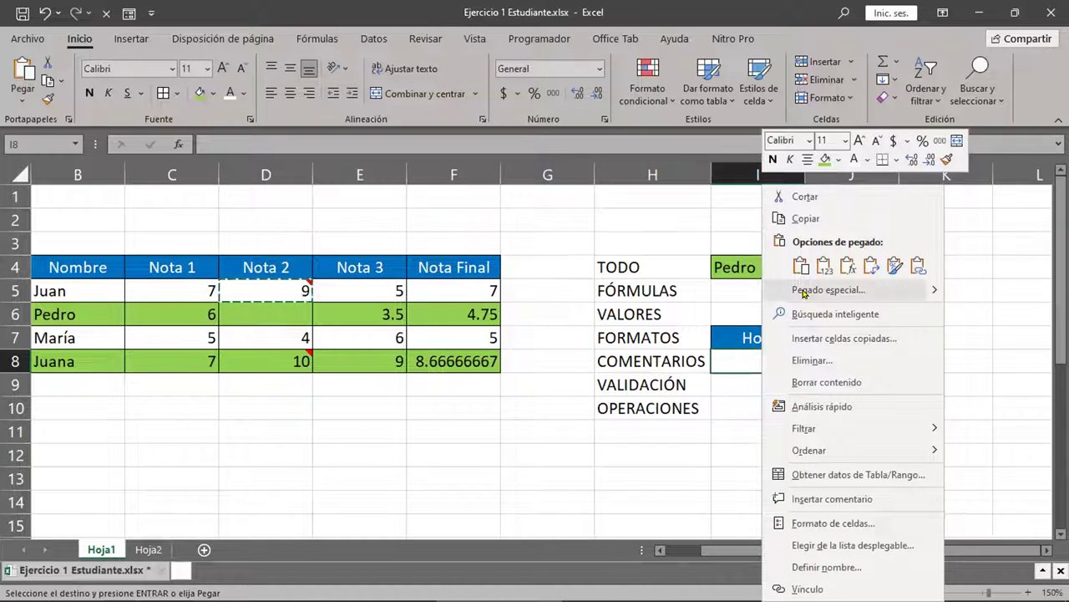
left_click(804, 292)
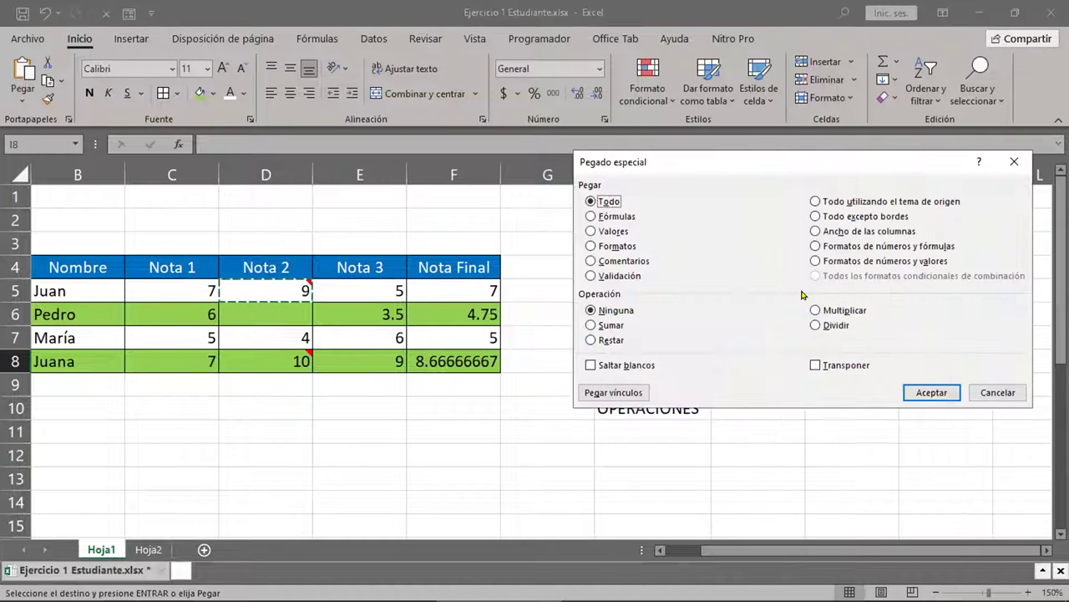
left_click(609, 263)
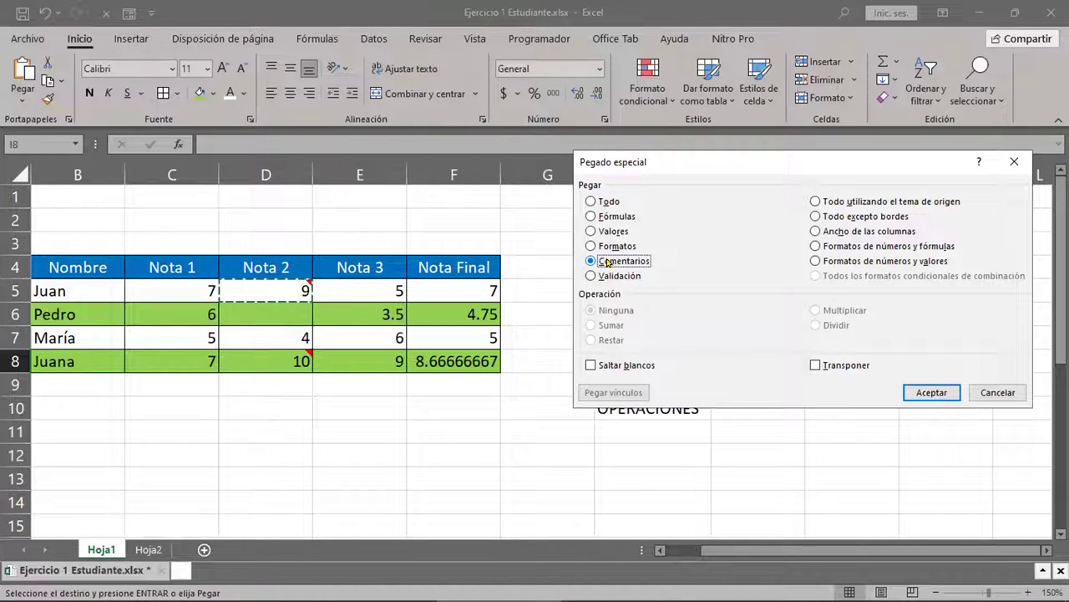
left_click(930, 393)
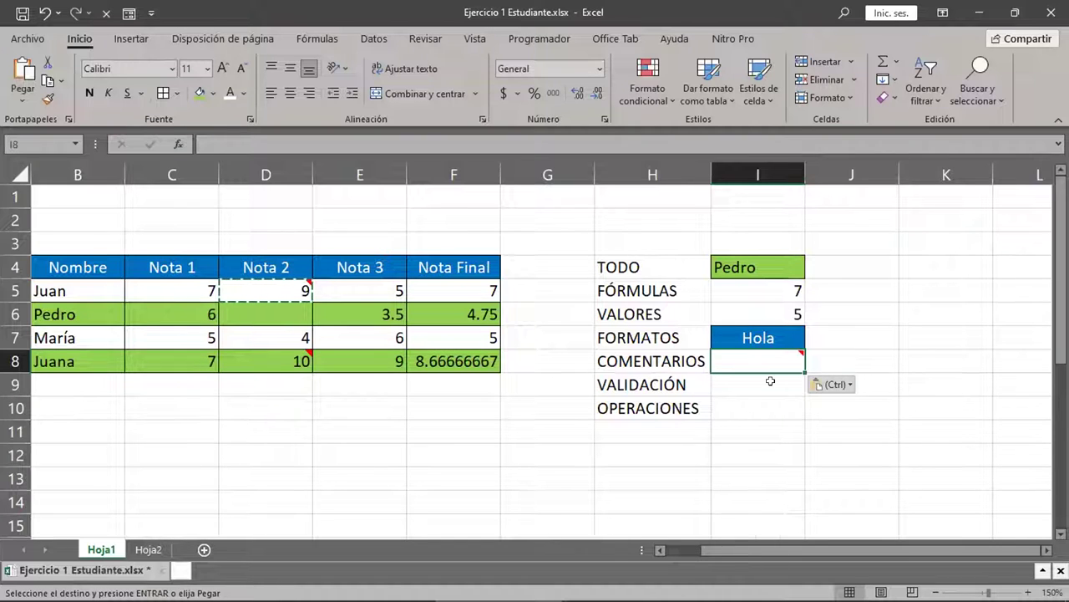
mouse_move(749, 359)
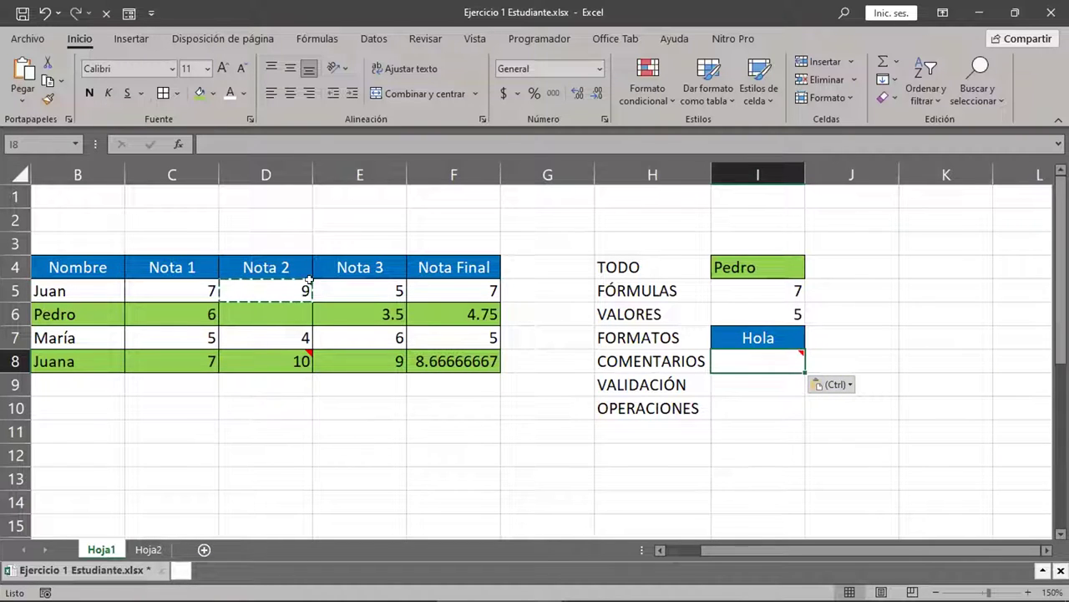
mouse_move(281, 286)
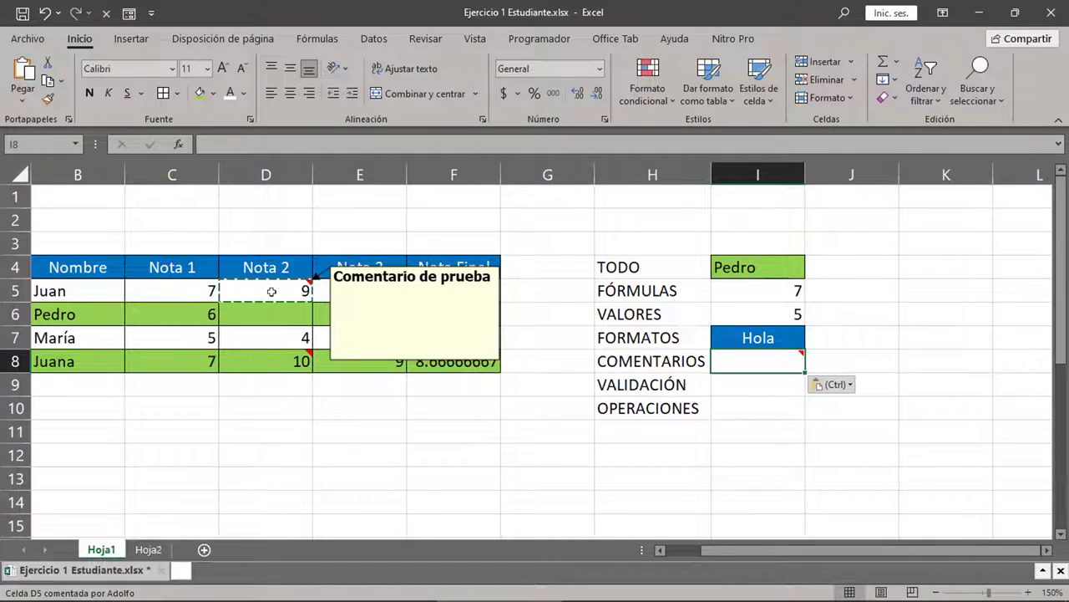
mouse_move(785, 358)
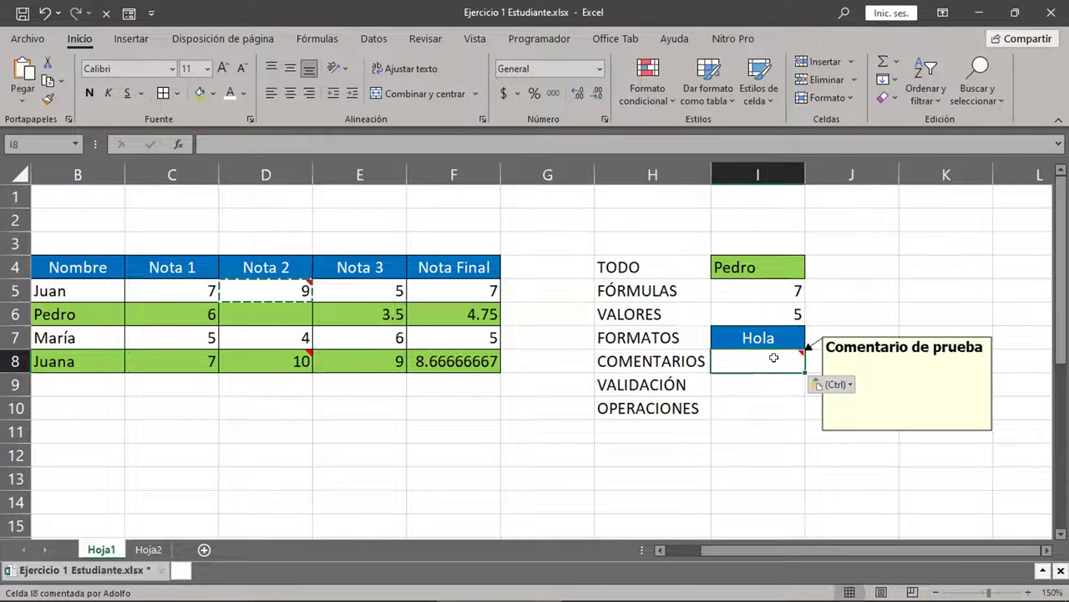
left_click(757, 383)
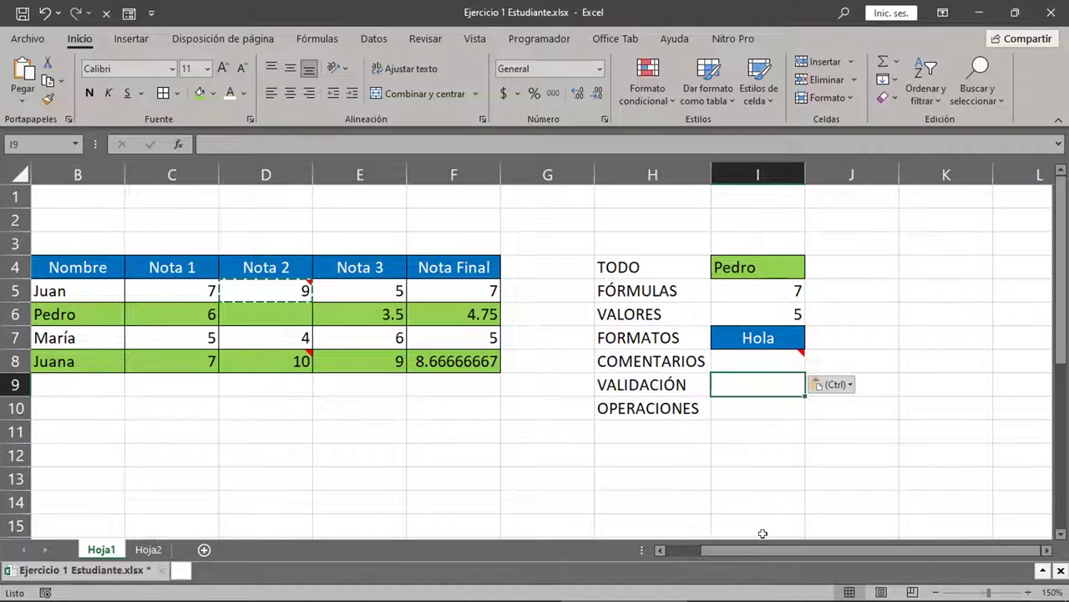
scroll(763, 533, "left", 1)
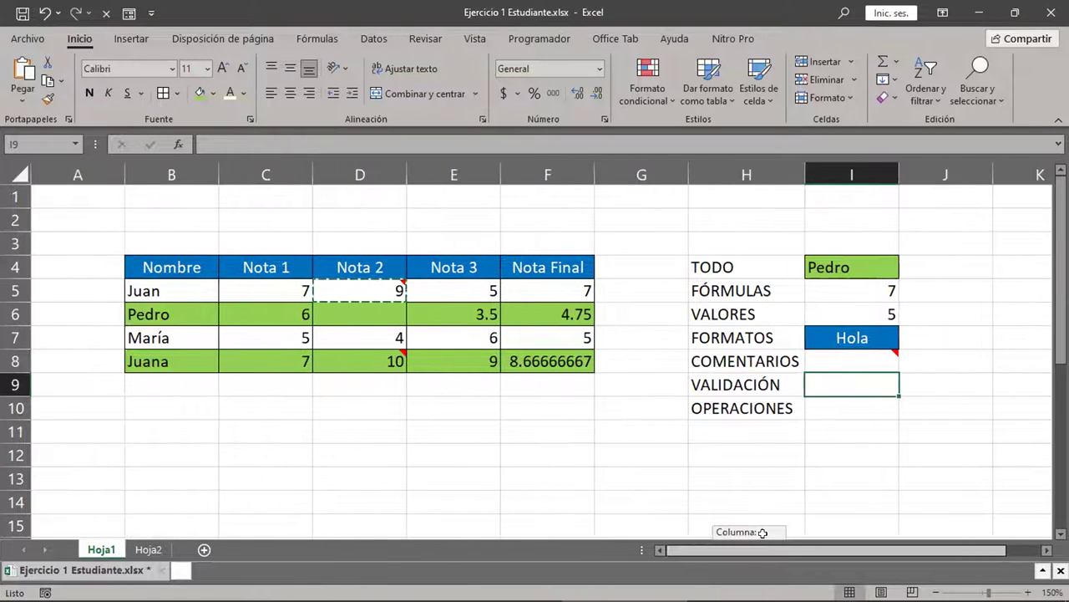
left_click(273, 292)
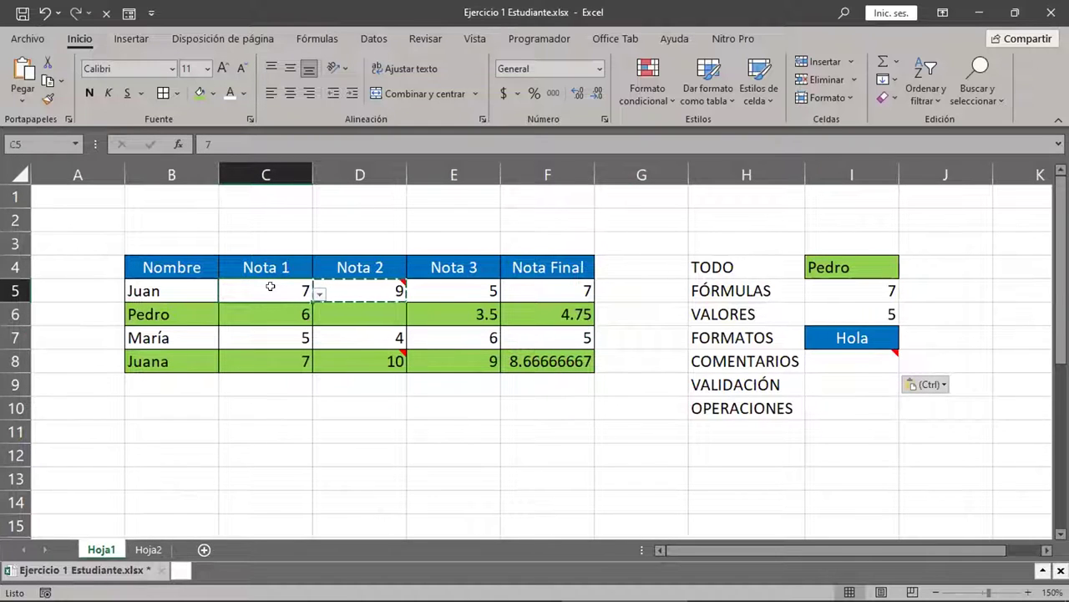
- Cancel the D5 copy and copy Juan's Nota 1 cell C5 for pasting into I9
left_click(846, 382)
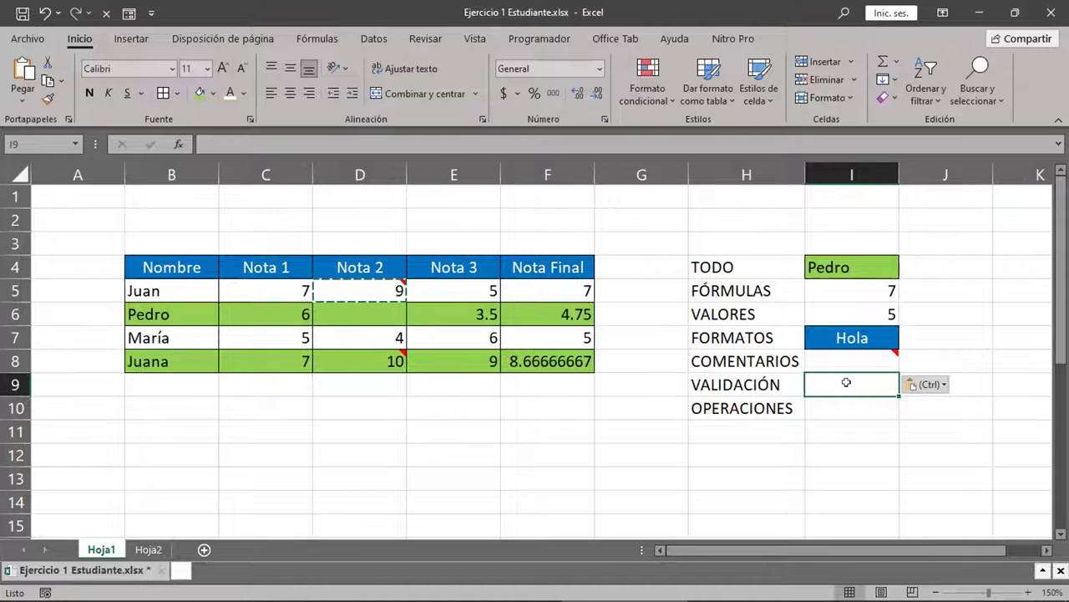
left_click(270, 287)
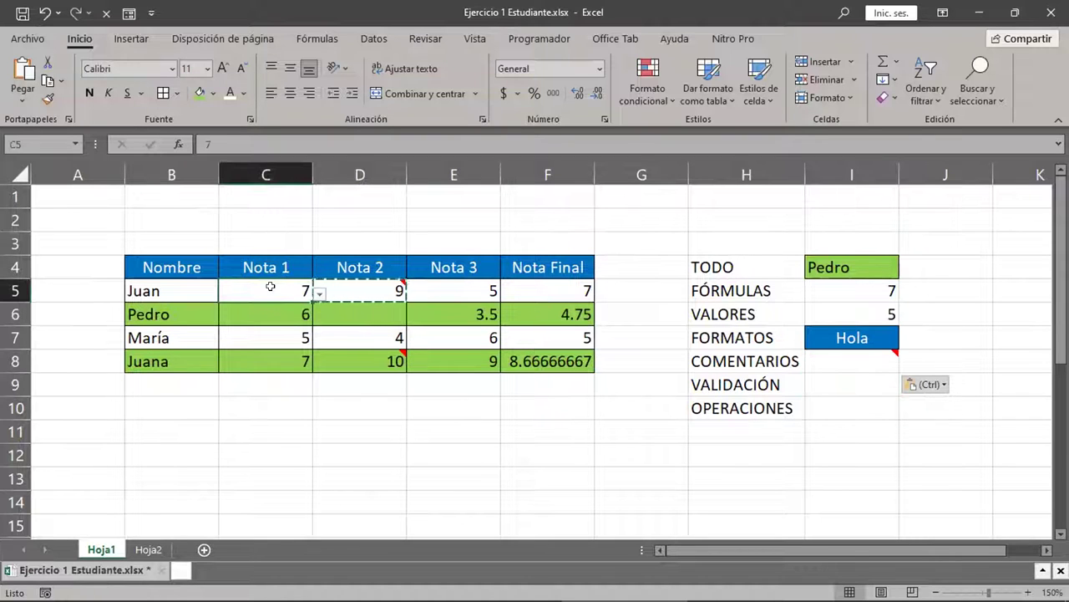
key("Escape")
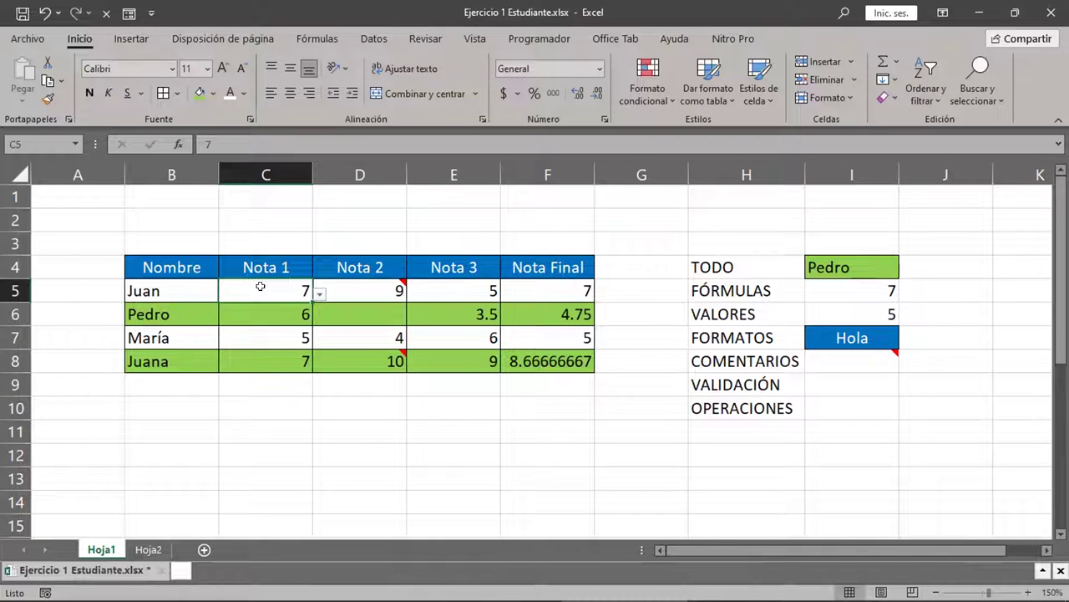
key("ctrl+c")
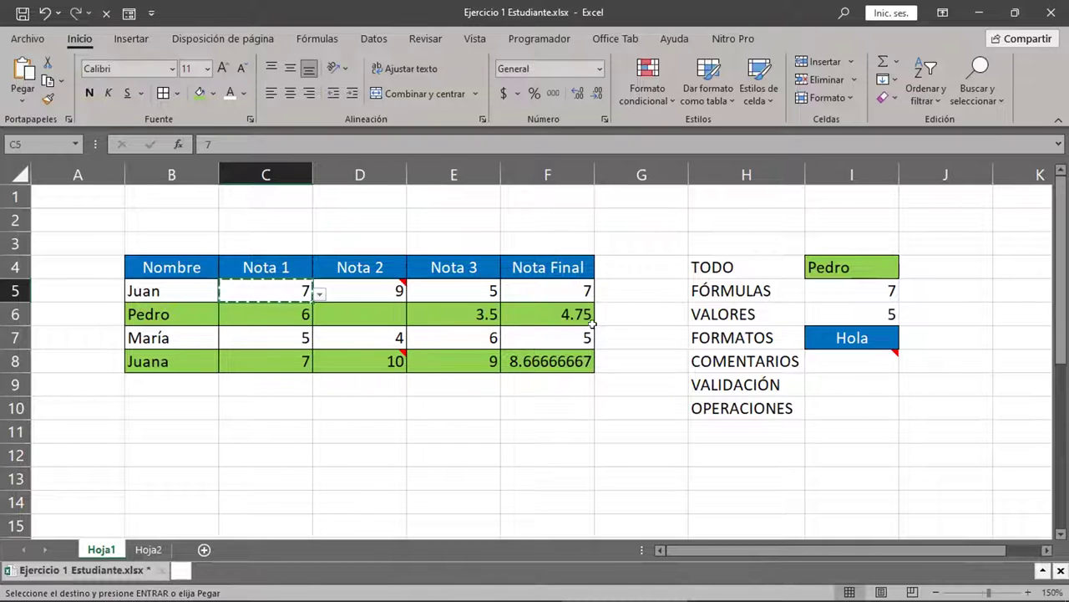
left_click(857, 380)
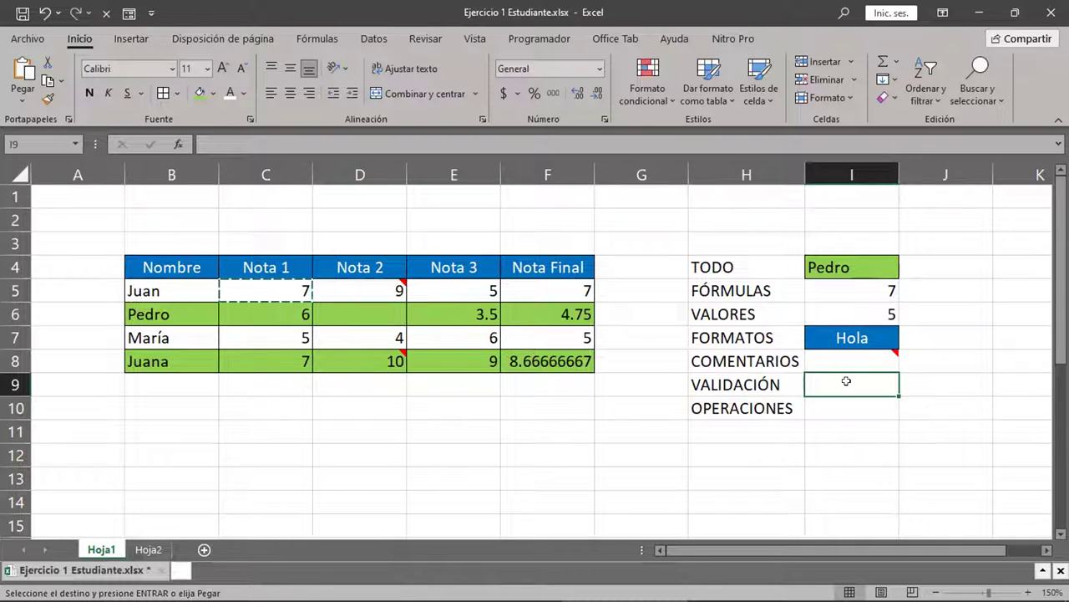
- Paste only C5's validation list into I9 via Pegado especial, Validación
right_click(848, 385)
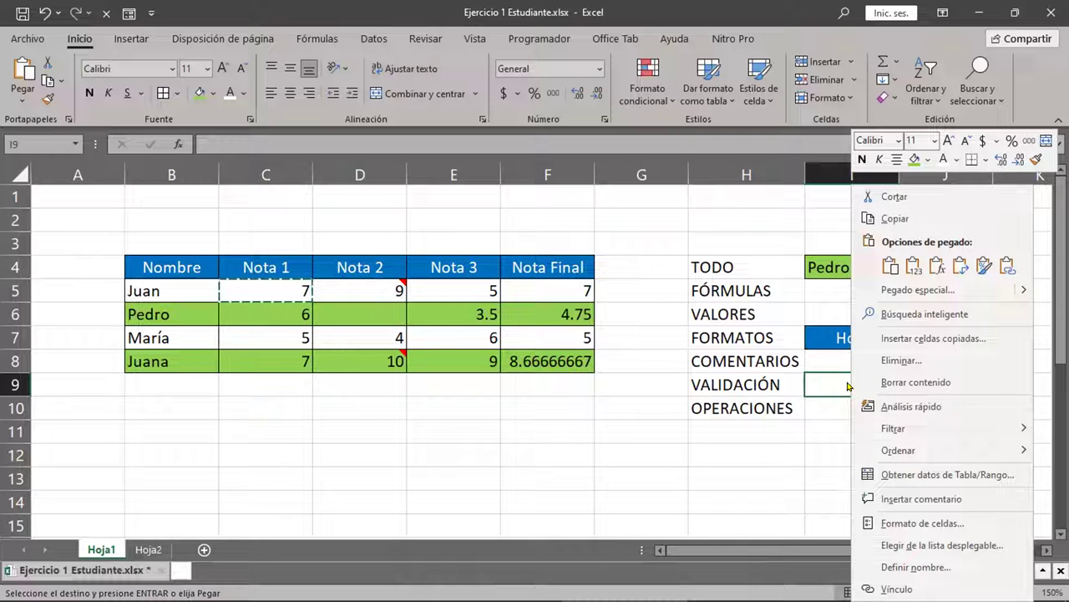
left_click(895, 296)
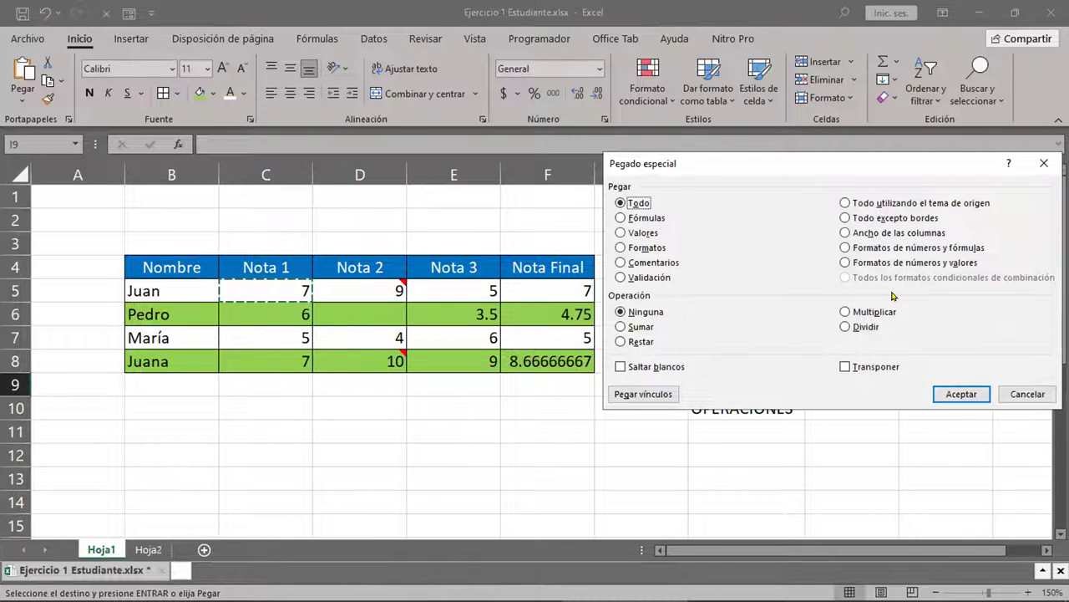
left_click(642, 278)
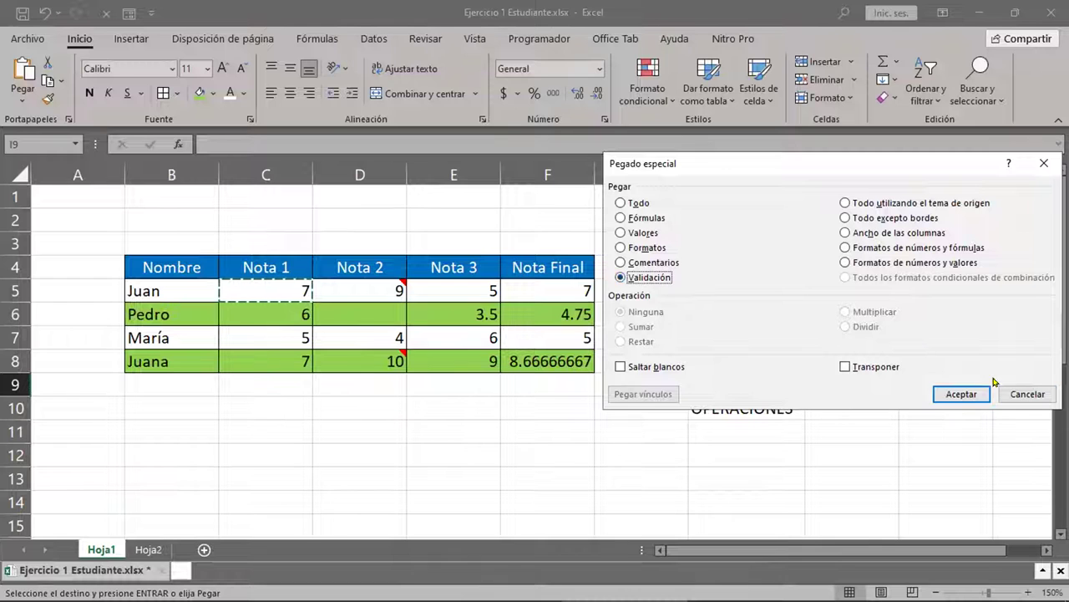
left_click(965, 393)
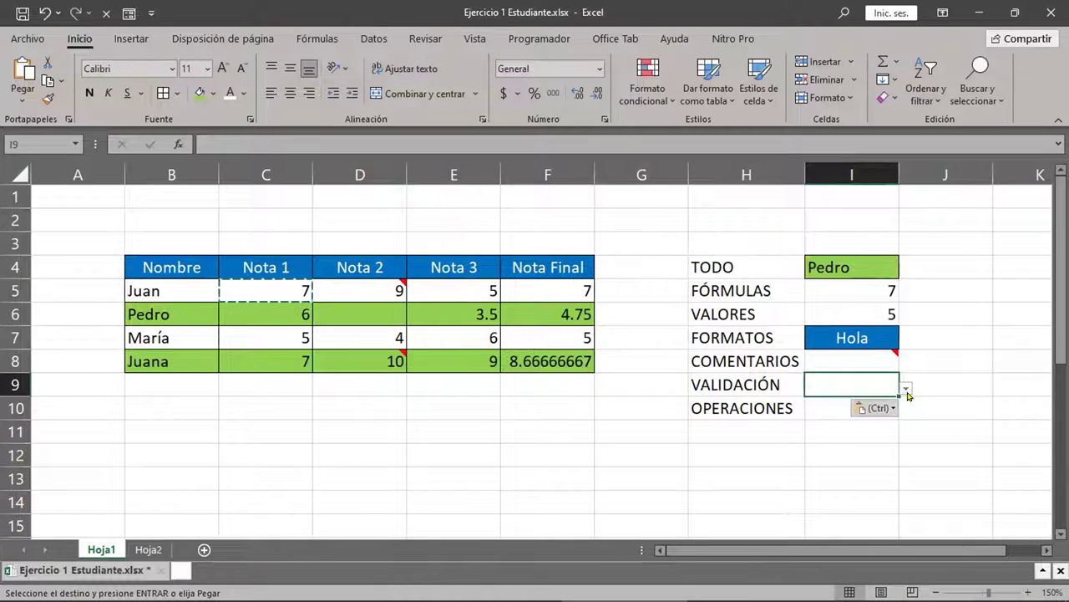
left_click(906, 390)
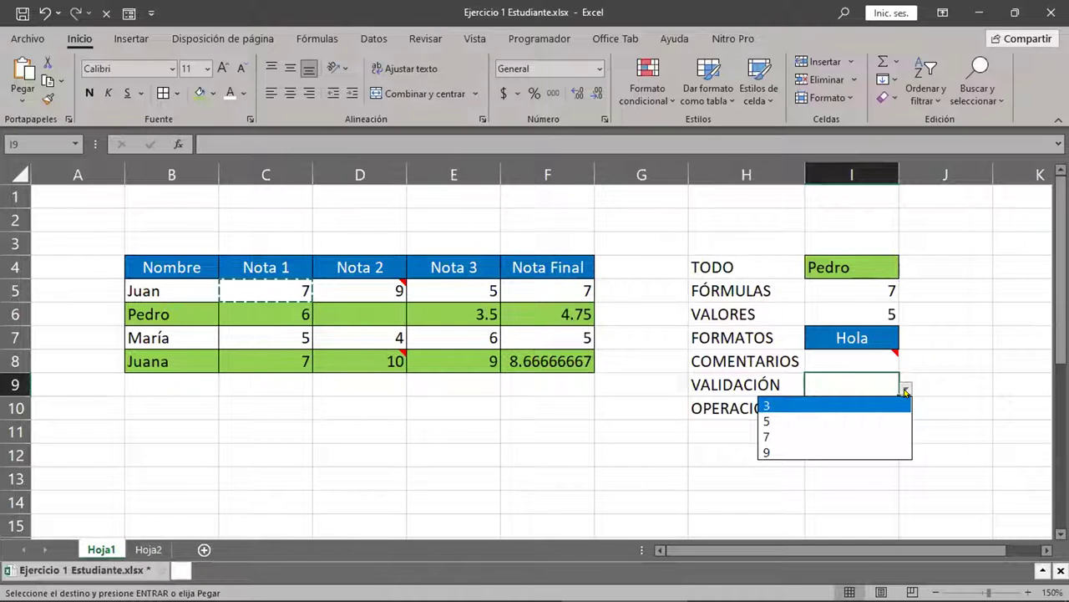
left_click(952, 353)
left_click(950, 348)
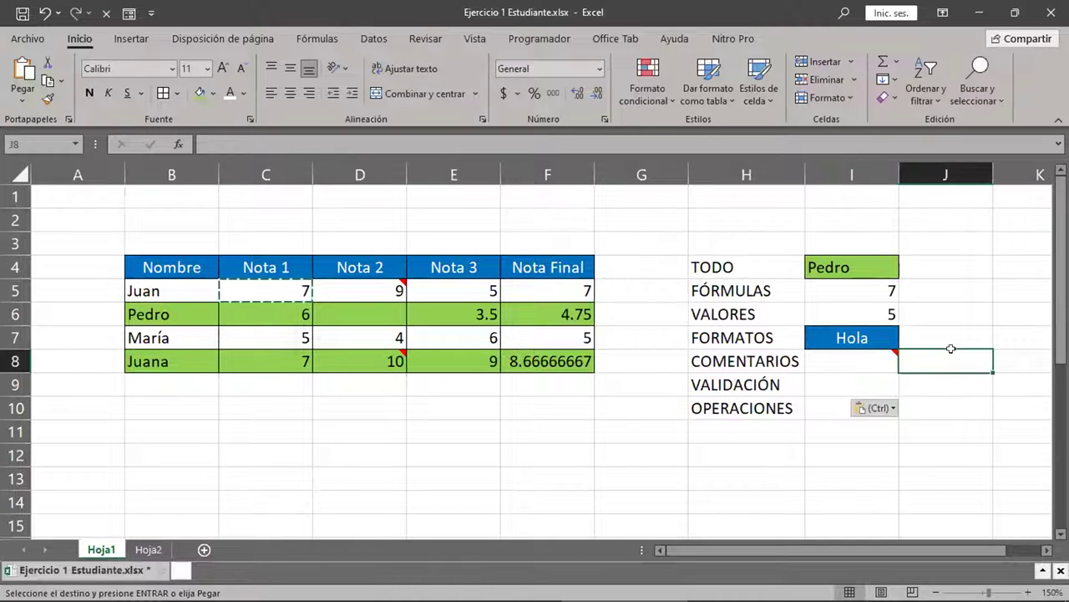
scroll(951, 348, "down", 2)
scroll(948, 347, "up", 1)
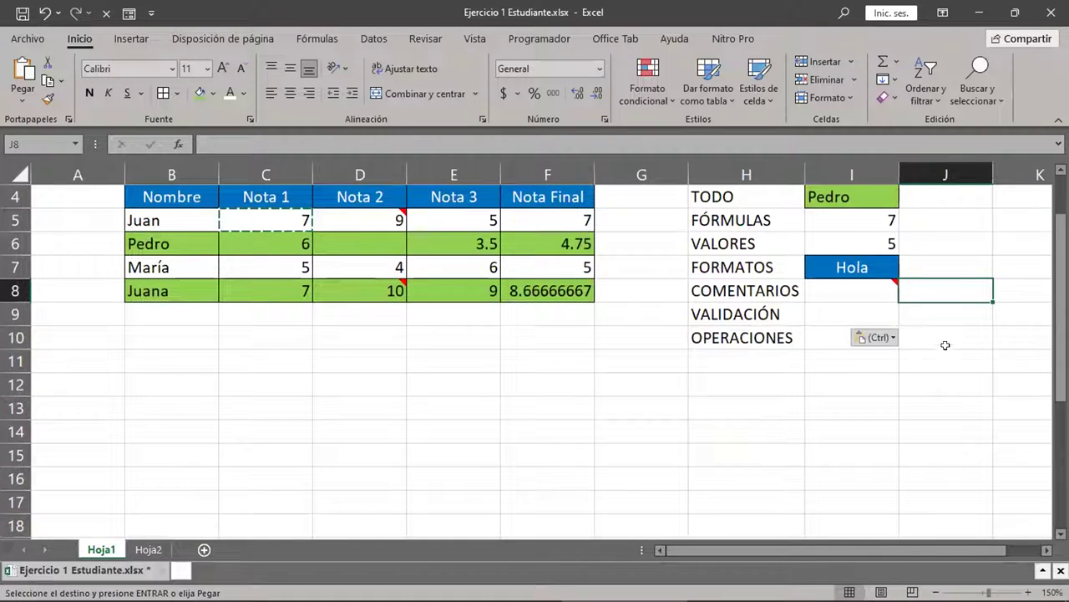
left_click(836, 311)
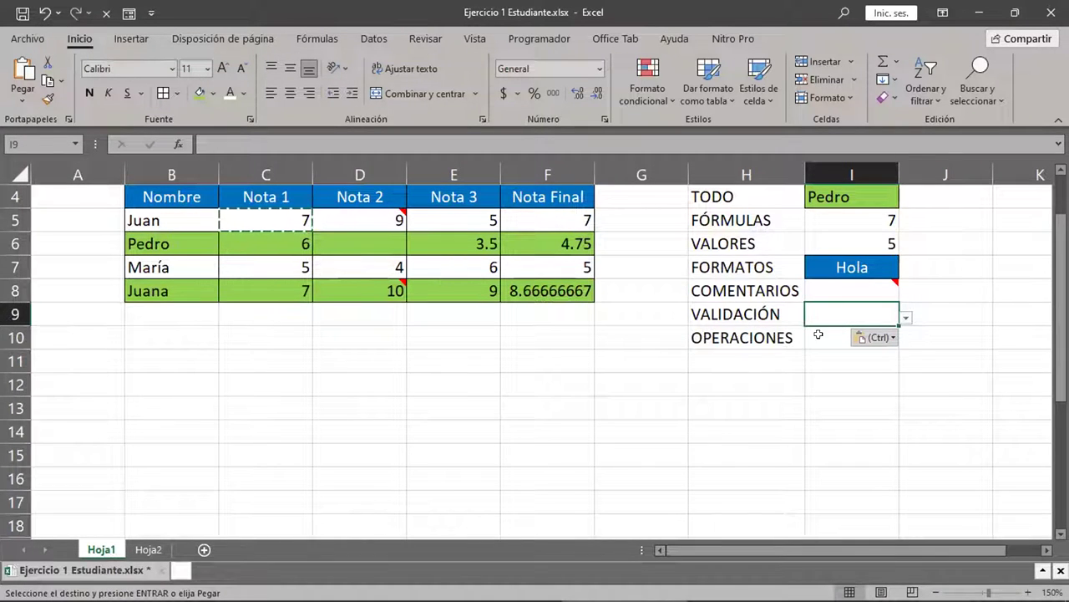
- End C5's copy mode, select I10 beside OPERACIONES, and scroll back to column B
left_click(820, 332)
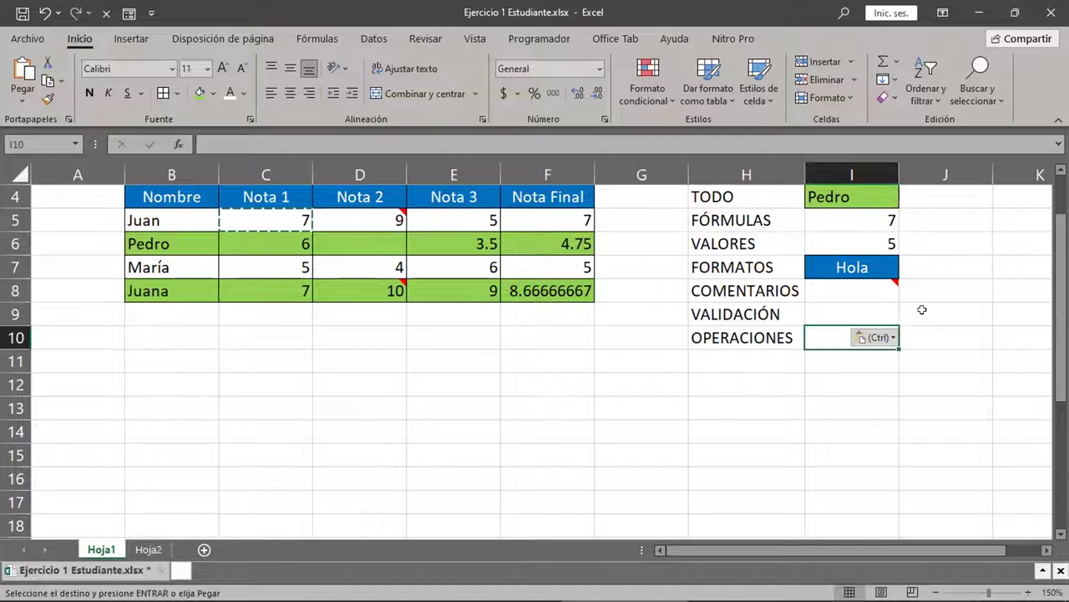
left_click(822, 377)
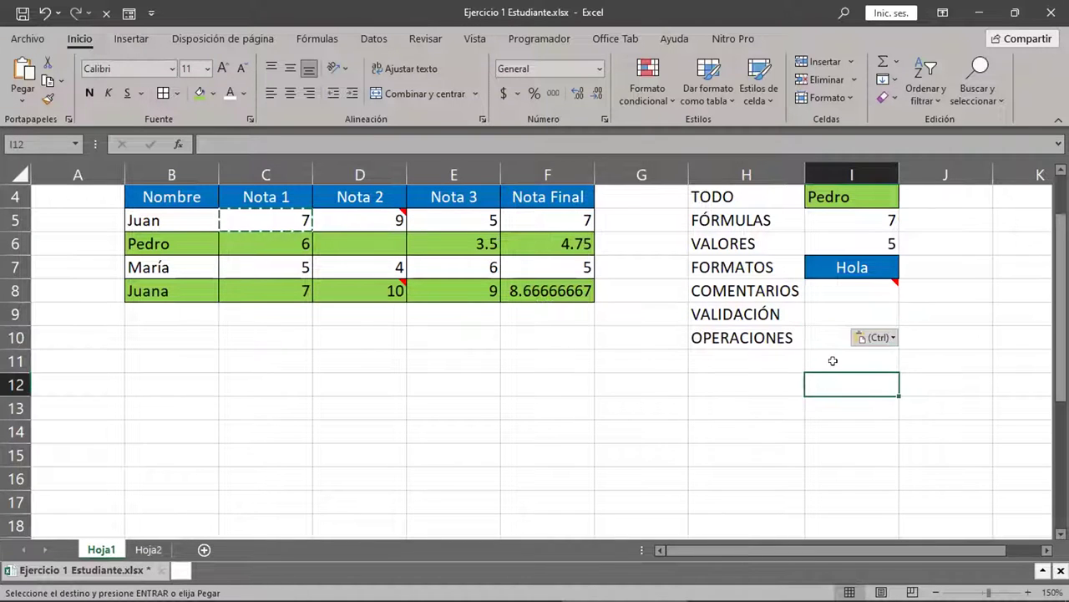
left_click(822, 343)
left_click(998, 342)
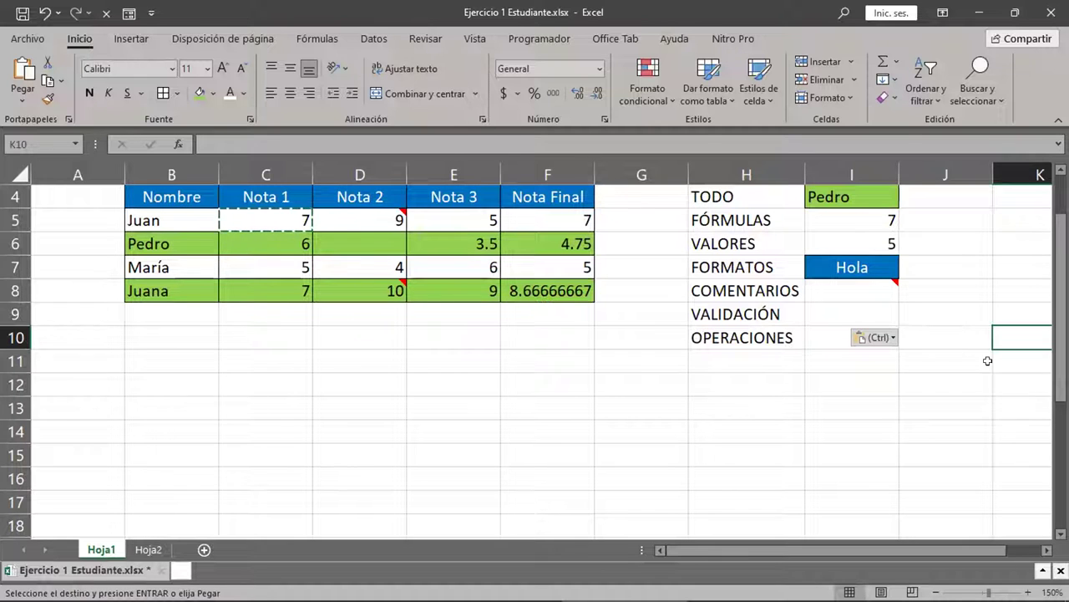
key("Escape")
scroll(987, 360, "right", 5)
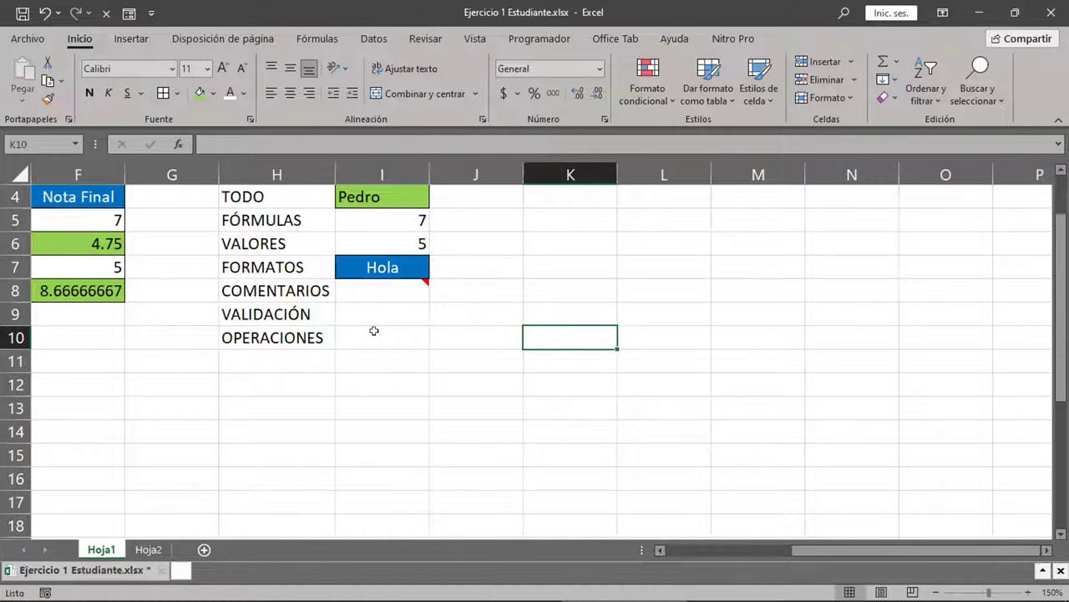
left_click(374, 334)
left_click_drag(854, 550, 734, 558)
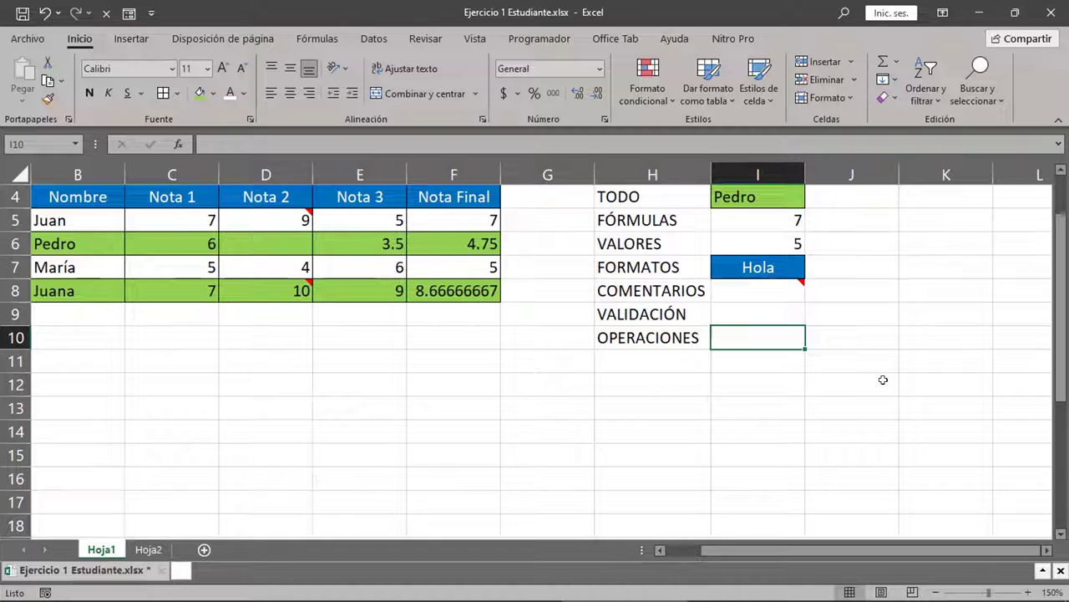
- Enter the value 2 in I10 and reselect it to check
type("2")
key("Return")
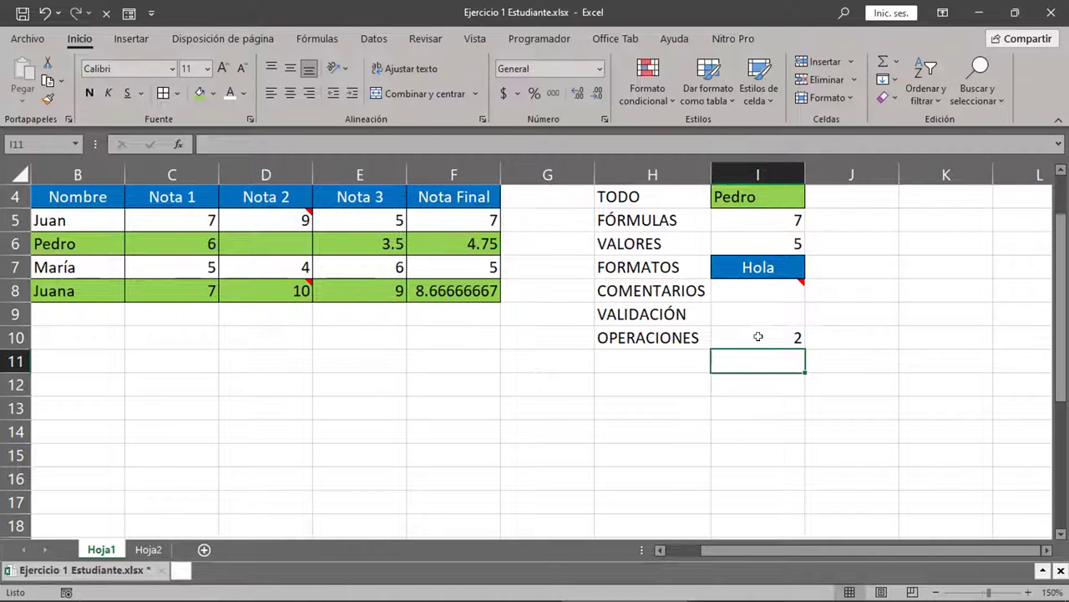
left_click(758, 336)
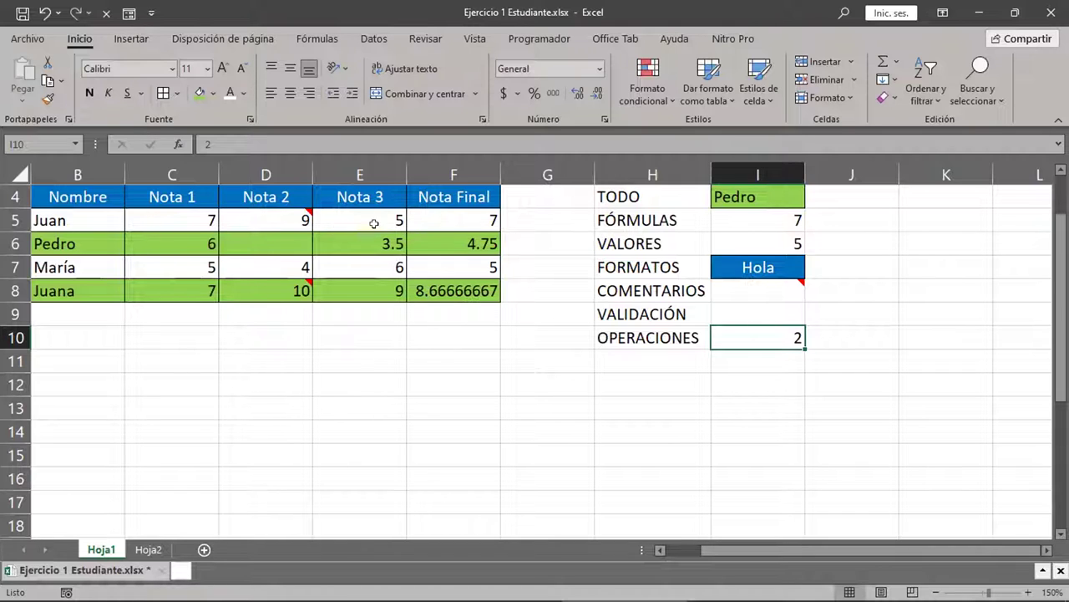
- Copy María's Nota 2 value 4 from D7 and select I10 as paste target
left_click(247, 261)
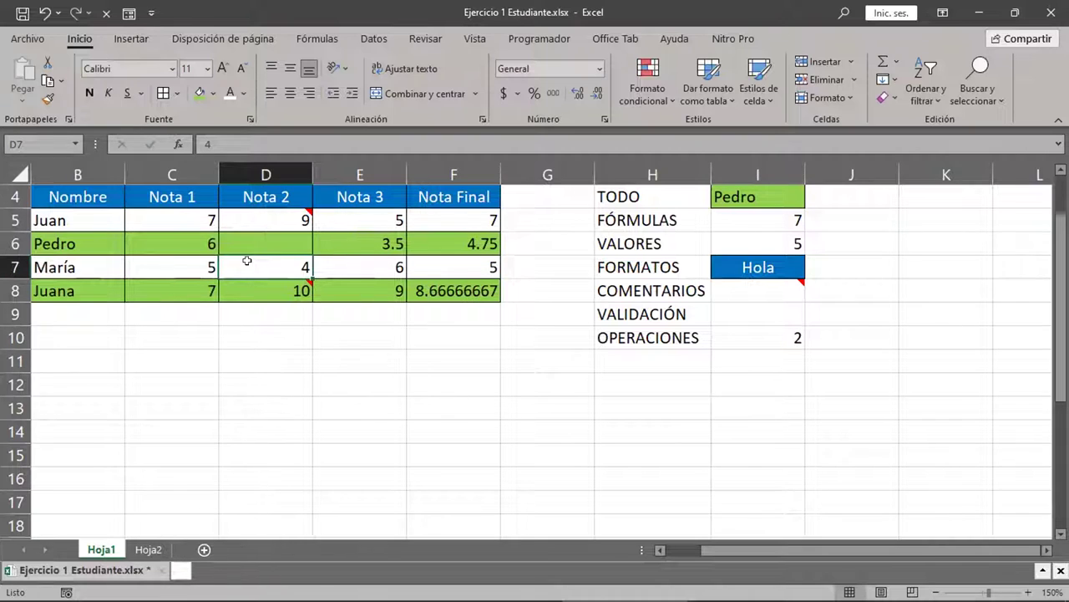
left_click(761, 335)
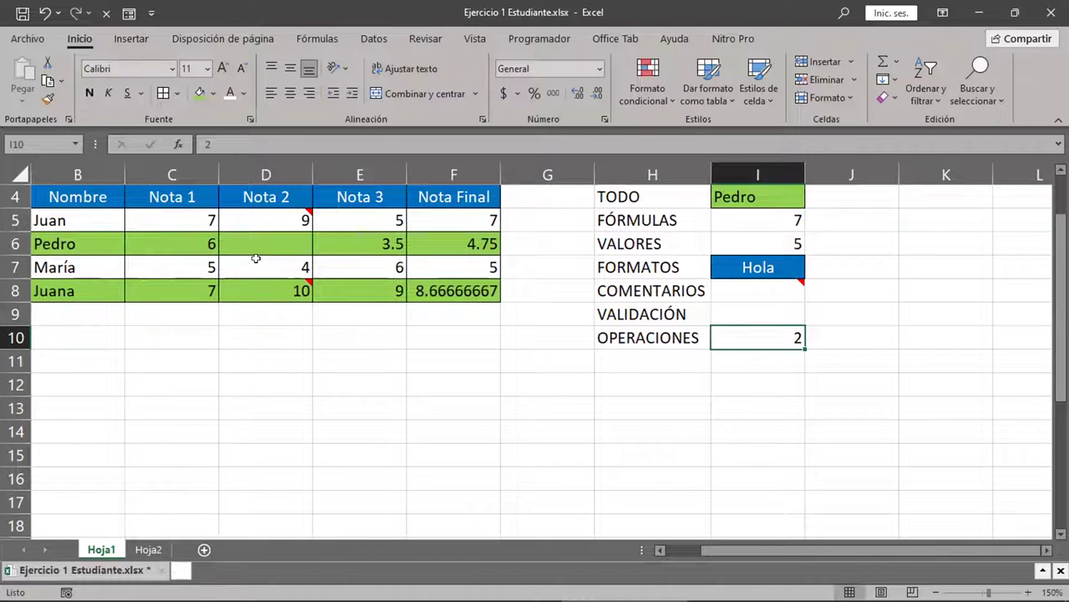
left_click(256, 259)
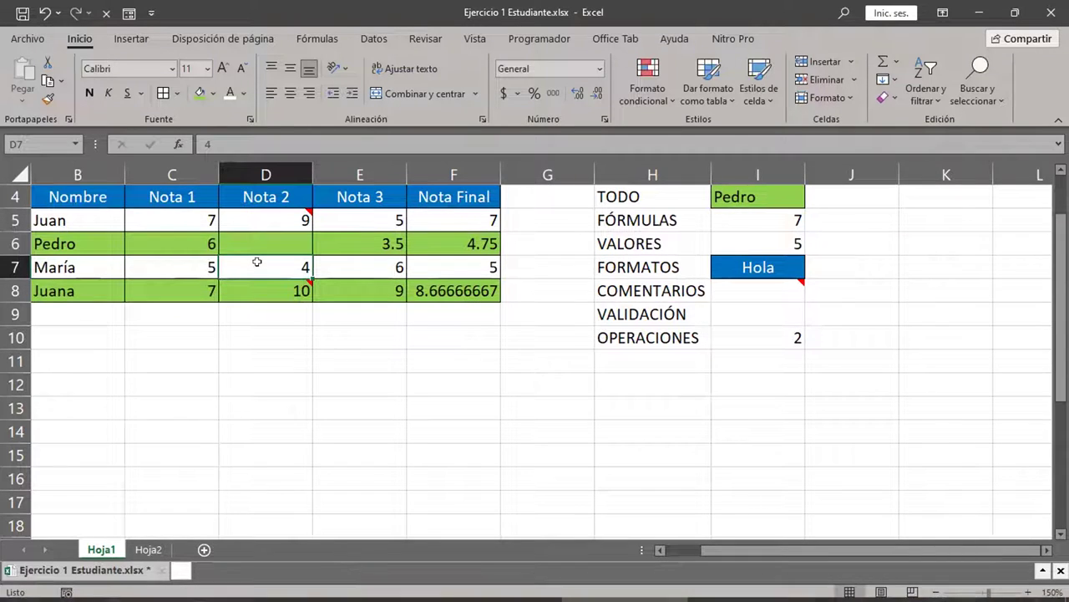
key("ctrl+c")
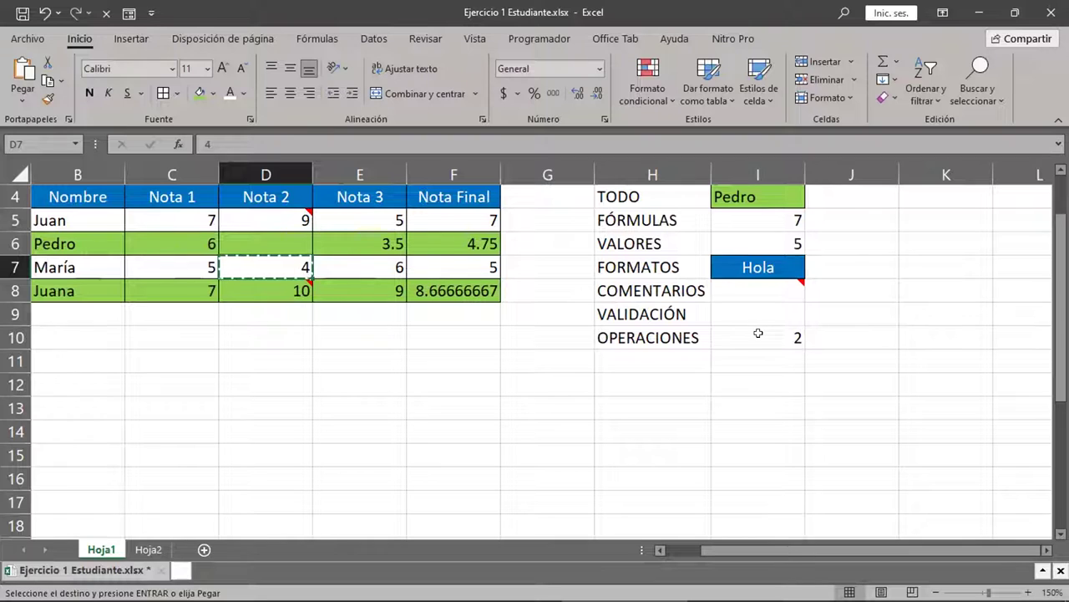
left_click(758, 334)
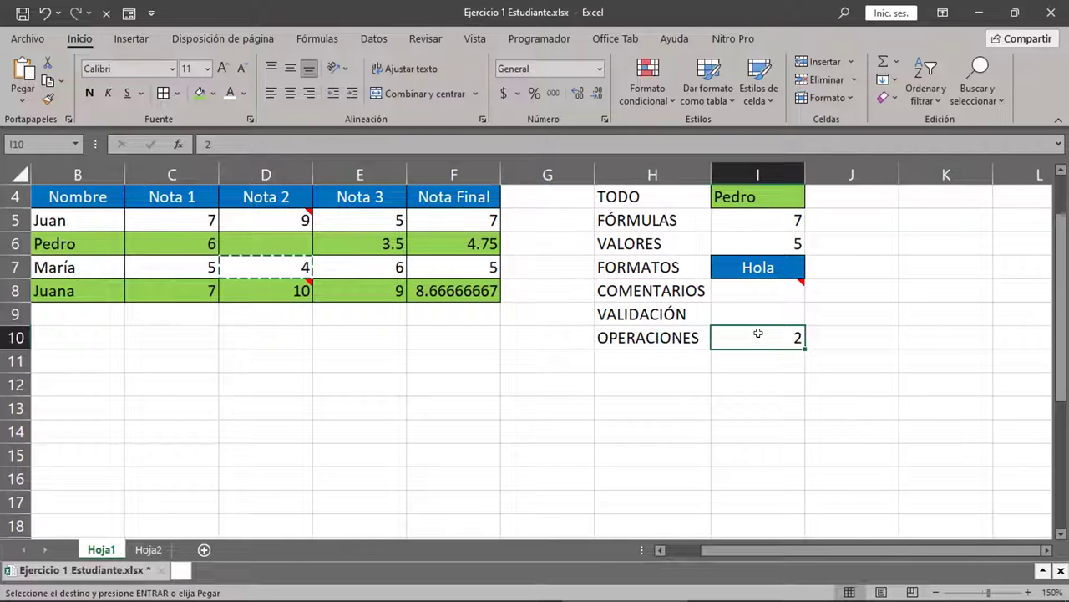
- Paste-special add the copied 4 onto I10, turning 2 into 6, and clear the copy border
right_click(758, 333)
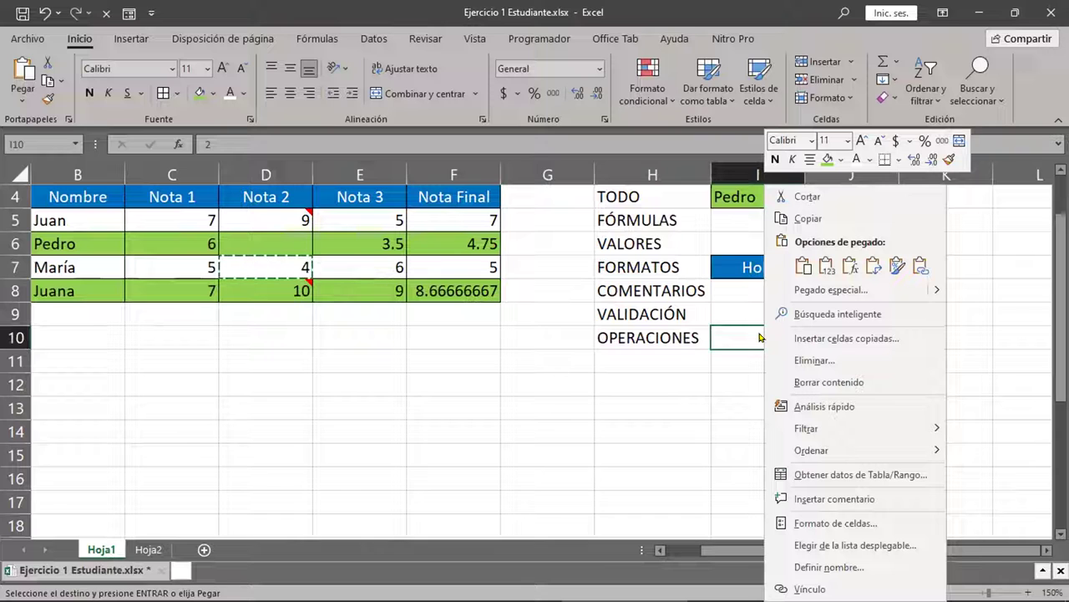
left_click(803, 289)
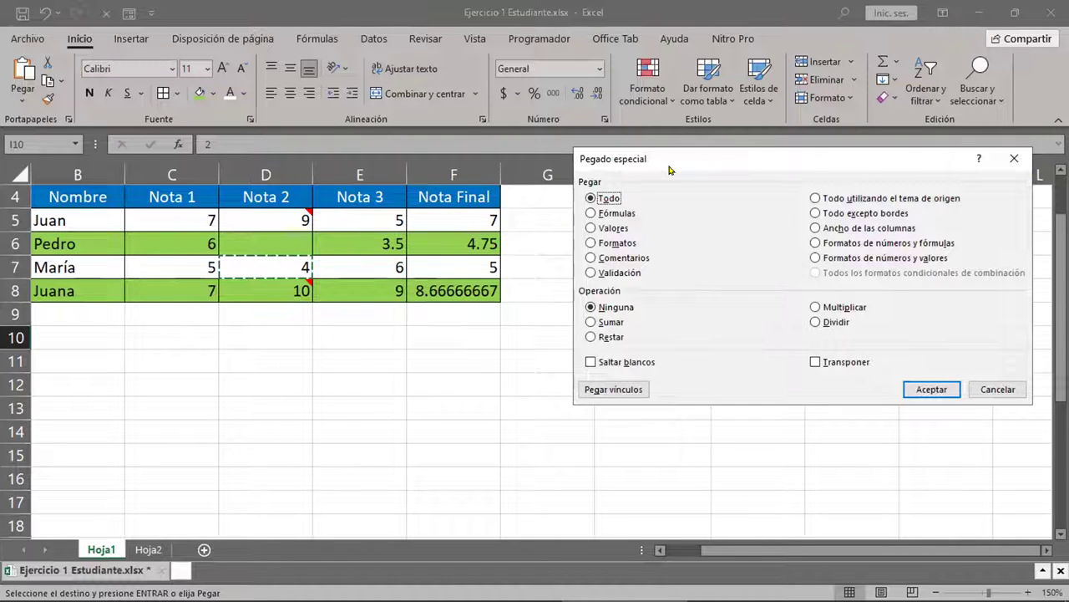
left_click_drag(172, 294, 173, 296)
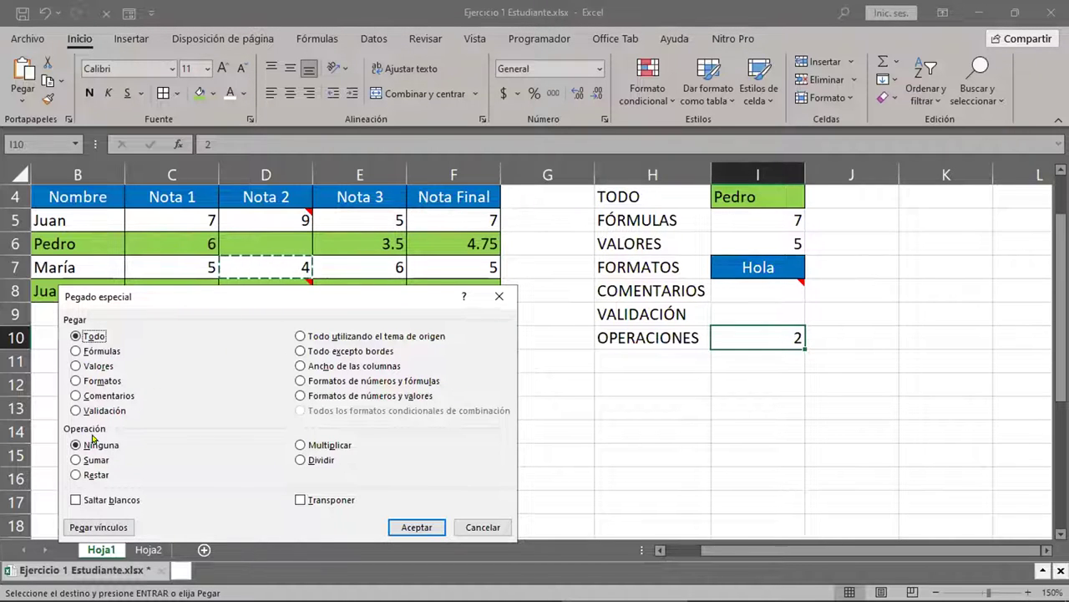
left_click(83, 459)
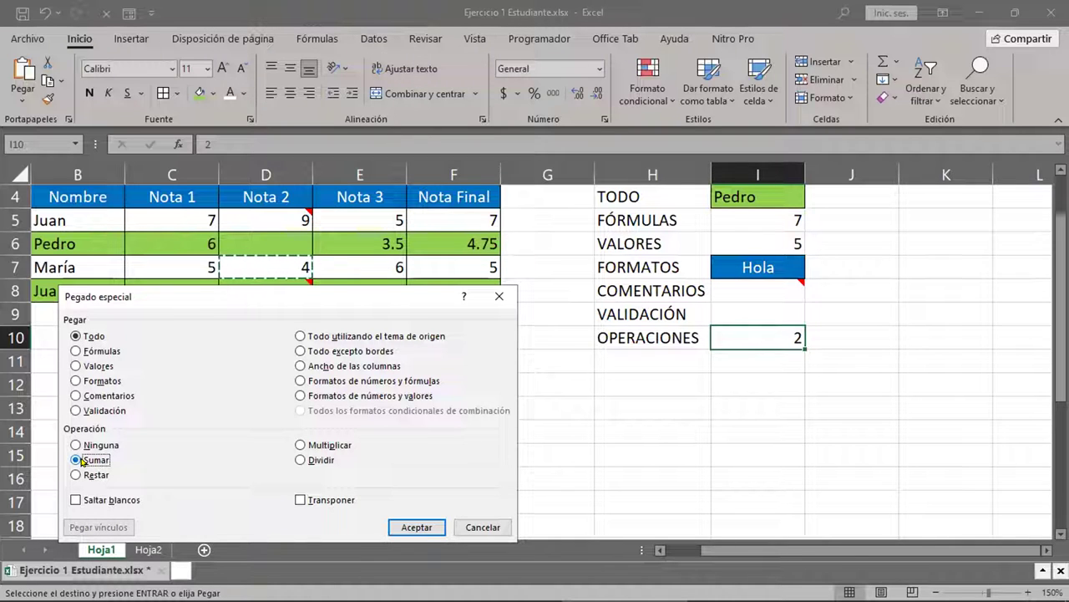
left_click(404, 527)
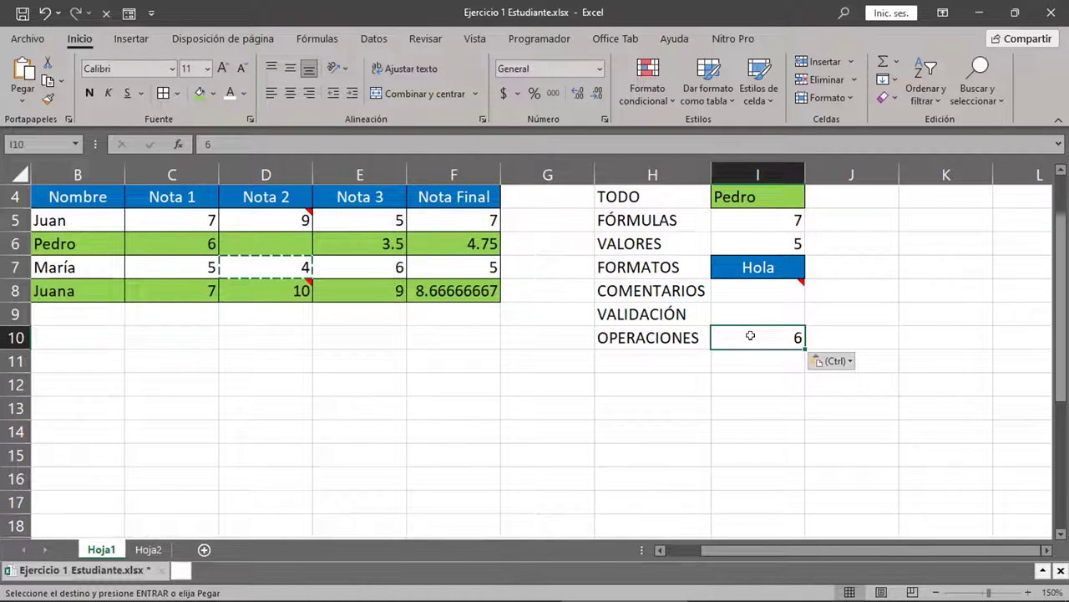
key("Escape")
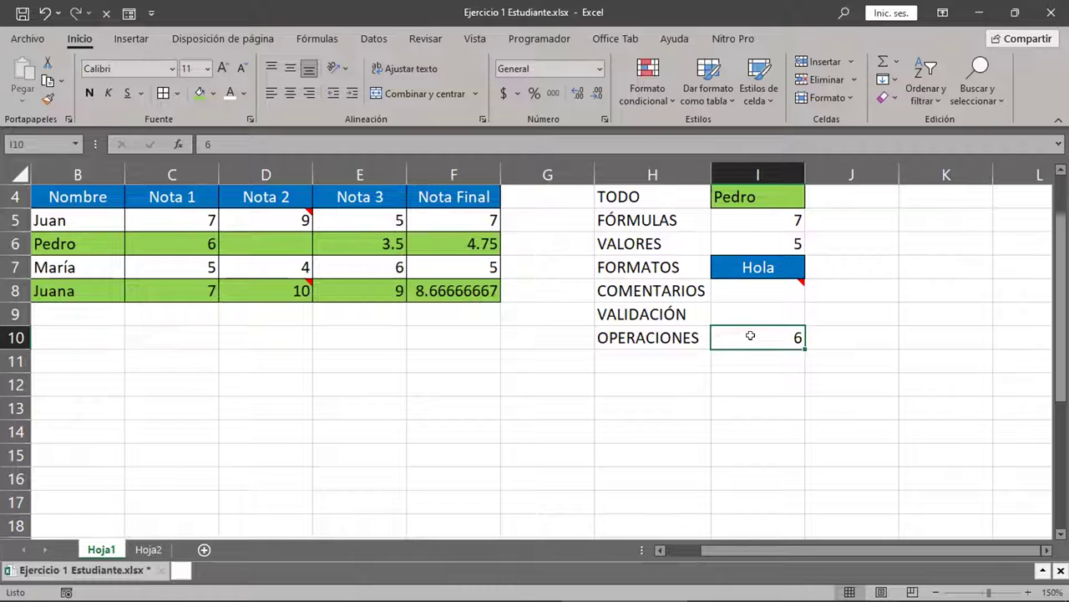
left_click(247, 260)
- Copy the 4 from D7 and paste-special Multiplicar into I10, turning 6 into 24
left_click(756, 341)
left_click(281, 262)
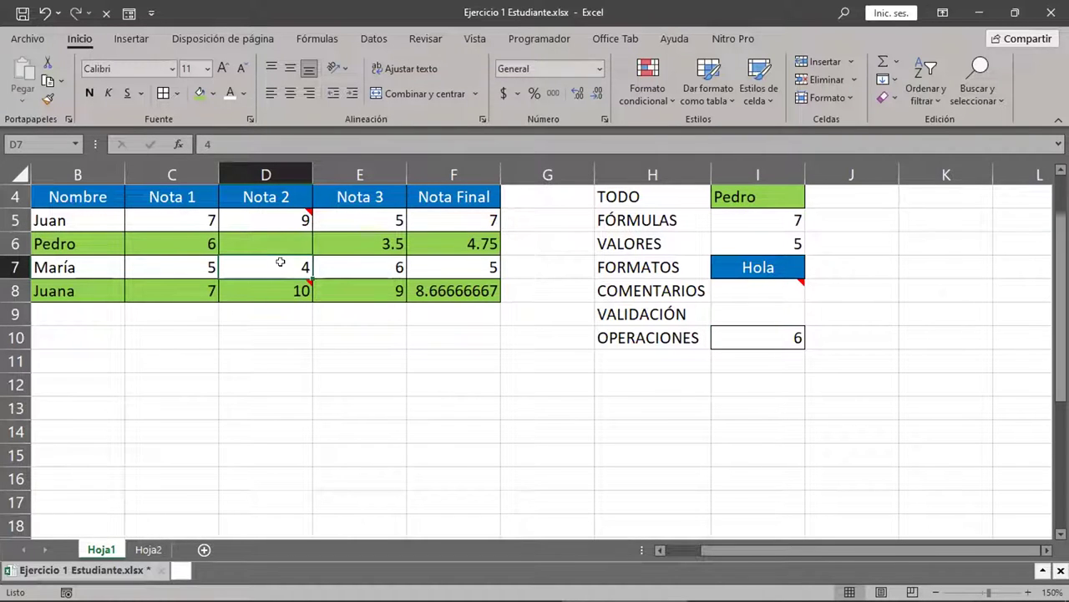
key("ctrl+c")
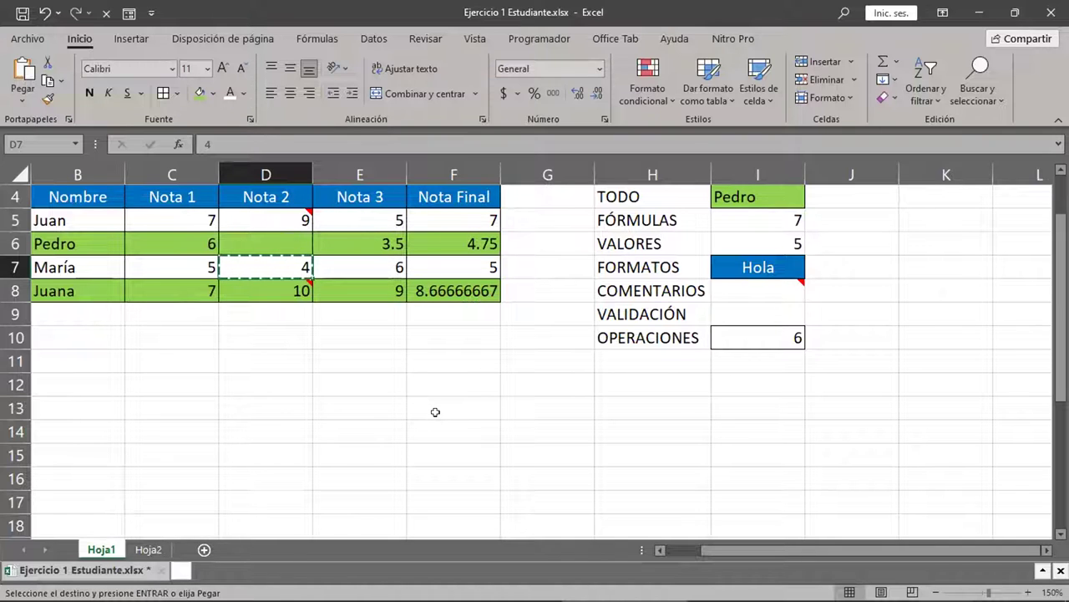
left_click(748, 335)
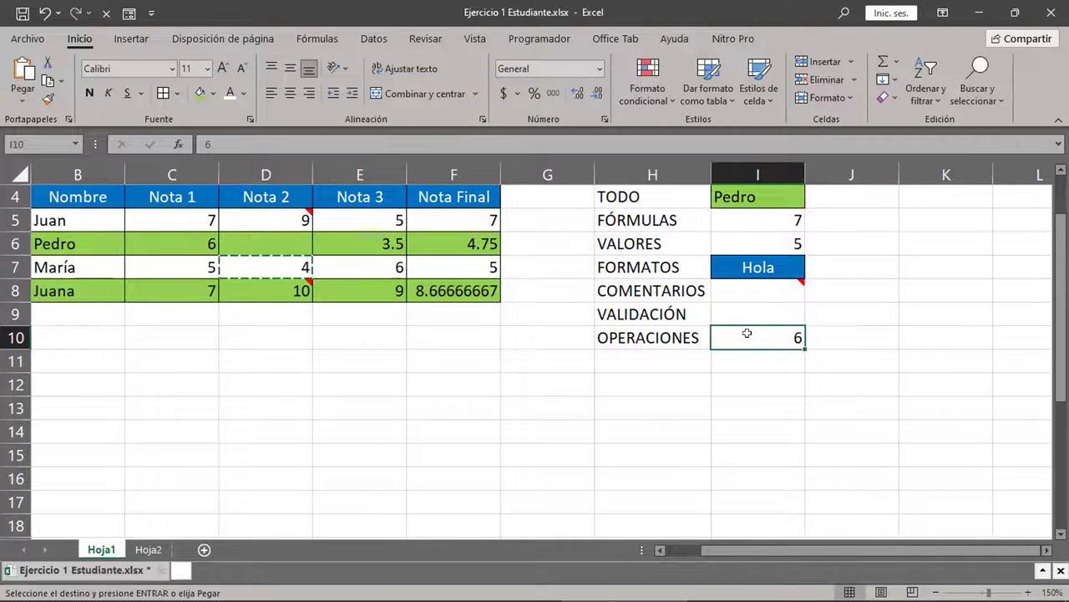
right_click(747, 334)
left_click(818, 290)
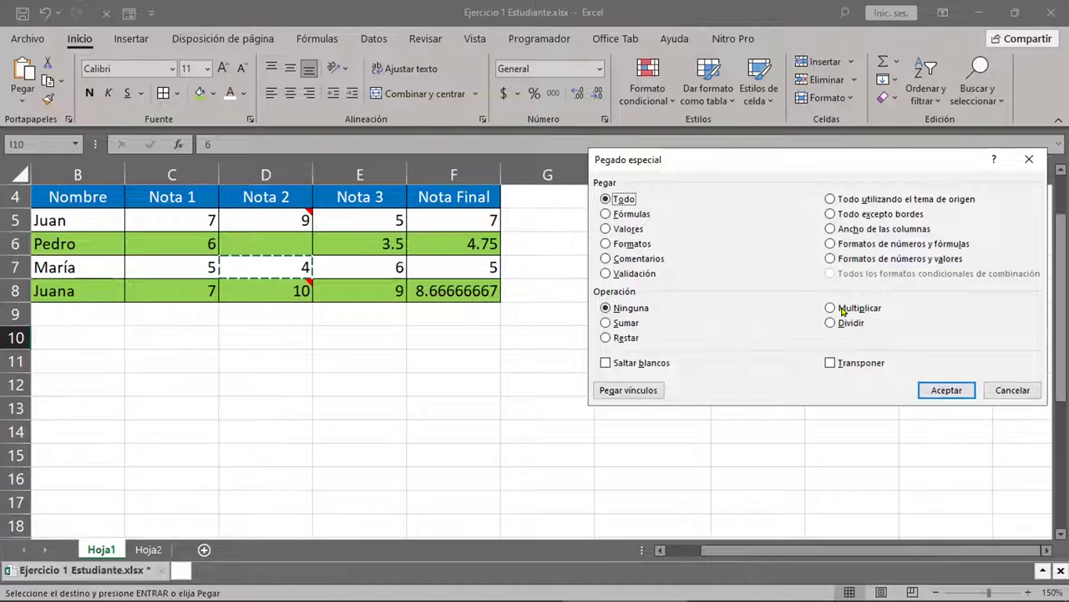
left_click(840, 309)
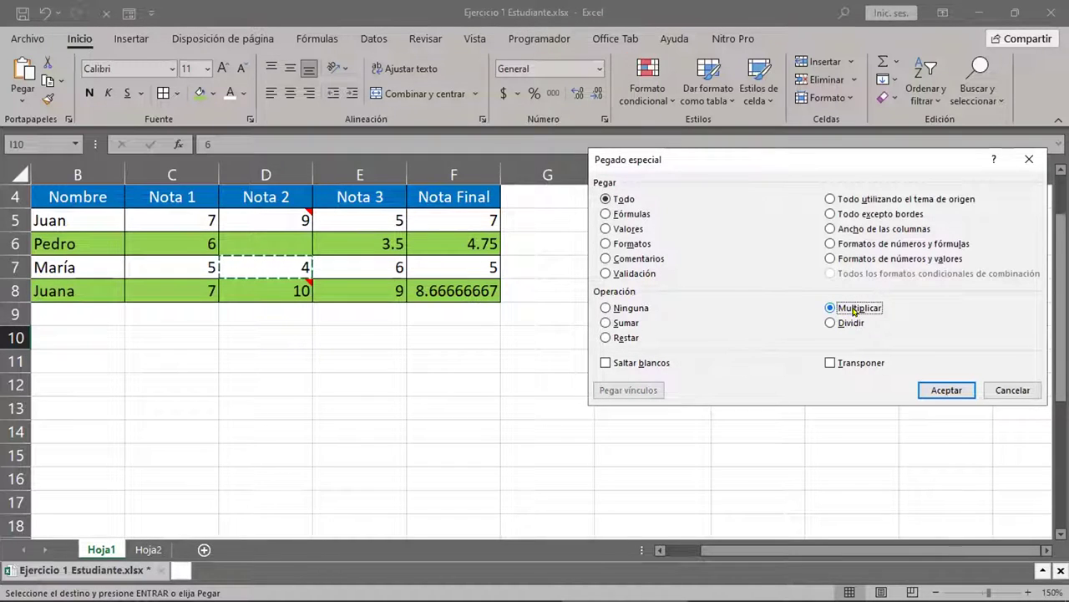
left_click(946, 389)
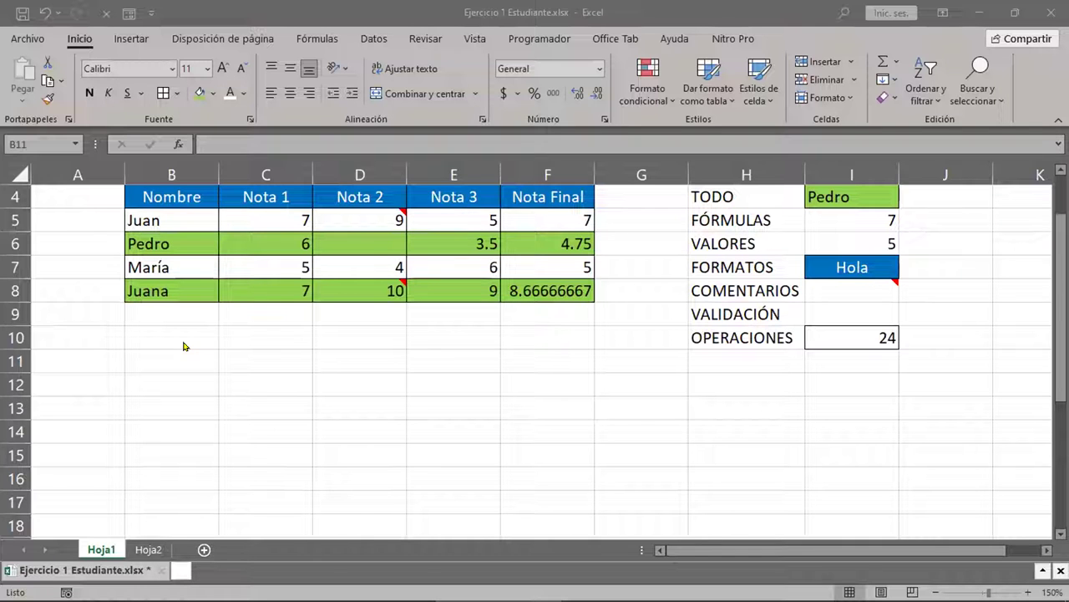
left_click(185, 196)
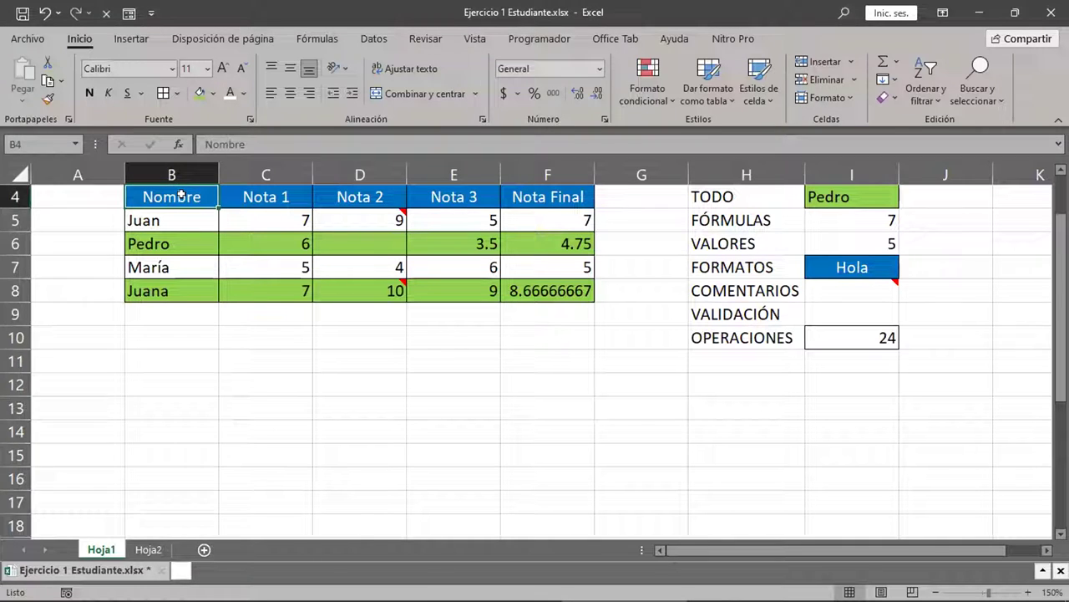
left_click_drag(209, 196, 536, 204)
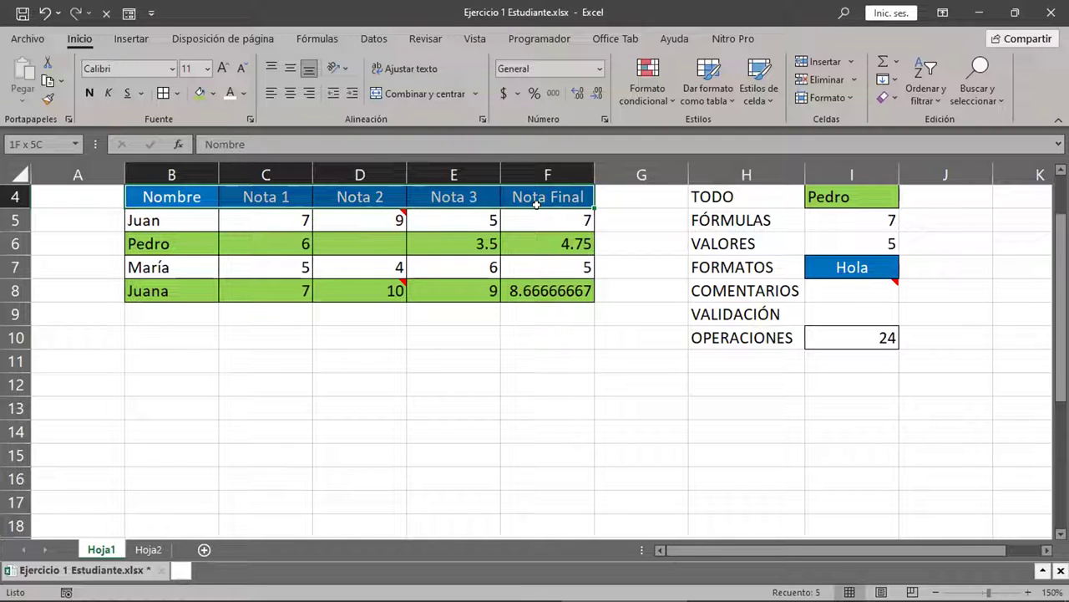
left_click_drag(193, 332, 186, 422)
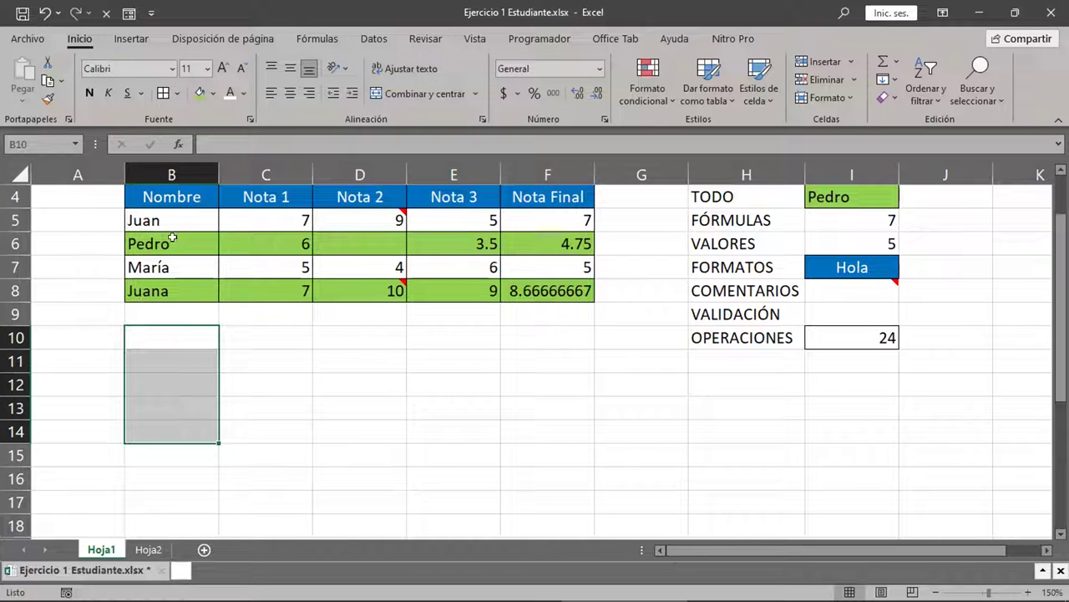
left_click_drag(171, 217, 168, 287)
mouse_move(185, 334)
left_mouse_down()
mouse_move(330, 347)
mouse_move(530, 336)
left_mouse_up()
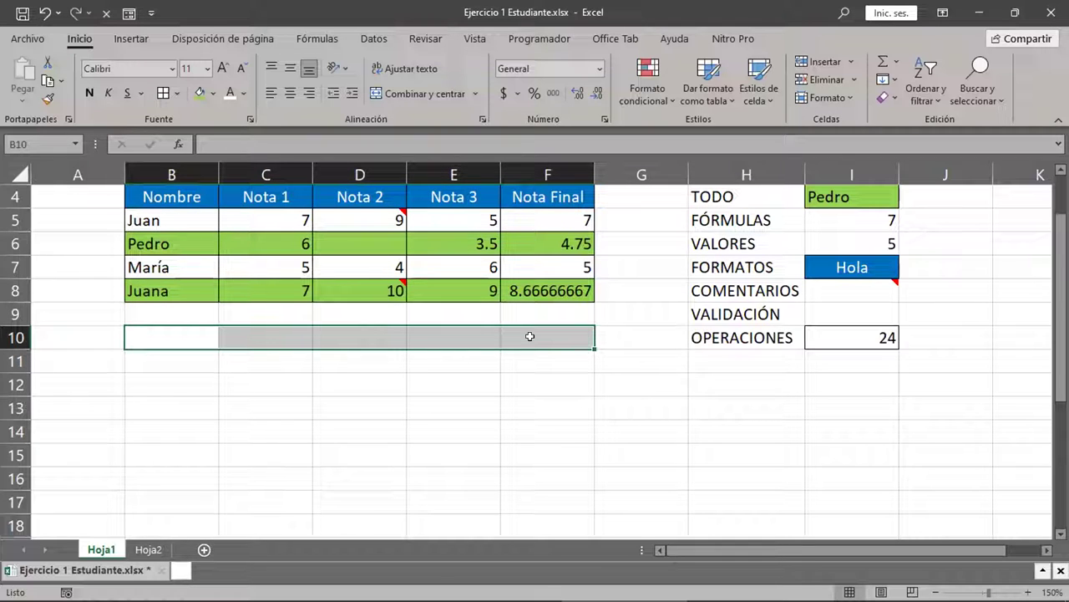
left_click(245, 217)
left_click_drag(342, 217, 543, 224)
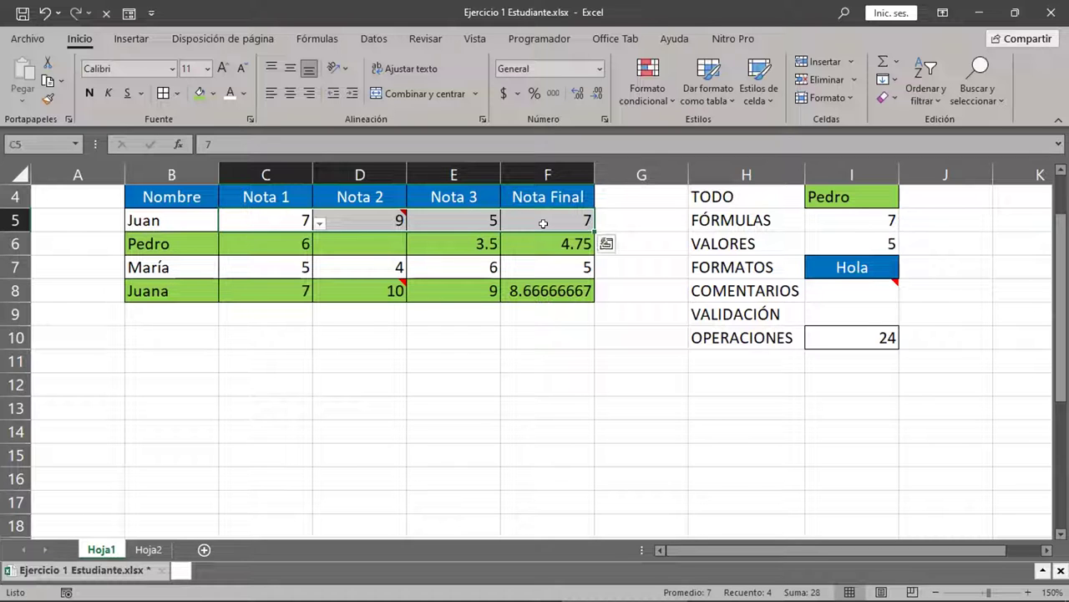
left_click_drag(272, 221, 567, 225)
mouse_move(179, 192)
left_mouse_down()
mouse_move(550, 266)
mouse_move(537, 280)
left_mouse_up()
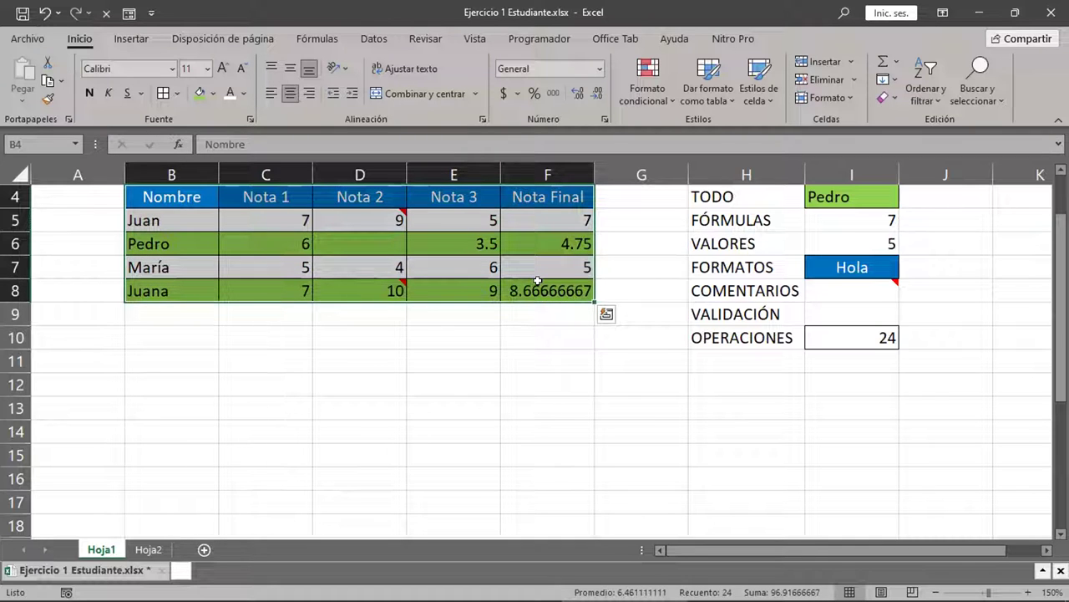
key("ctrl+c")
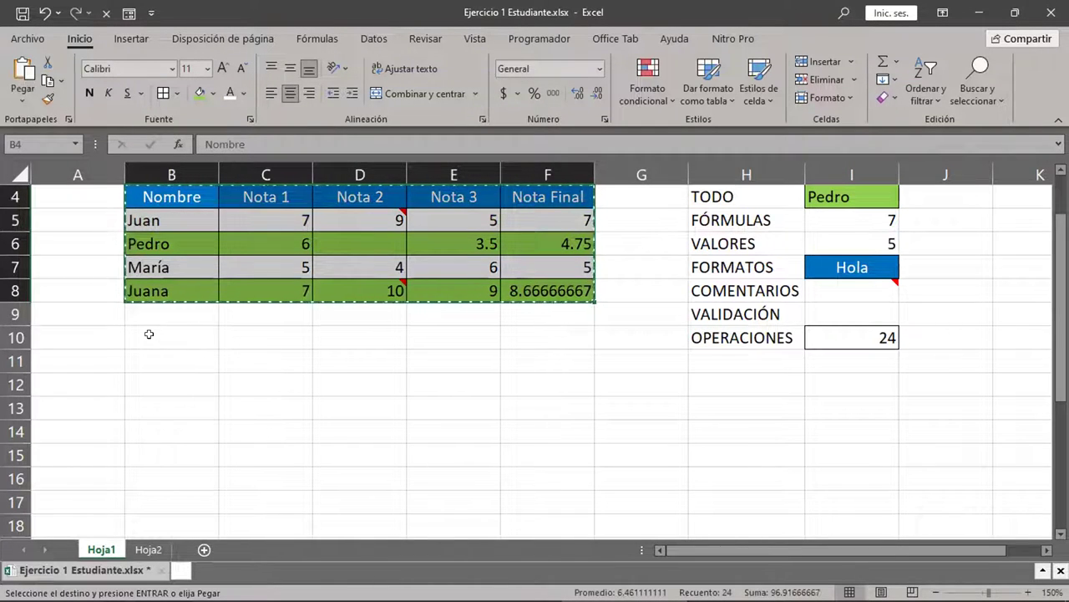
left_click(148, 334)
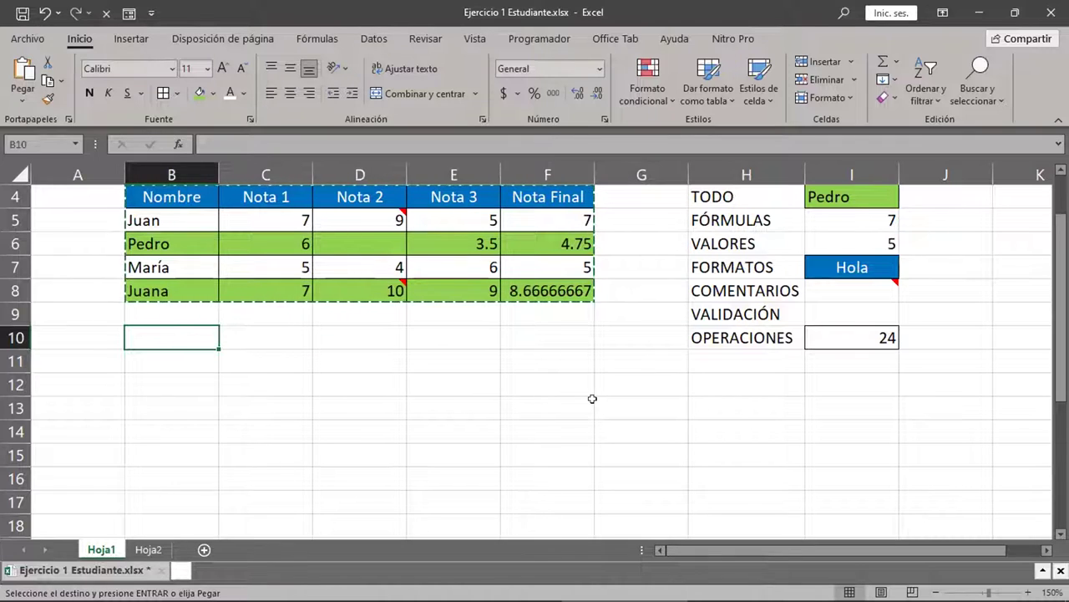
key("Escape")
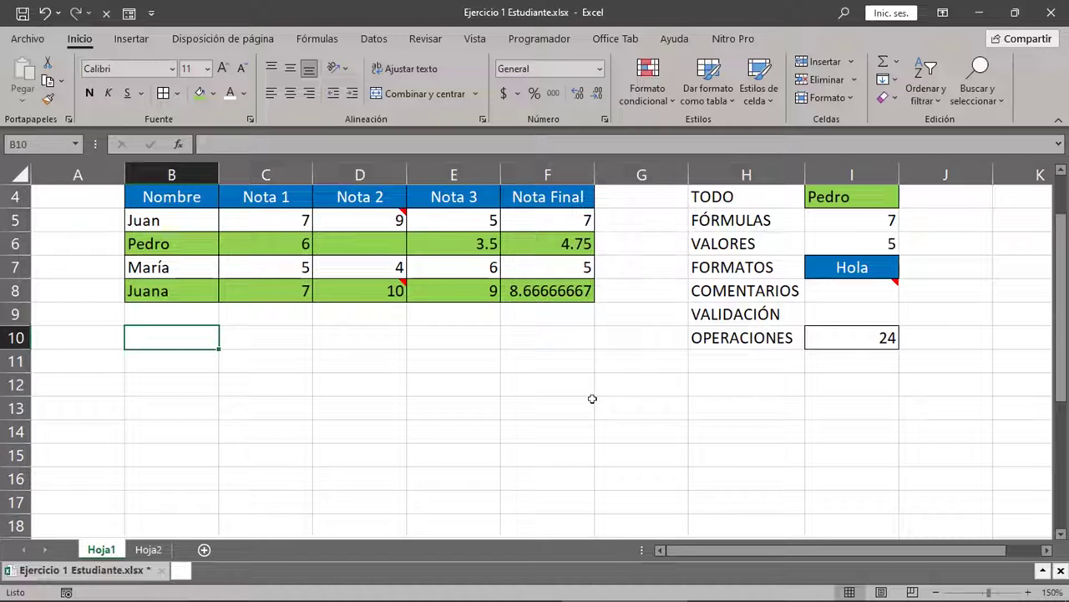
- Copy the B4:F8 grades table and paste it with Transponer at B10
left_click_drag(186, 198, 541, 282)
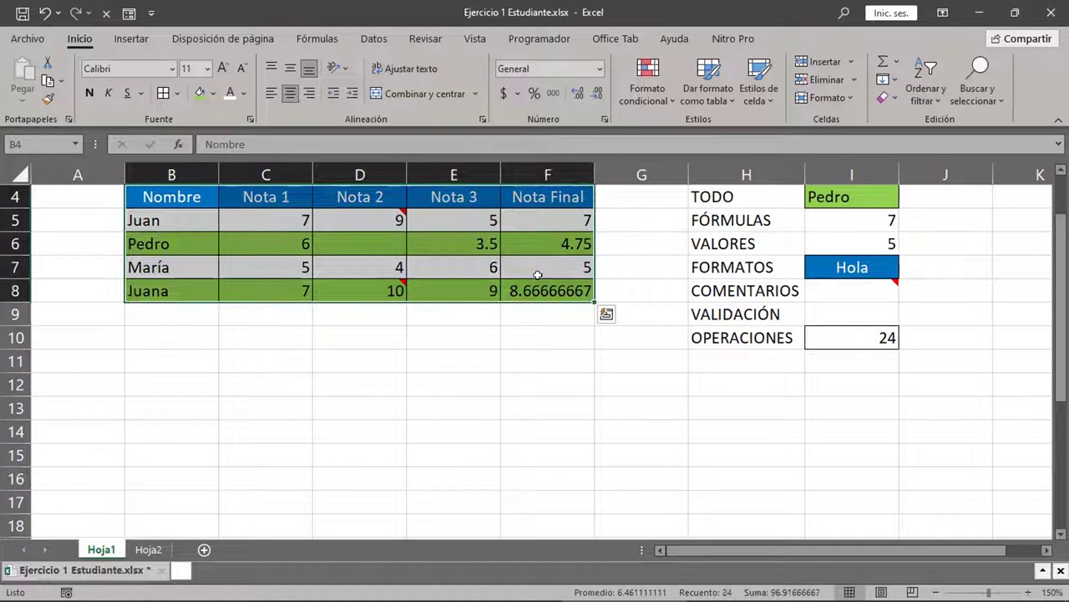
key("ctrl+c")
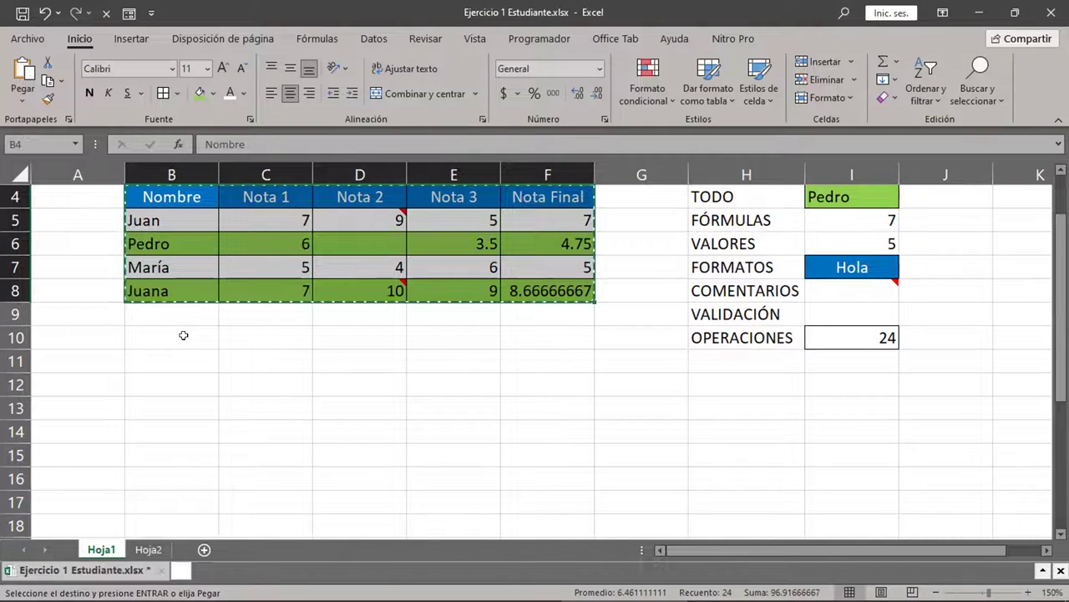
left_click(183, 335)
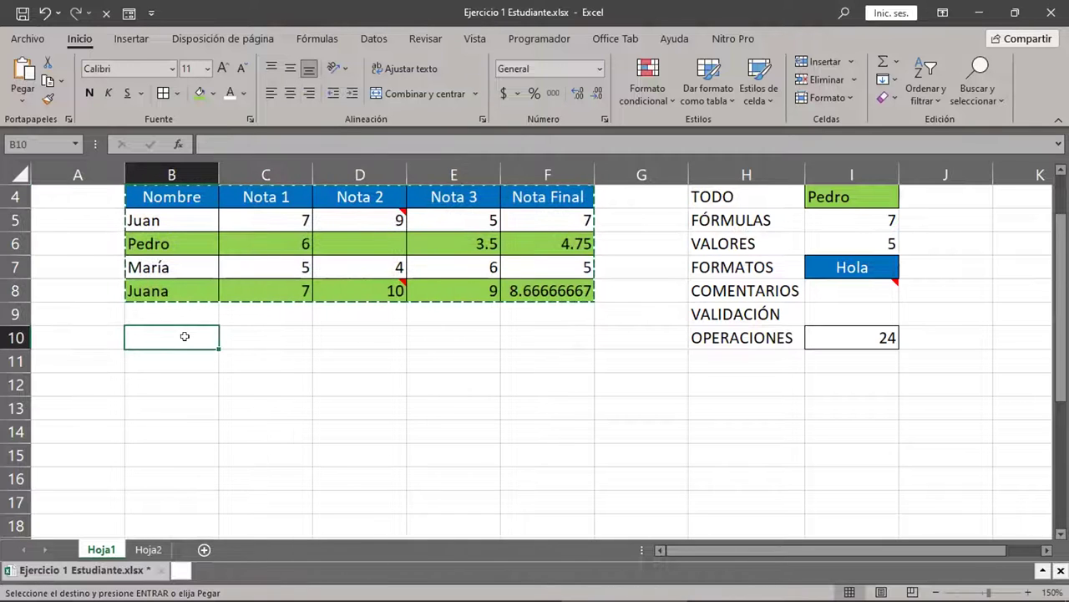
right_click(189, 343)
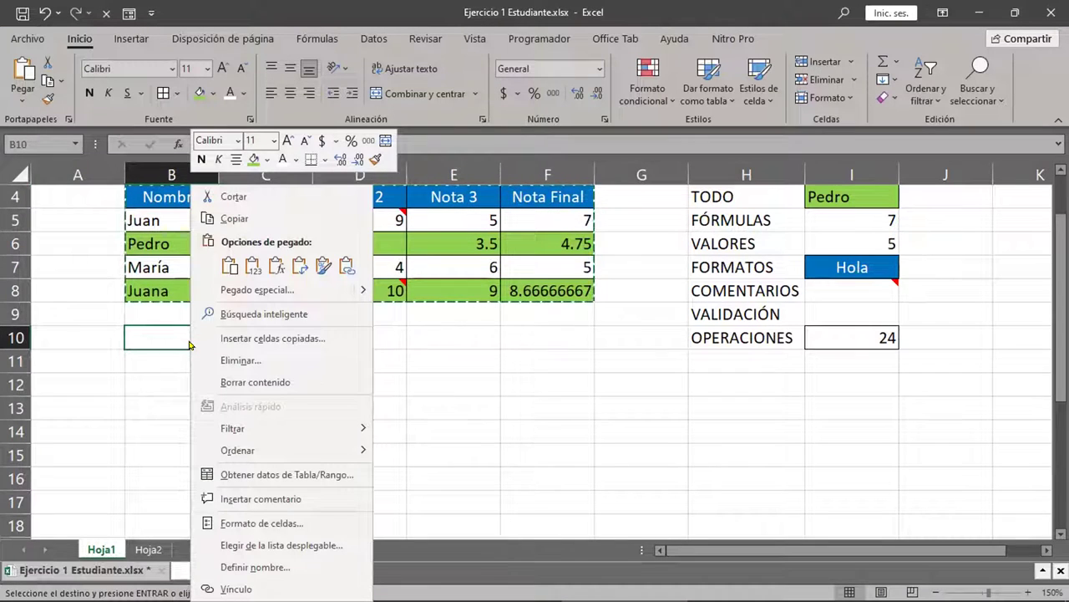
left_click(250, 290)
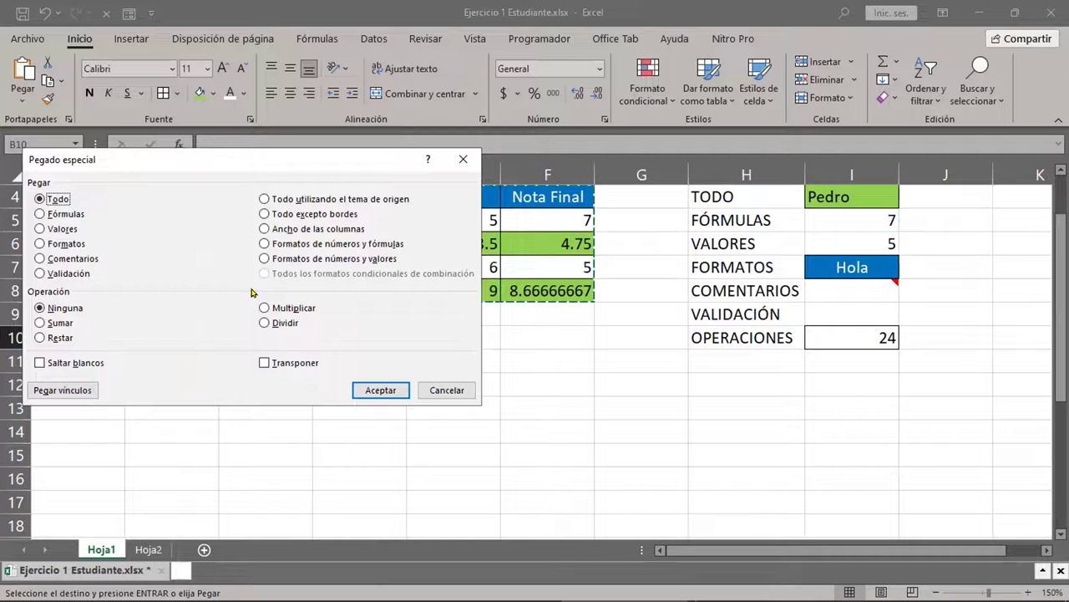
left_click(265, 364)
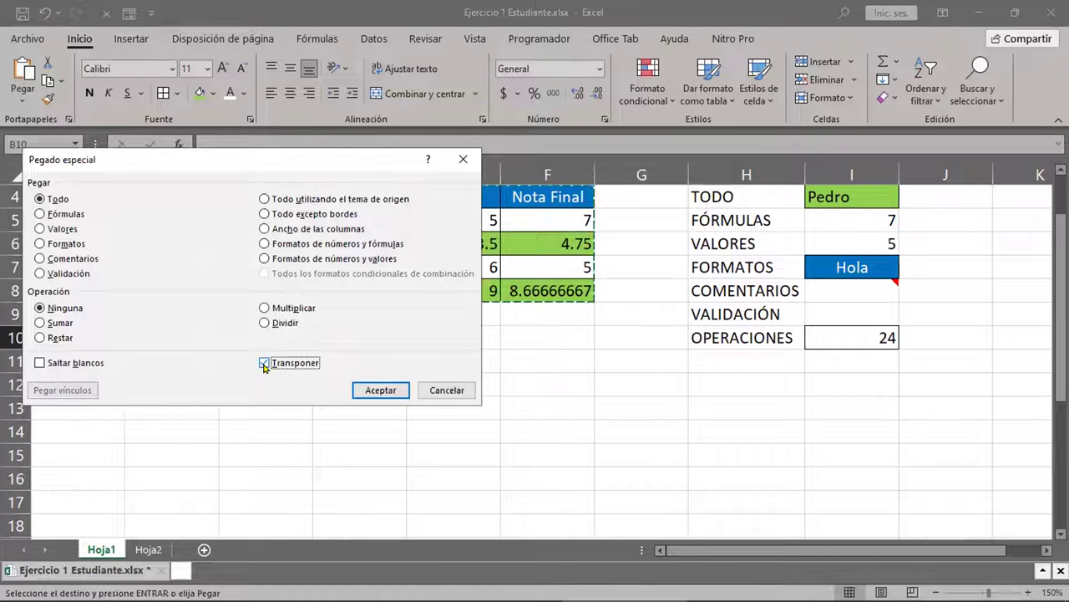
left_click(393, 389)
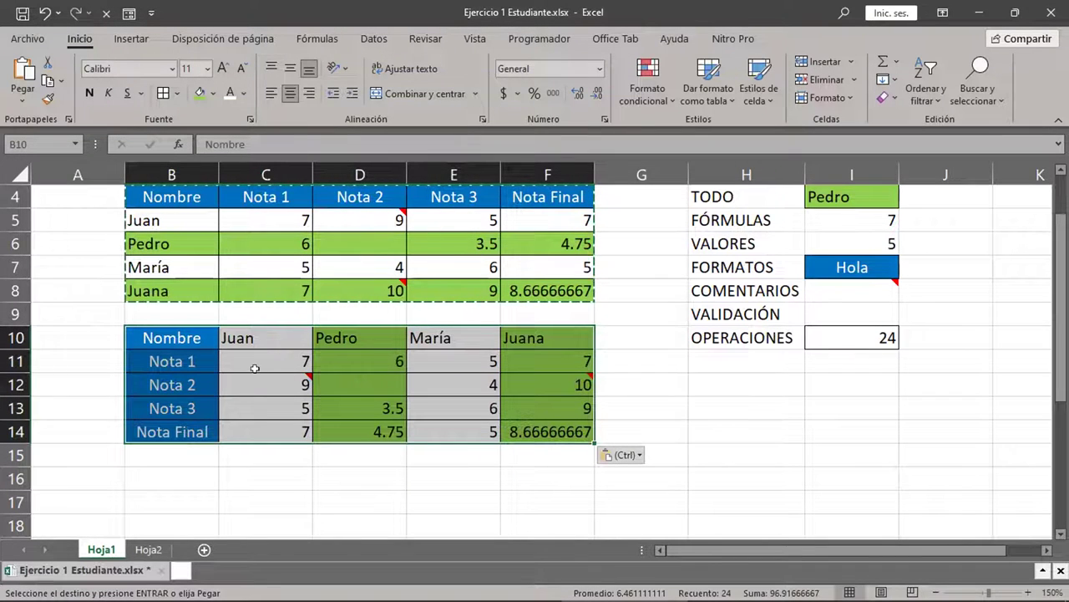
mouse_move(538, 384)
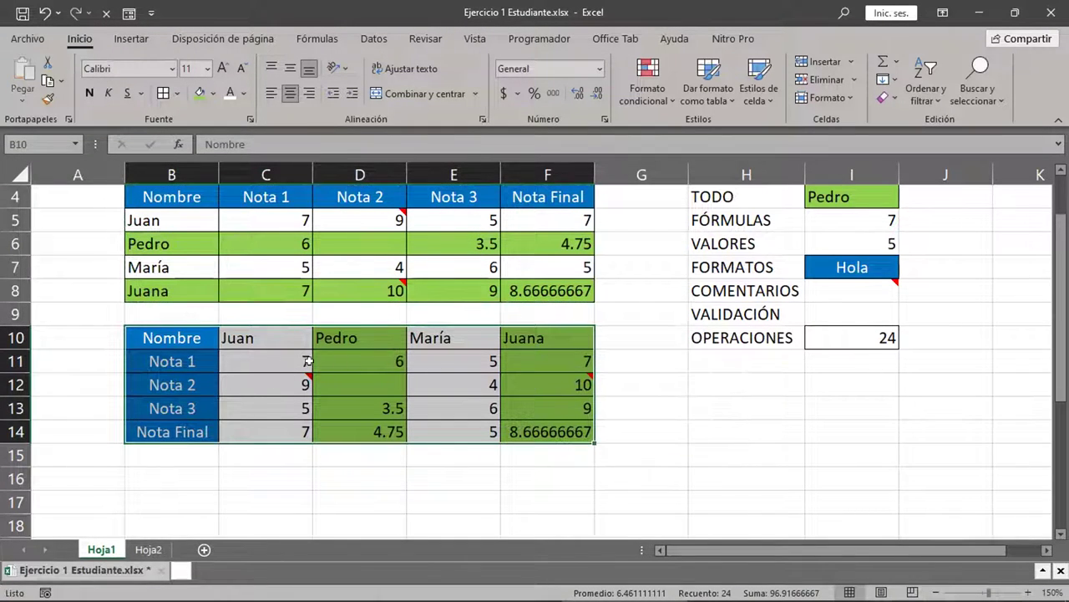
left_click(242, 360)
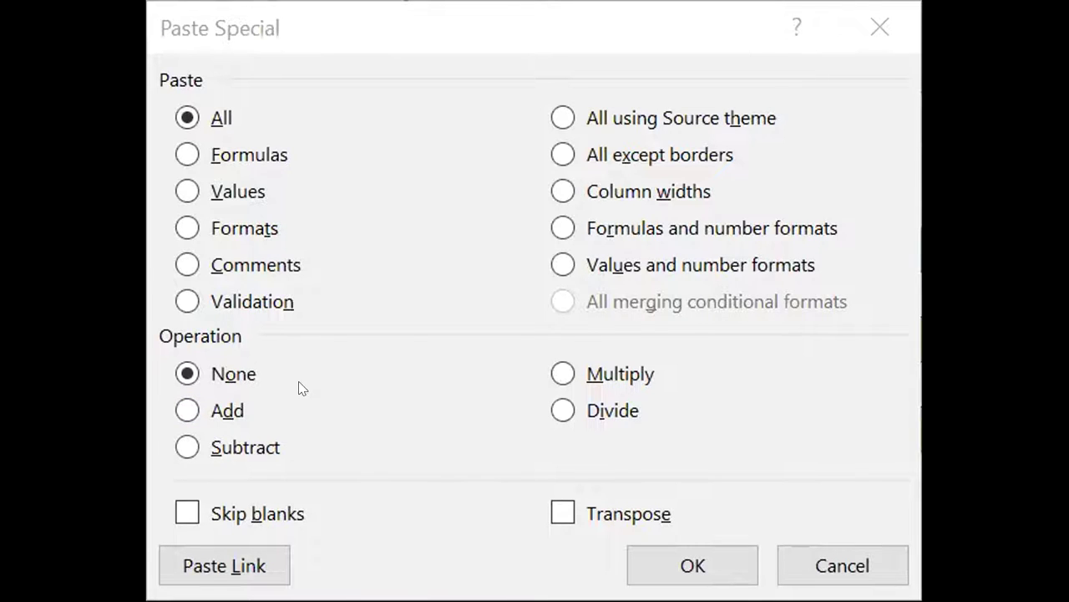
- Go to the Hoja2 sheet with the Vendedores, Ventas and Comisiones table and select an empty cell
left_click(553, 516)
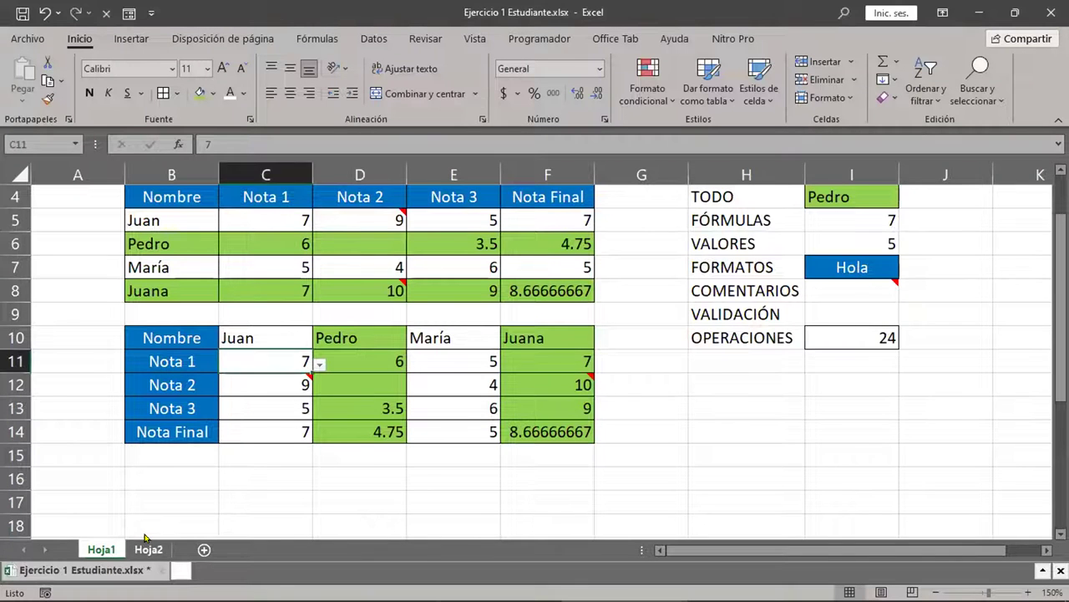
left_click(144, 538)
left_click(797, 322)
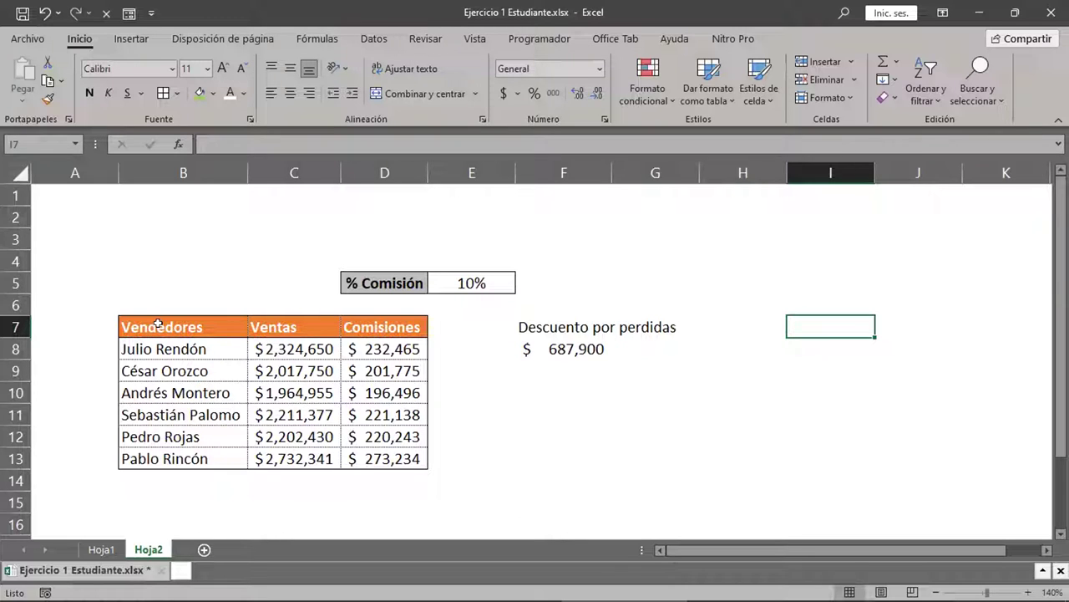
- Review the vendor and sales ranges, then open D8's formula =C8*$E$5
left_click_drag(158, 324, 354, 349)
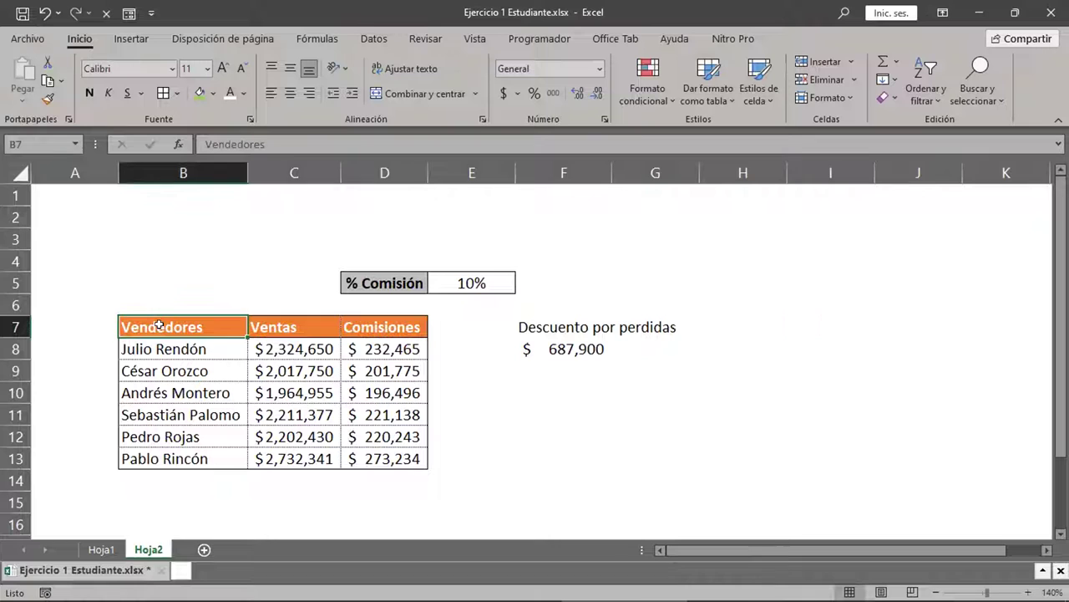
left_click_drag(354, 349, 368, 460)
left_click(310, 348)
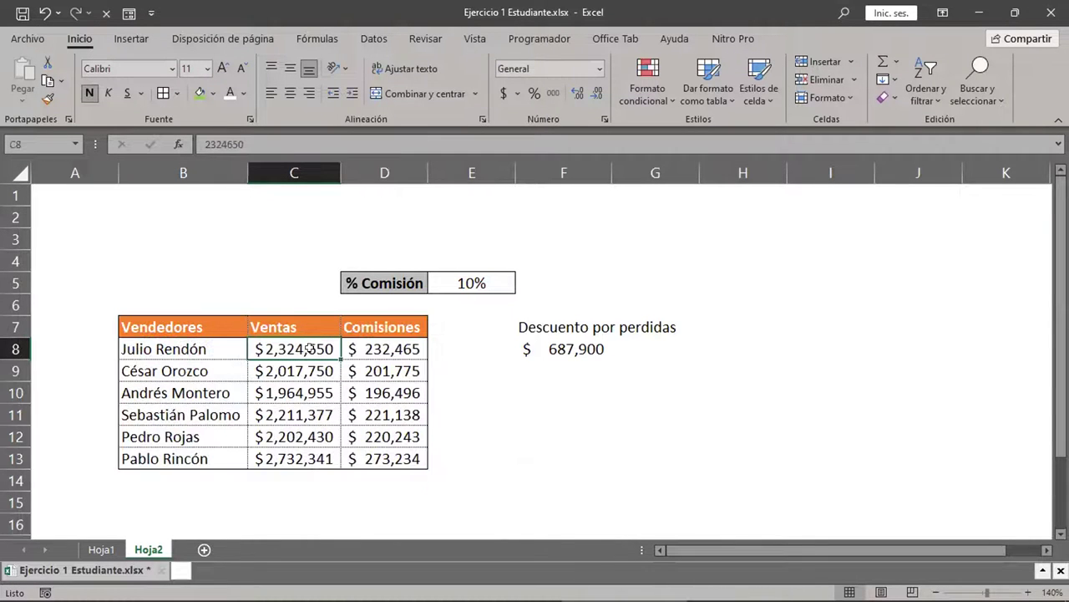
left_click(373, 348)
left_click(288, 355)
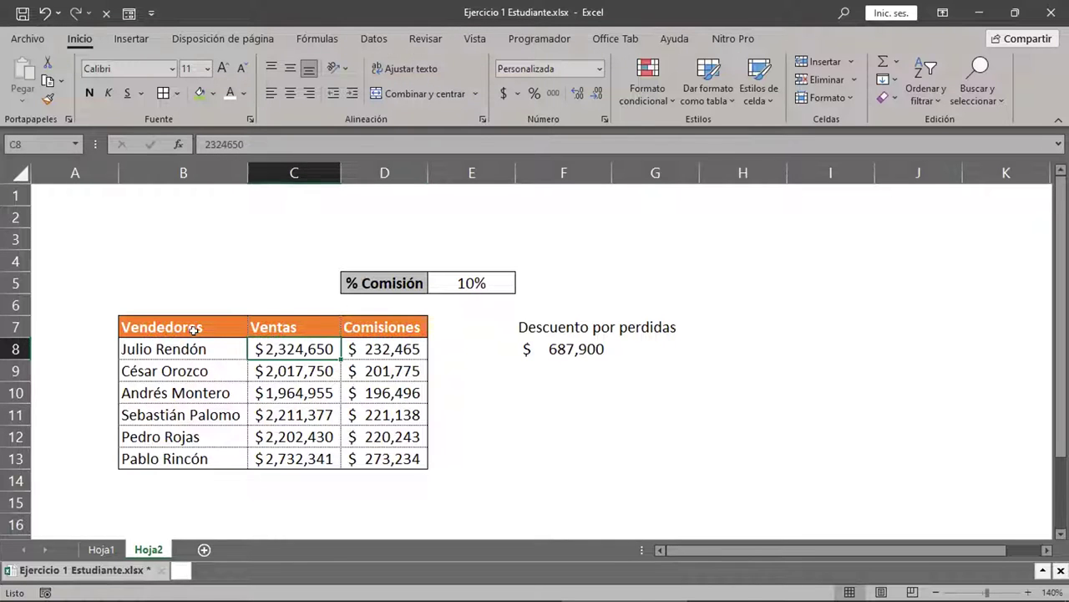
left_click_drag(194, 329, 297, 457)
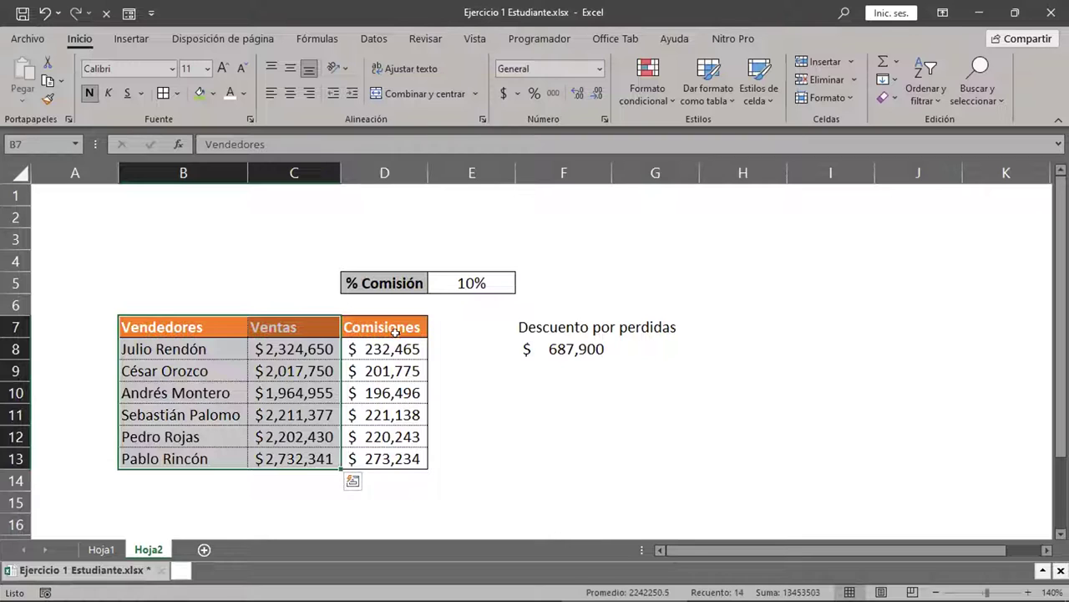
left_click(394, 339)
double_click(393, 340)
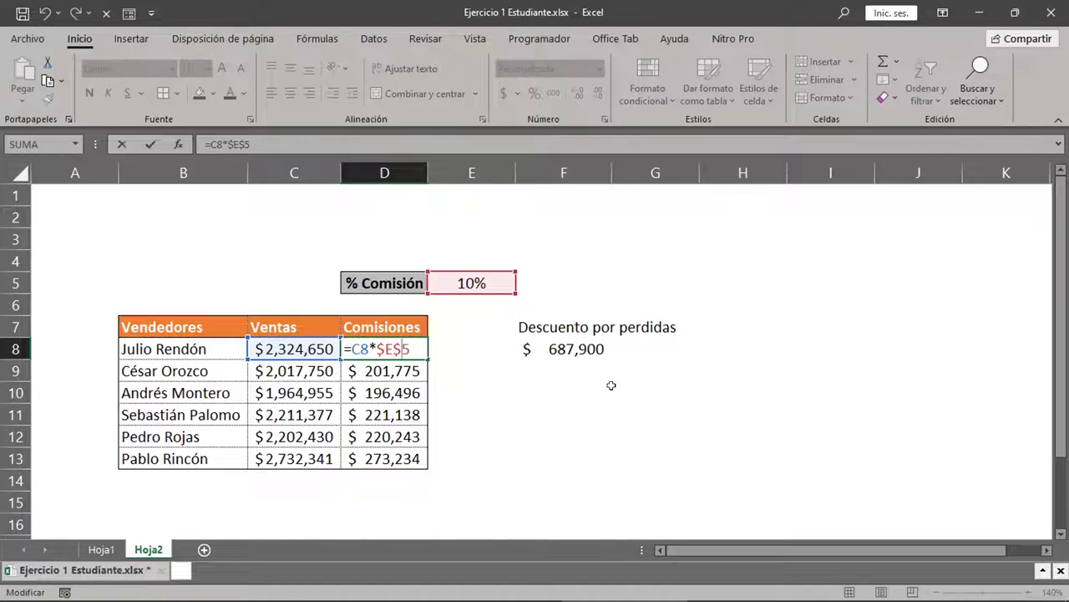
- Zoom to 160%, review D8's C8 reference, then fill to D13 and delete D8:D13
key("ctrl+Return")
left_click(1029, 591)
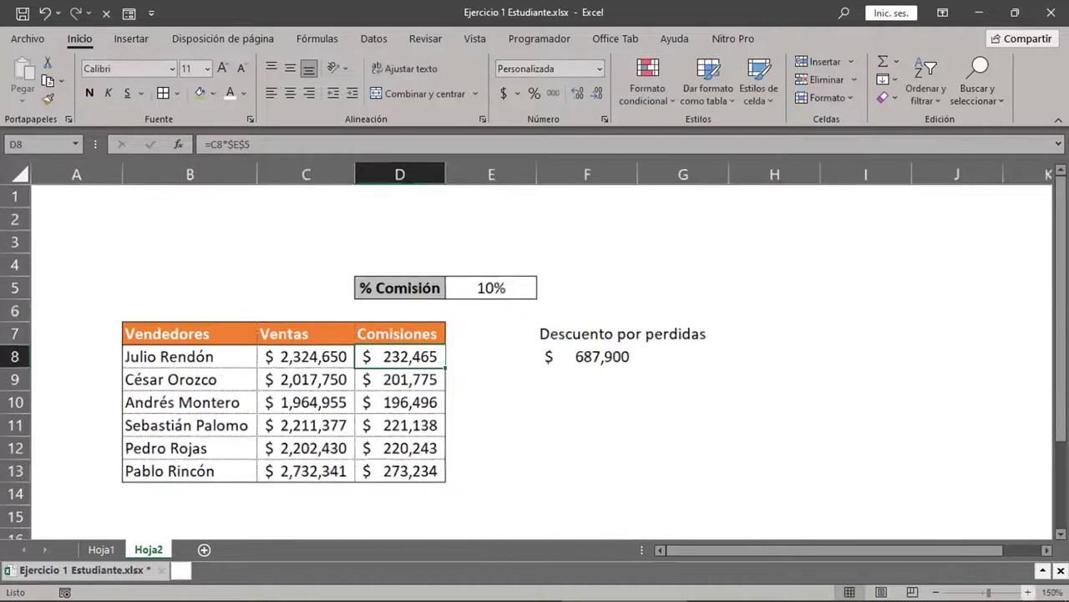
left_click(1029, 592)
scroll(757, 457, "down", 1)
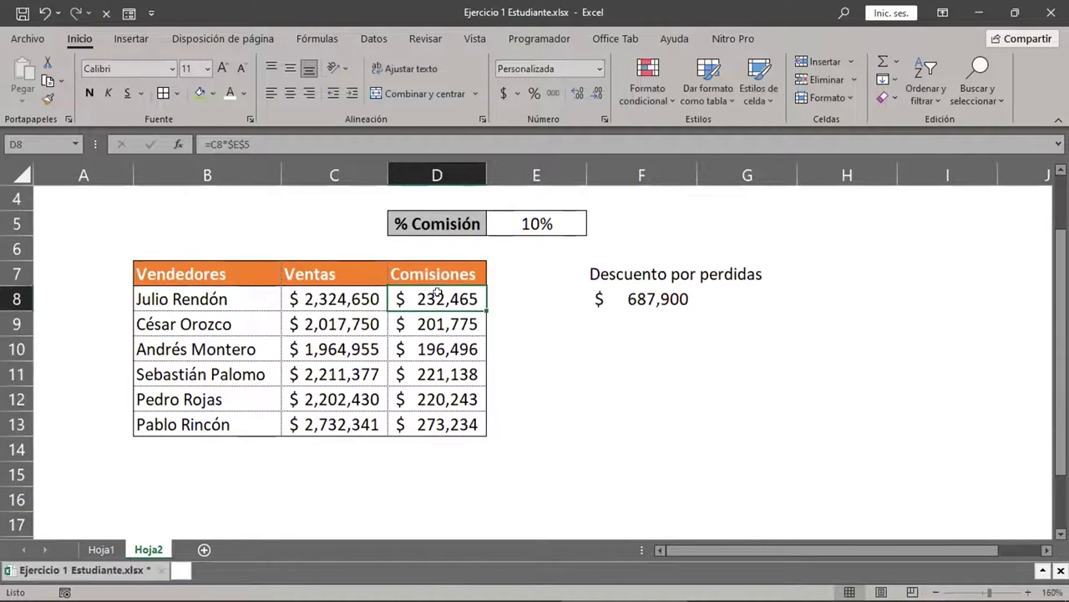
double_click(443, 299)
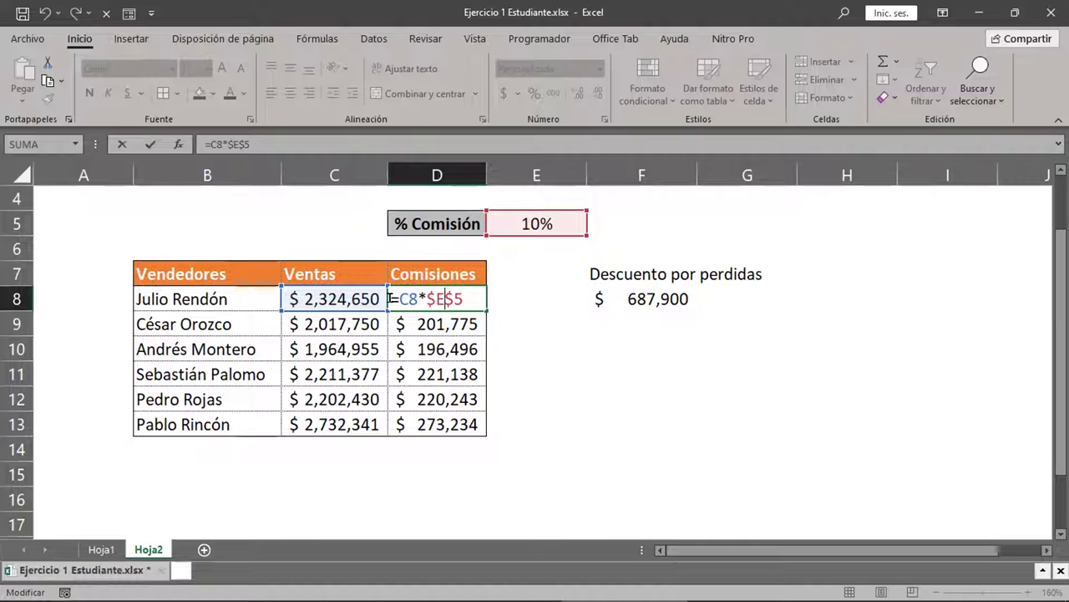
left_click_drag(398, 298, 418, 298)
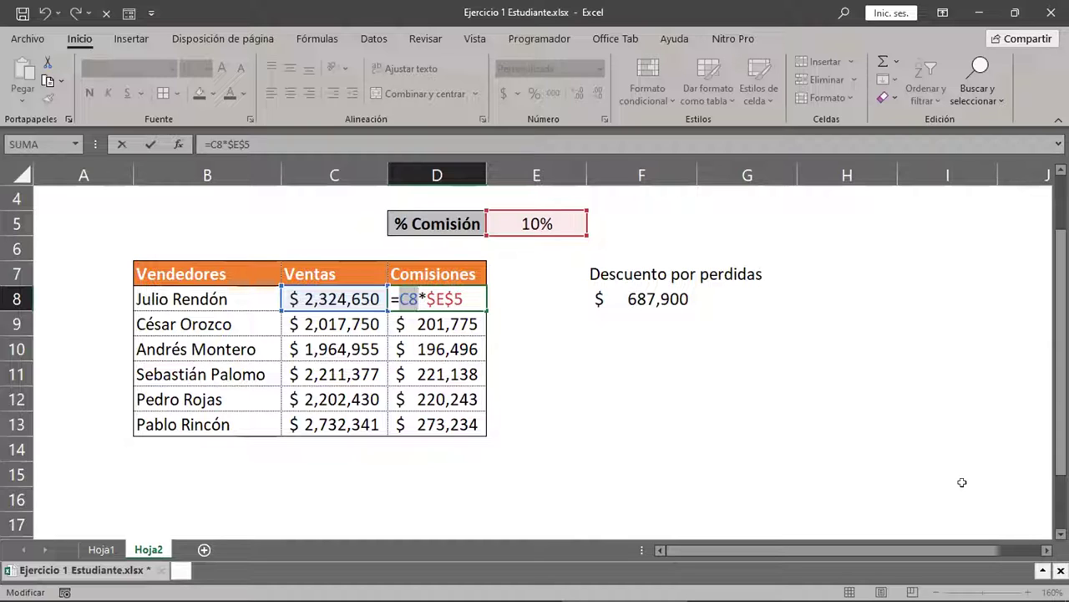
key("ctrl+Return")
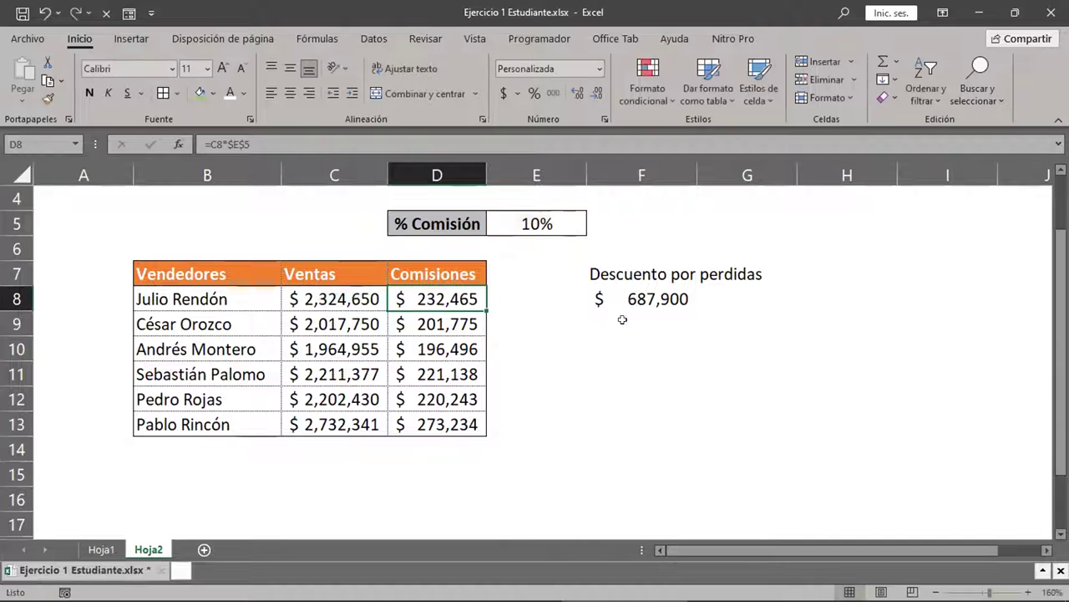
left_click_drag(485, 310, 473, 422)
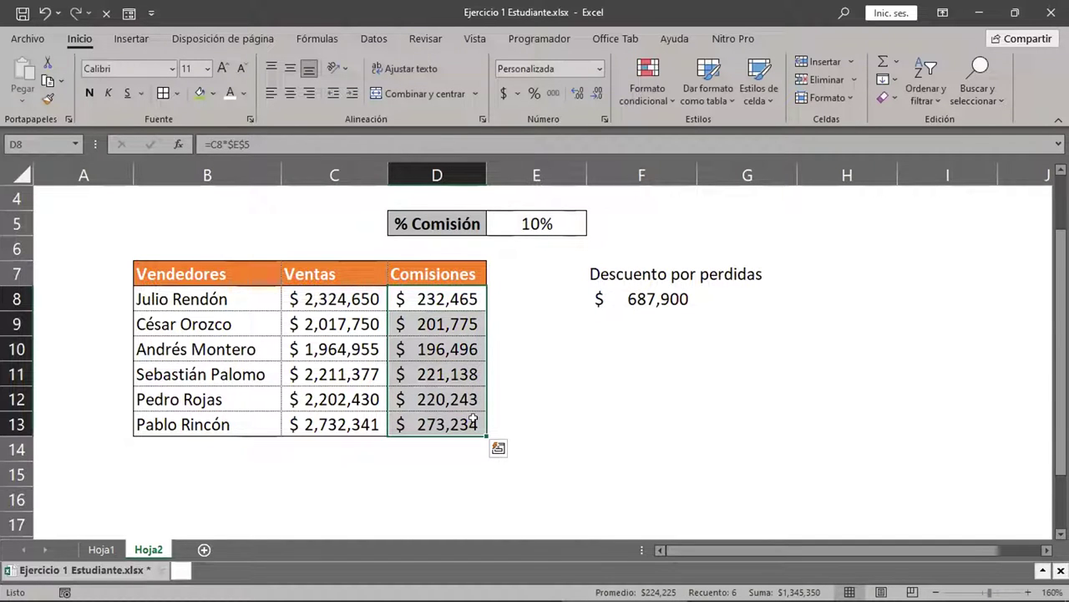
key("Delete")
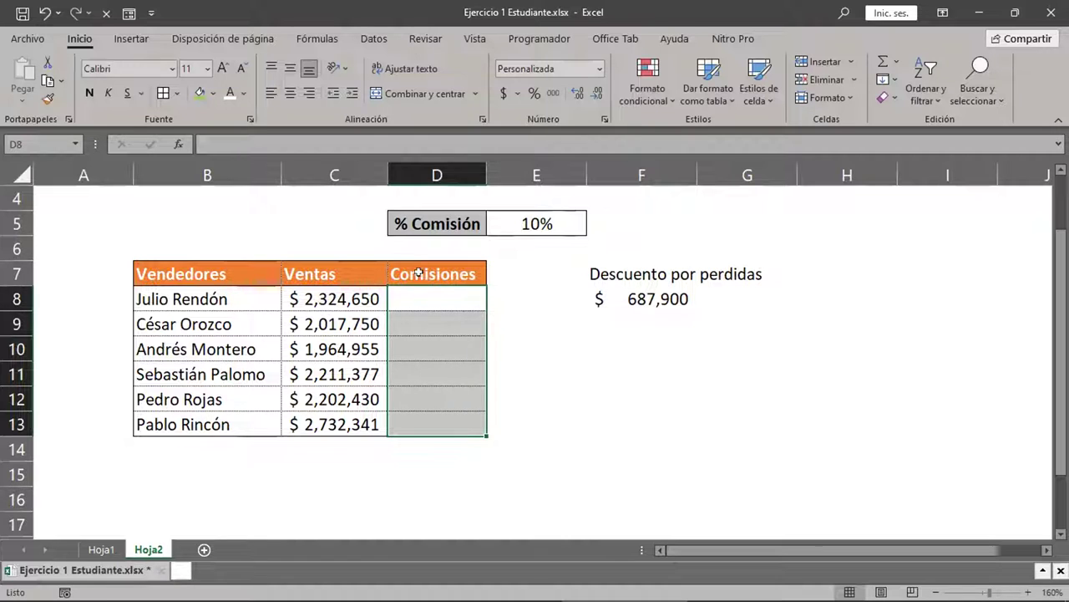
- Enter =C8*E5 in D8, giving a first commission of $ 232,465
left_click(447, 297)
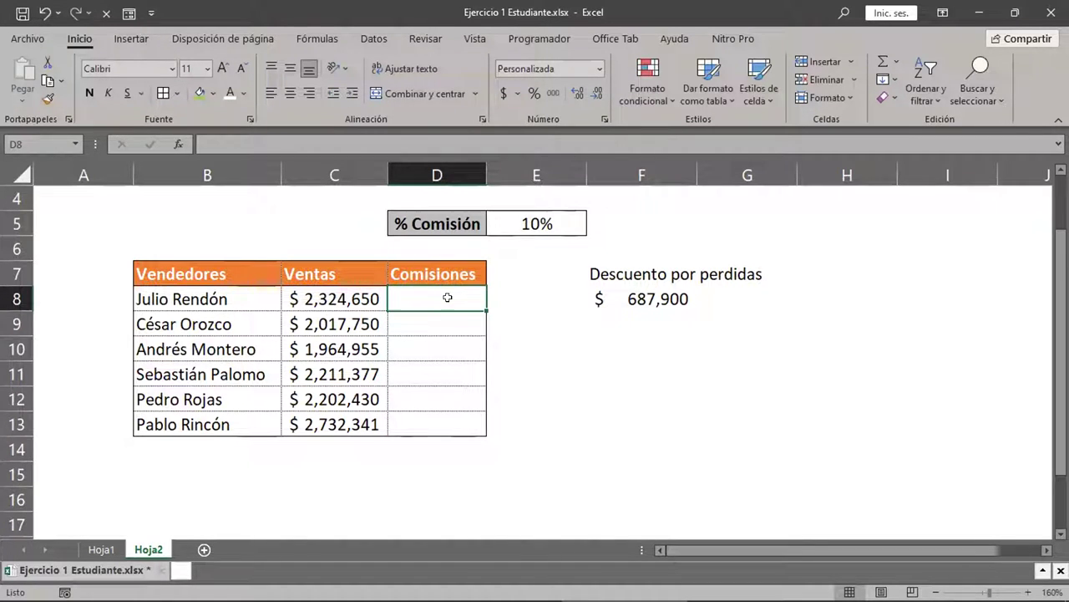
type("=")
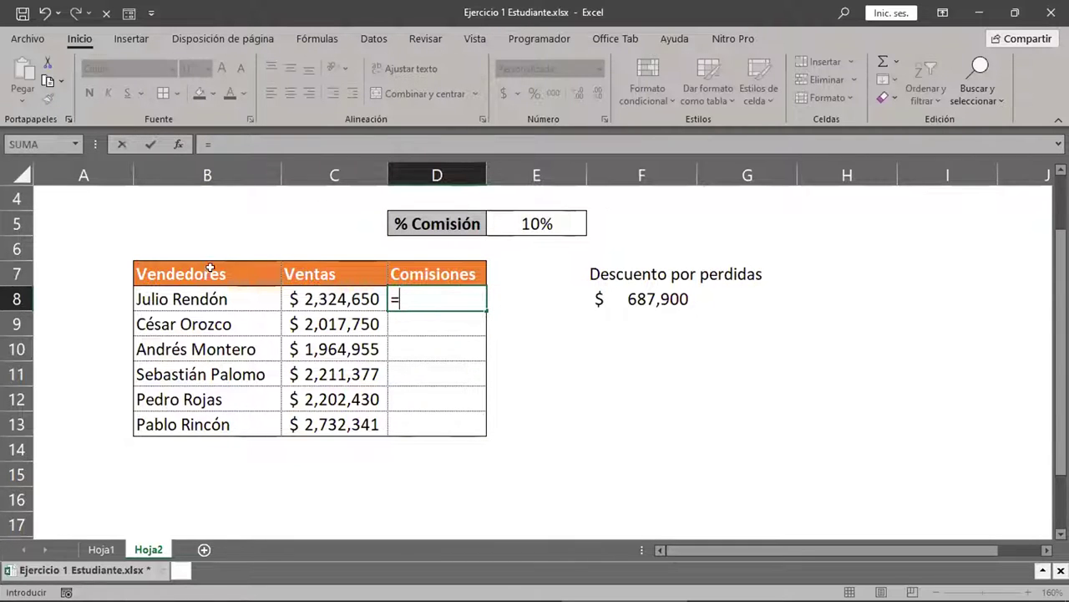
left_click(346, 293)
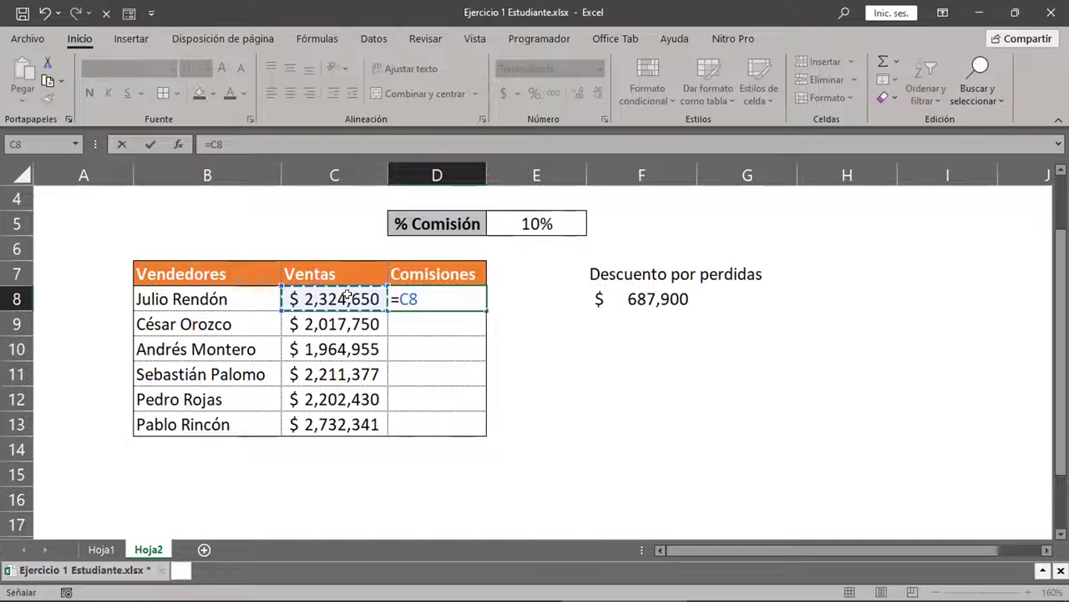
type("*")
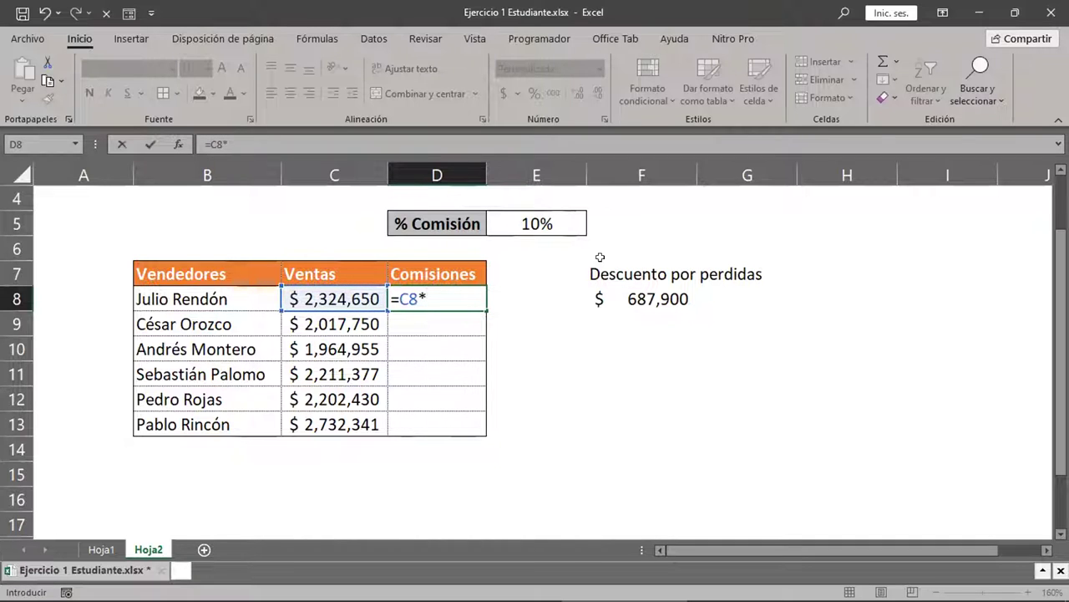
left_click(530, 231)
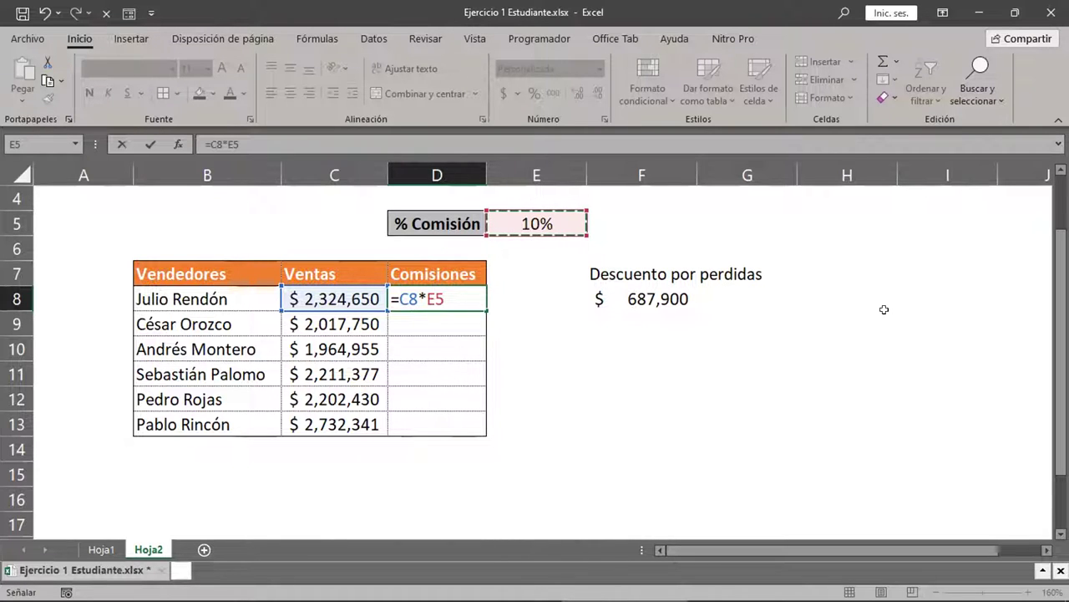
key("Return")
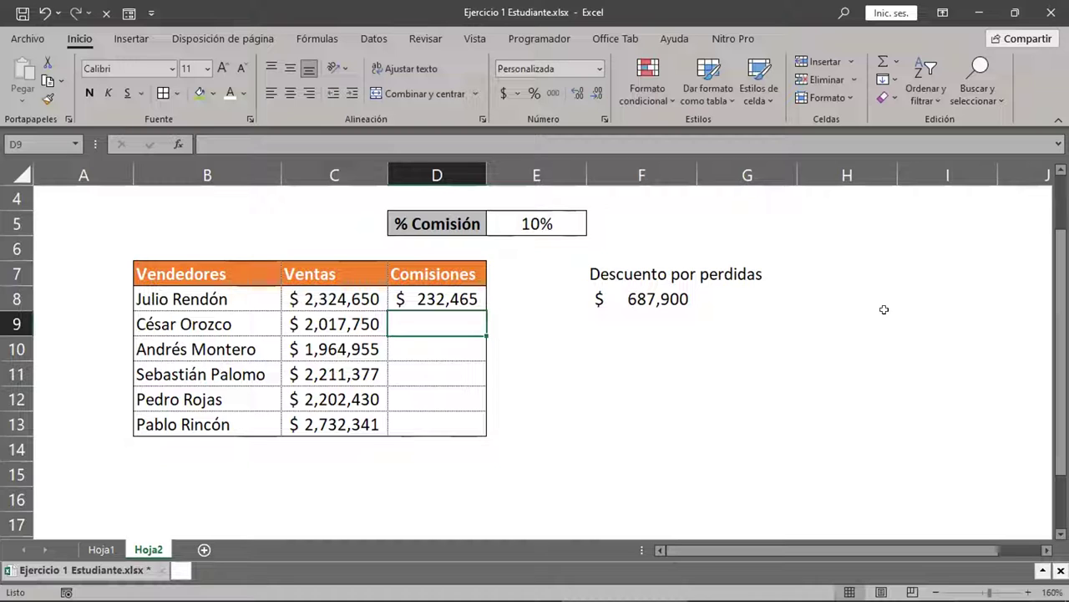
- Fill D8's formula down to D13 and inspect D9's shifted formula =C9*E6
left_click(437, 294)
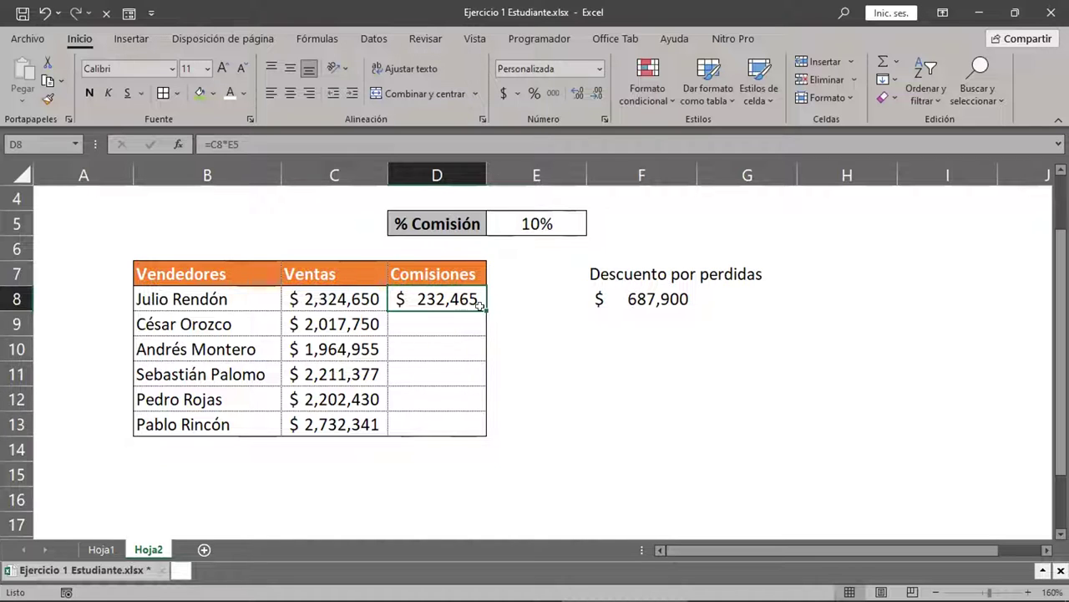
left_click_drag(483, 308, 463, 433)
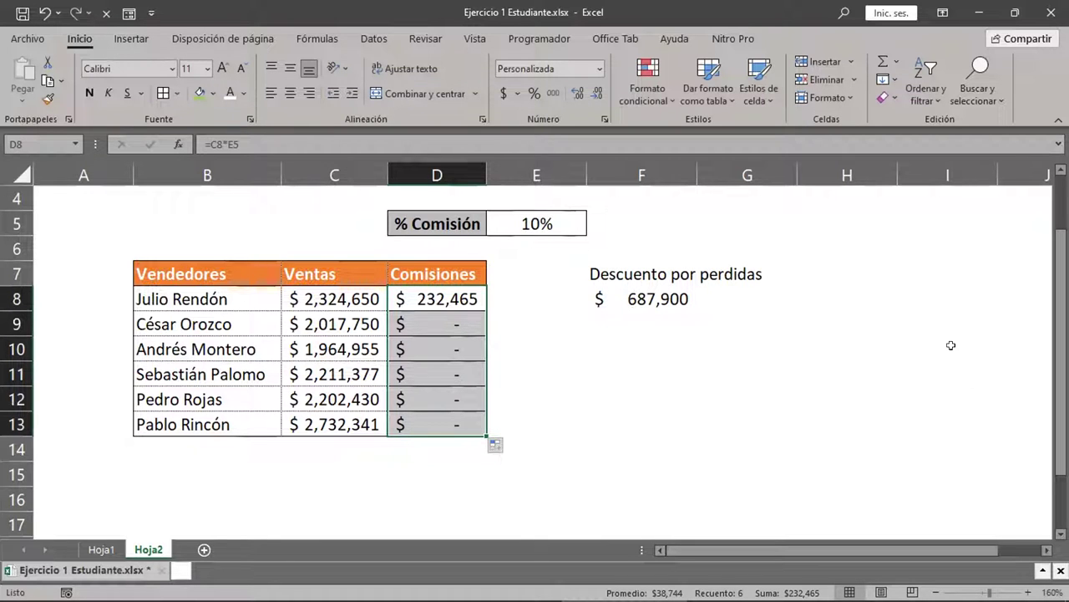
double_click(435, 321)
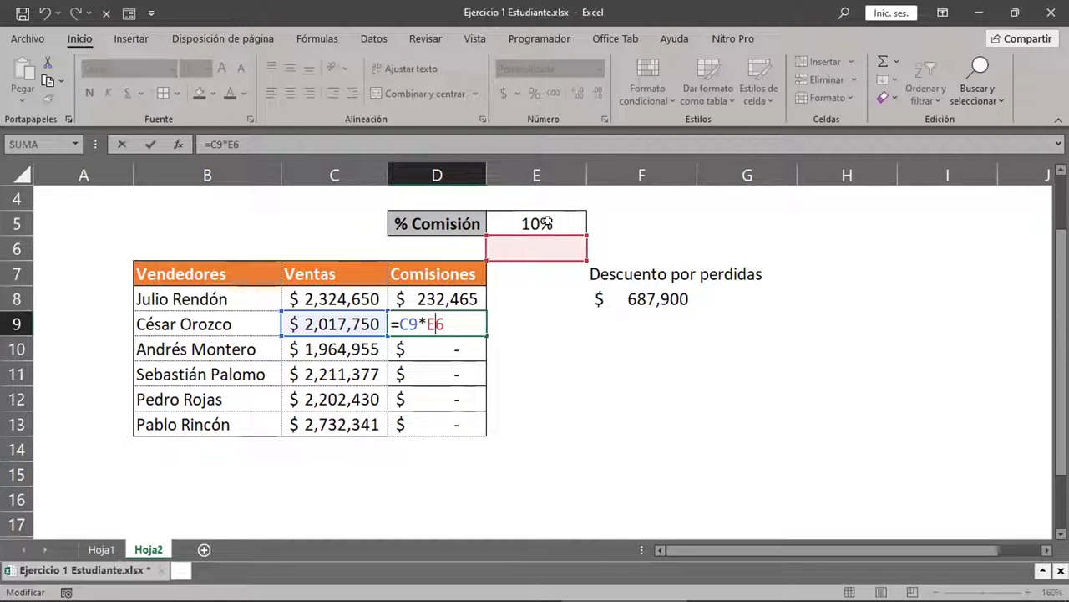
- Check the copied commission formulas in D9 through D13, leaving each unchanged
key("Escape")
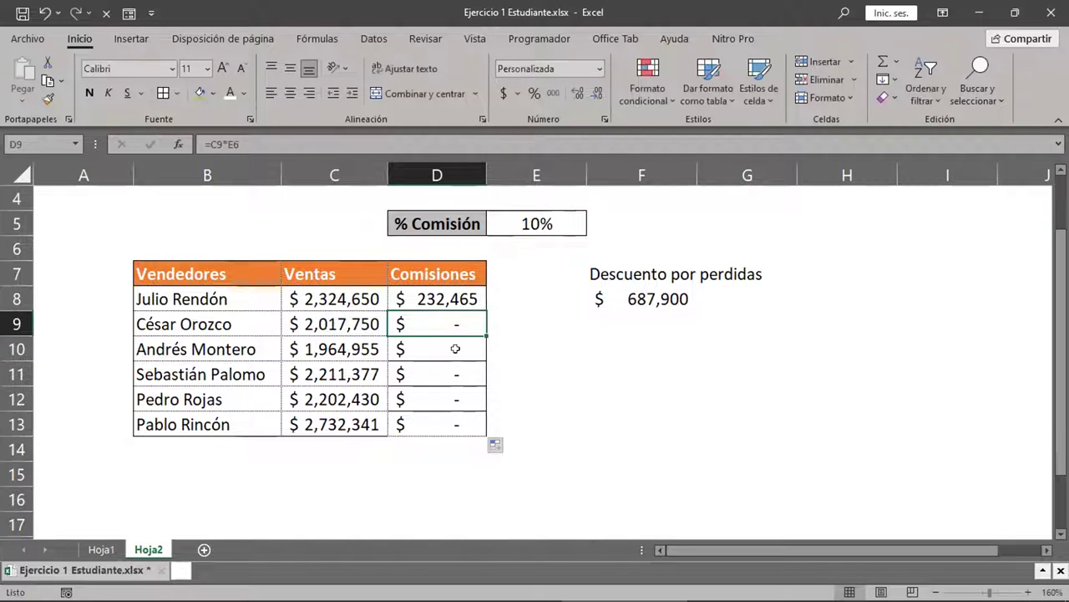
double_click(455, 348)
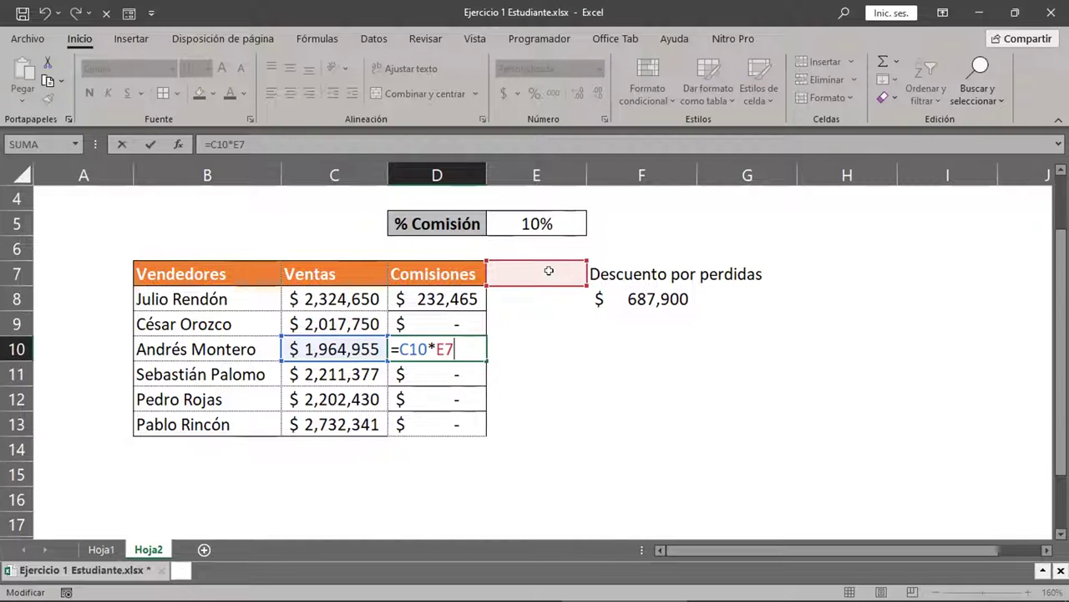
key("Return")
double_click(447, 372)
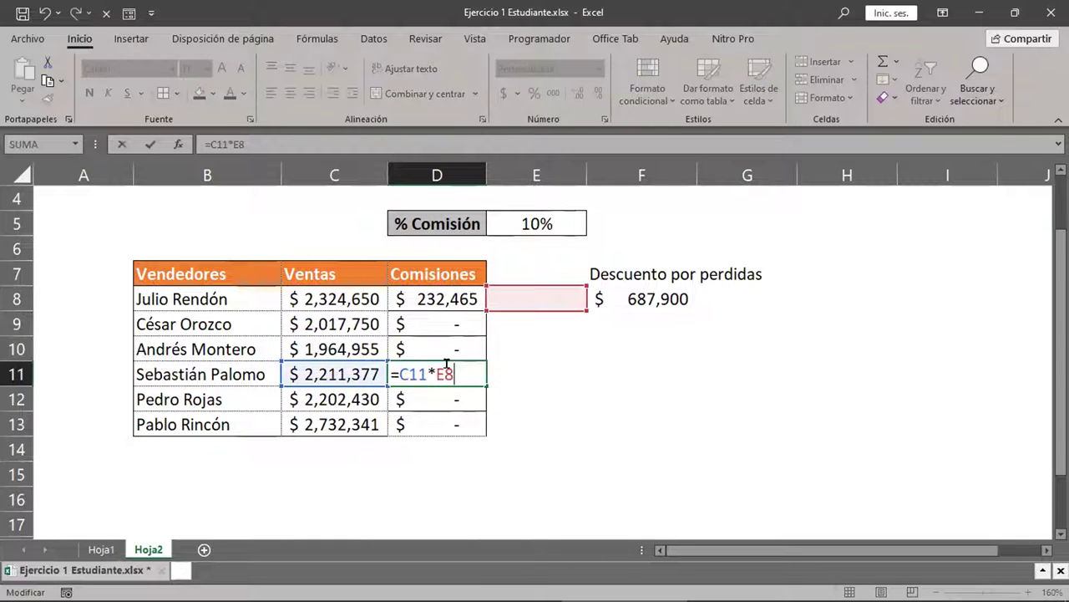
key("Return")
double_click(443, 398)
key("Escape")
double_click(443, 424)
key("Escape")
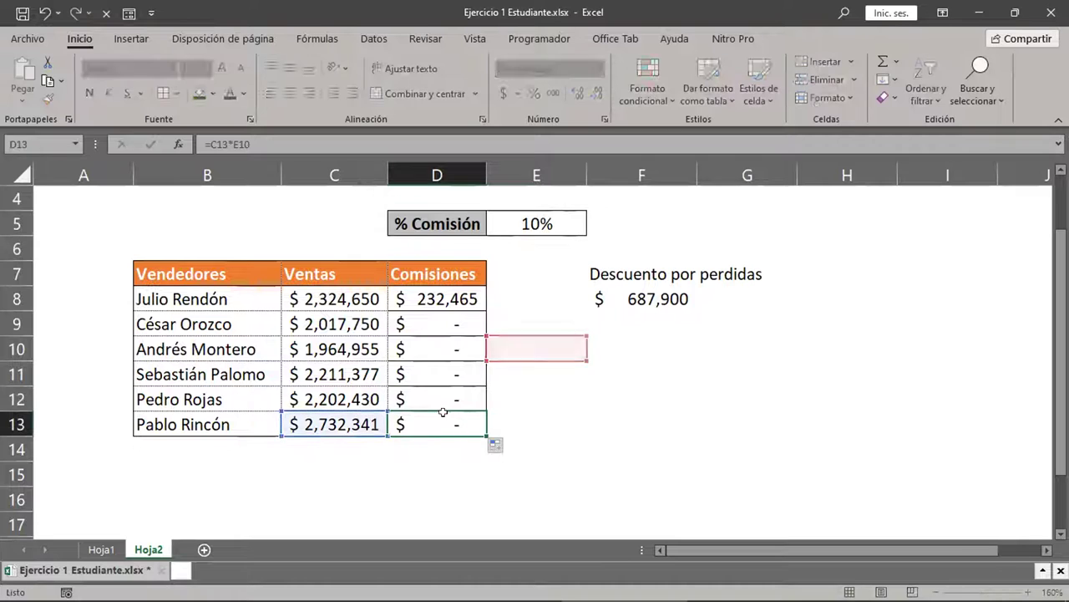
- Refill D8's formula to D13, highlight the Ventas values and E5, then open D8 for editing
left_click(455, 298)
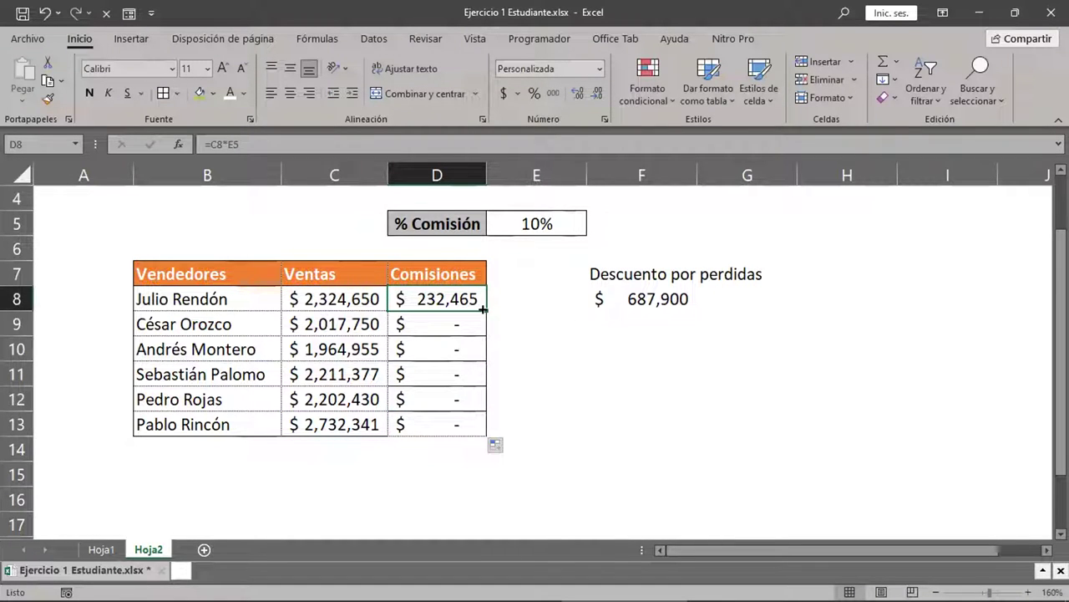
mouse_move(483, 310)
left_mouse_down()
mouse_move(470, 426)
mouse_move(467, 324)
mouse_move(448, 426)
left_mouse_up()
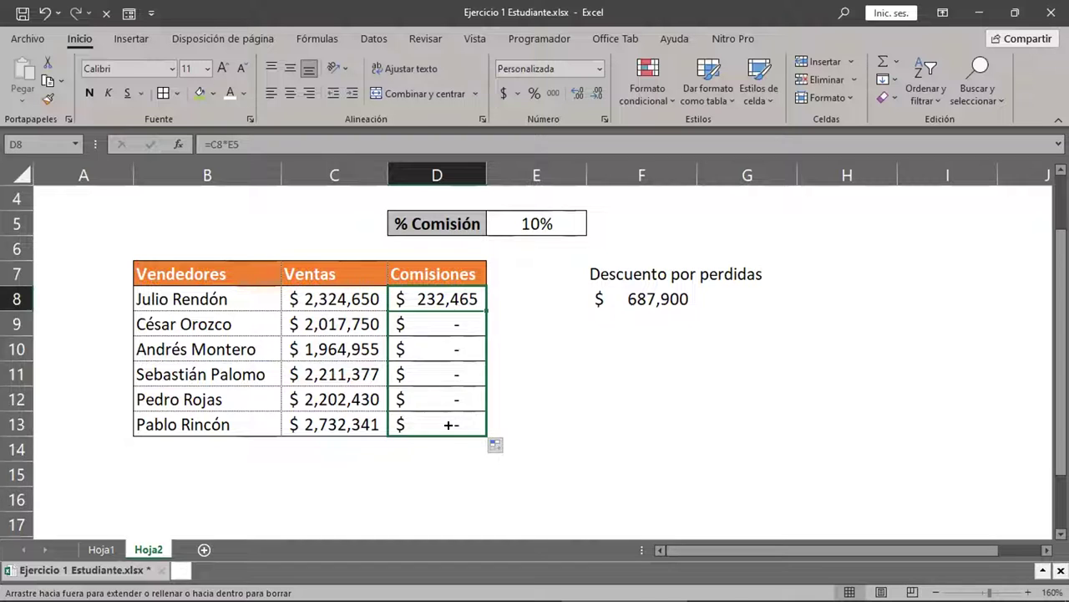
left_click_drag(449, 424, 448, 425)
left_click_drag(355, 321, 344, 424)
mouse_move(534, 223)
left_mouse_down()
mouse_move(517, 387)
mouse_move(516, 211)
left_mouse_up()
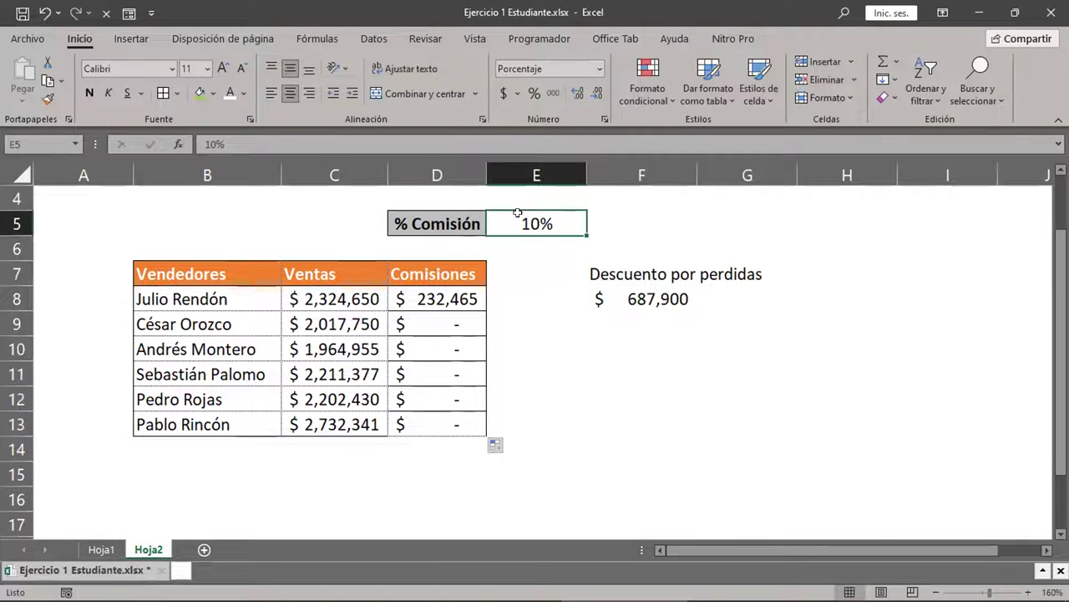
left_click_drag(357, 308, 343, 425)
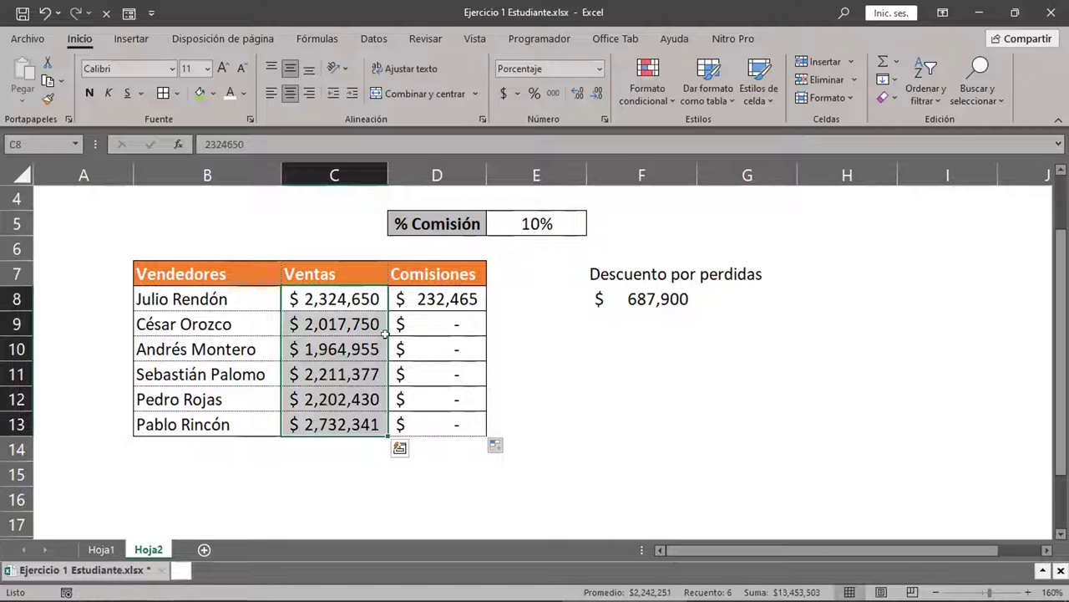
left_click(532, 223)
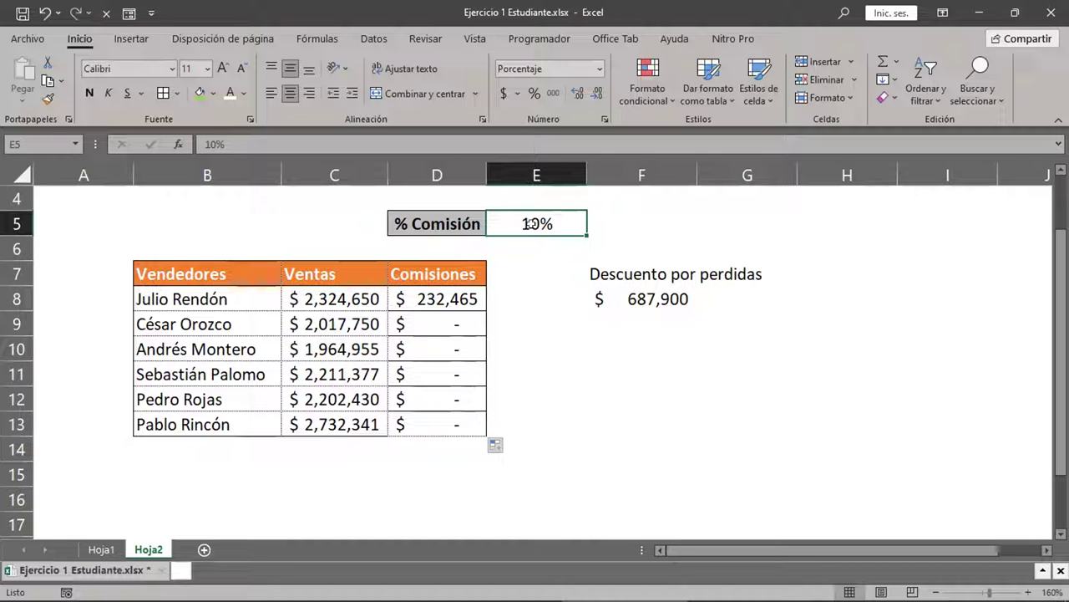
double_click(452, 298)
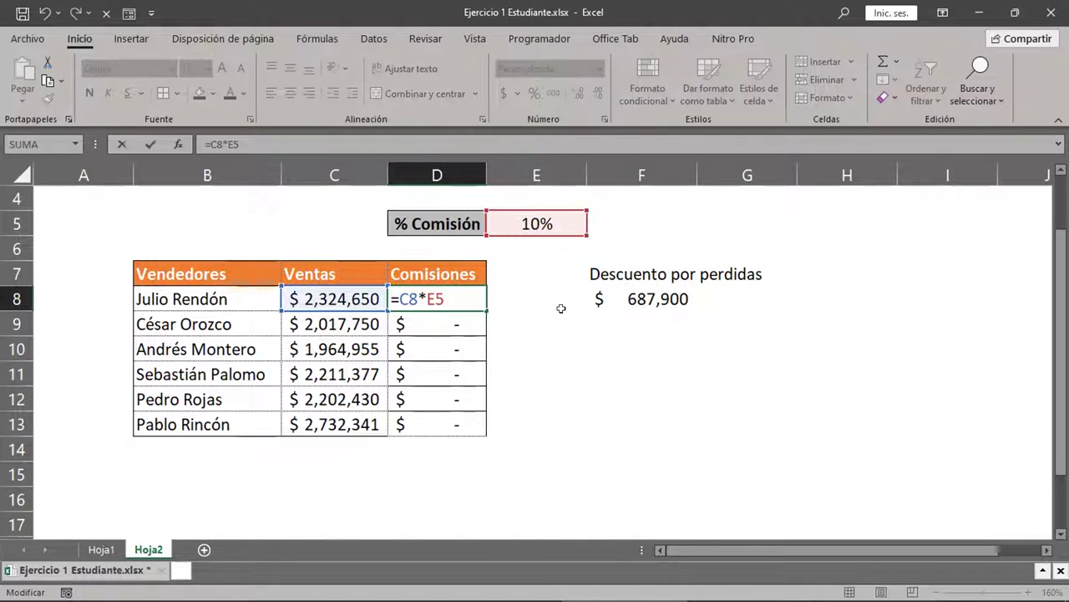
- Change D8's rate reference to $E$5 and fill the formula down to D13
left_click(426, 298)
type("$E")
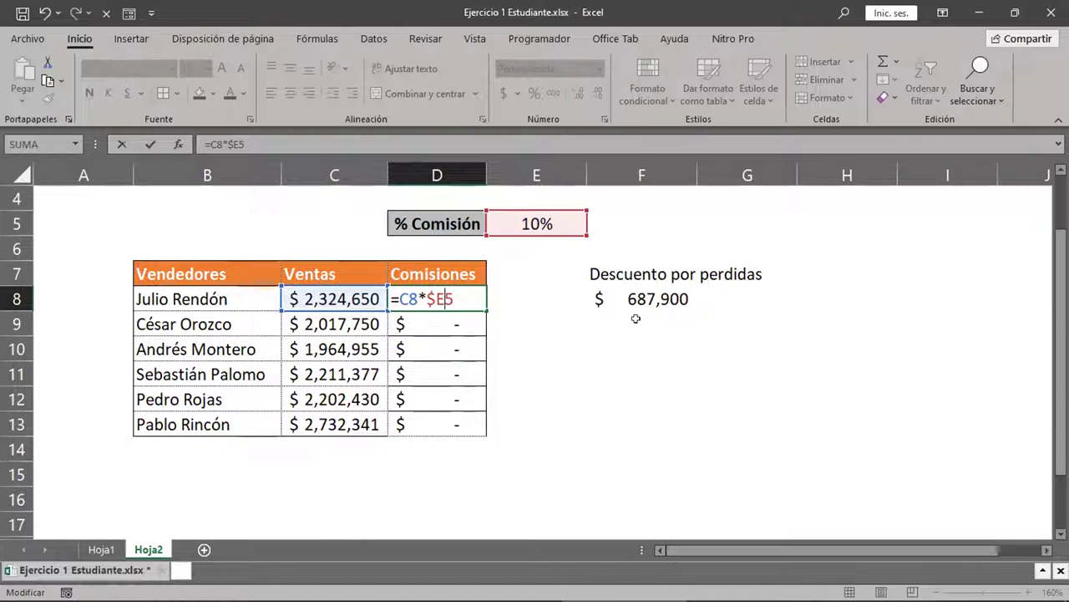
type("$")
key("Return")
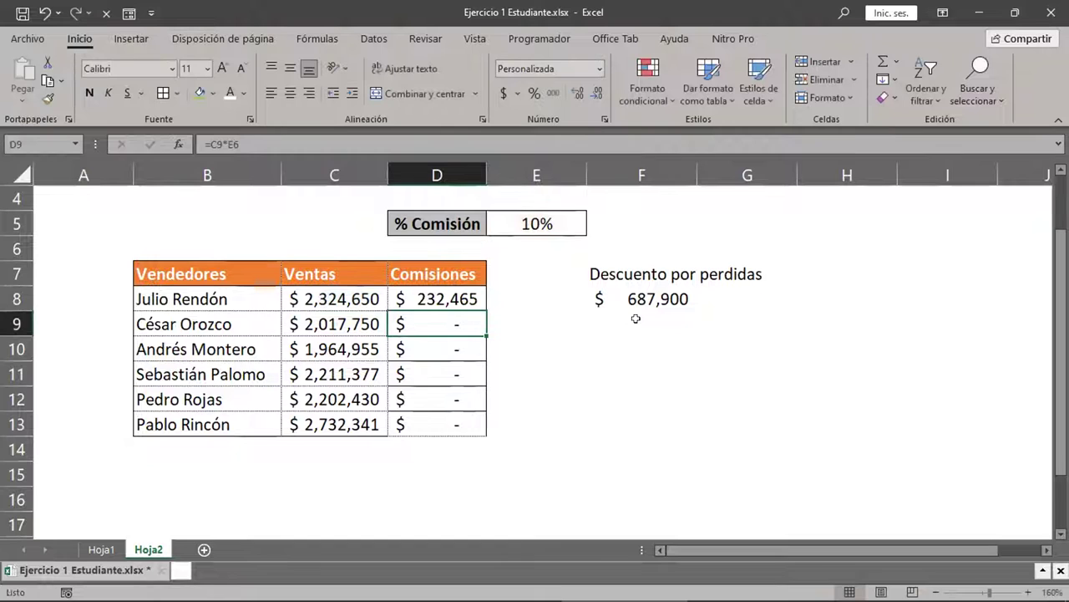
left_click(466, 296)
left_click_drag(485, 307, 460, 431)
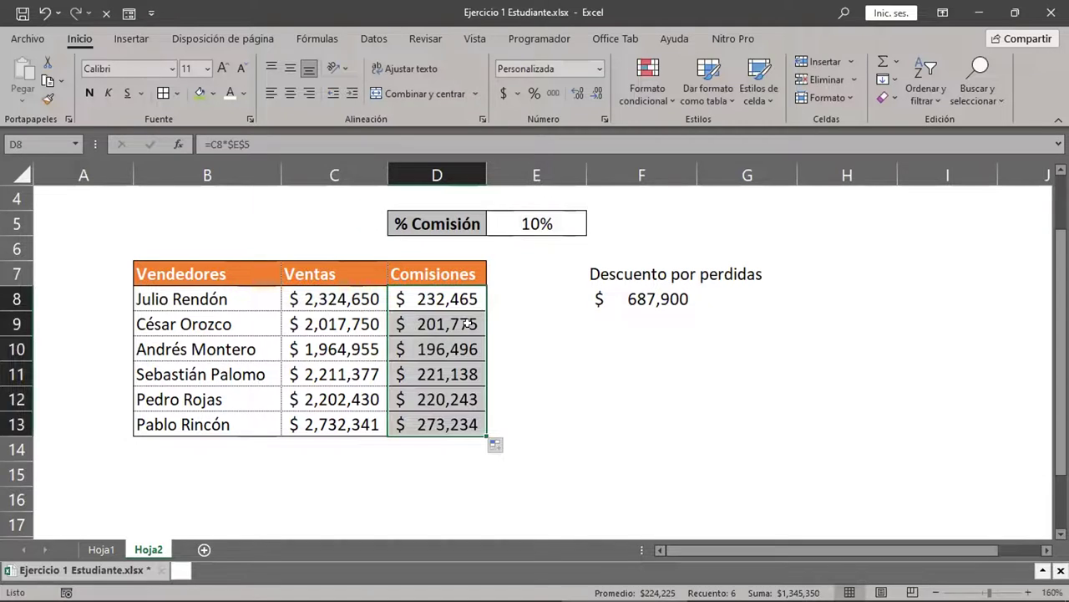
- Check the copied =C…*$E$5 formulas in D9, D10 and D11, then undo the Comisiones fill
double_click(468, 324)
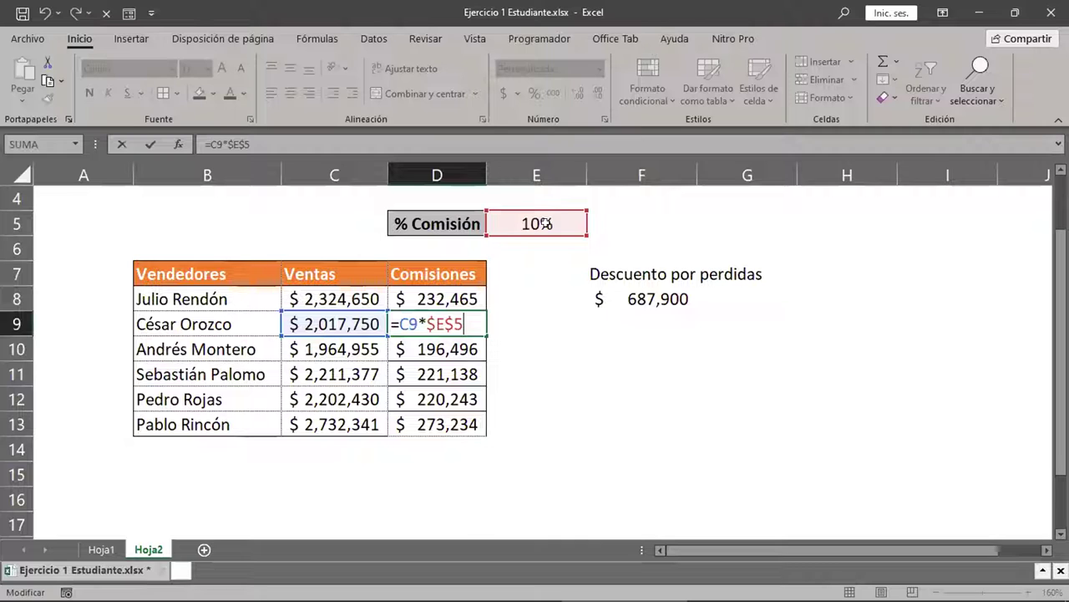
key("Return")
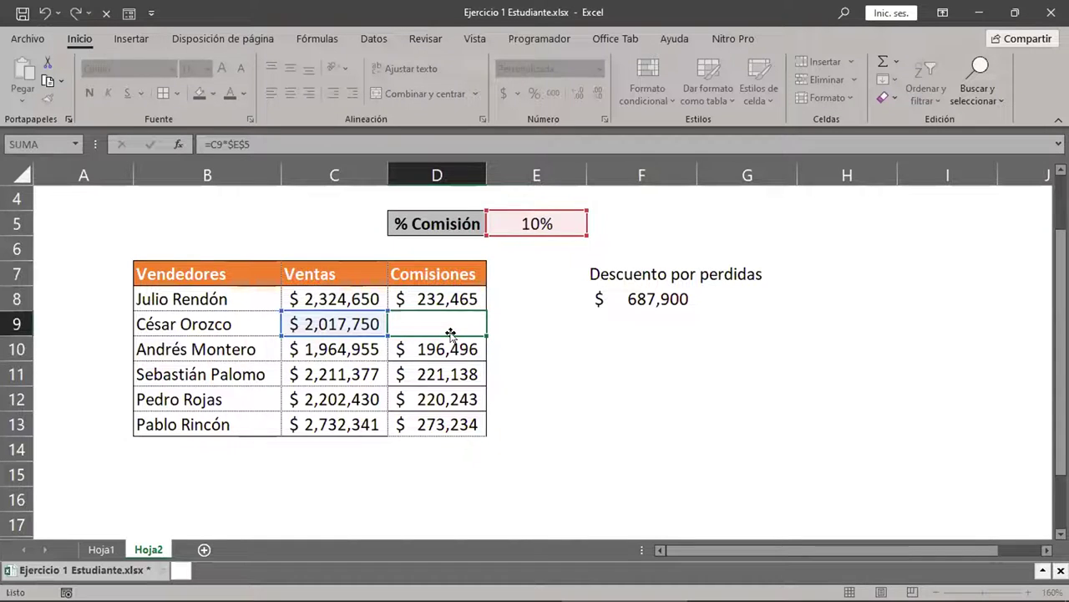
double_click(442, 344)
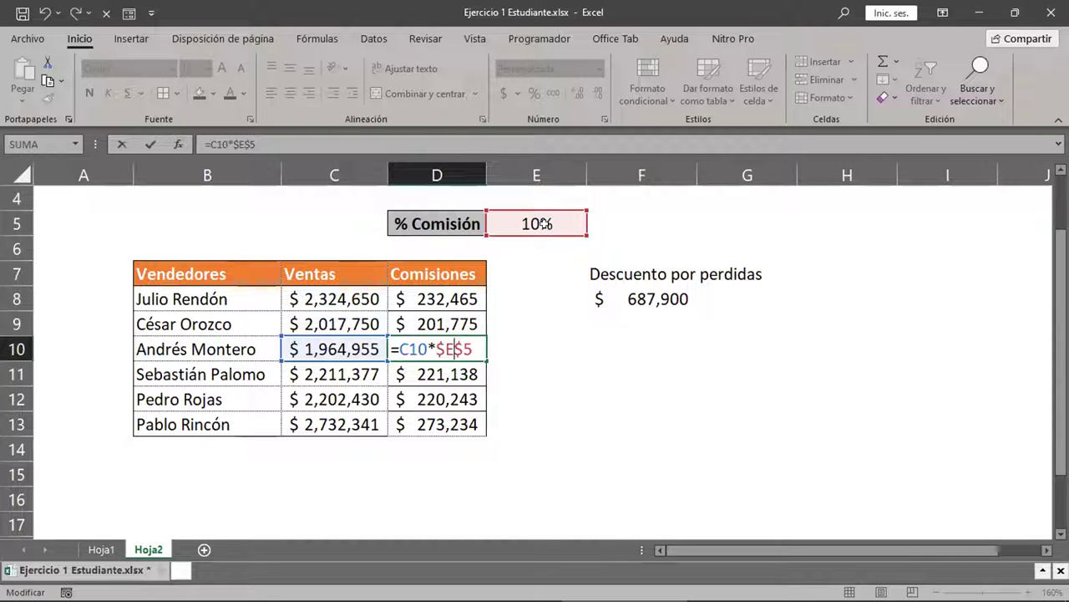
key("ctrl+Return")
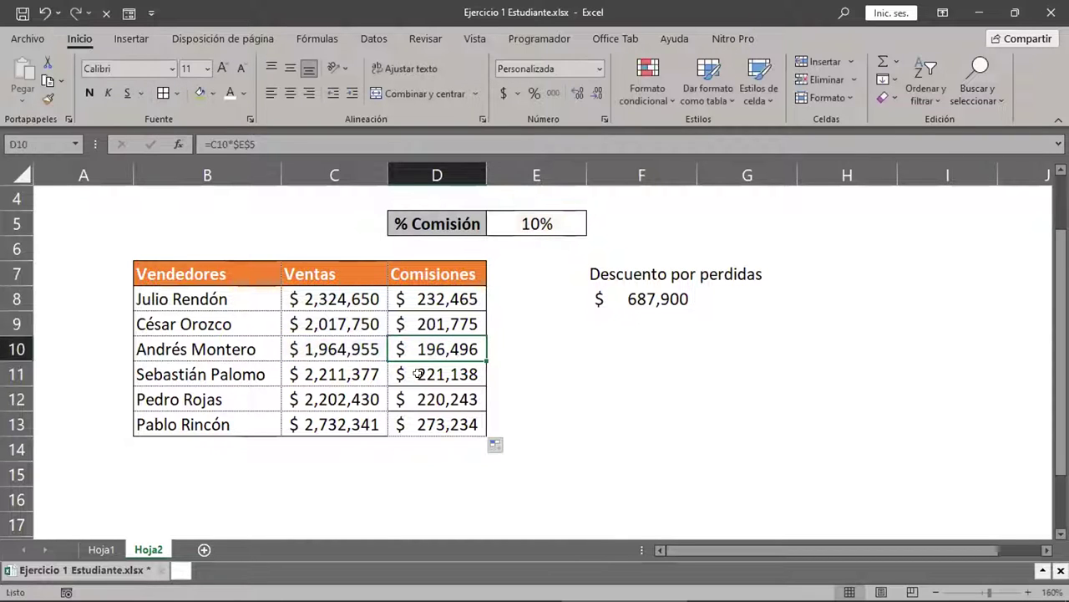
double_click(434, 378)
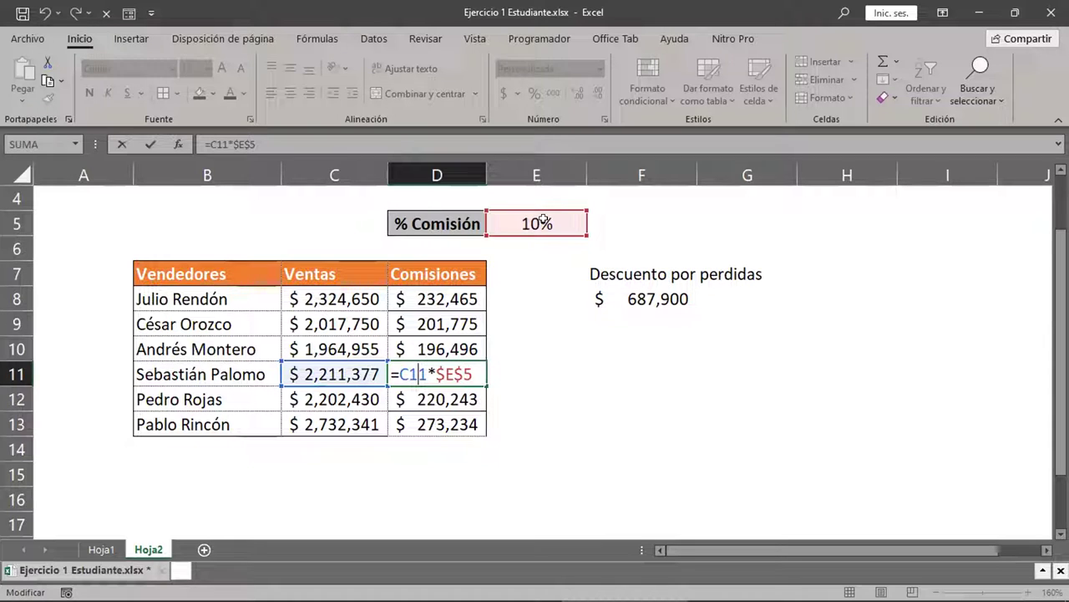
key("ctrl+Return")
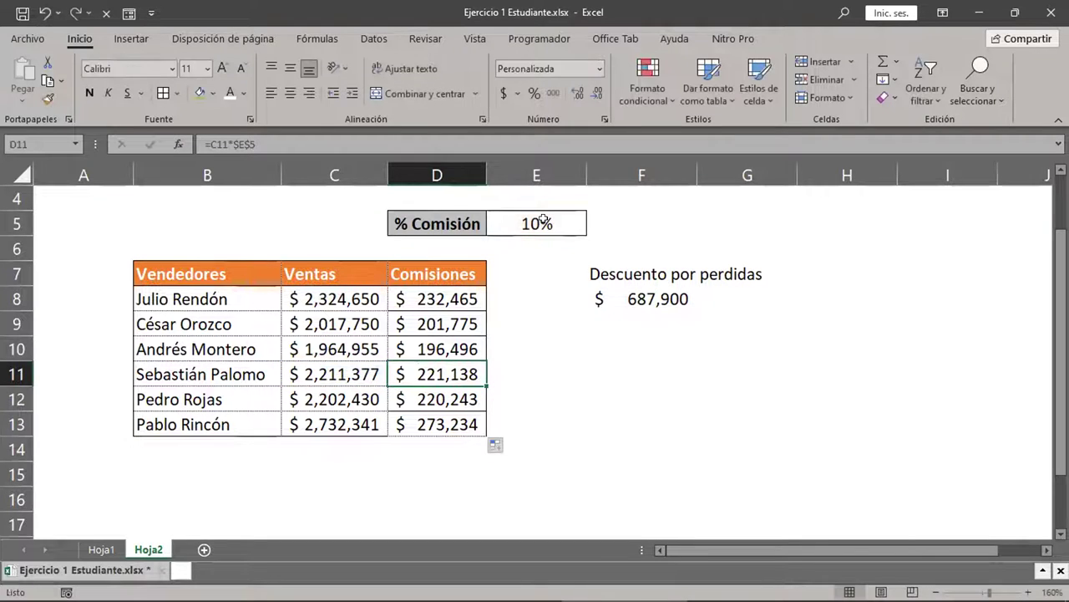
left_click(44, 13)
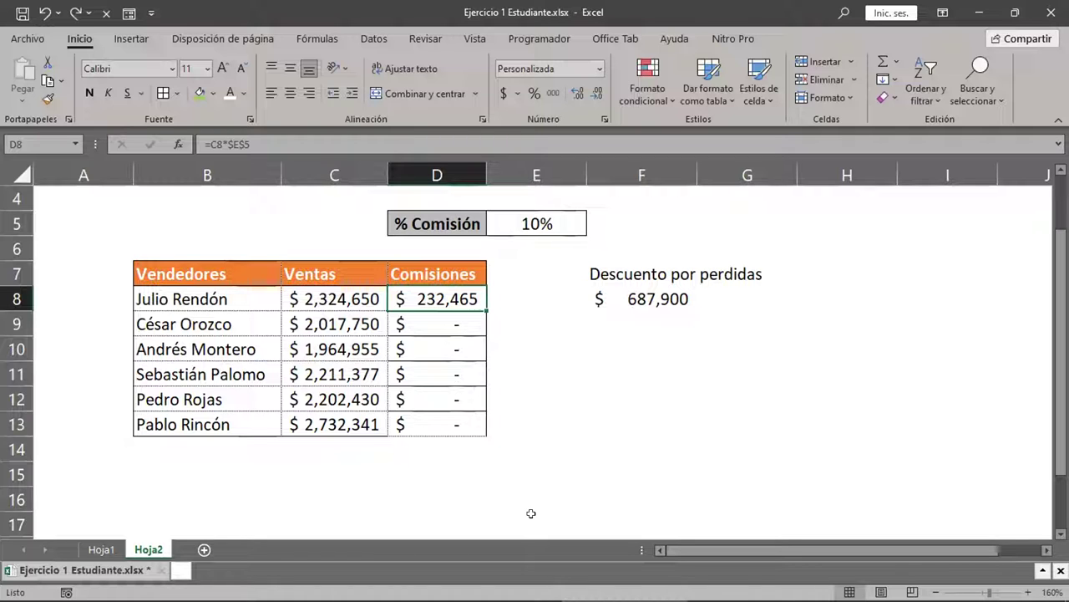
- Put cell D8 into edit mode showing its =C8*$E$5 formula
double_click(466, 298)
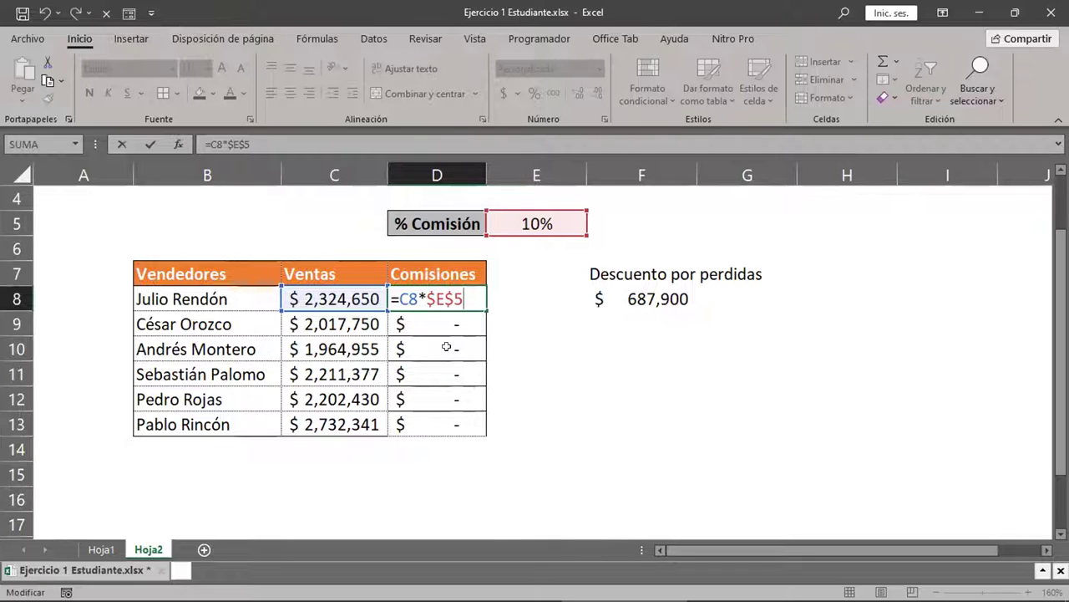
- Retype D8's rate reference as E5 and lock it to $E$5 with F4, keeping 232,465
key("Left")
key("BackSpace")
key("BackSpace")
key("BackSpace")
key("BackSpace")
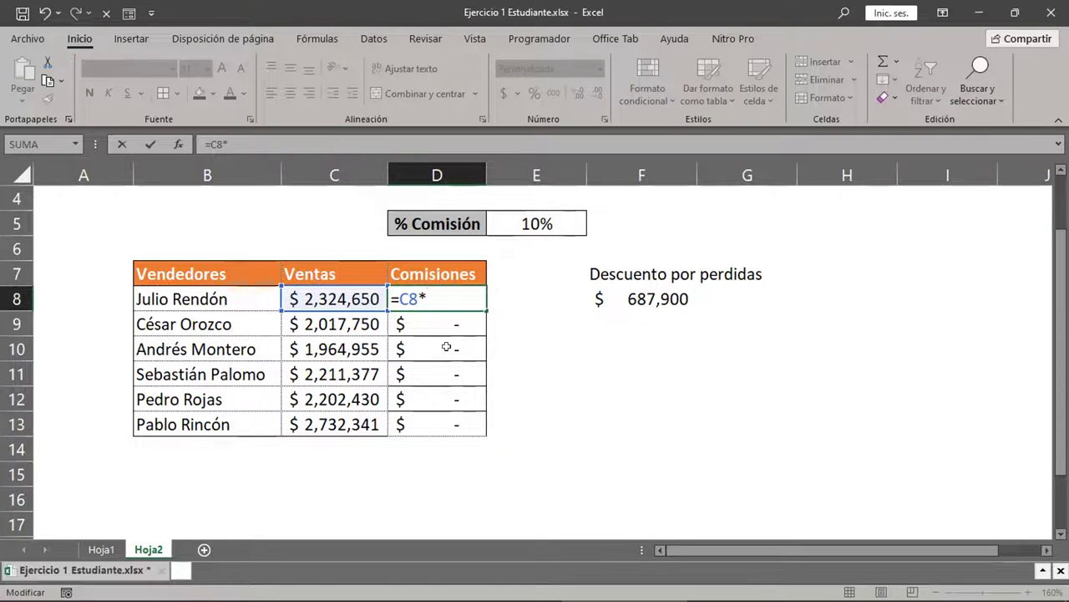
type("e")
key("BackSpace")
type("E5")
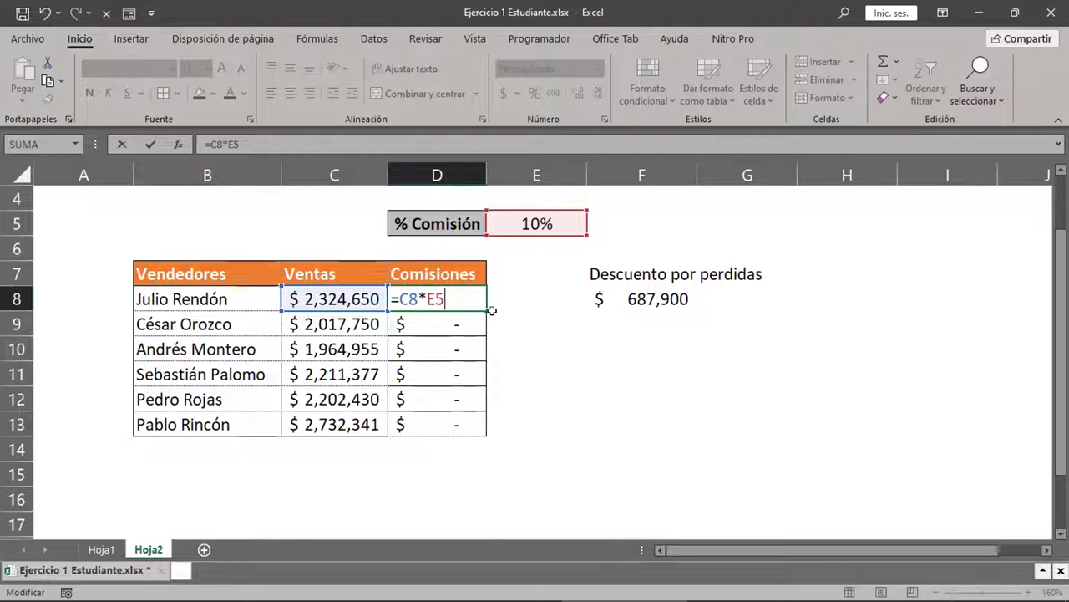
left_click(436, 298)
left_click(477, 299)
key("F4")
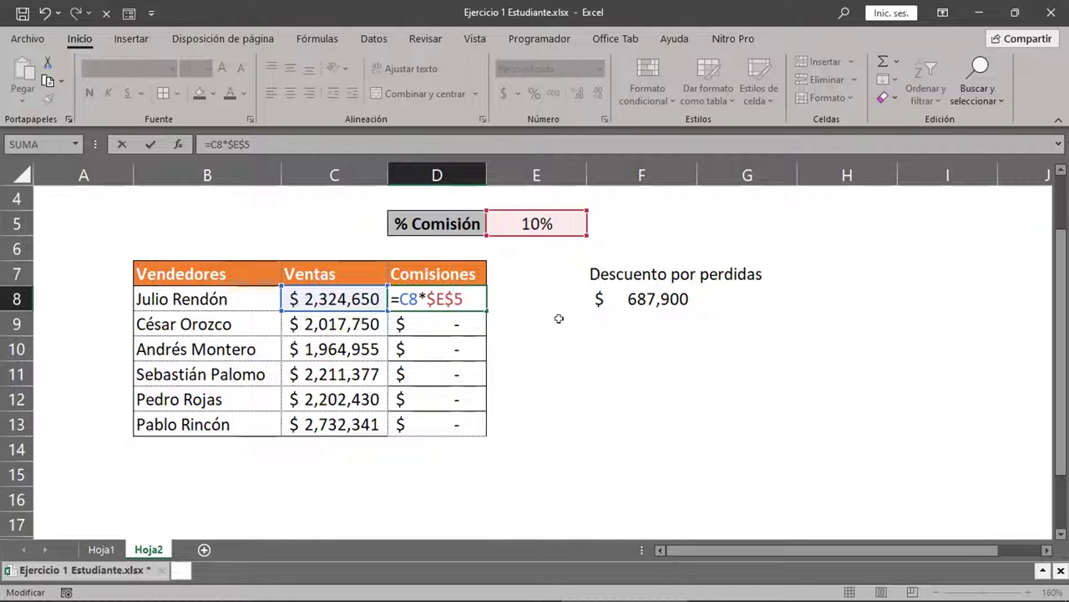
key("Return")
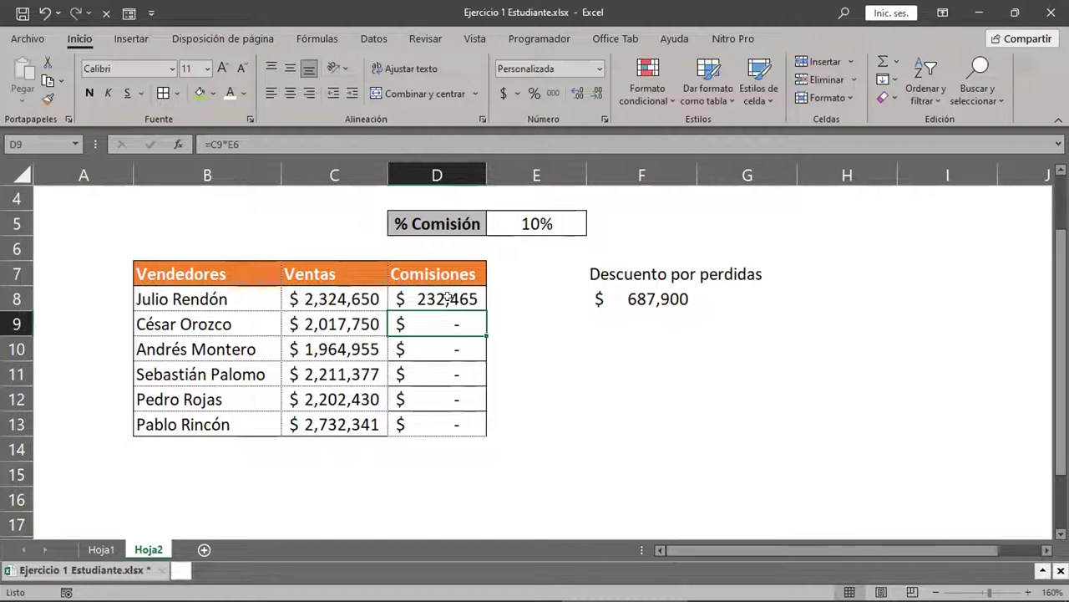
- Autofill D8's =C8*$E$5 formula down to D13, giving $ 196,496 to $ 273,234
left_click(449, 297)
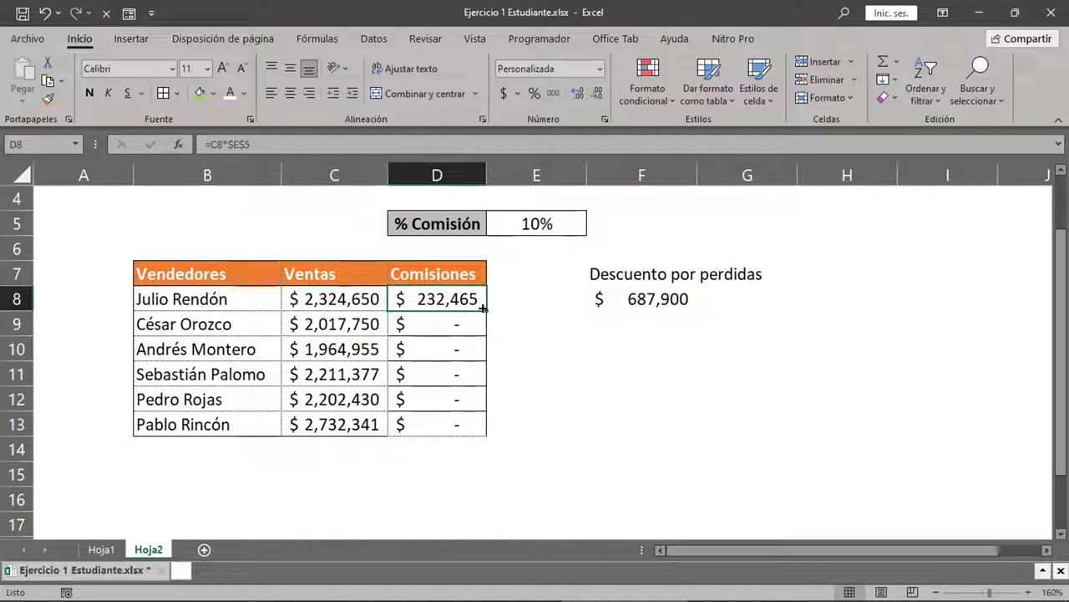
left_click_drag(483, 309, 483, 430)
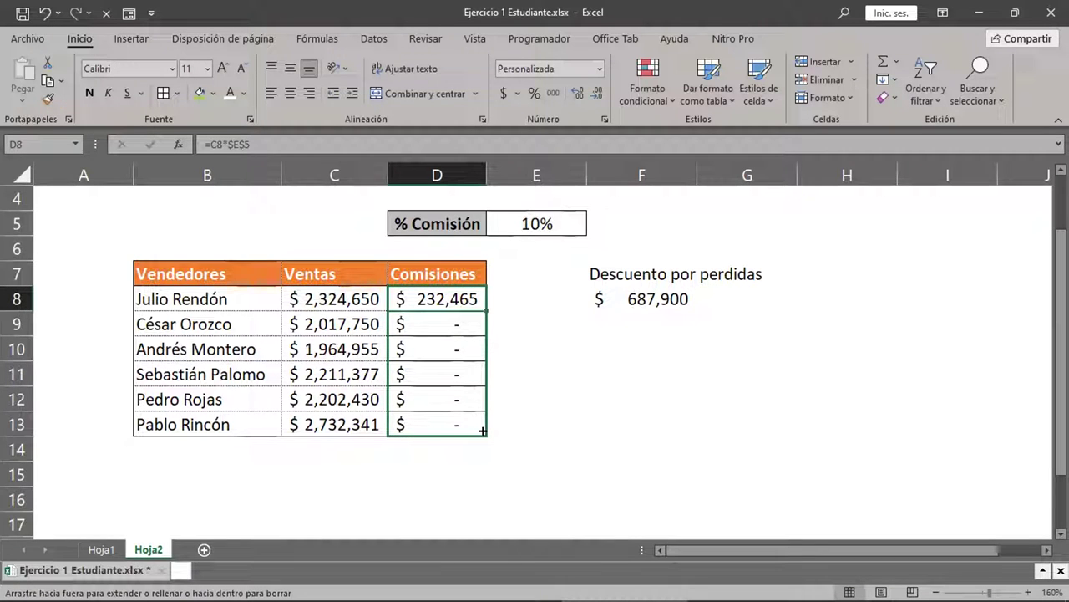
left_click_drag(483, 429, 458, 294)
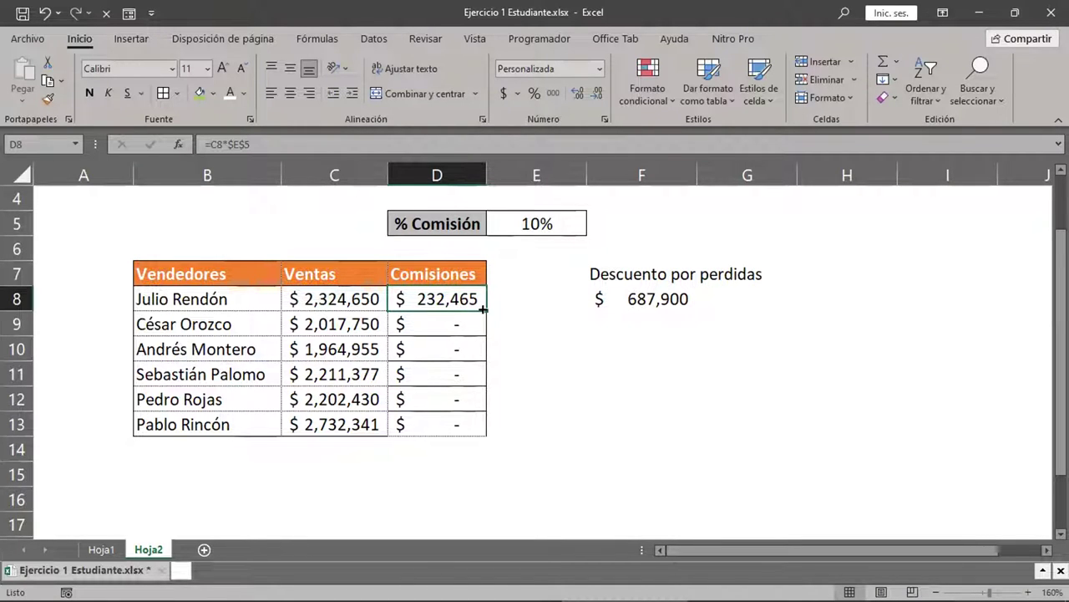
double_click(483, 309)
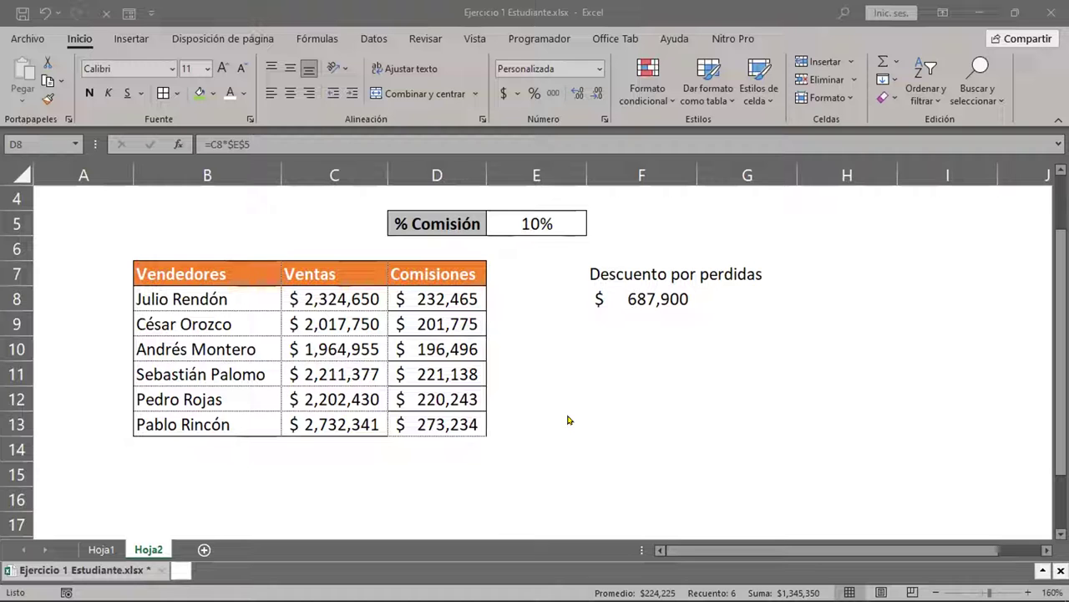
- Clear the D9:D13 fill and return D8 to the unlocked =C8*E5 formula, open for editing
left_click(44, 13)
left_click(43, 14)
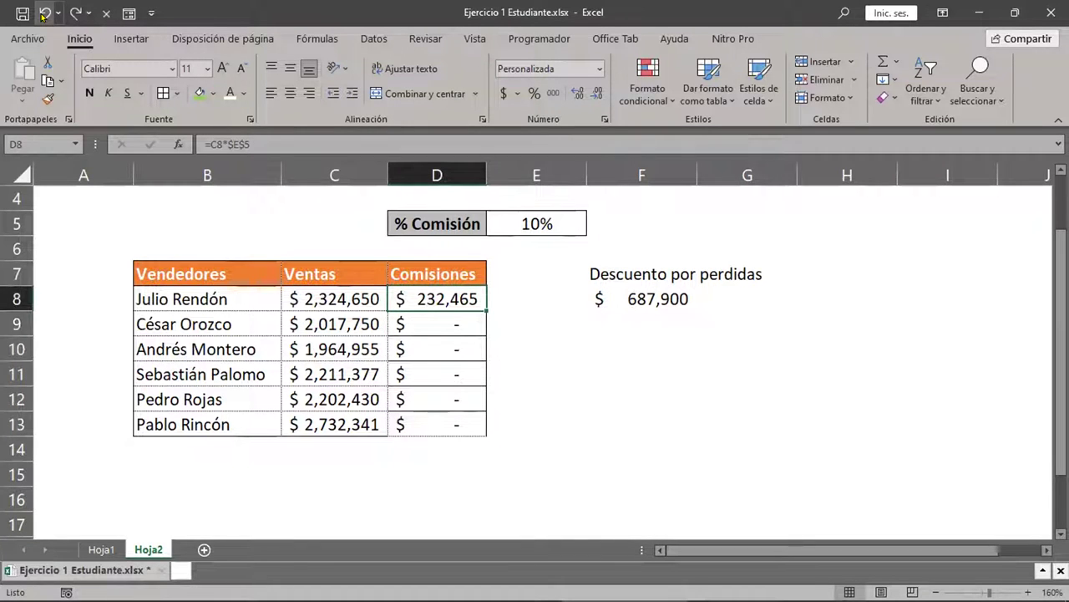
double_click(443, 298)
key("Escape")
double_click(458, 292)
key("Escape")
key("ctrl+z")
double_click(434, 298)
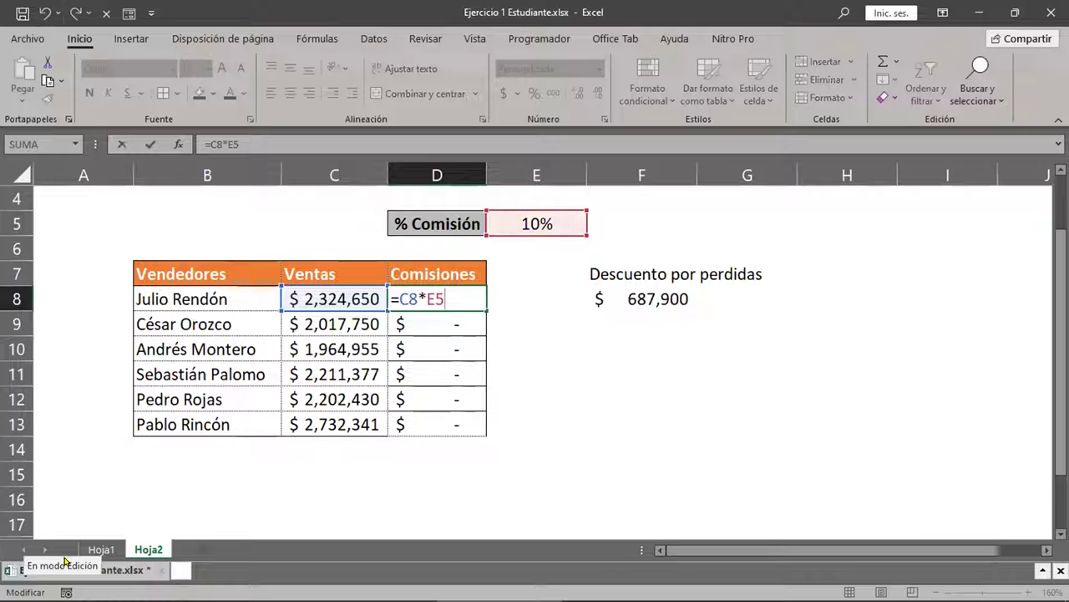
- Change D8's formula to =C8*$E$5 by making the E5 reference absolute with F4
left_click(426, 299)
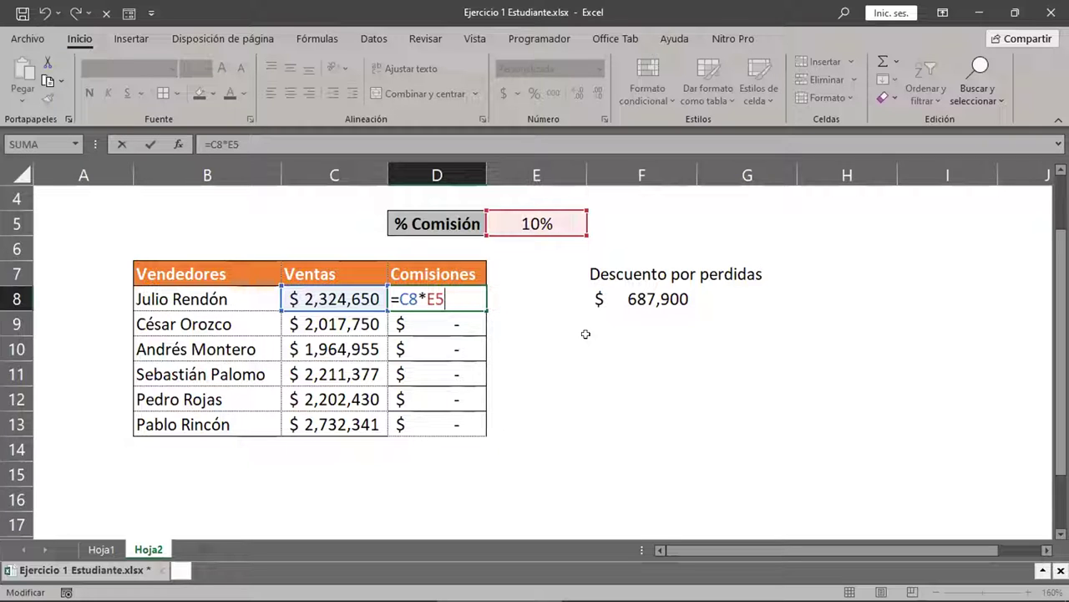
key("F4")
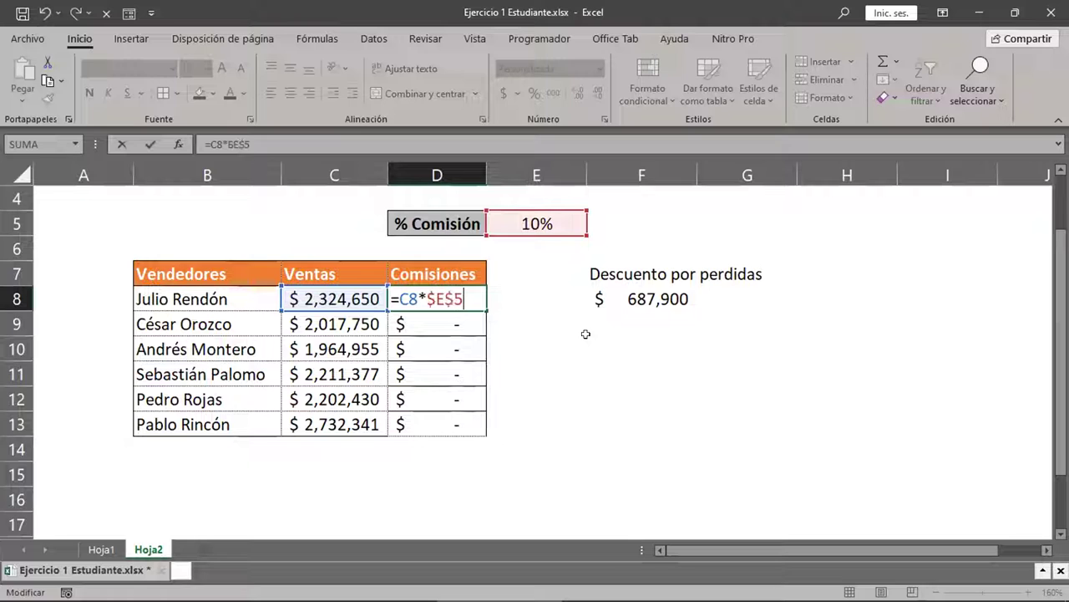
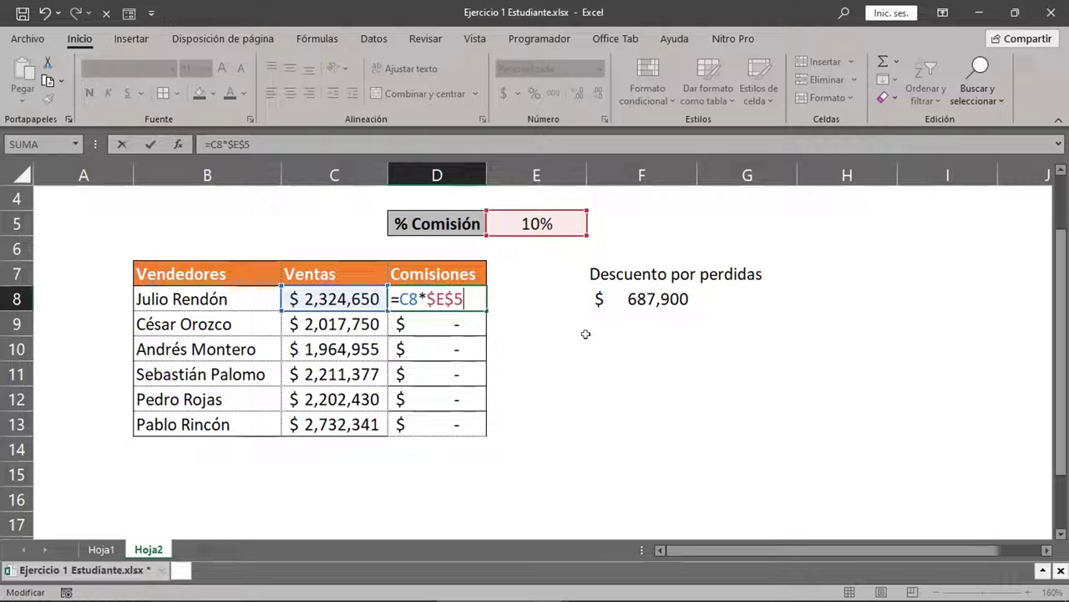
- Commit =C8*$E$5 in D8 and fill it down through D13 for every seller's 10% commission
key("Return")
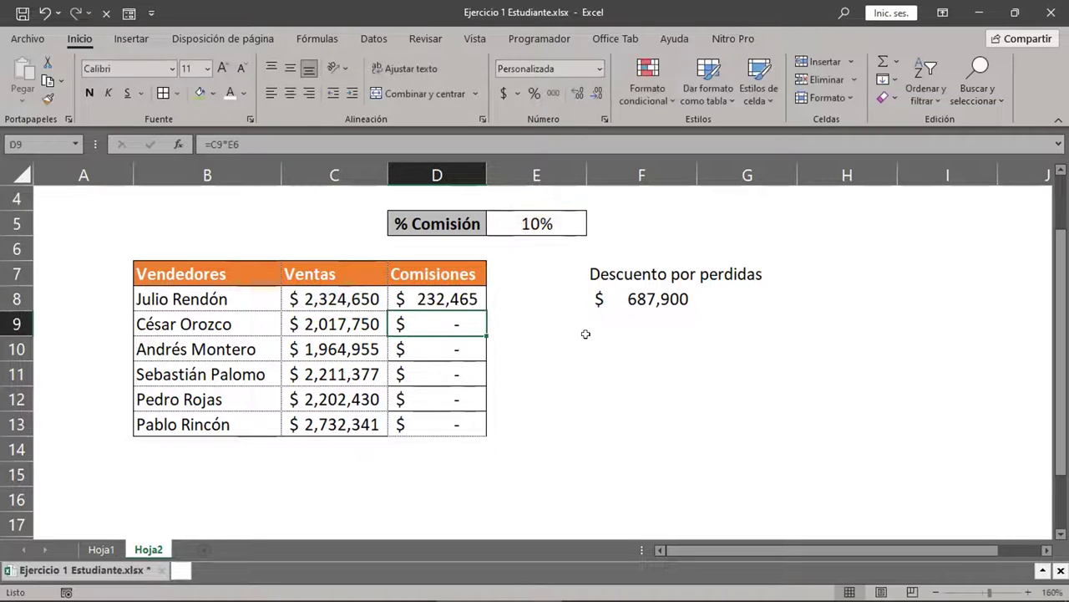
left_click(449, 292)
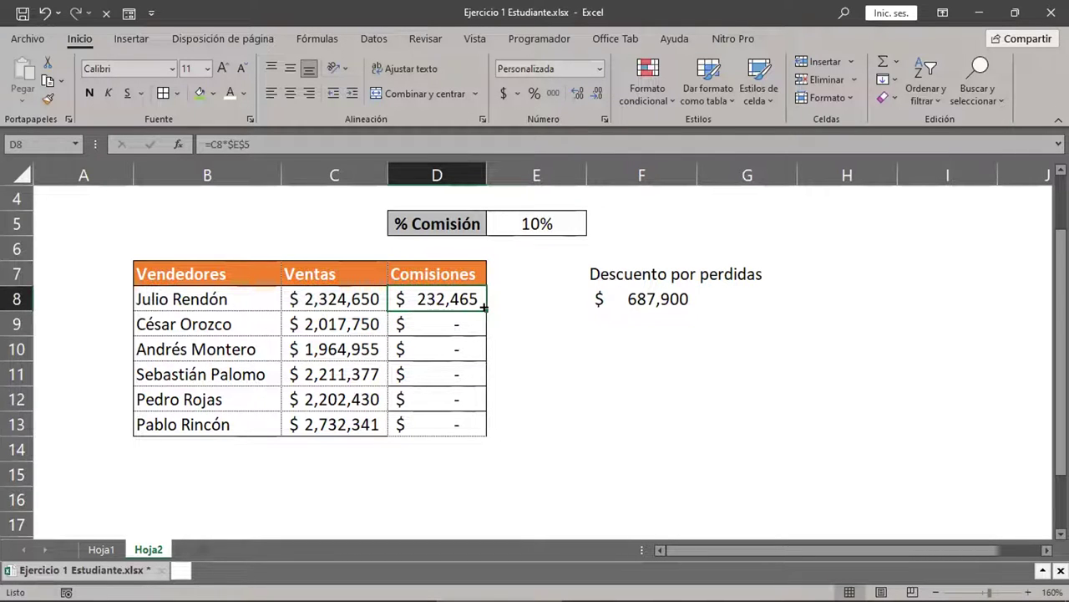
double_click(483, 307)
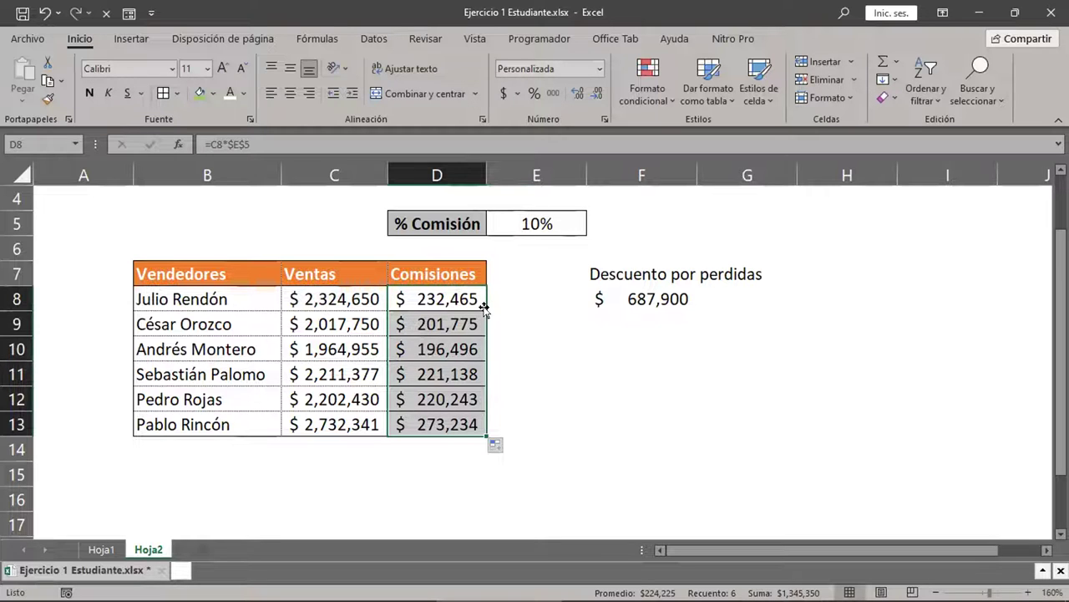
left_click(647, 313)
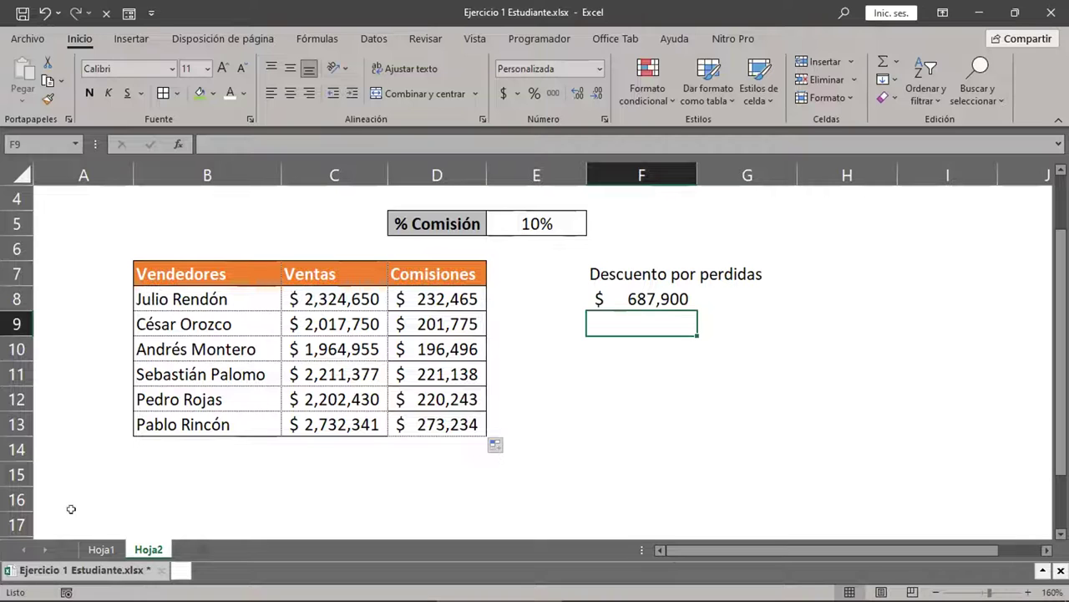
- Copy the TODO-through-OPERACIONES labels from H4:H10 on Hoja1
left_click(94, 549)
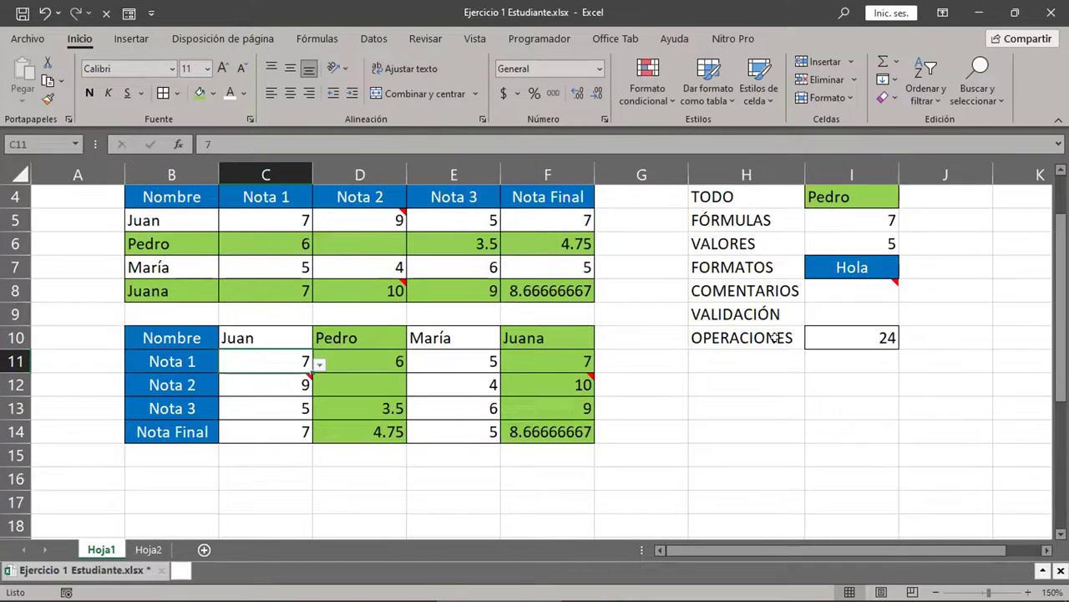
scroll(768, 325, "up", 1)
left_click_drag(706, 263, 696, 409)
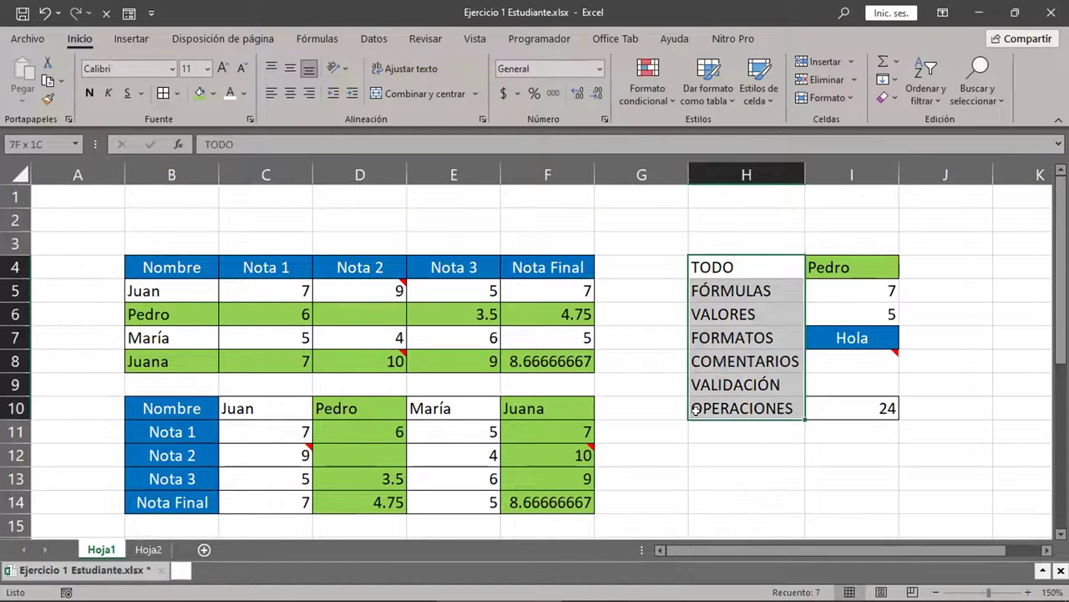
key("ctrl+c")
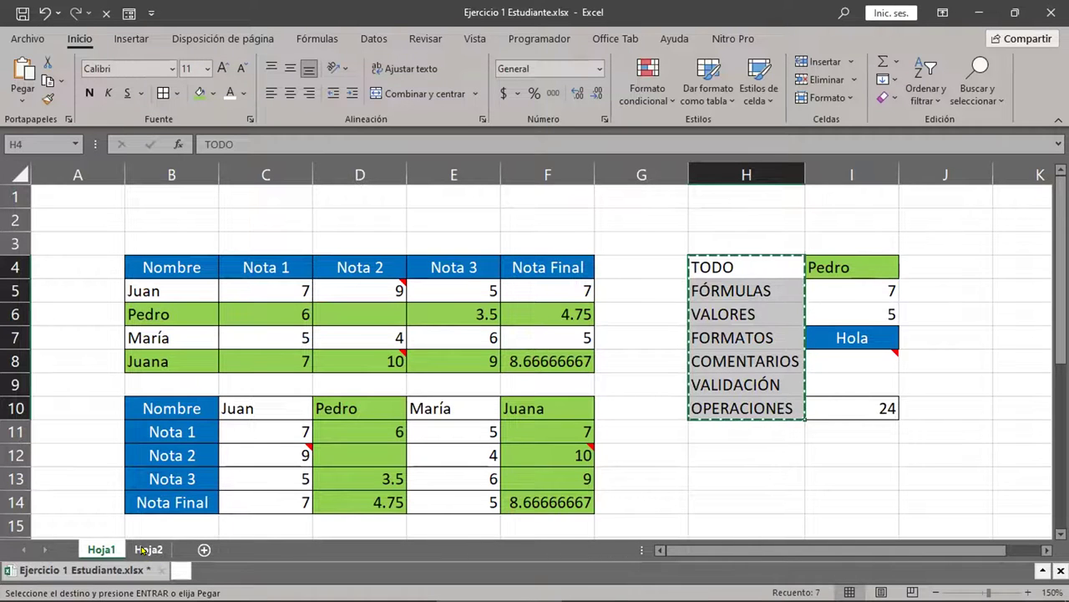
- Paste the labels into H7:H13 of Hoja2, then back on Hoja1 select the example values I4:I10
left_click(143, 549)
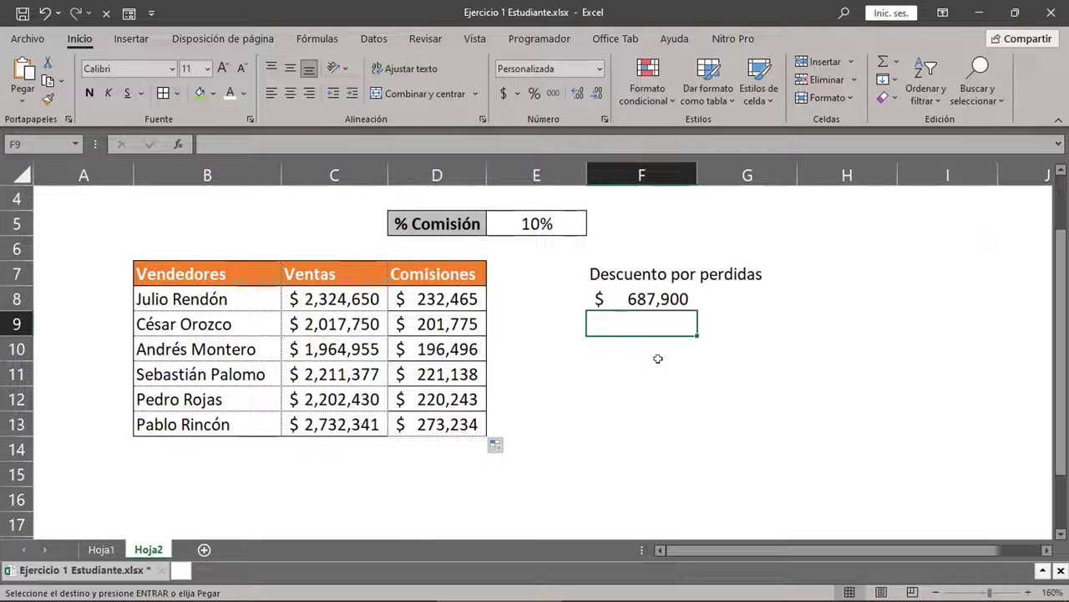
left_click(847, 270)
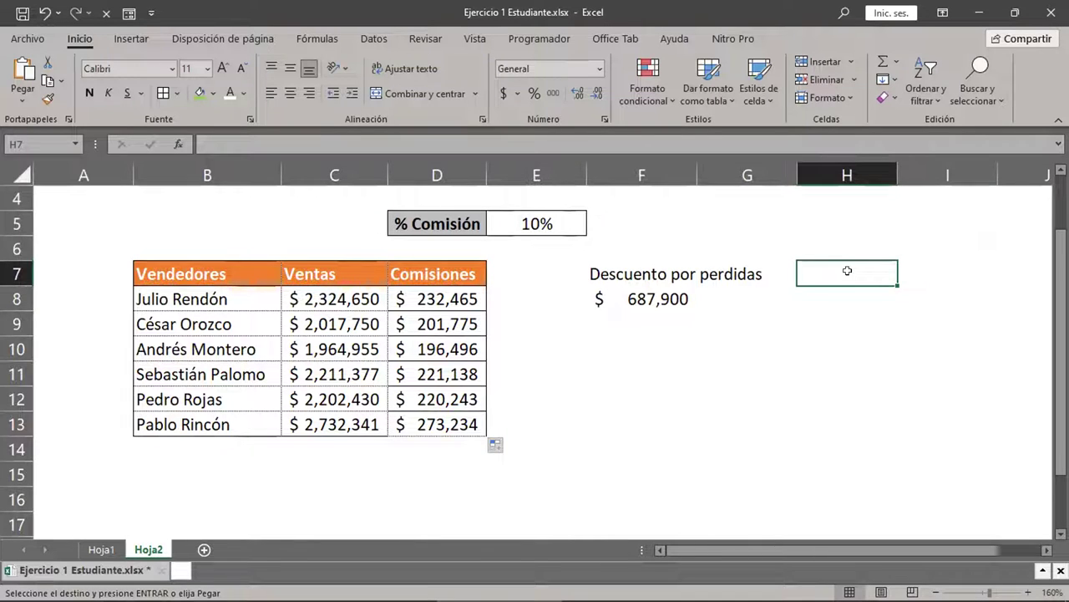
key("ctrl+v")
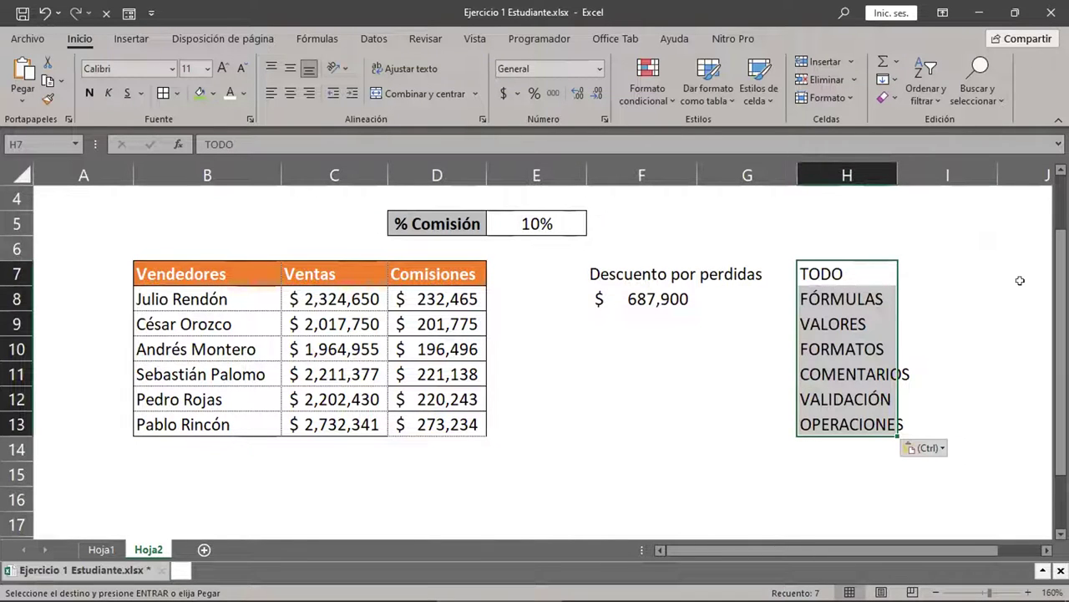
left_click(101, 549)
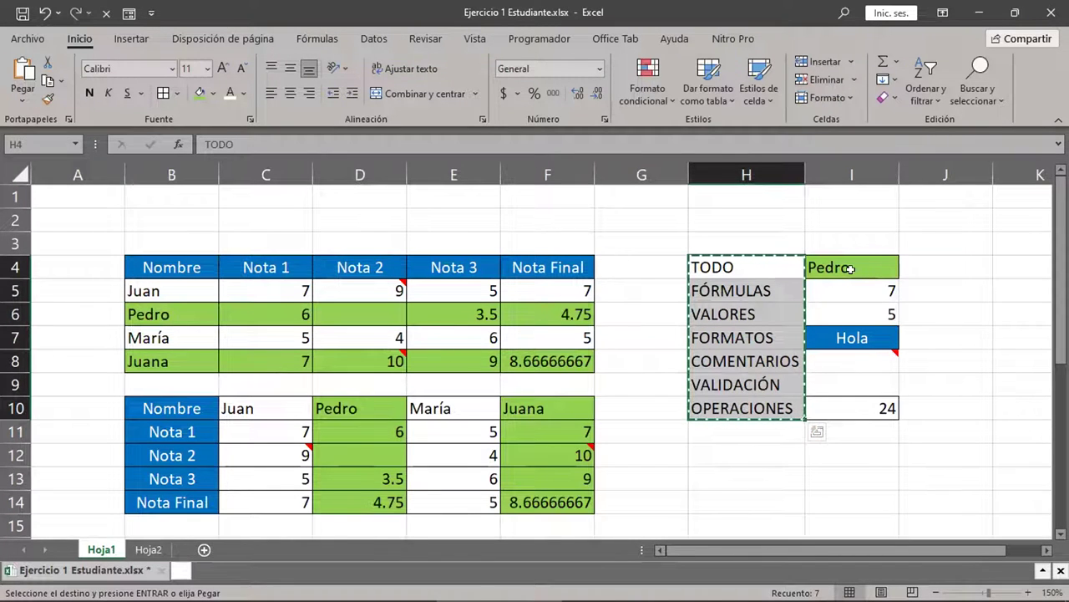
key("Escape")
left_click_drag(848, 268, 843, 426)
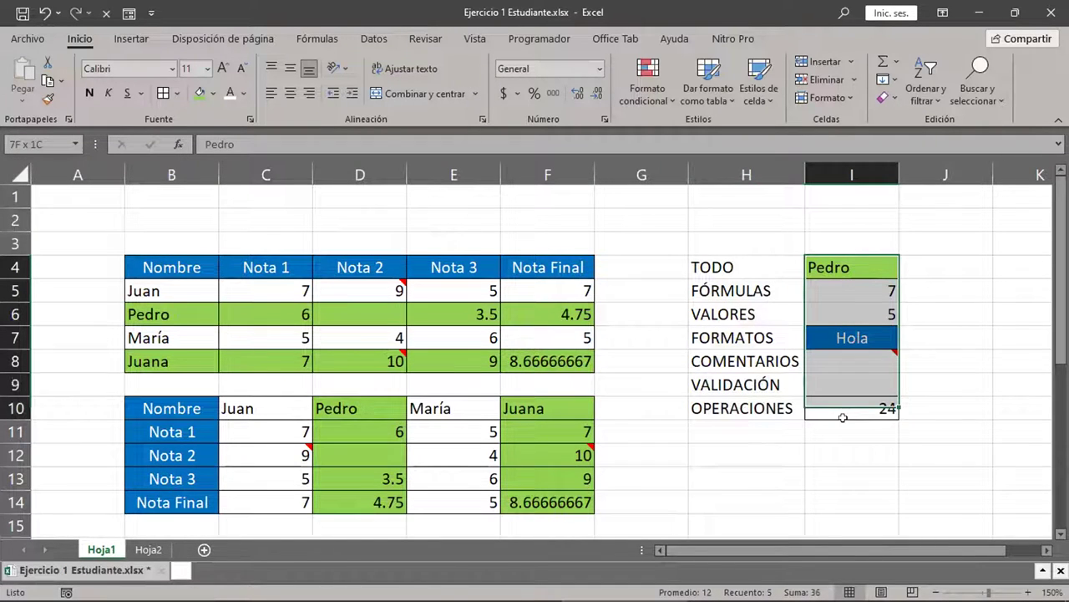
- On Hoja2, select I7:I13 beside the pasted labels and the seller, sales and commission cells
left_click(146, 549)
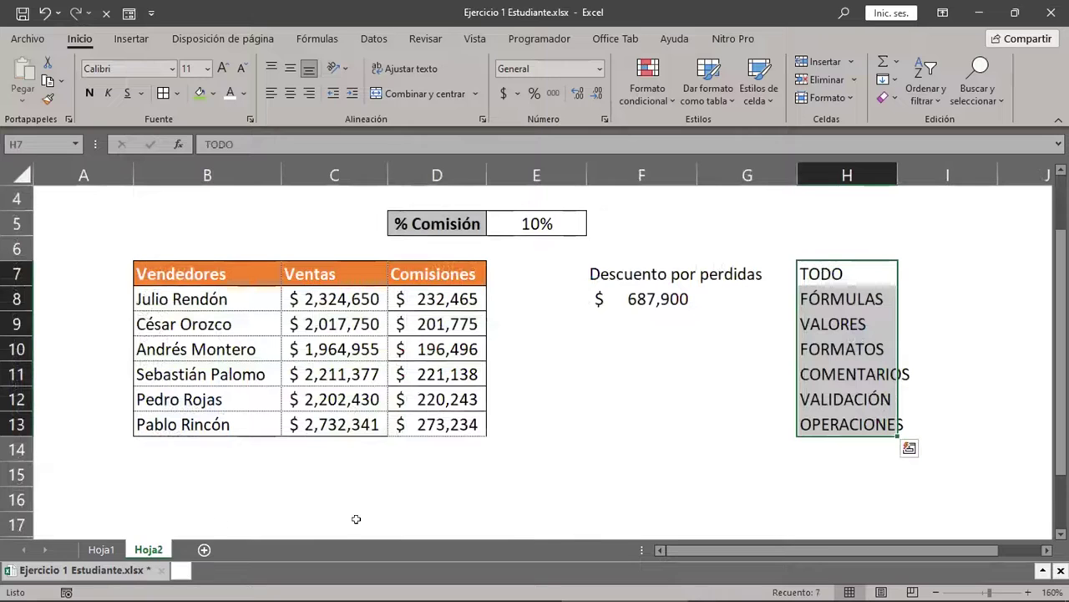
left_click_drag(921, 271, 922, 413)
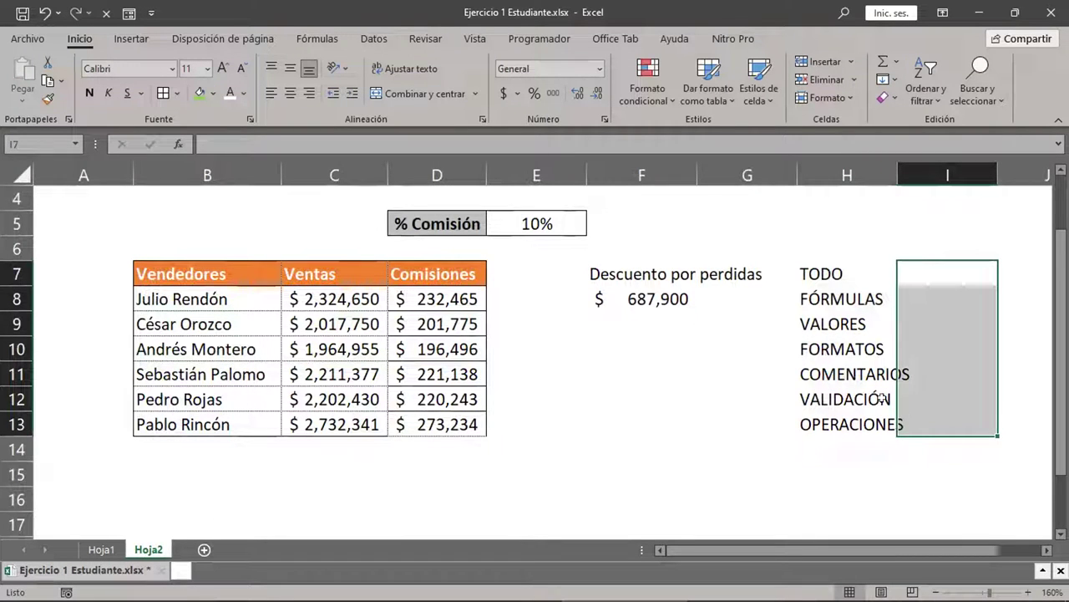
mouse_move(192, 299)
left_mouse_down()
mouse_move(441, 406)
mouse_move(443, 426)
left_mouse_up()
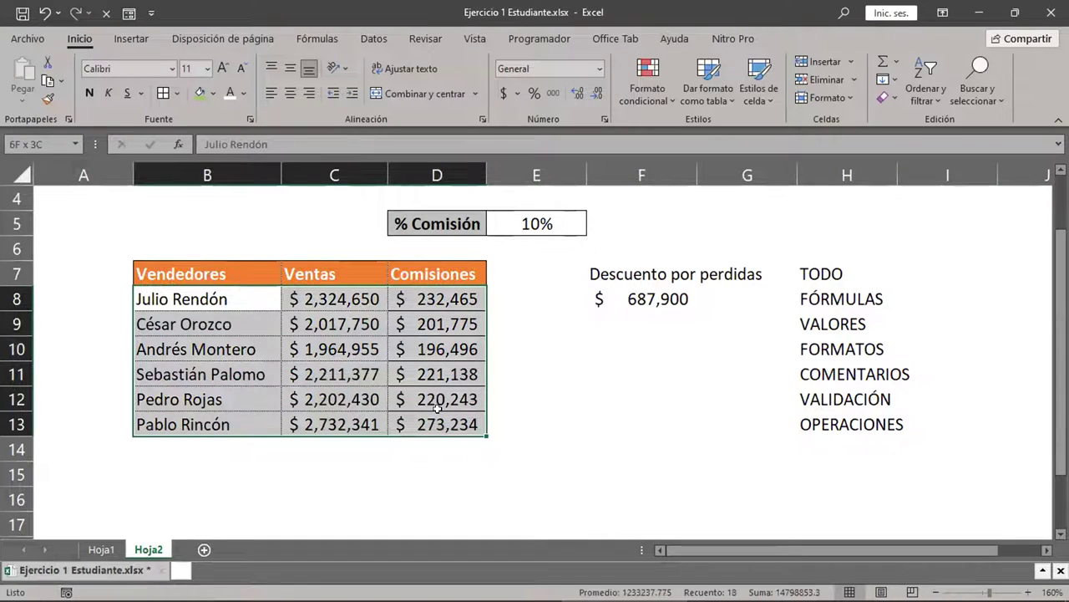
left_click_drag(927, 273, 931, 425)
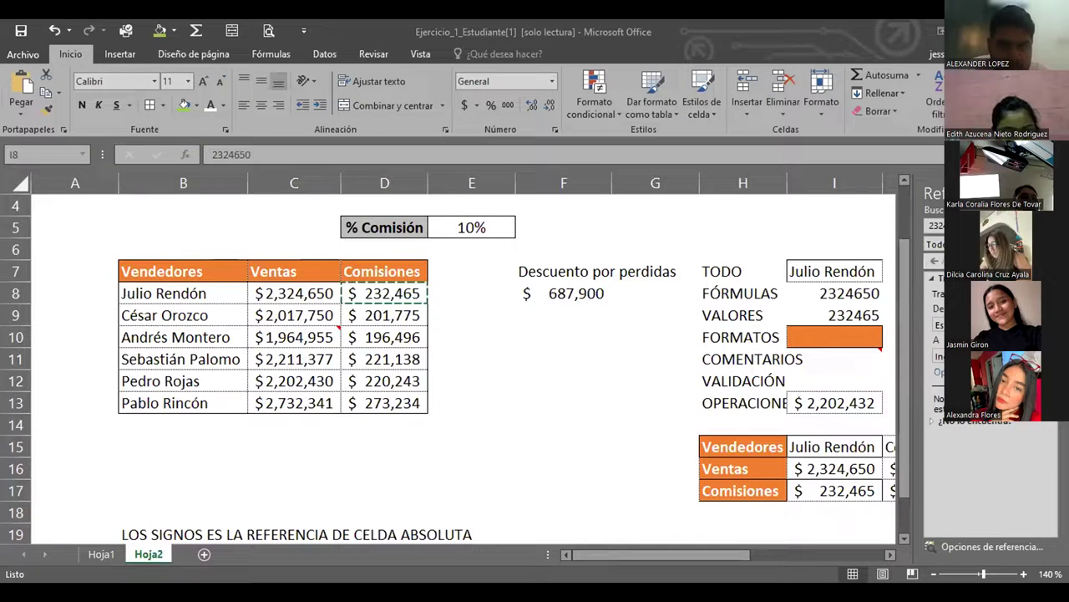
left_click(818, 296)
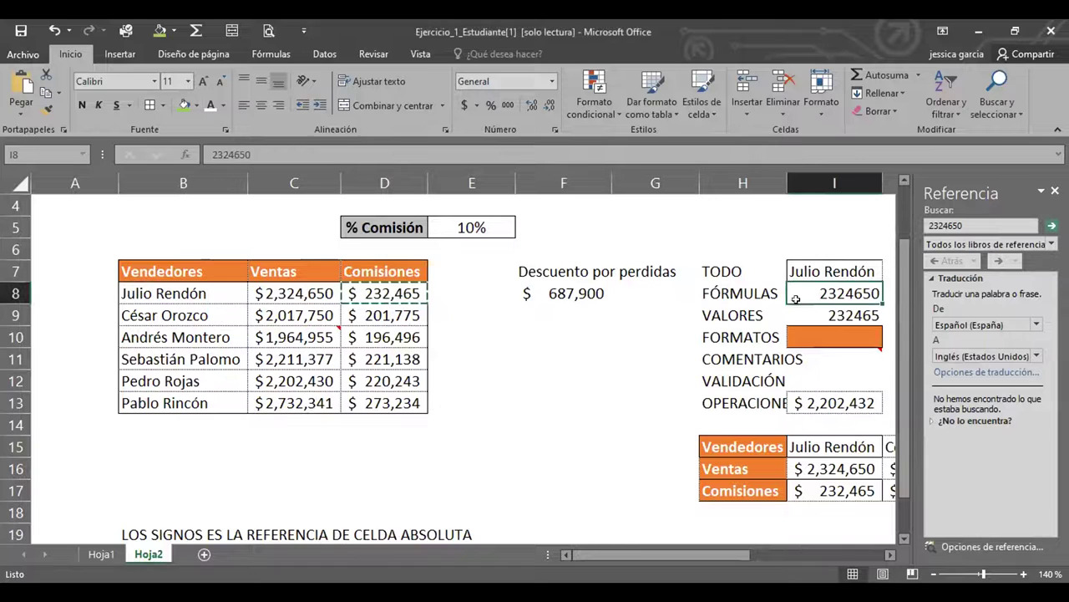
left_click(303, 293)
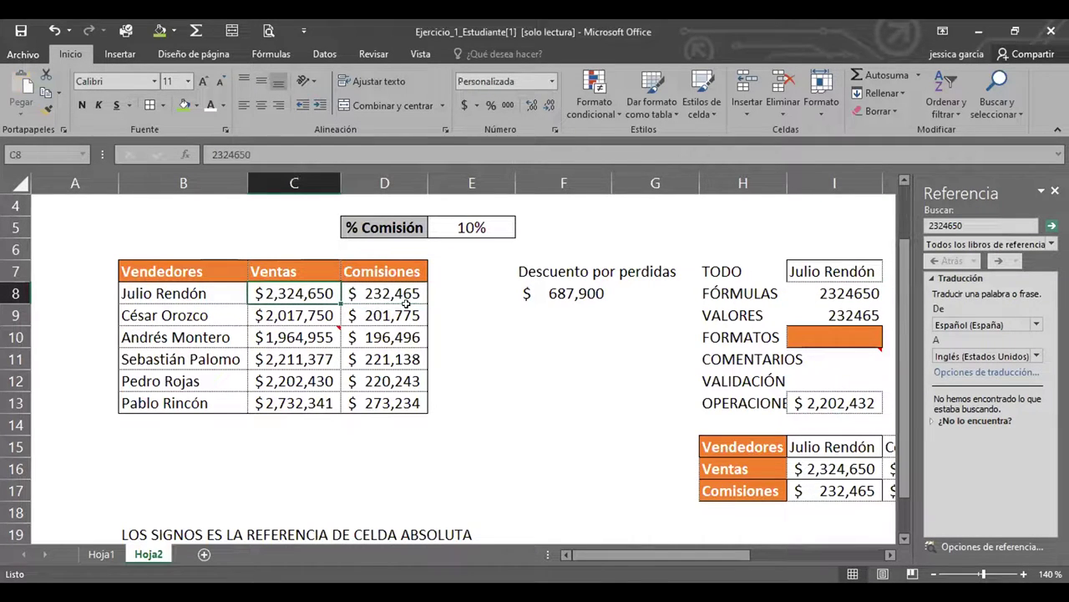
key("Right")
key("Right")
key("Right")
key("Left")
key("Left")
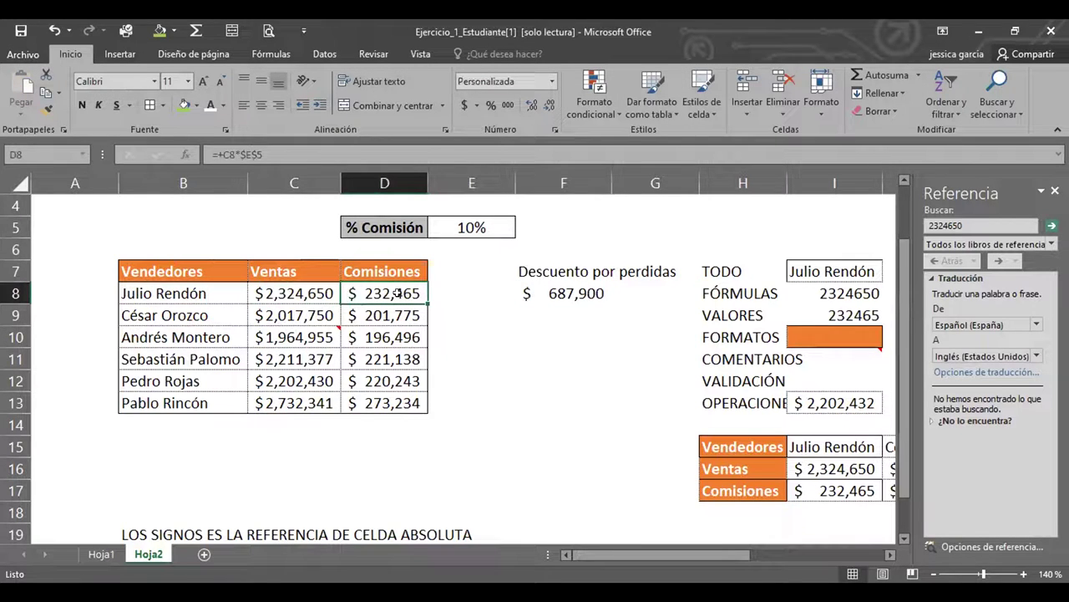
key("Right")
key("Right")
key("Right")
key("Right")
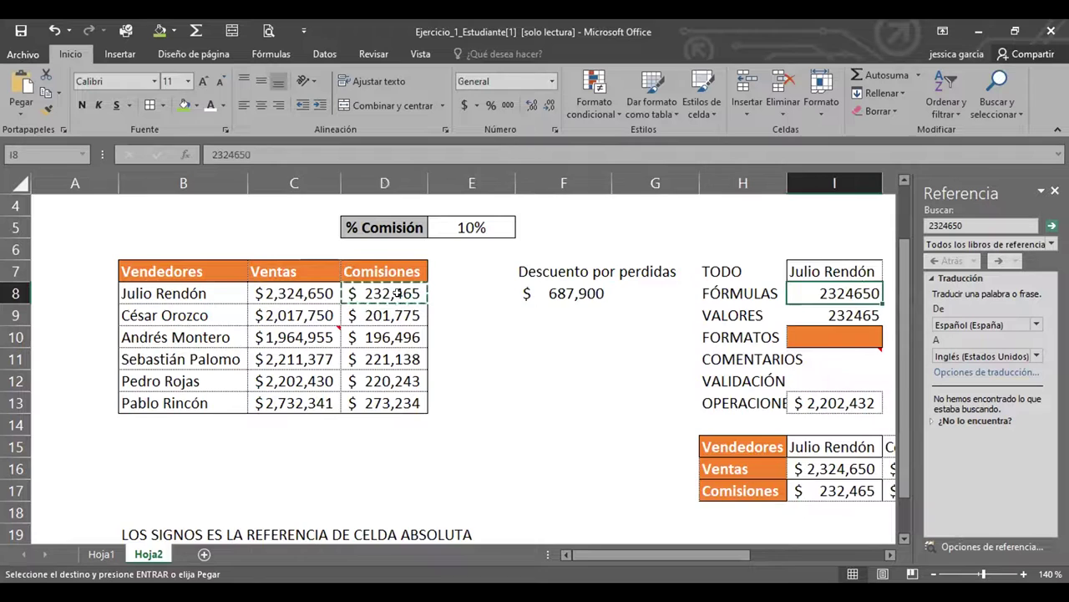
key("Right")
key("Right")
key("Right")
key("Left")
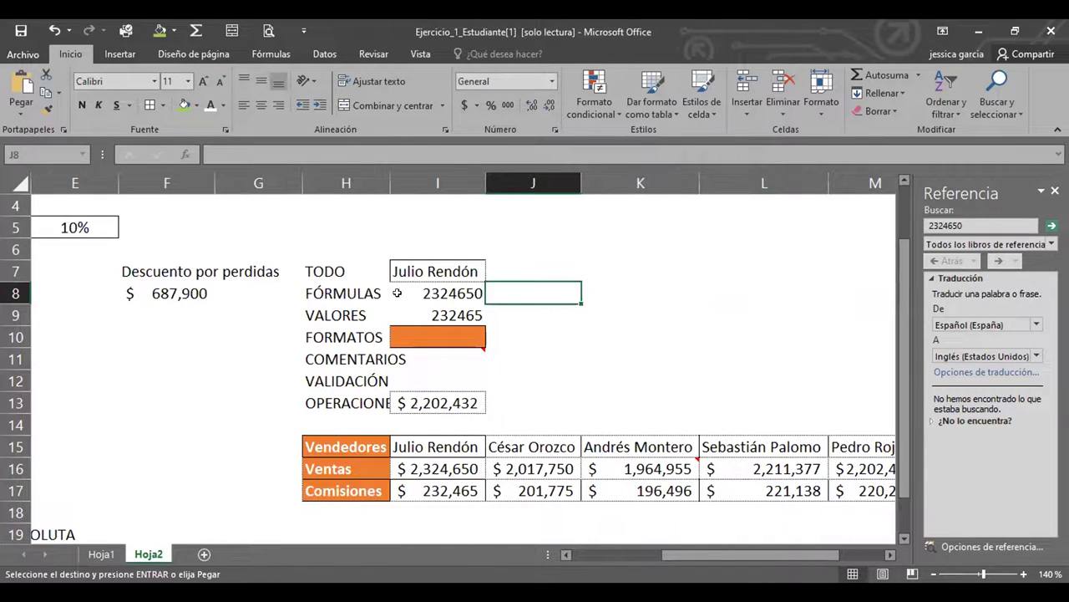
key("Left")
key("Left")
key("Left")
key("Left")
key("Left")
key("Left")
key("Left")
key("Left")
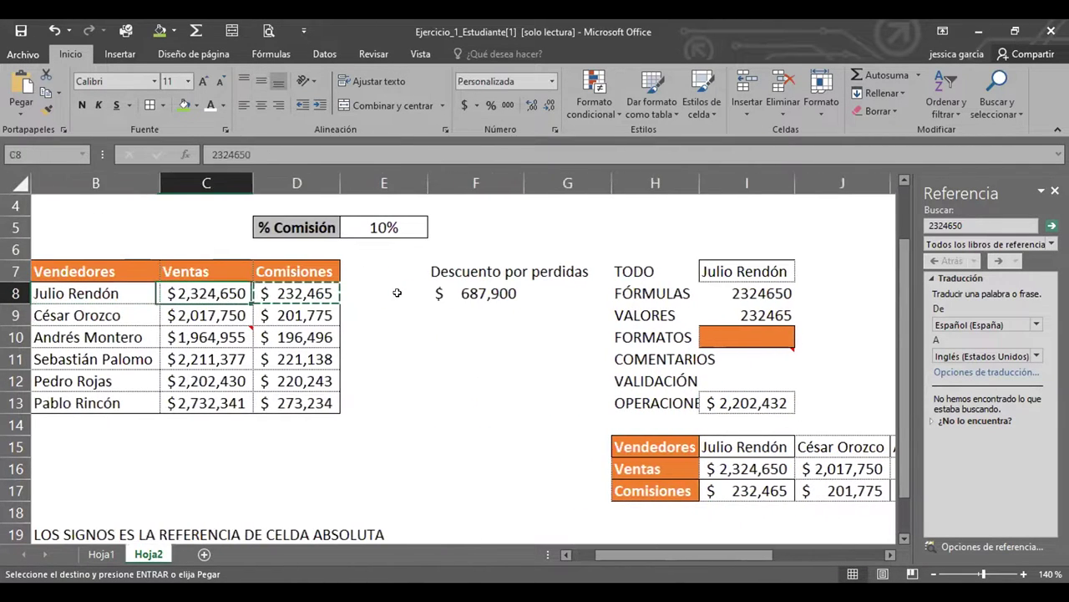
key("Left")
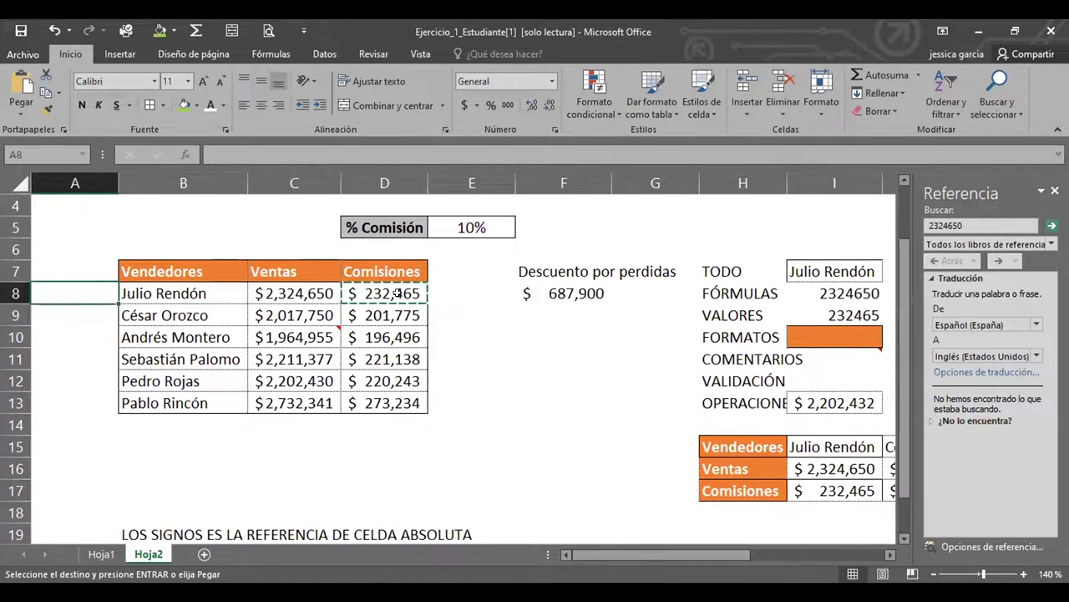
key("Right")
key("Right")
key("Right")
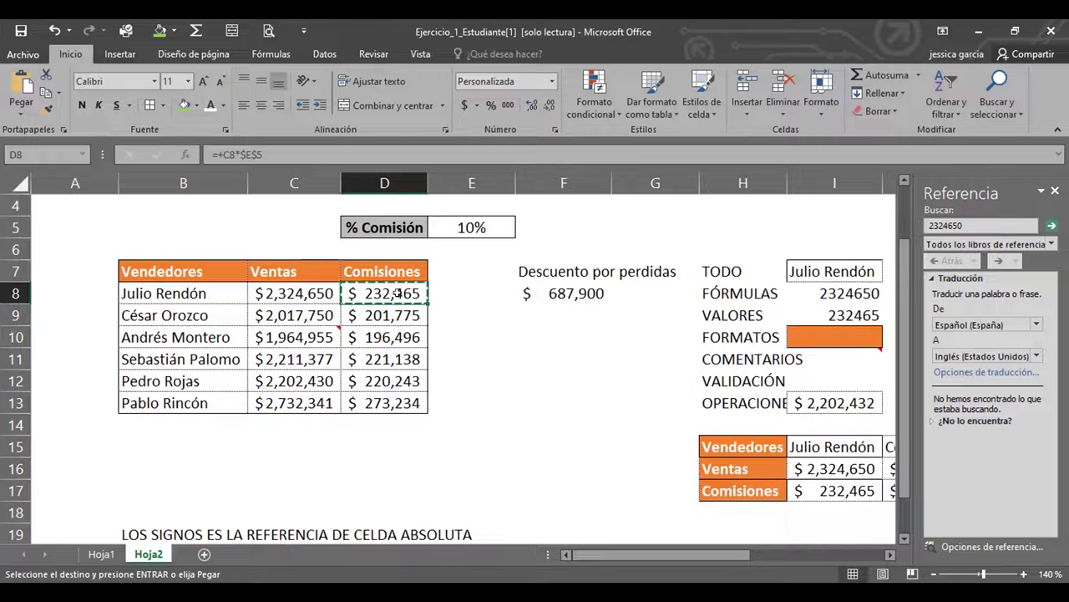
key("Down")
key("Down")
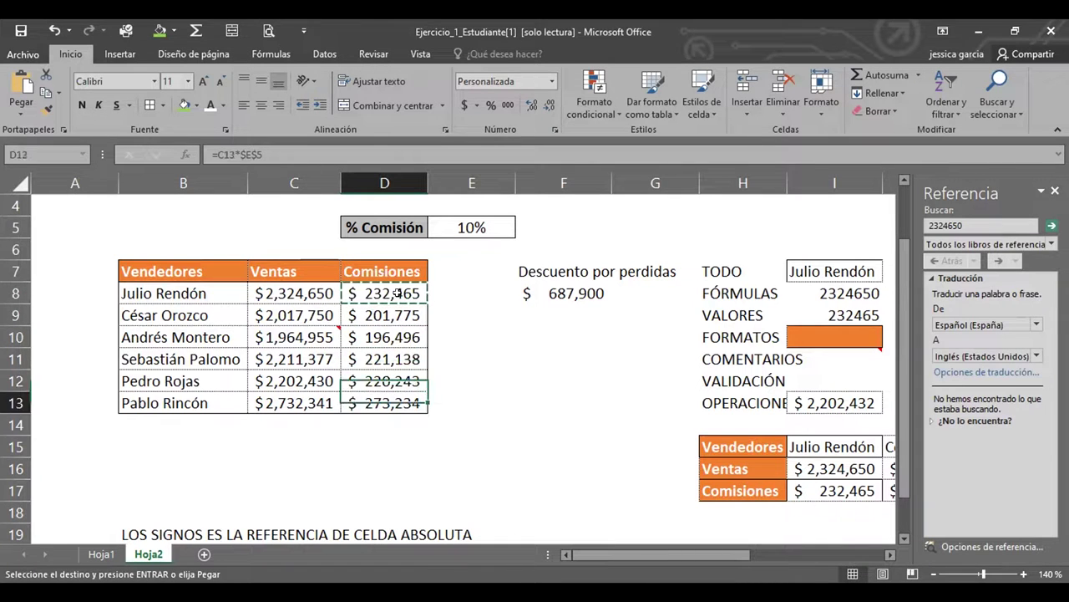
key("Down")
key("Down")
key("Escape")
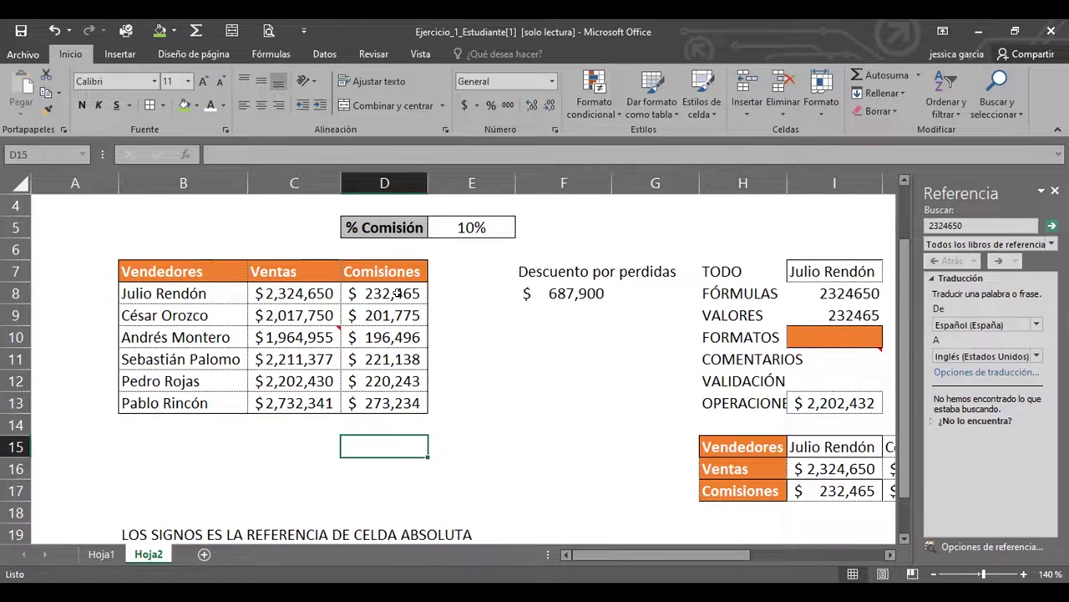
key("Up")
key("Up")
key("Up")
key("Up")
key("Up")
key("Up")
key("Up")
key("Down")
key("Up")
key("Down")
key("Down")
key("Down")
key("Down")
key("Down")
key("Down")
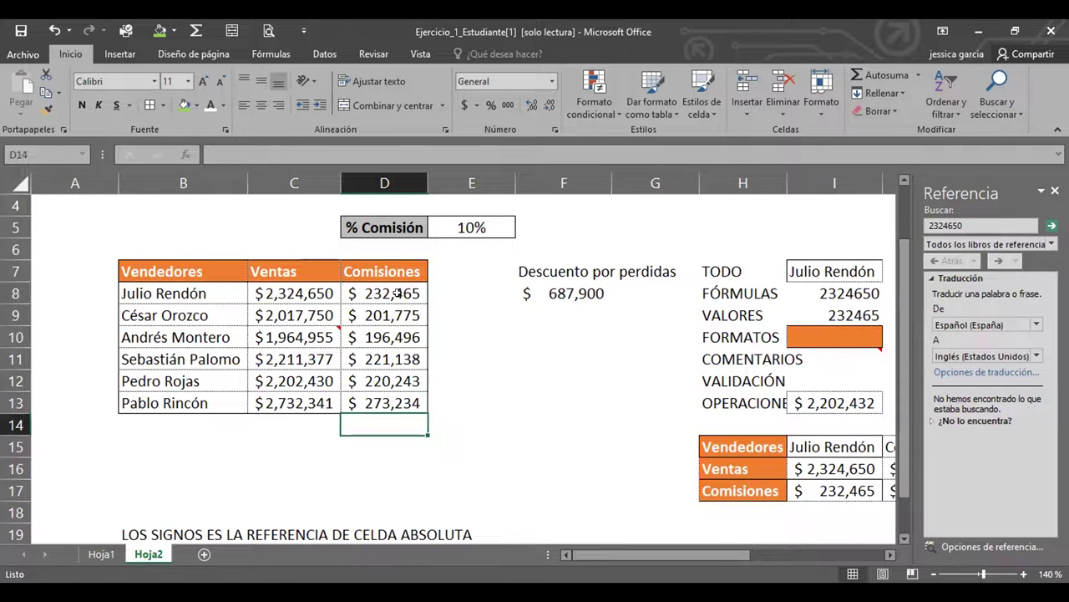
key("Down")
key("Up")
key("Down")
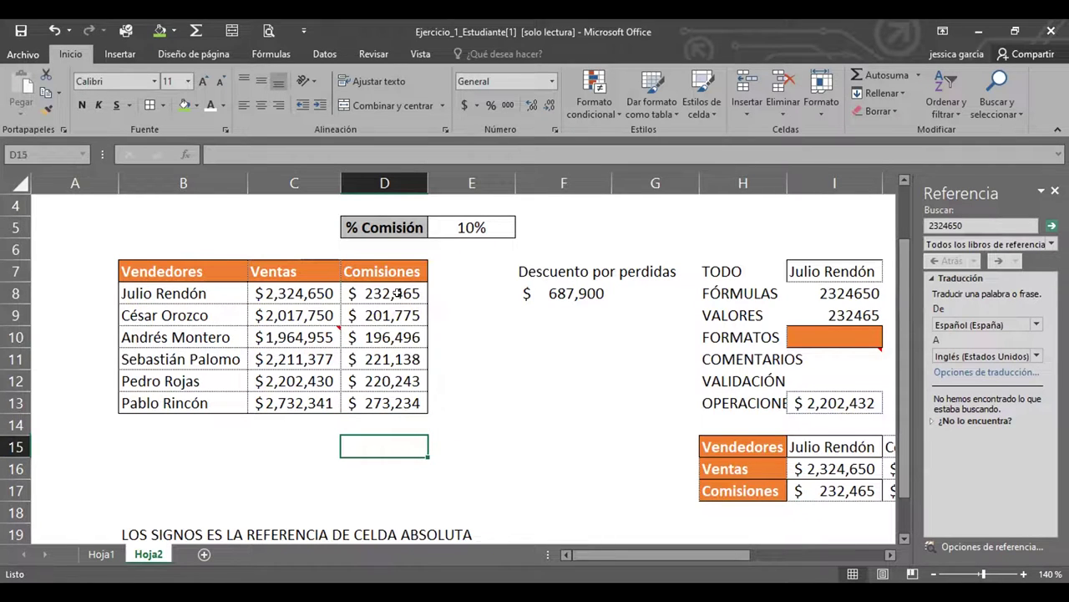
- Total the commissions in D15 with =SUMA(D8:D14) and copy the $1,345,350 result
left_click(883, 79)
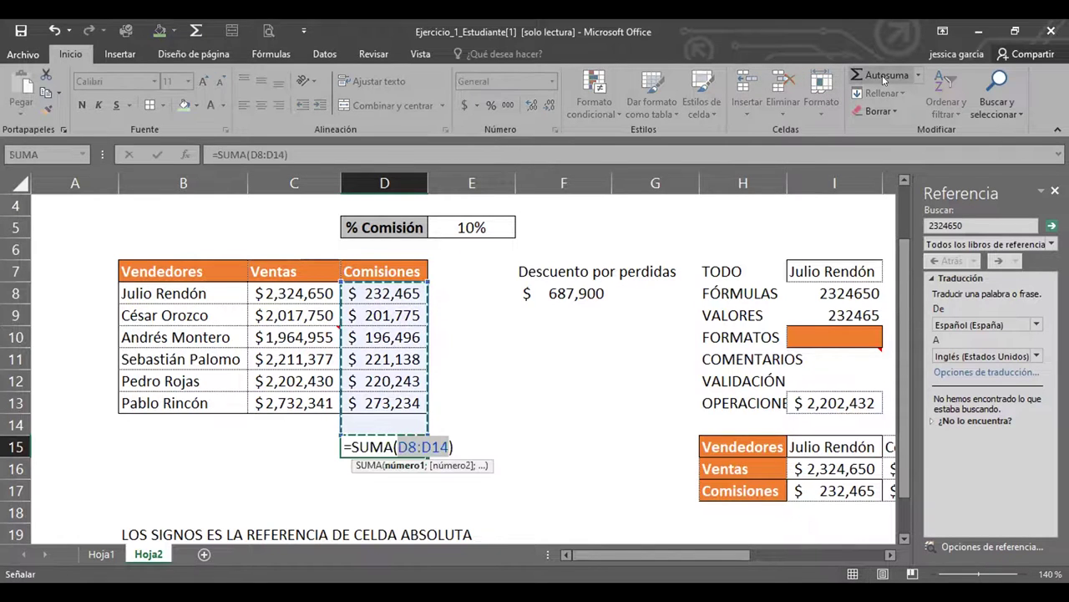
key("Return")
key("Up")
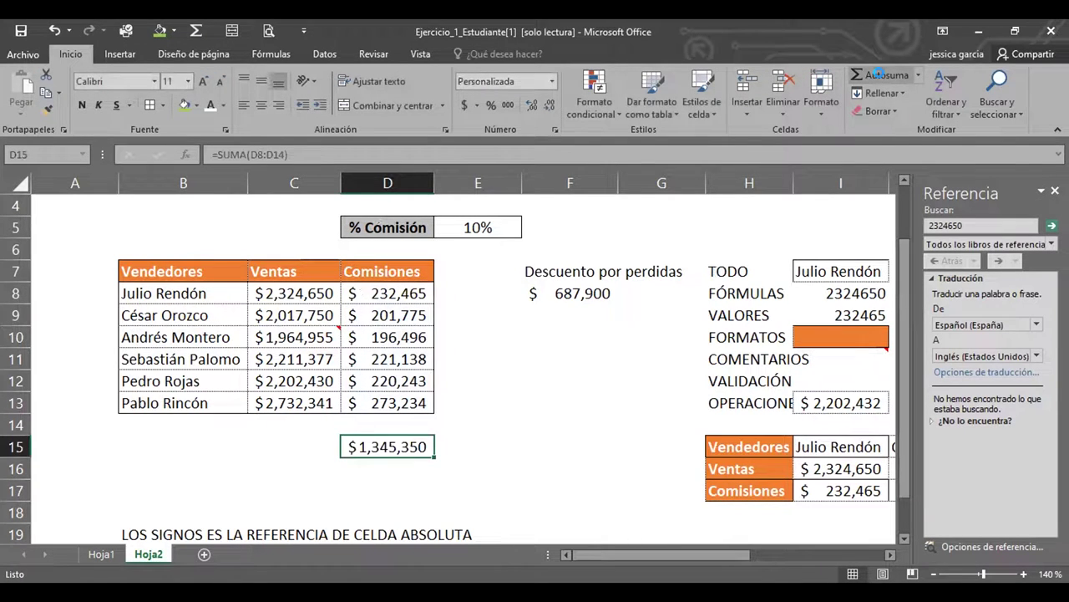
key("ctrl+c")
- Open Pegado especial at the cell beside the examples, choose Fórmulas, then cancel without pasting
key("Right")
key("Right")
key("Right")
key("Right")
key("Right")
key("Right")
key("Right")
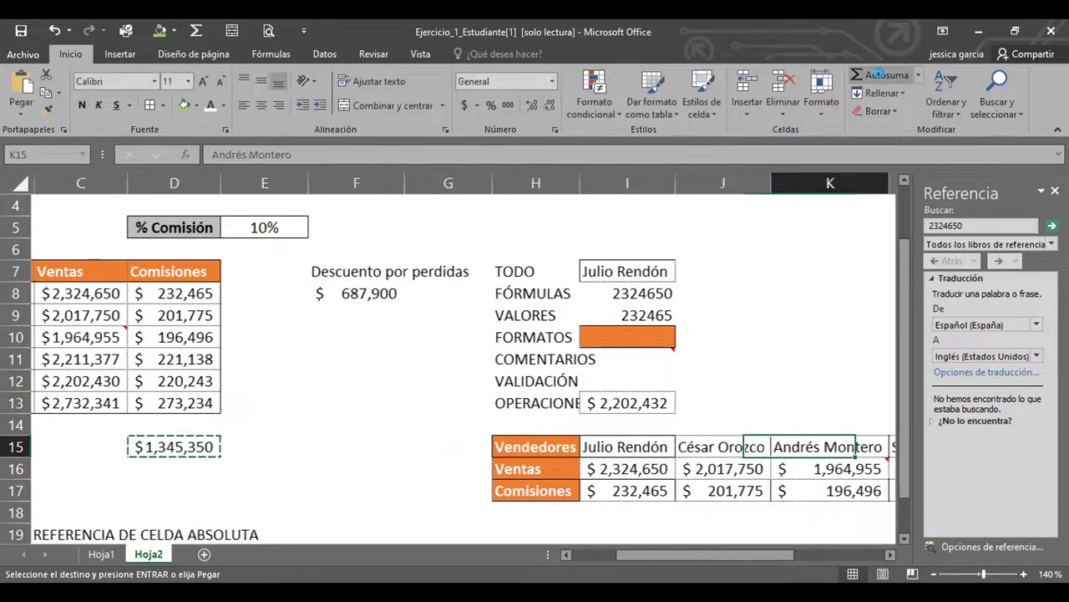
key("Up")
key("Up")
key("Up")
key("Up")
key("Left")
key("Left")
key("Up")
key("Right")
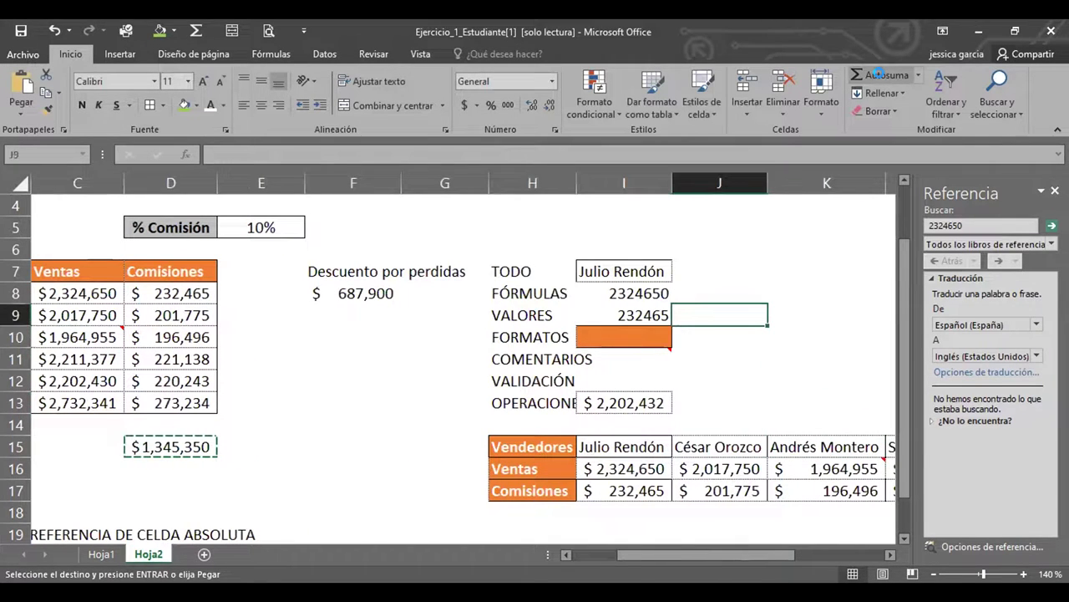
key("Up")
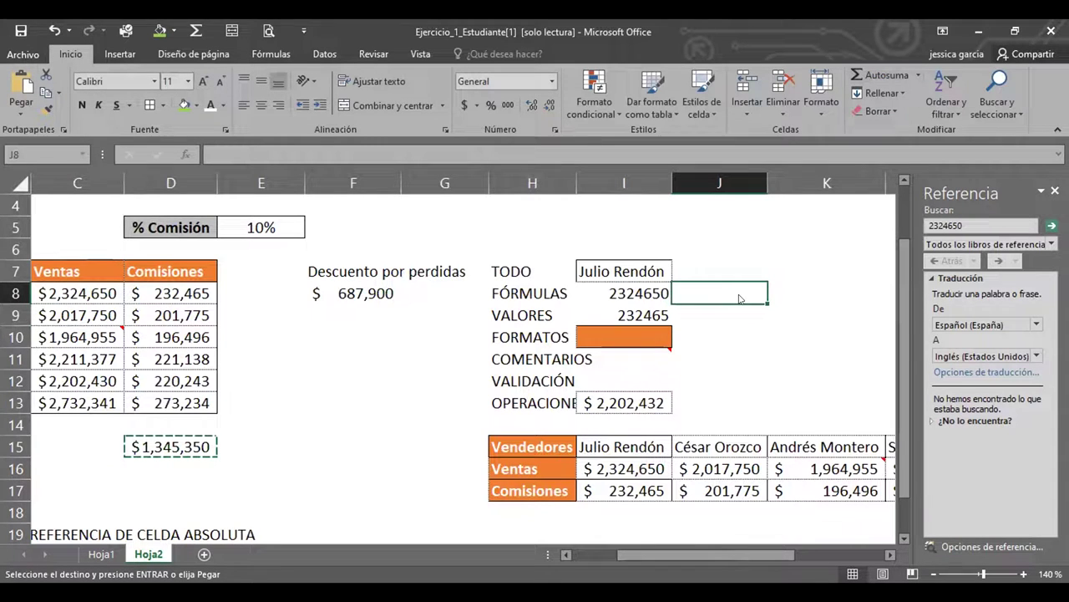
key("ctrl+alt+v")
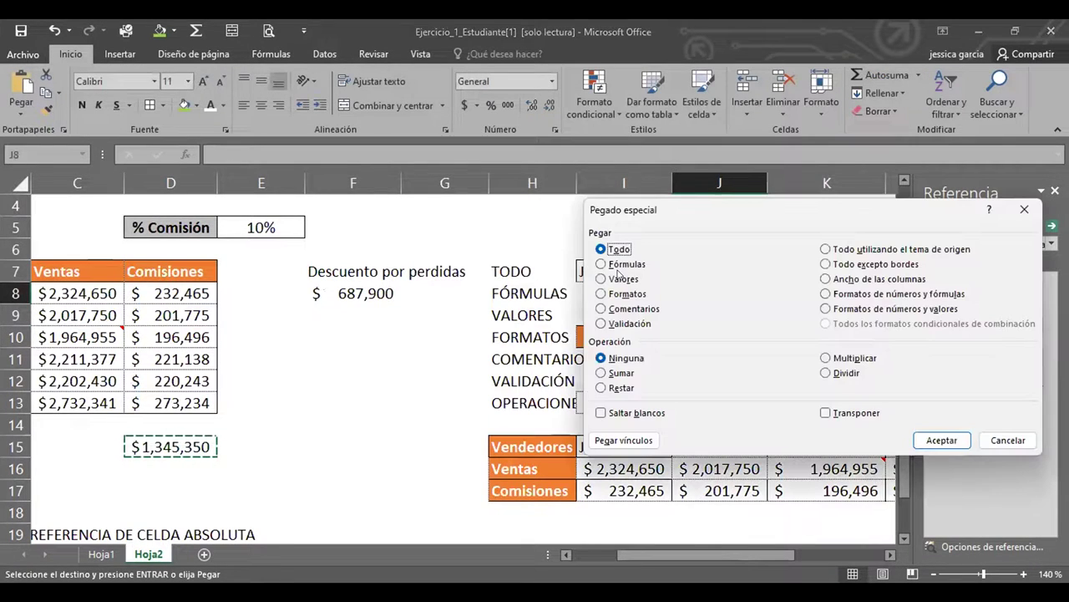
left_click(620, 265)
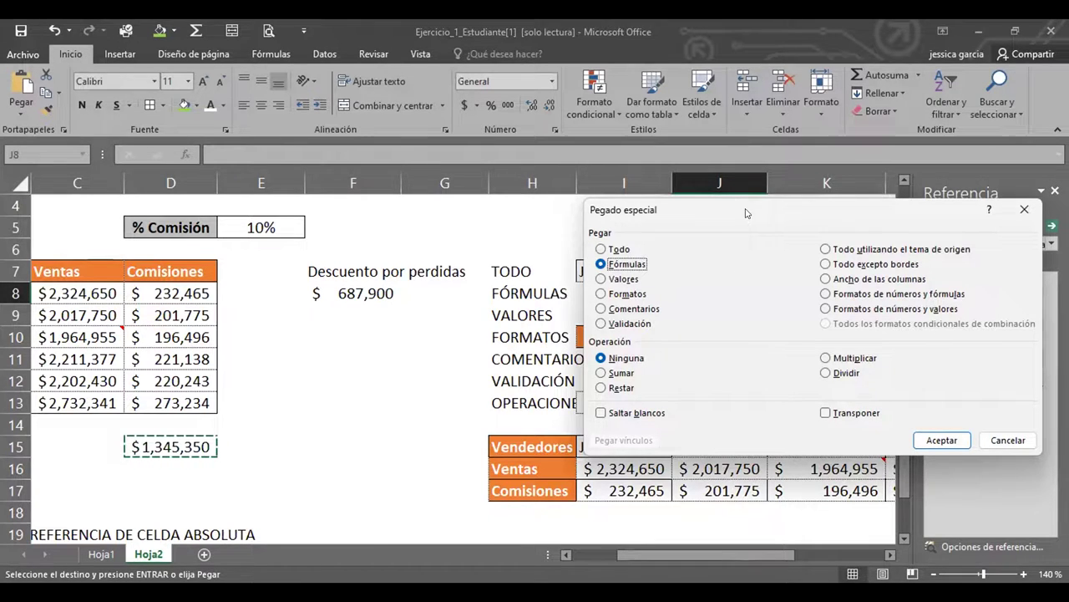
left_click_drag(759, 219, 526, 212)
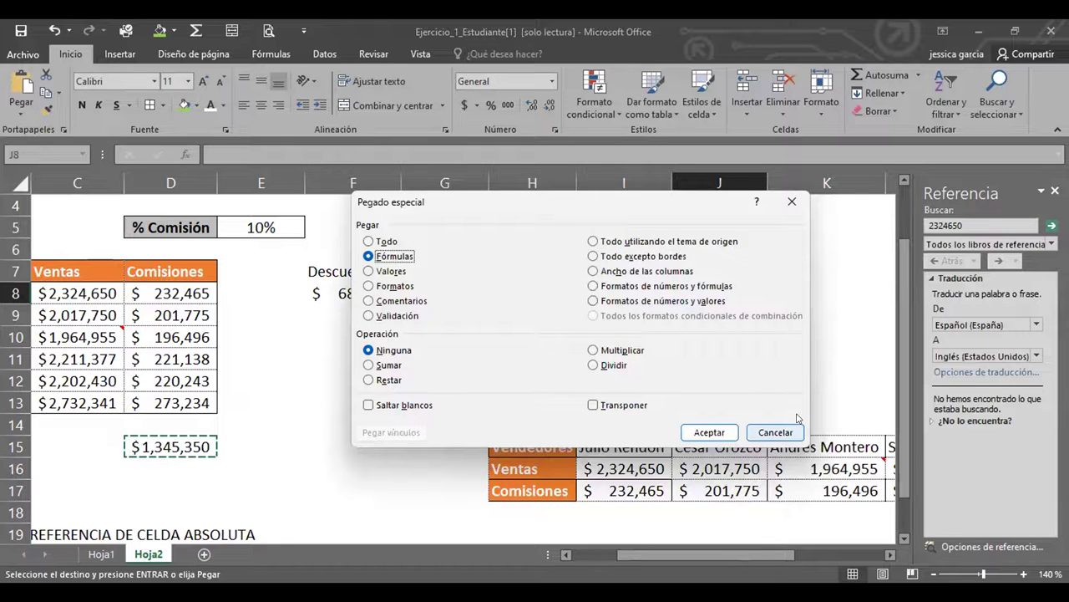
left_click(798, 419)
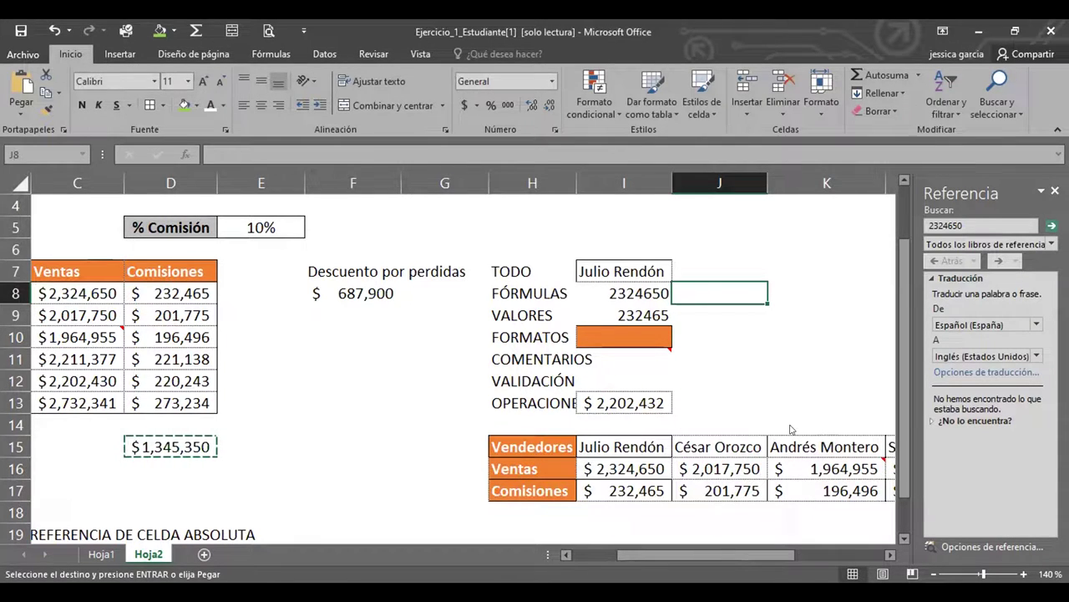
- Enter 2 in J8 beside FÓRMULAS and leave it unchanged
type("2")
key("Return")
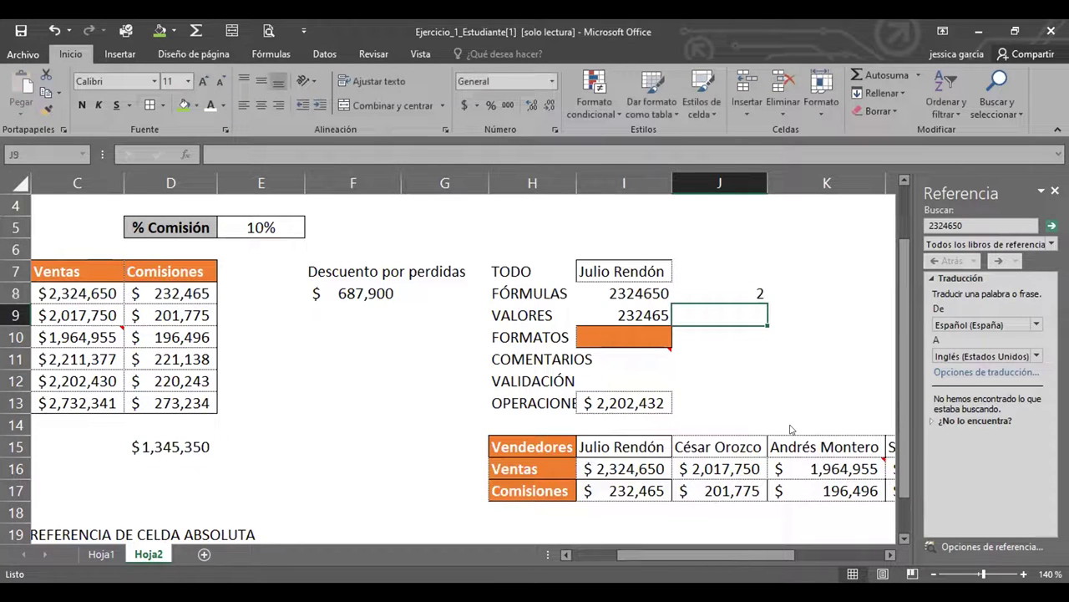
key("Up")
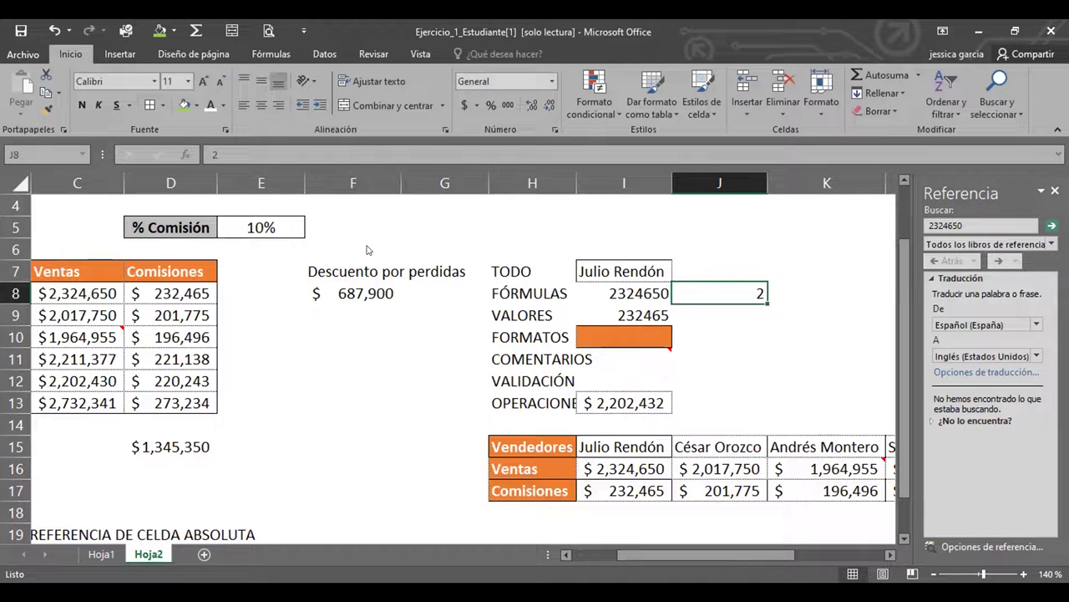
double_click(722, 292)
key("Escape")
- Copy the $1,345,350 commission total from D15 and select J8 as the destination
left_click(192, 442)
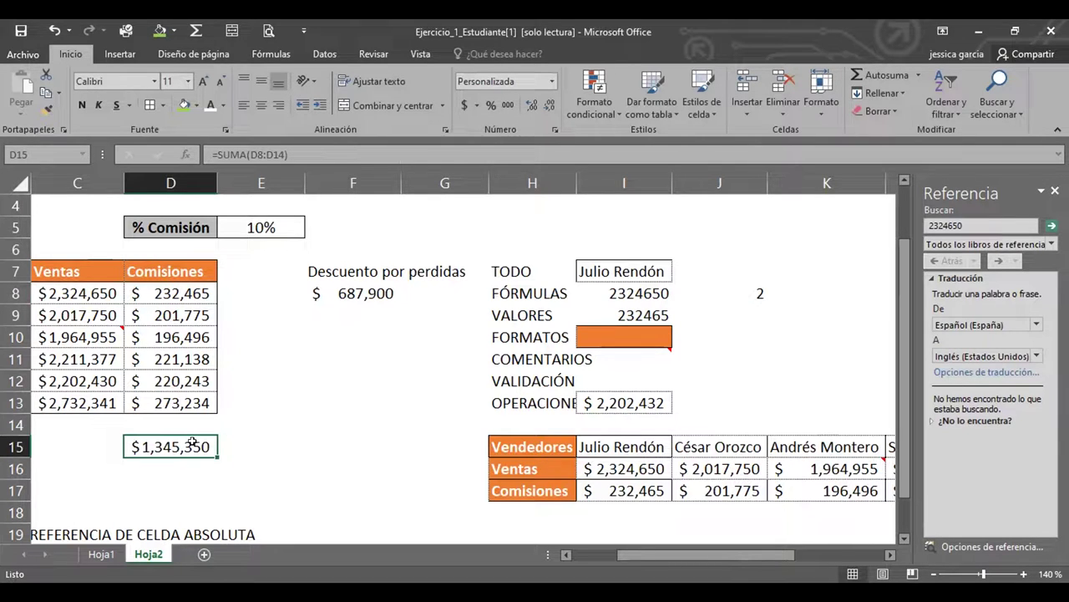
key("ctrl+c")
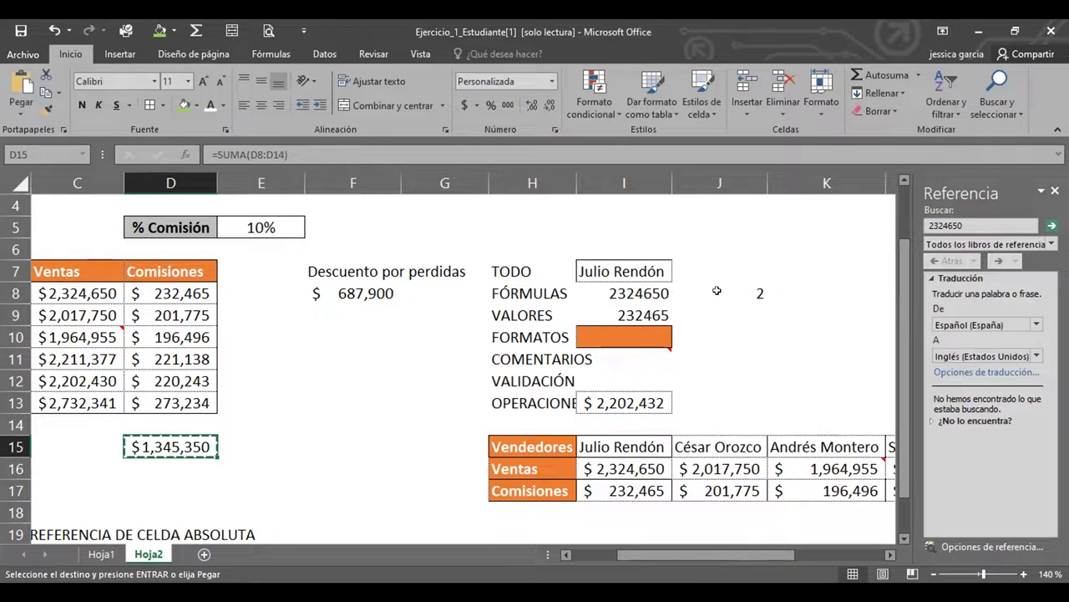
left_click(720, 290)
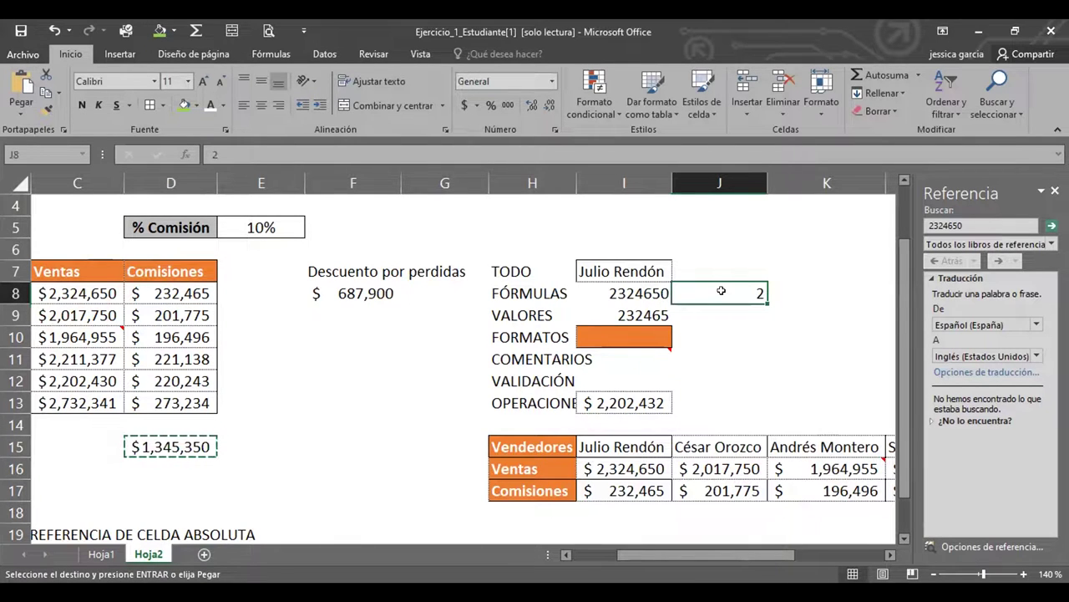
right_click(732, 343)
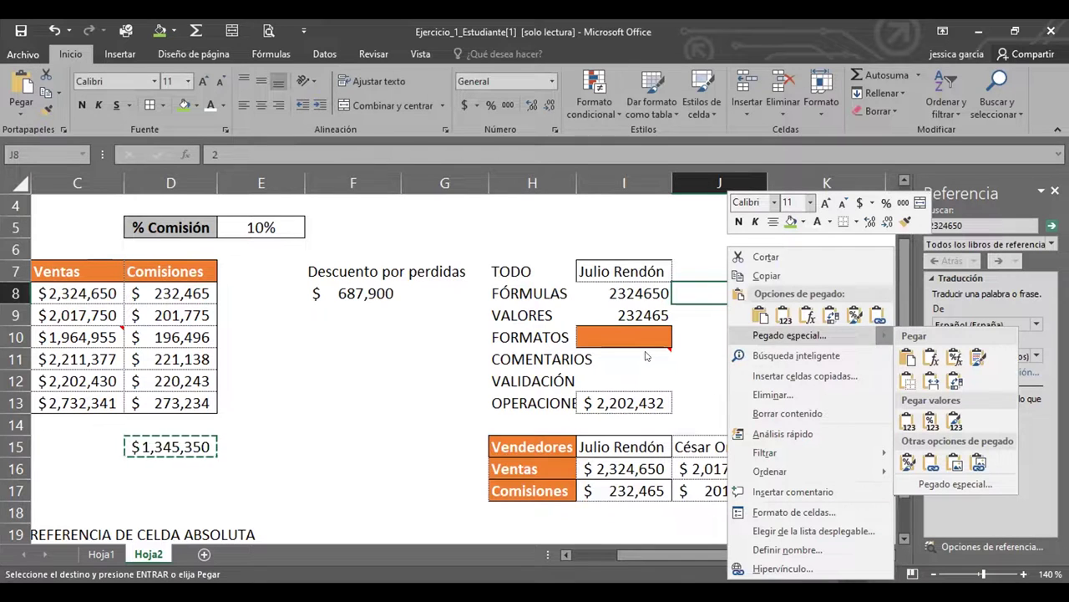
left_click(802, 335)
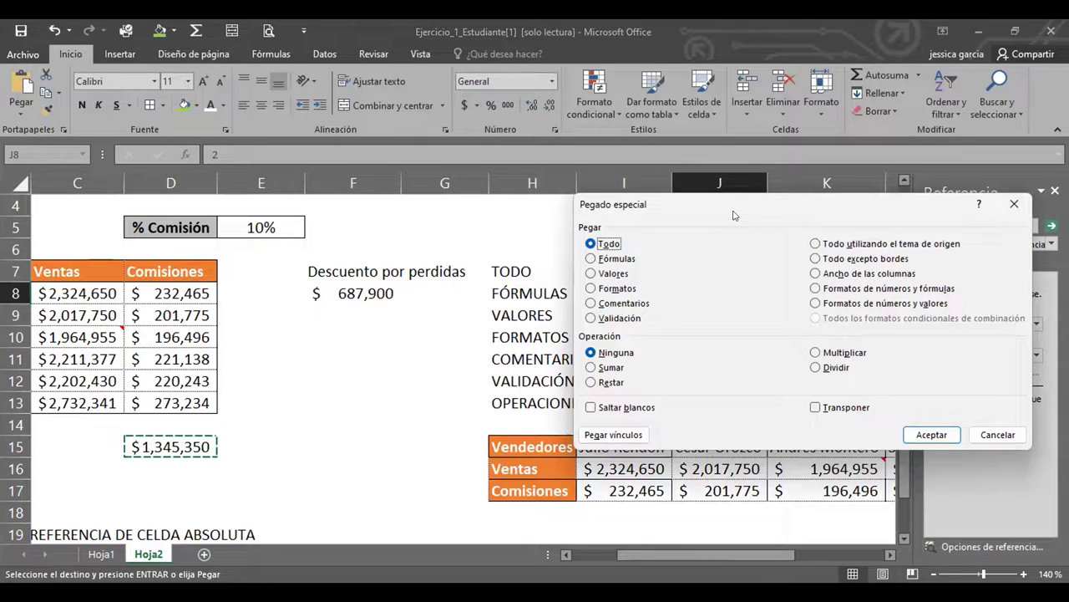
left_click_drag(734, 216, 468, 199)
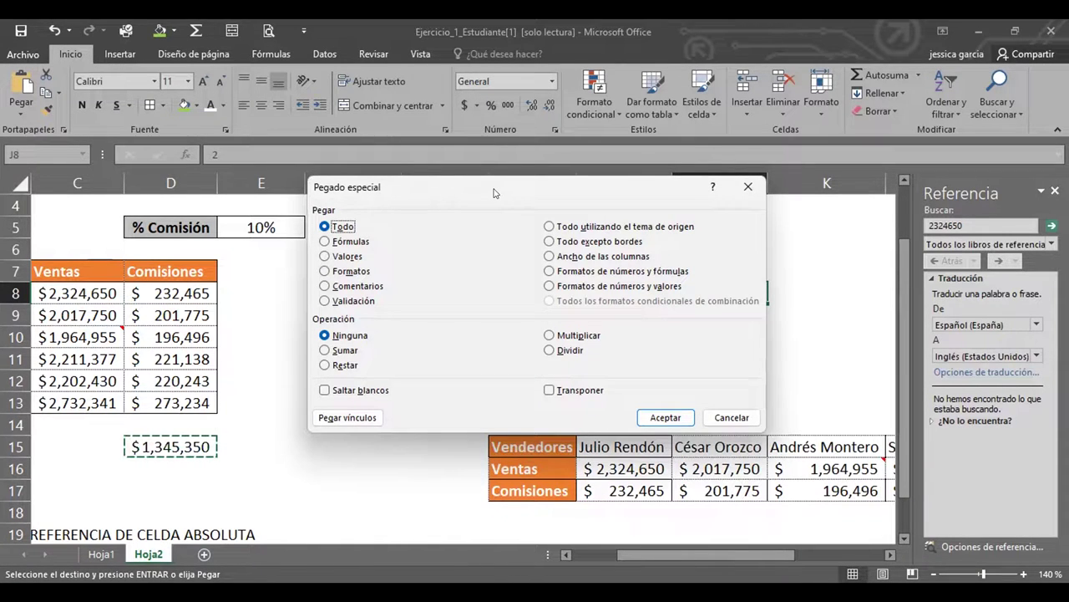
left_click(749, 184)
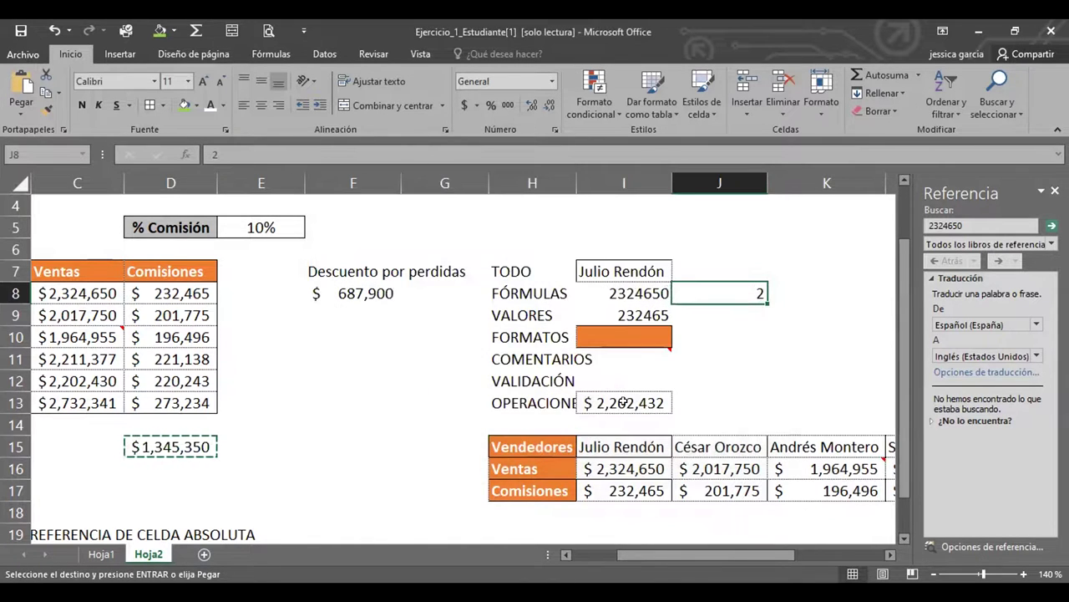
- Delete the stray 2 from J8 beside FÓRMULAS
left_click(624, 402)
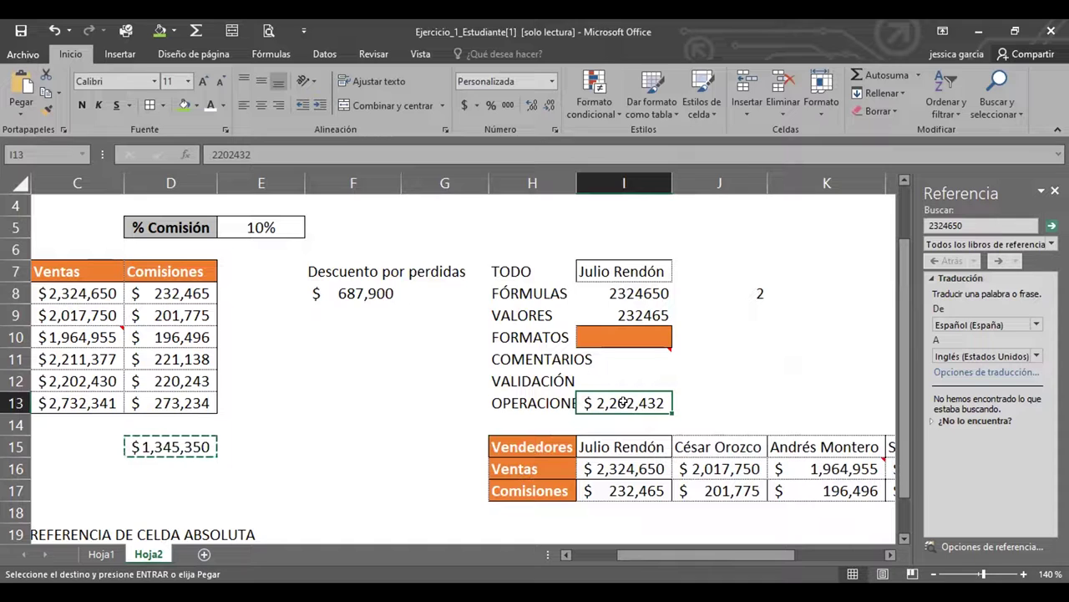
left_click(756, 292)
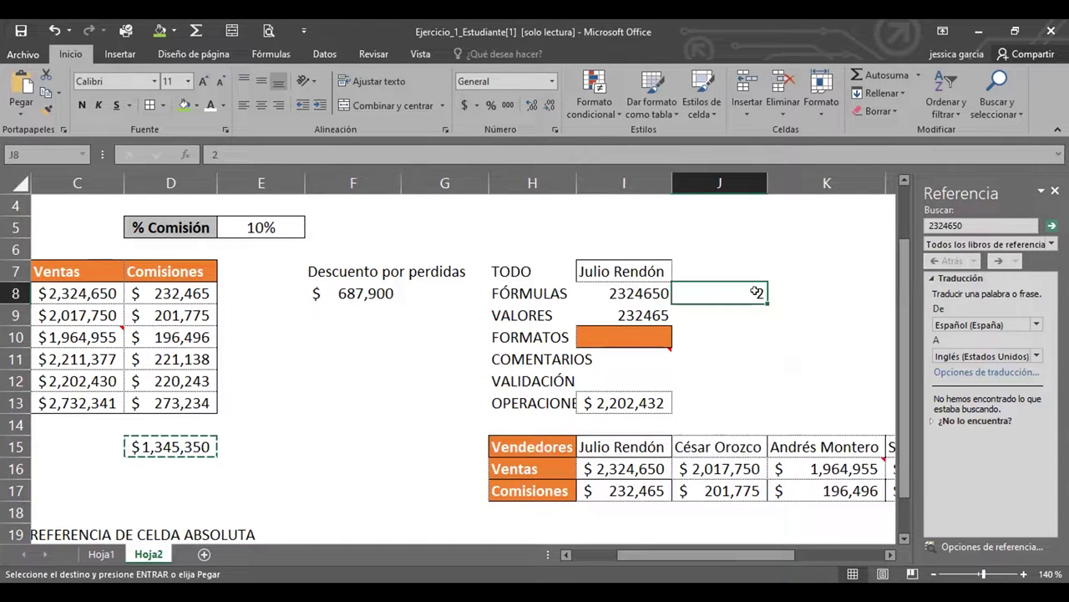
key("Delete")
- Review the commission table formulas, ending back on the VALIDACIÓN cell I12
left_click(623, 376)
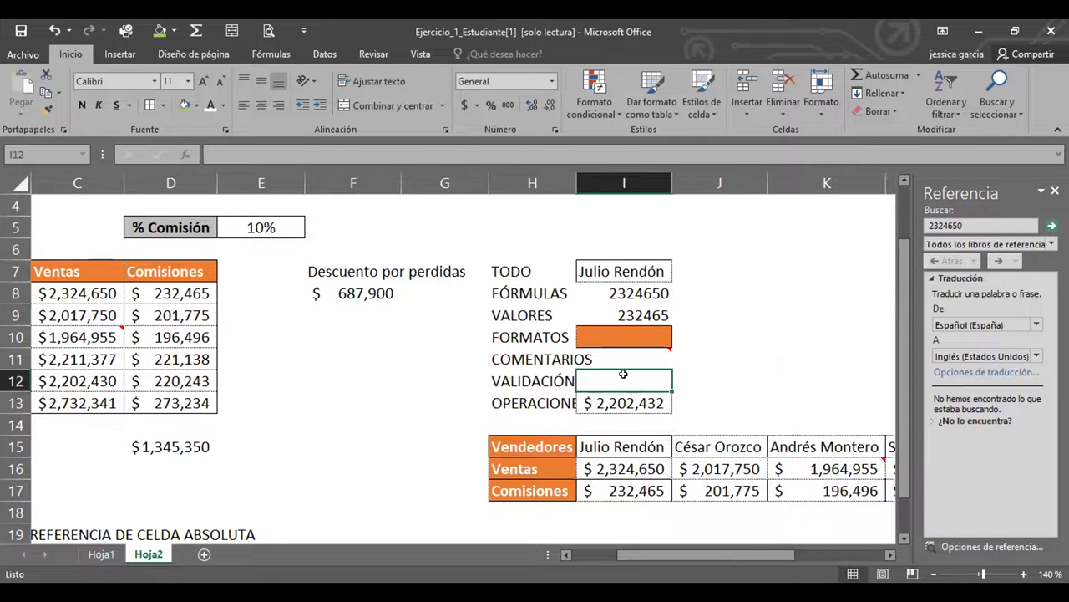
key("Left")
key("Left")
key("Left")
key("Left")
key("Left")
key("Left")
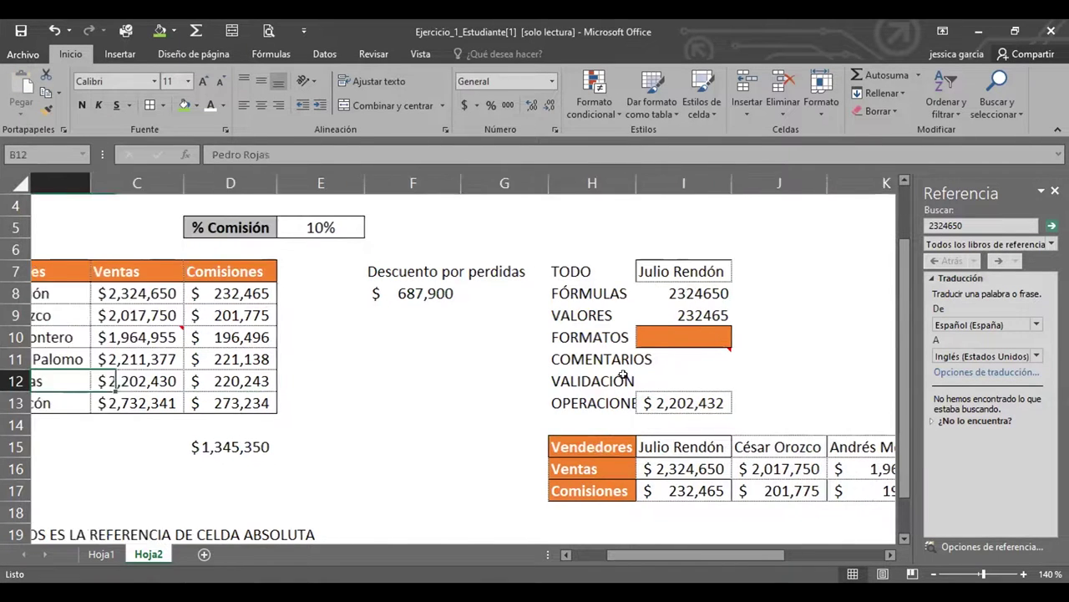
key("Left")
key("Right")
key("Up")
key("Up")
key("Up")
key("Up")
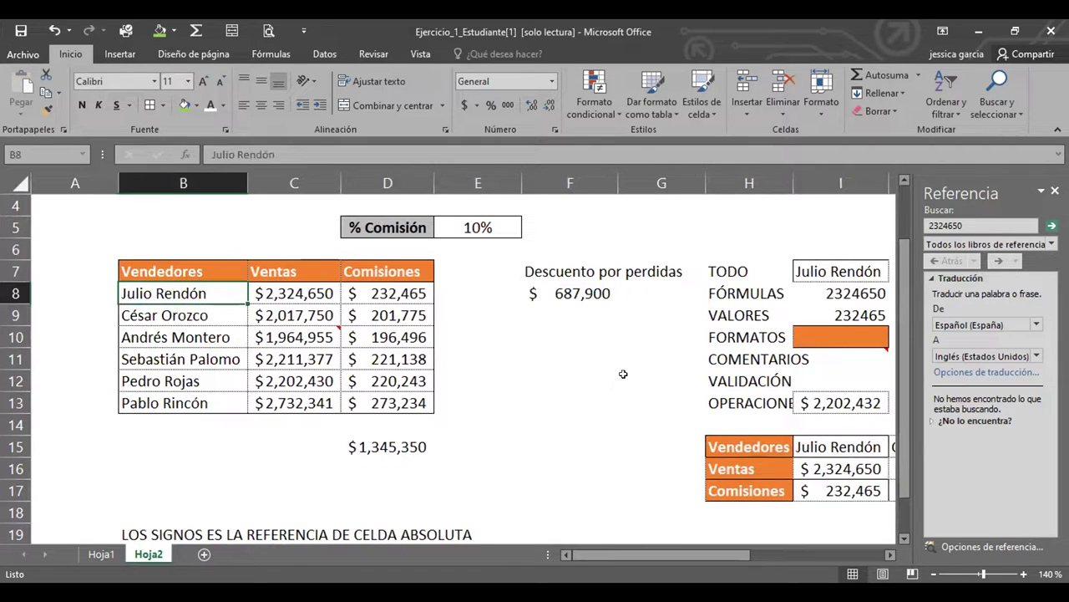
key("Up")
key("Right")
key("Right")
key("Down")
key("Down")
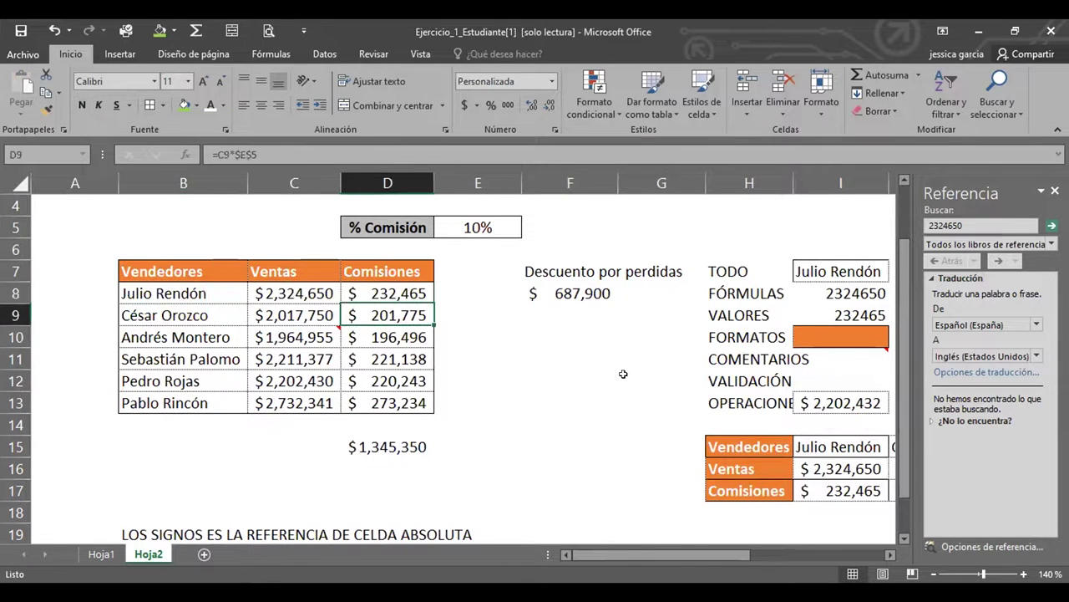
key("Down")
key("Right")
key("Right")
key("Right")
key("Right")
key("Right")
key("Right")
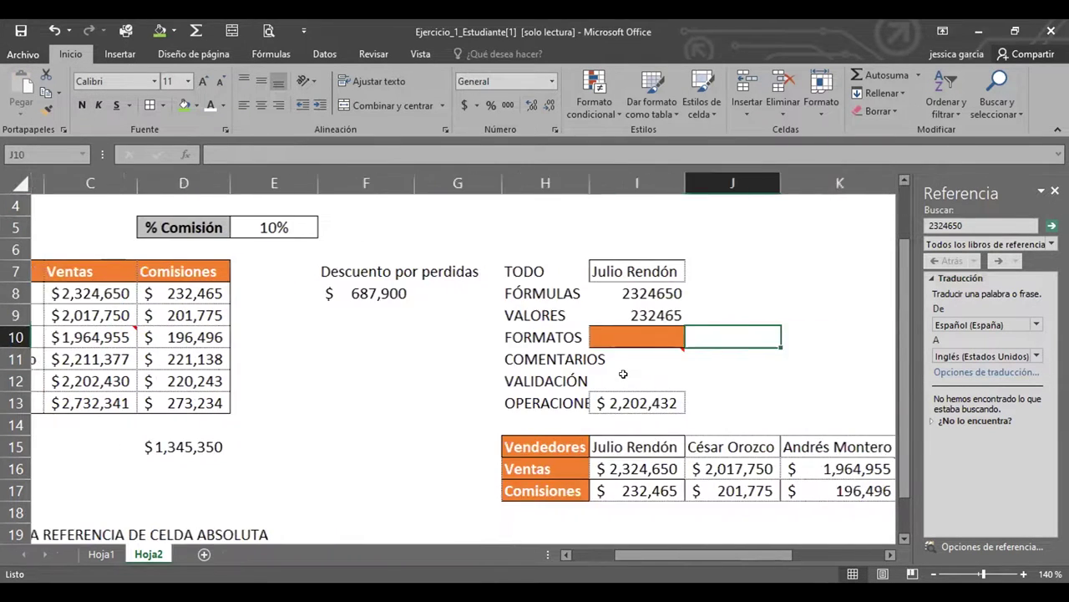
key("Right")
key("Down")
key("Left")
key("Left")
key("Down")
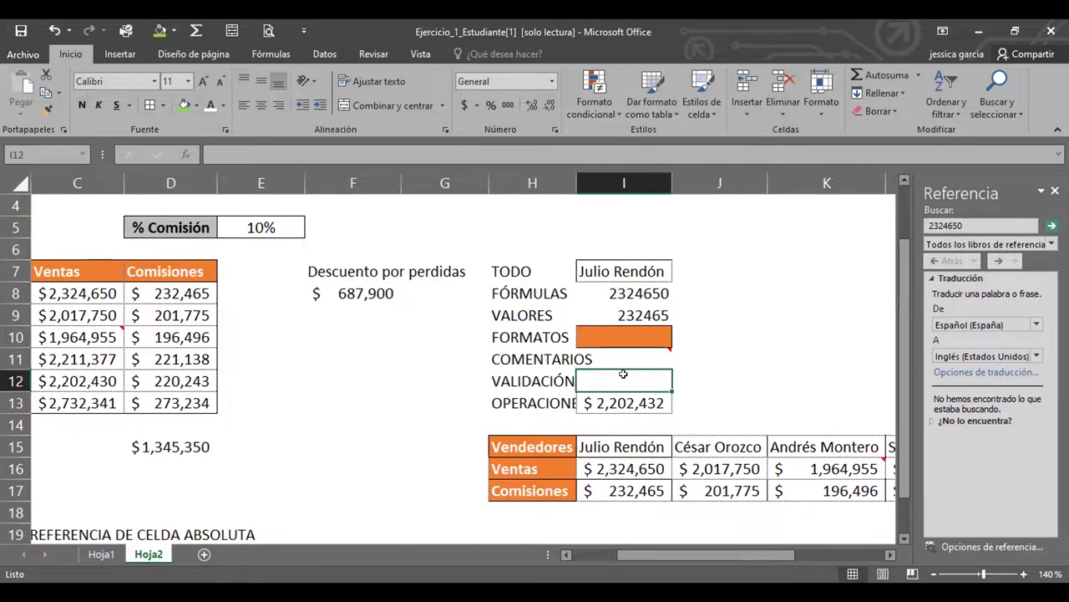
left_click(622, 373)
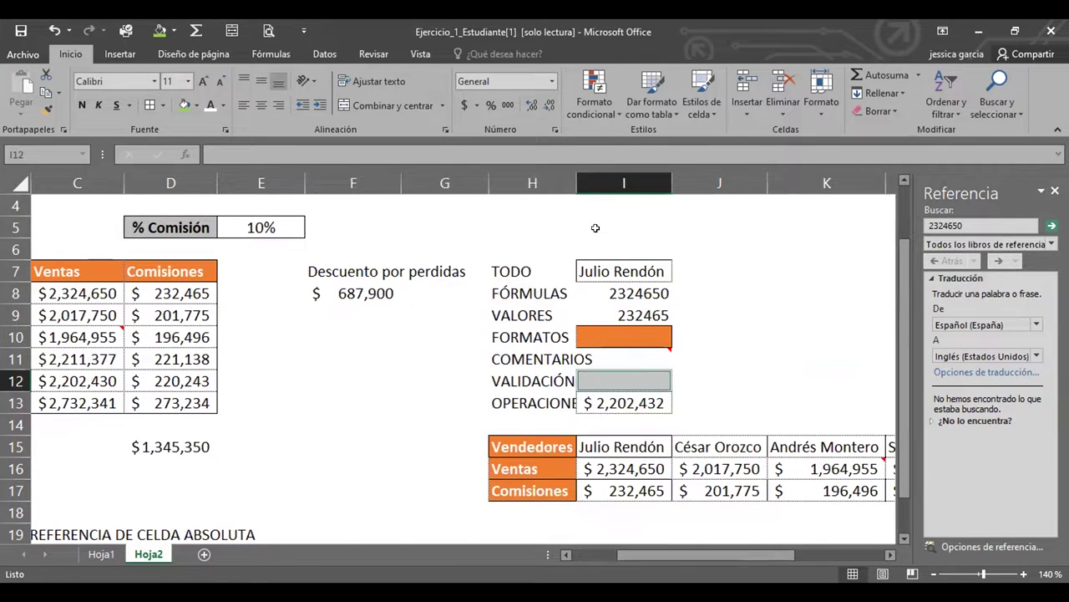